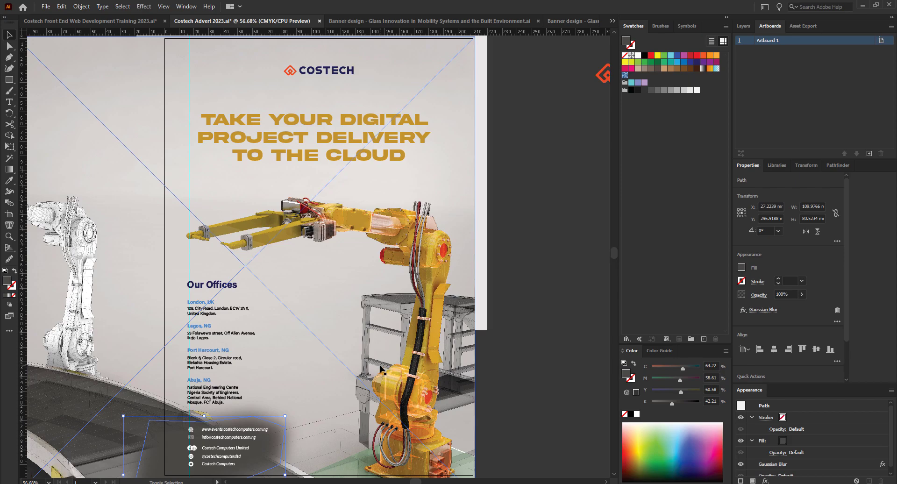
Glance at the web development training flyer, then return to the Costech robot-arm advert.
scroll(430, 463, "up", 4)
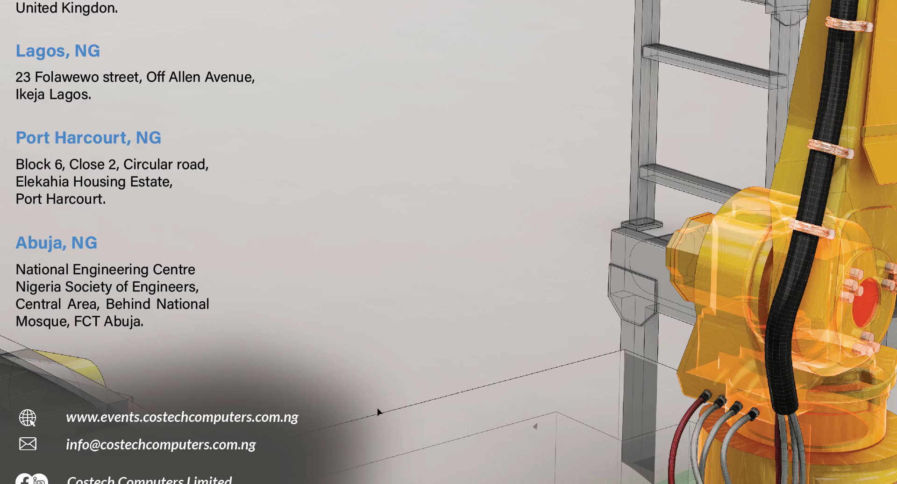
scroll(379, 323, "down", 2)
scroll(372, 346, "down", 2)
scroll(372, 346, "up", 2)
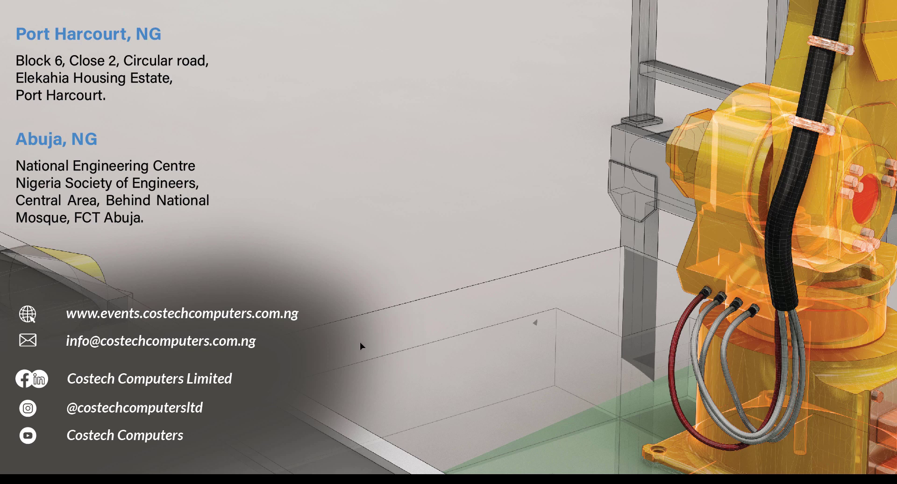
scroll(347, 337, "down", 3)
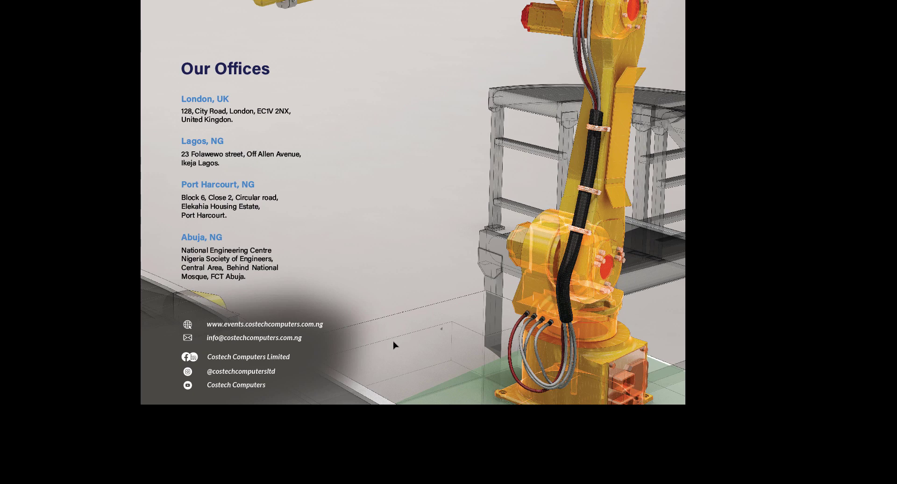
scroll(393, 345, "down", 3)
scroll(411, 339, "up", 3)
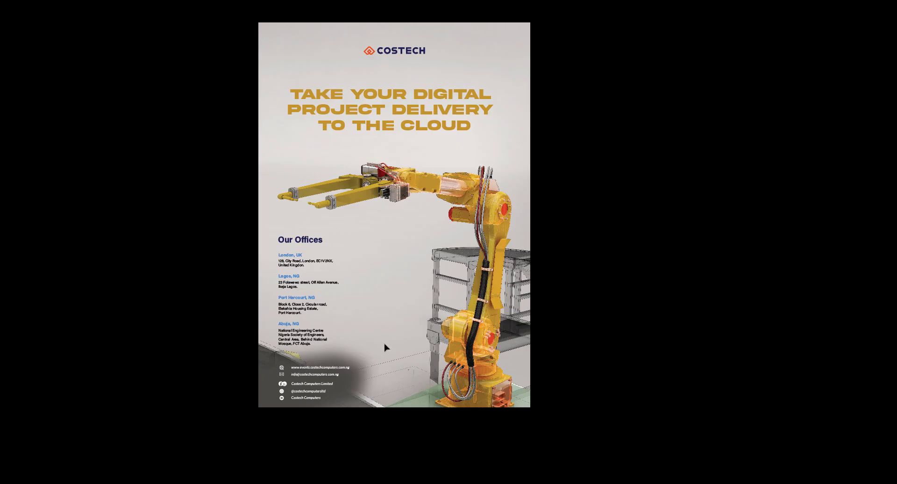
scroll(396, 355, "up", 2)
scroll(396, 358, "up", 1)
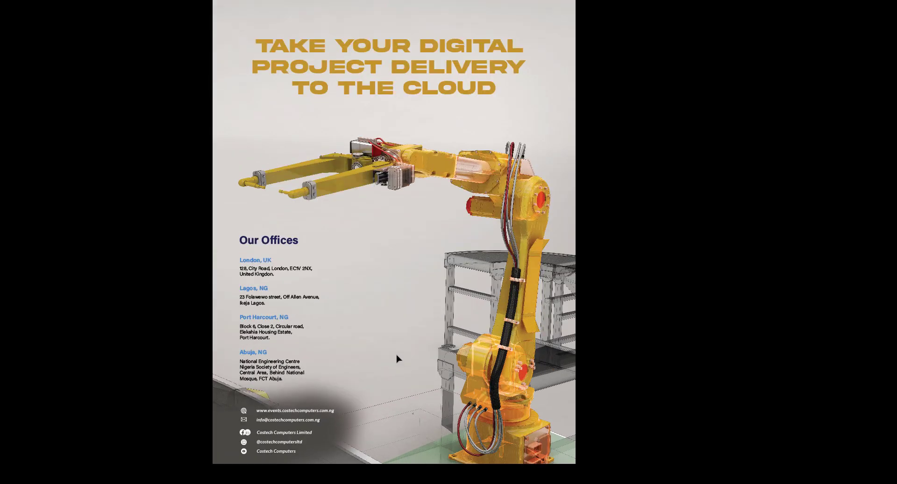
scroll(396, 358, "down", 2)
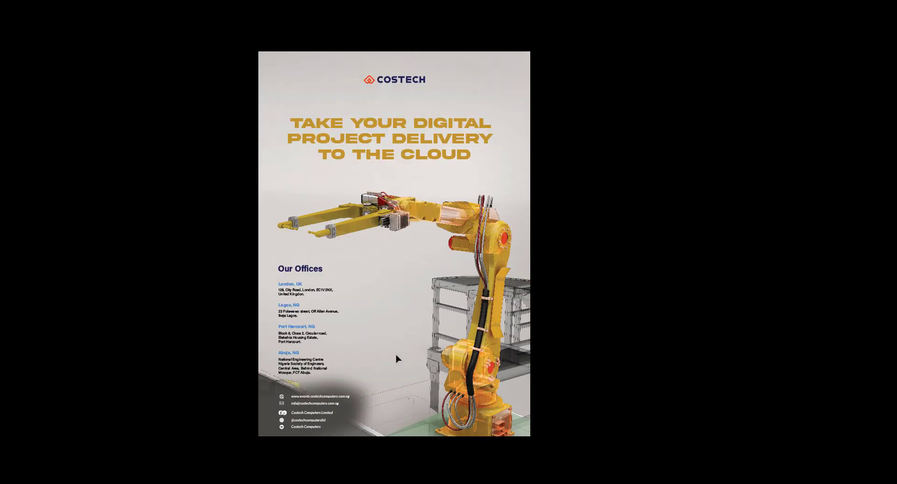
scroll(396, 358, "up", 1)
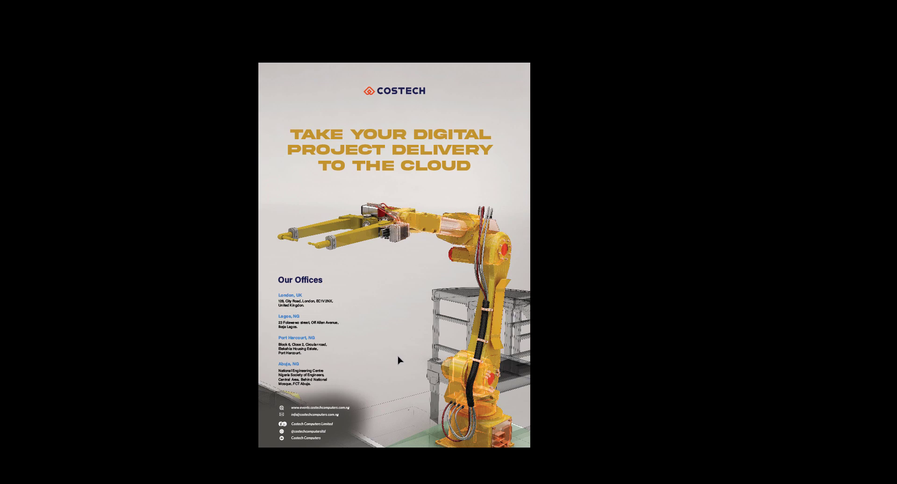
scroll(398, 360, "up", 2)
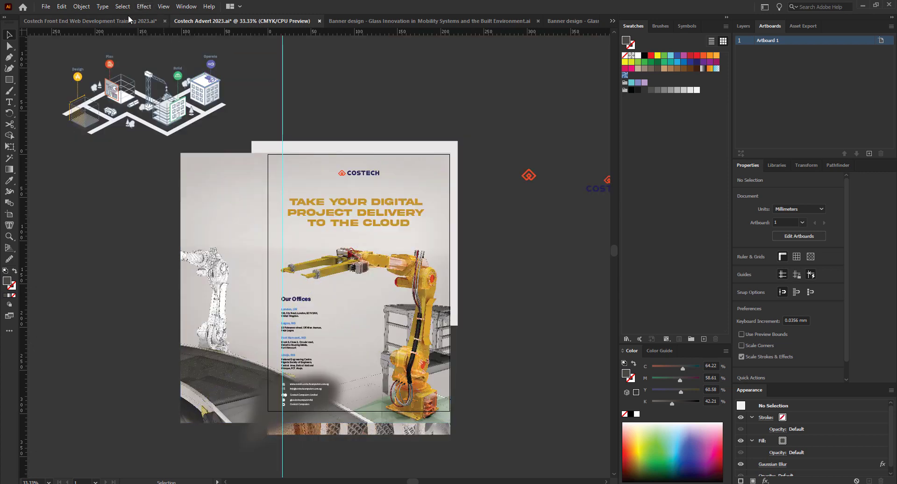
left_click(124, 18)
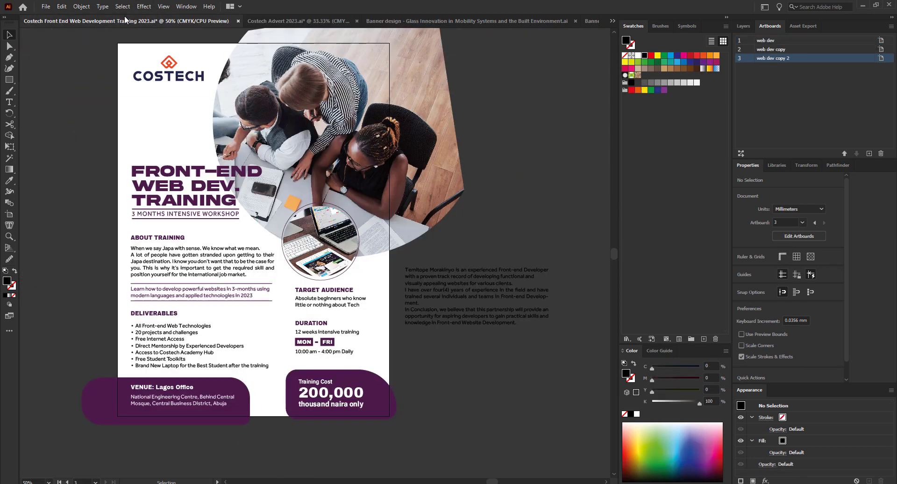
left_click(289, 21)
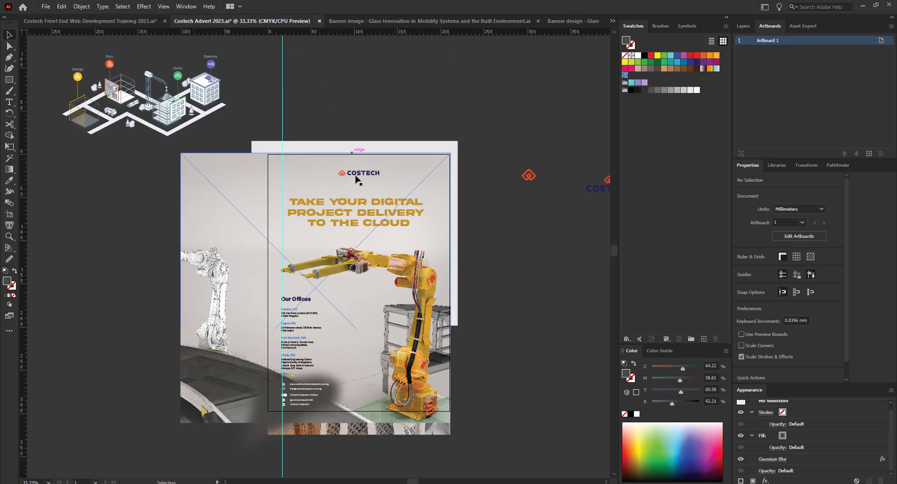
Drag the blurred dark grey shape off the poster to the right and delete it.
scroll(402, 342, "up", 2)
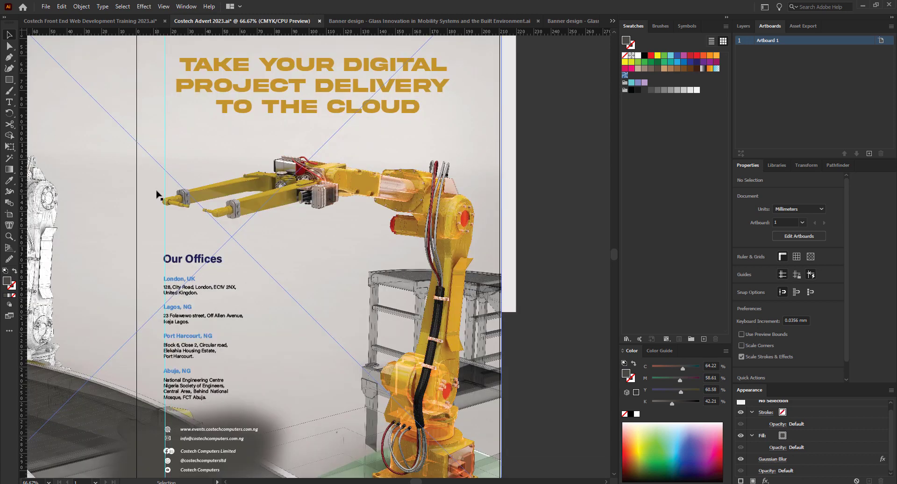
scroll(164, 197, "down", 2)
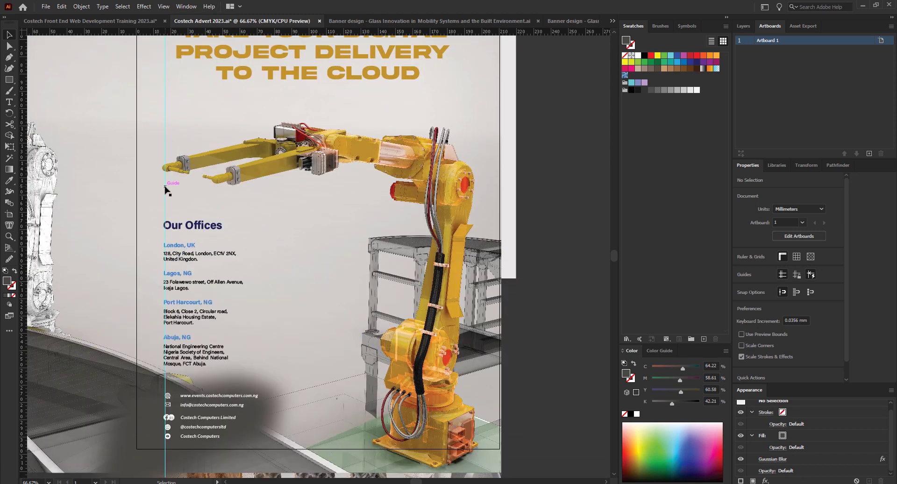
scroll(165, 185, "down", 1)
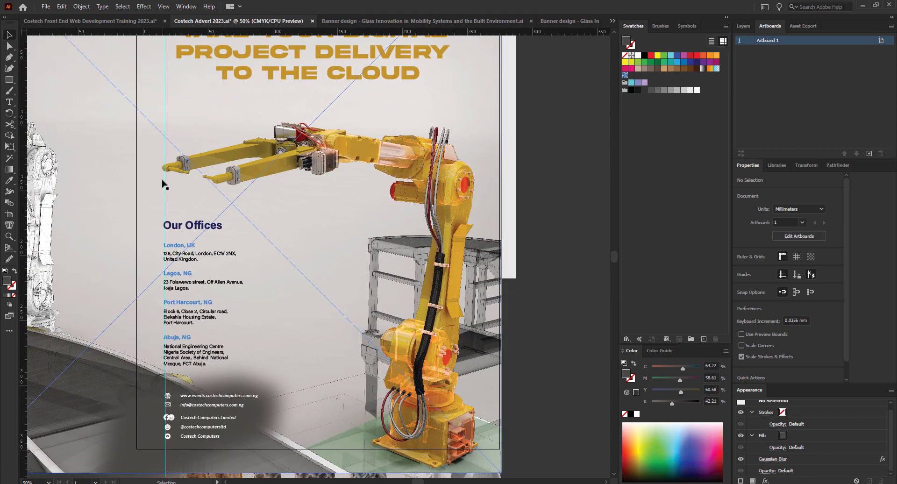
left_click_drag(135, 400, 418, 334)
key("Delete")
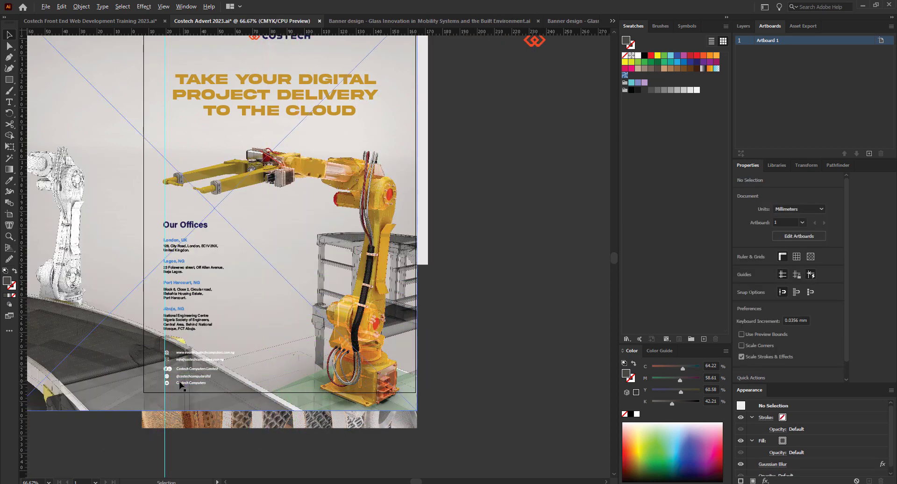
scroll(178, 394, "up", 1)
scroll(214, 340, "up", 2)
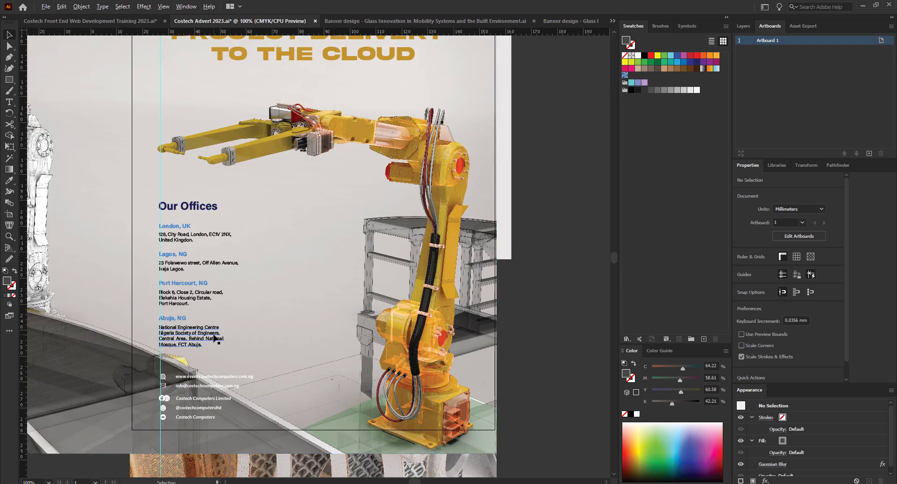
scroll(206, 334, "down", 2)
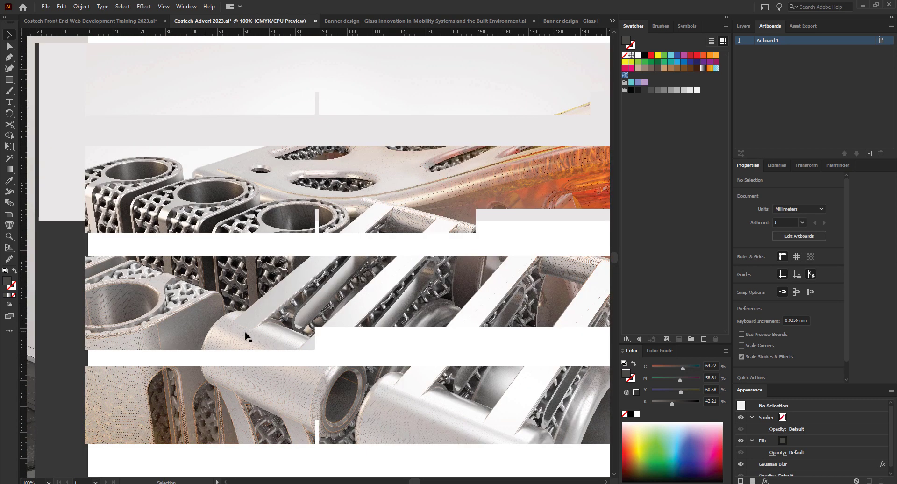
scroll(242, 337, "down", 1)
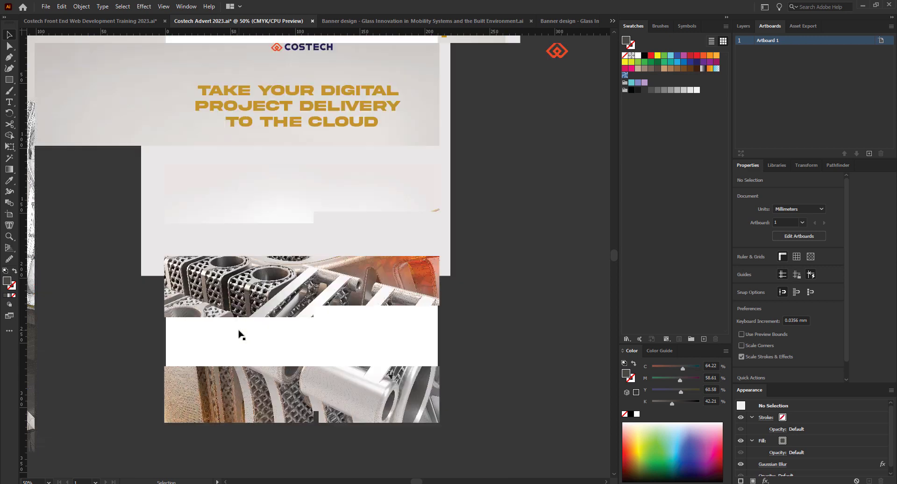
scroll(235, 333, "up", 1)
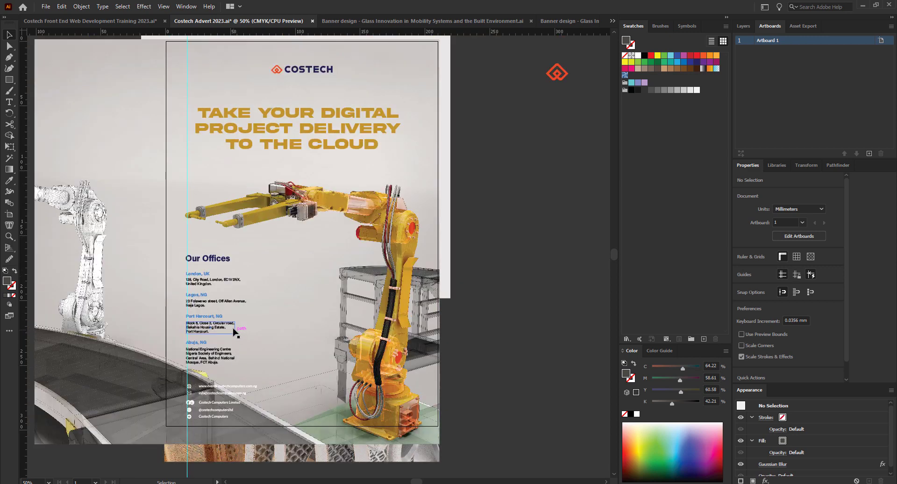
scroll(232, 330, "up", 1)
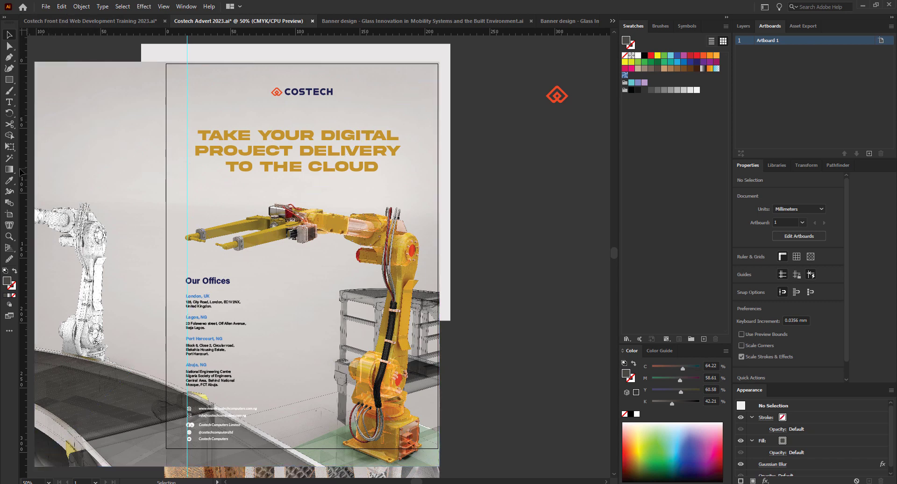
Draw a dark grey rectangle of about 82.5 × 73.9 mm and place it over the robot arm.
left_click(10, 80)
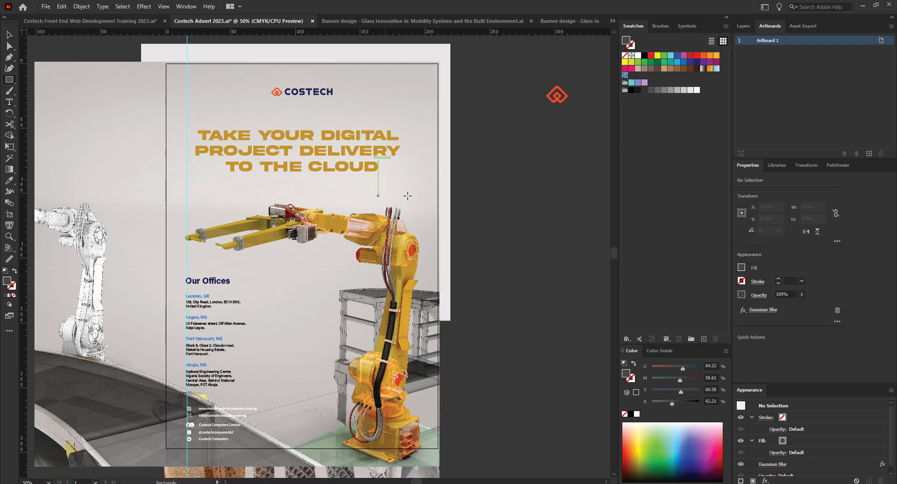
left_click_drag(486, 149, 522, 245)
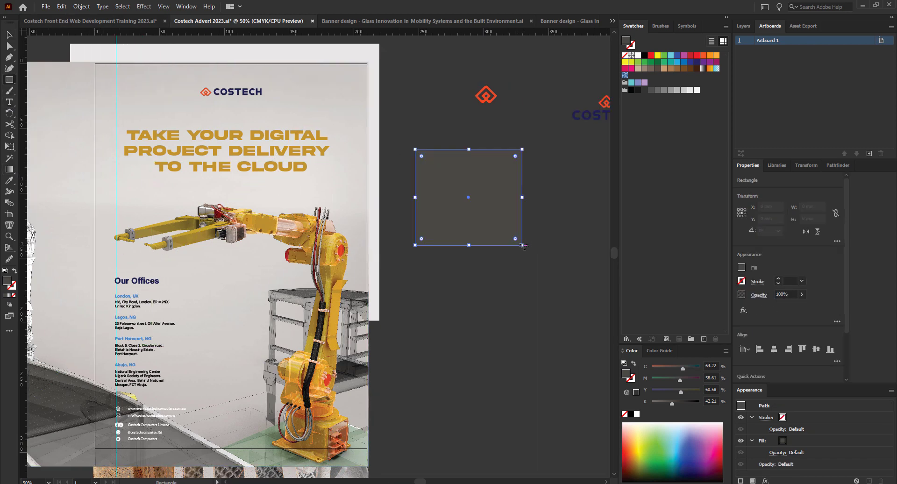
left_click_drag(468, 198, 273, 238)
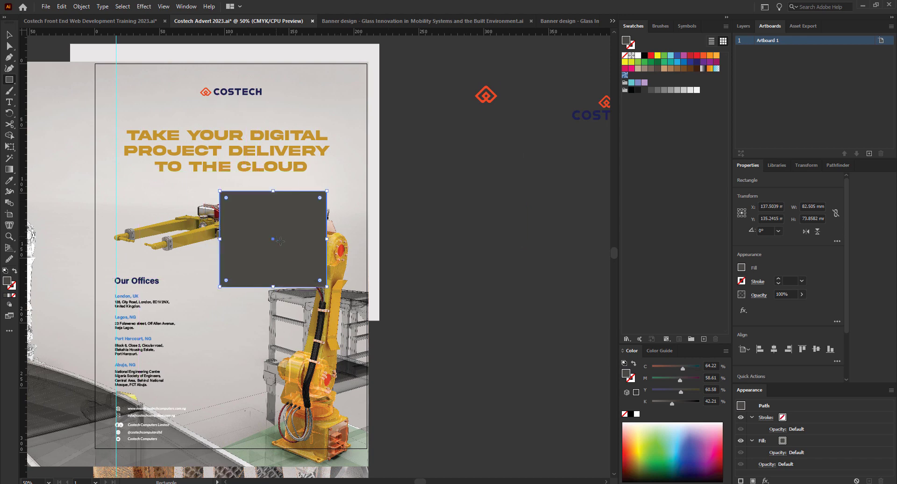
left_click(9, 170)
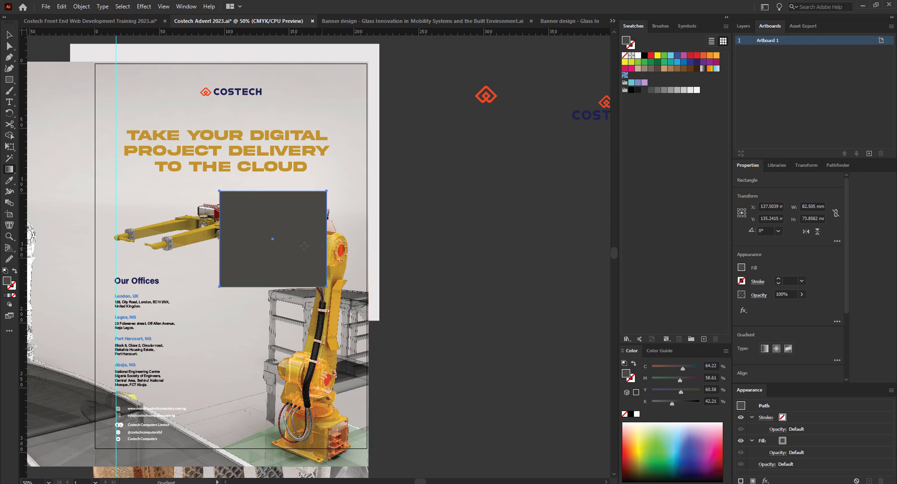
Try a white-to-black gradient on the rectangle, undo it, then draw a dark grey hexagon beside the poster.
key("ctrl")
left_click(257, 223)
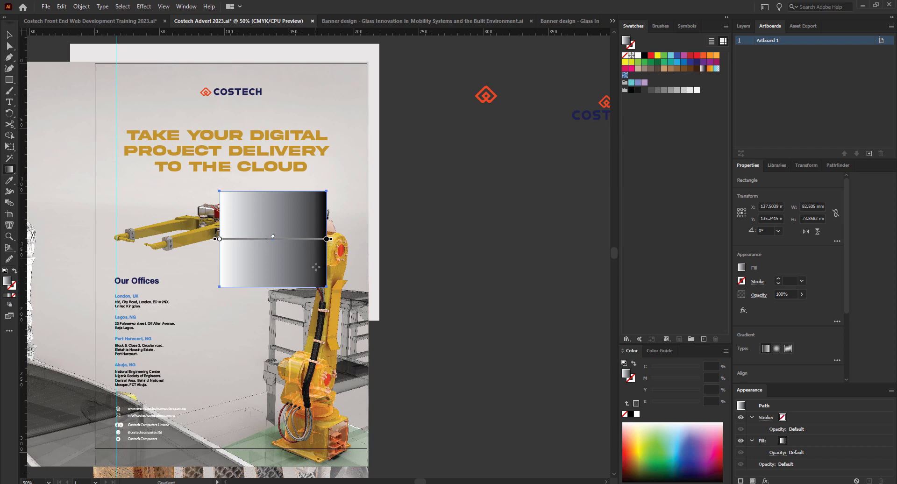
key("ctrl+z")
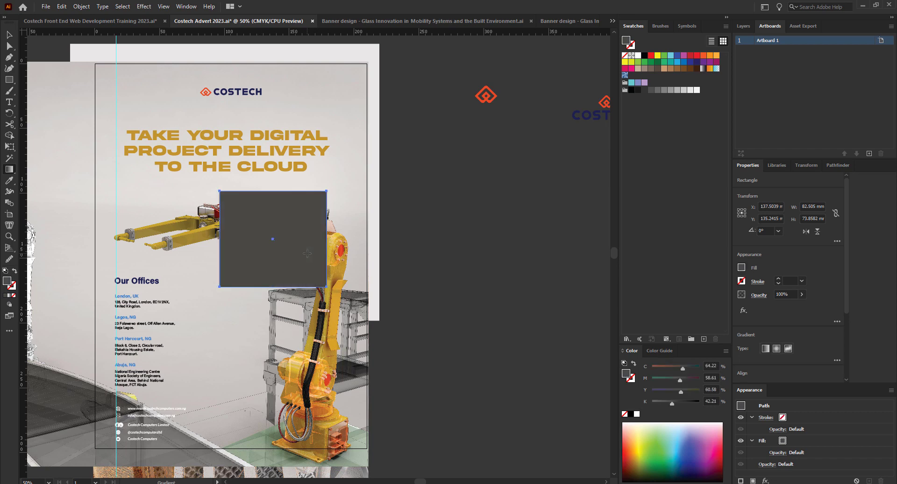
left_click_drag(9, 79, 36, 105)
left_click_drag(405, 205, 415, 264)
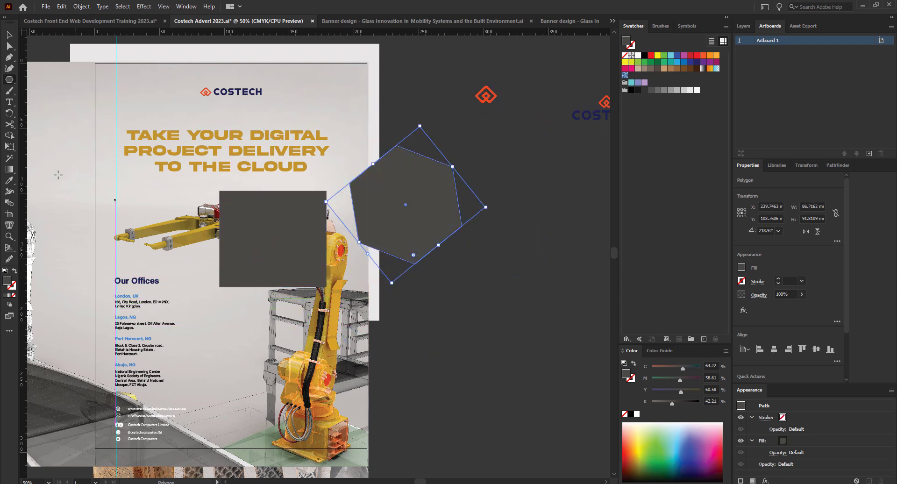
Draw an ellipse below the hexagon and give it a white-to-black gradient fill.
left_click_drag(10, 80, 37, 90)
left_click_drag(394, 318, 541, 452)
key("g")
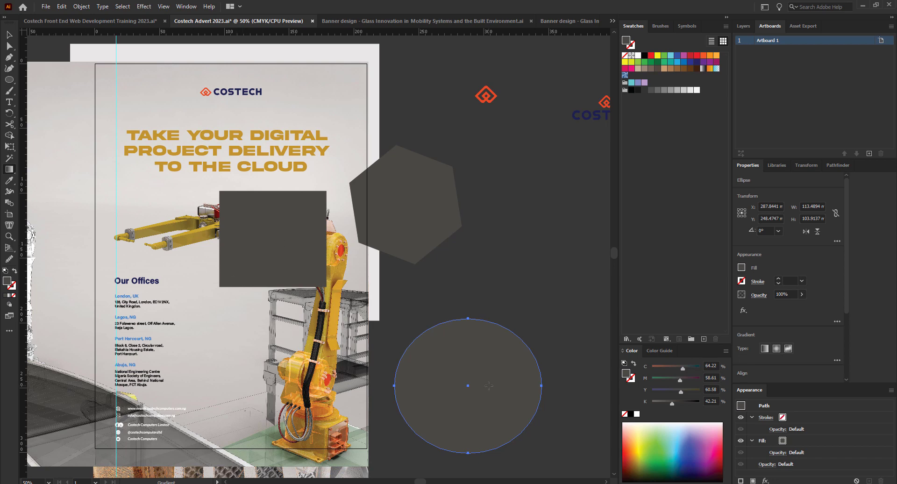
left_click(488, 386)
Apply the white-to-black linear gradient to the hexagon and the dark rectangle over the robot.
left_click(9, 35)
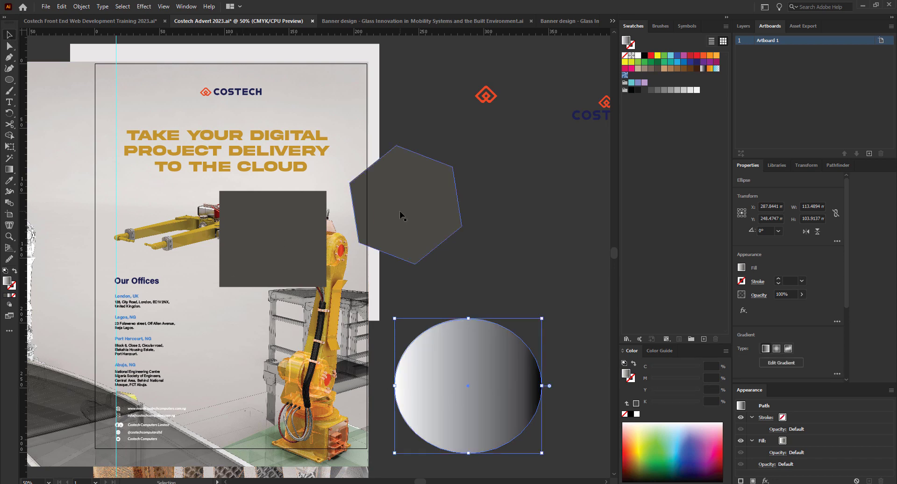
left_click(378, 216)
left_click(10, 169)
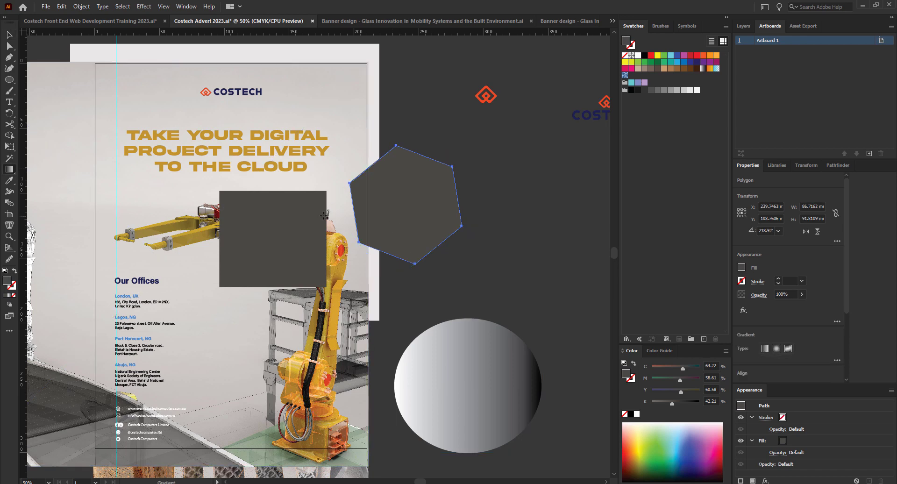
left_click(391, 232)
left_click(17, 34)
left_click(243, 234)
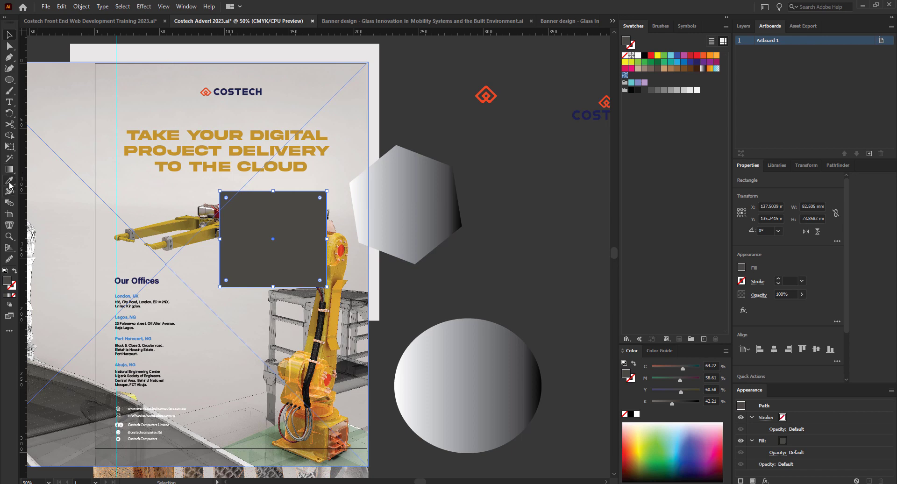
left_click(10, 169)
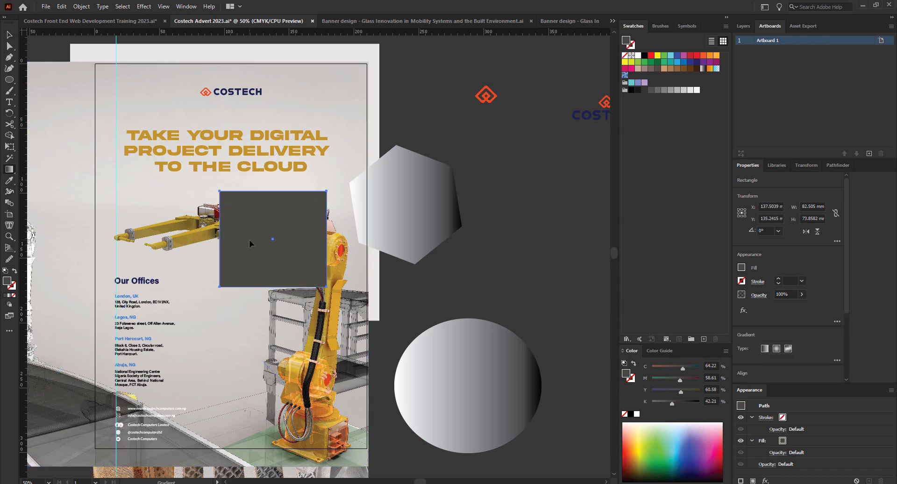
left_click(249, 240)
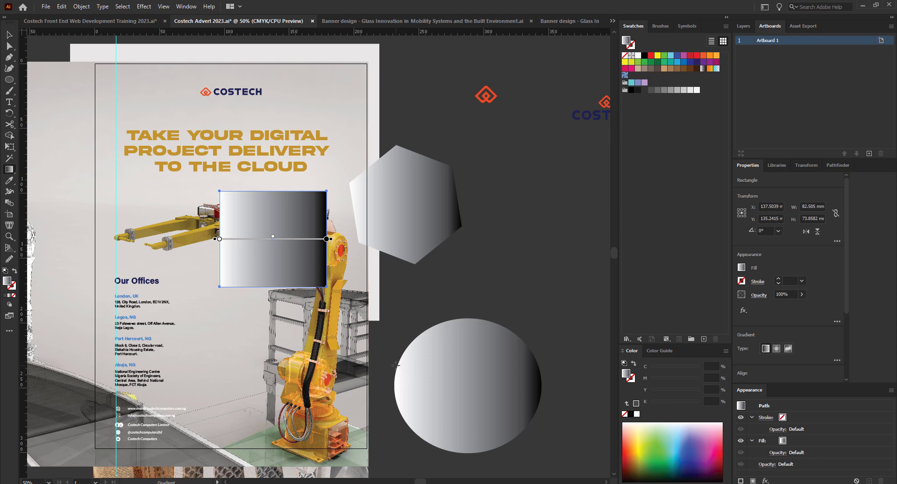
Move the circle up and right, and set the hexagon directly above it.
key("v")
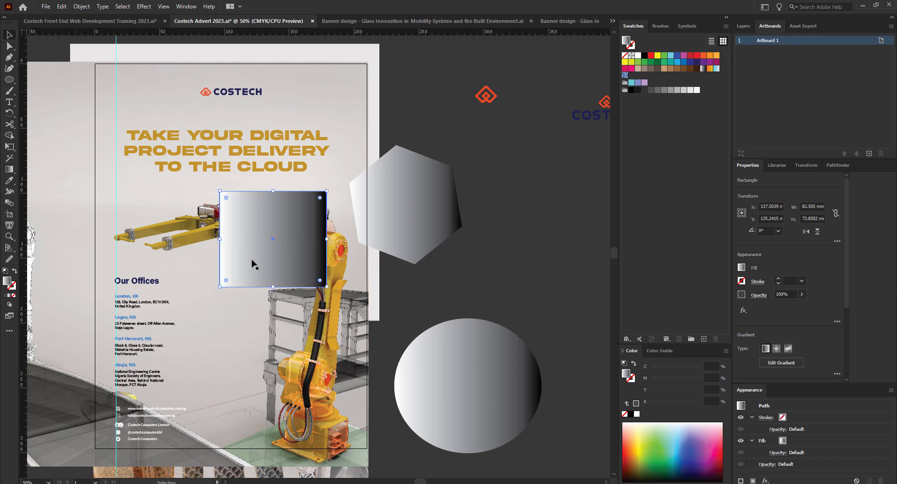
left_click(482, 410)
left_click_drag(482, 410, 515, 348)
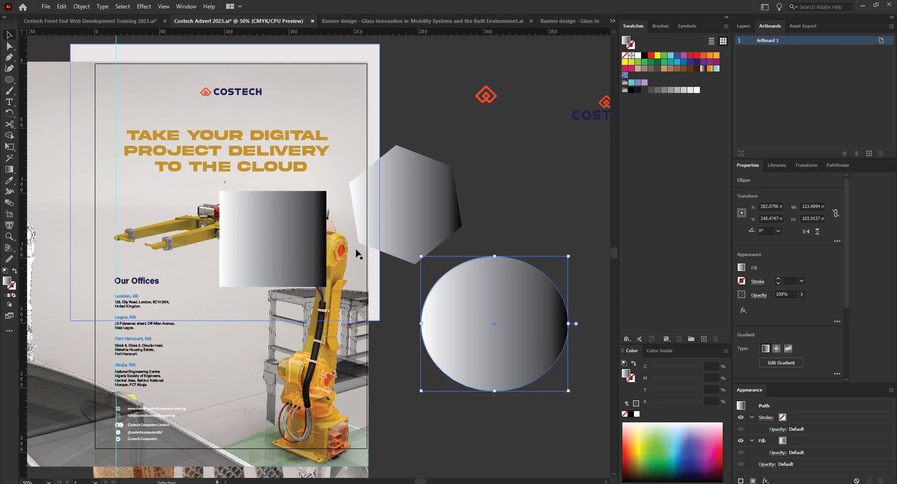
left_click_drag(417, 204, 518, 199)
Shift the gradient rectangle up toward the headline, undoing an accidental image strip move.
left_click_drag(302, 243, 331, 221)
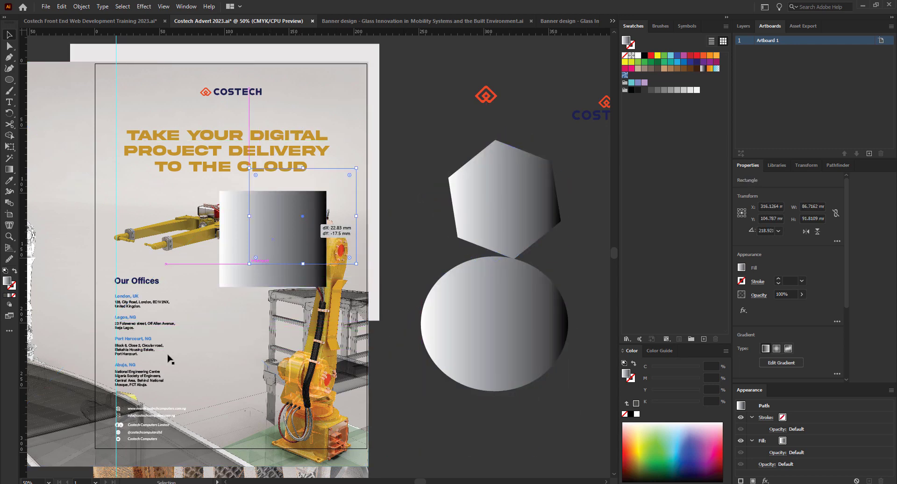
scroll(92, 342, "down", 3)
scroll(89, 388, "up", 1)
scroll(87, 389, "up", 1)
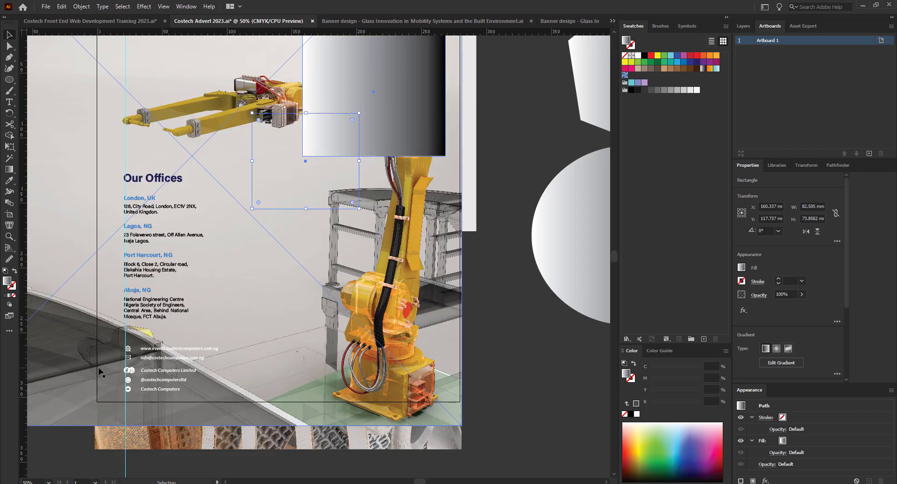
scroll(99, 370, "down", 1)
scroll(217, 359, "up", 1)
left_click_drag(362, 441, 359, 442)
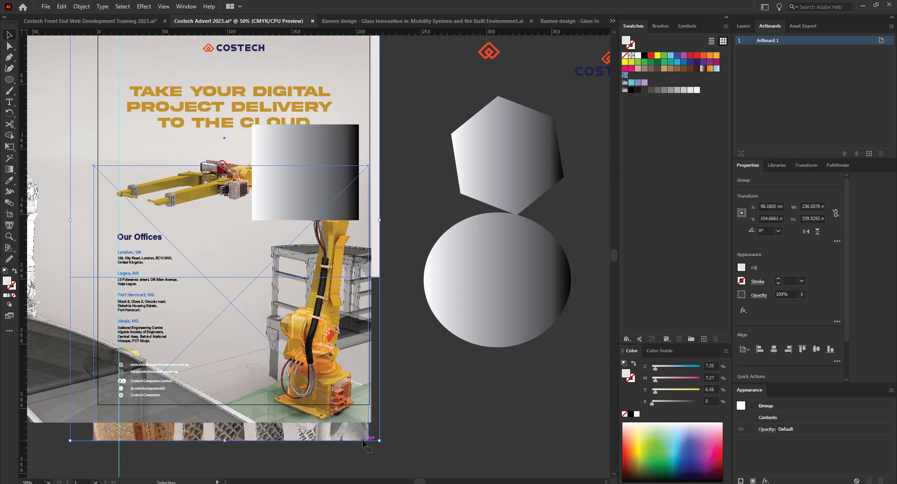
key("ctrl+z")
left_click(404, 438)
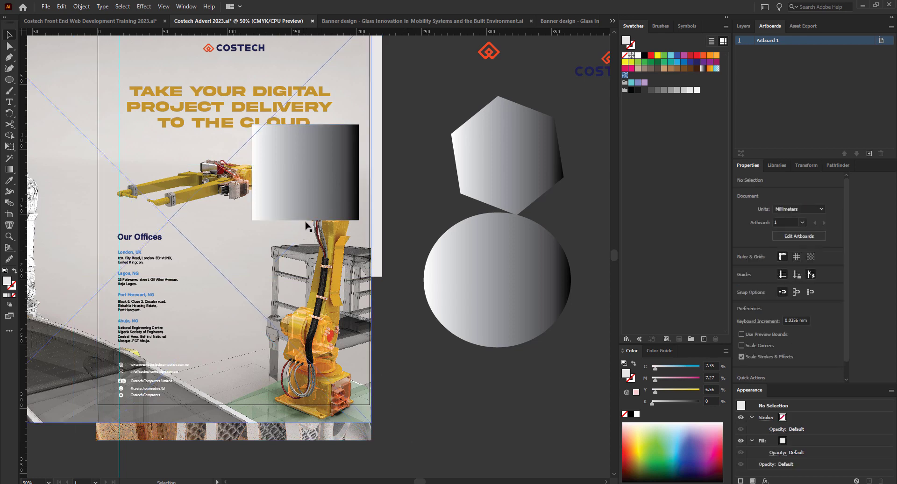
Move the gradient rectangle below the circle.
left_click_drag(239, 95, 241, 96)
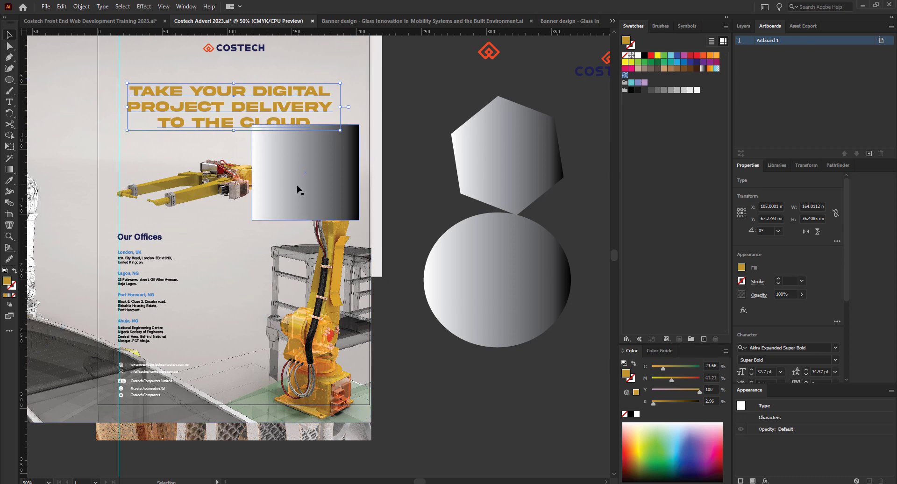
left_click(314, 193)
left_click_drag(314, 193, 515, 440)
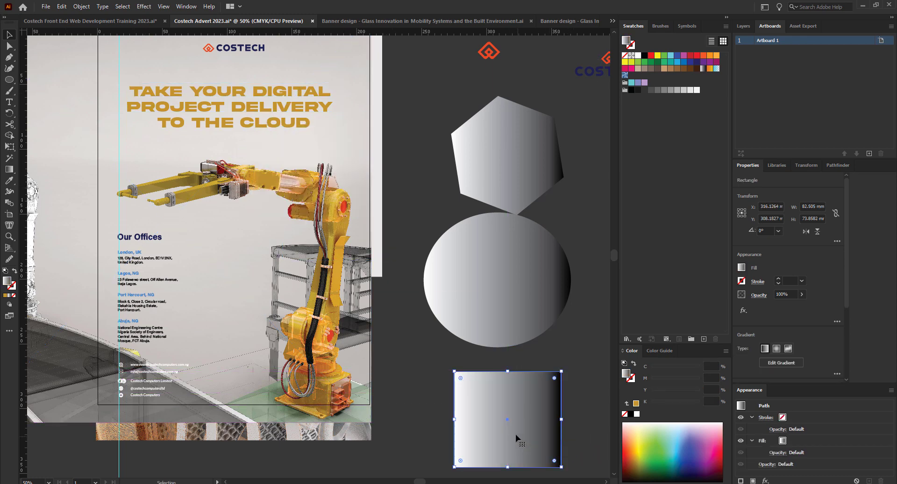
Draw a small 14.807 mm square off the artboard and duplicate it just below itself.
left_click(8, 80)
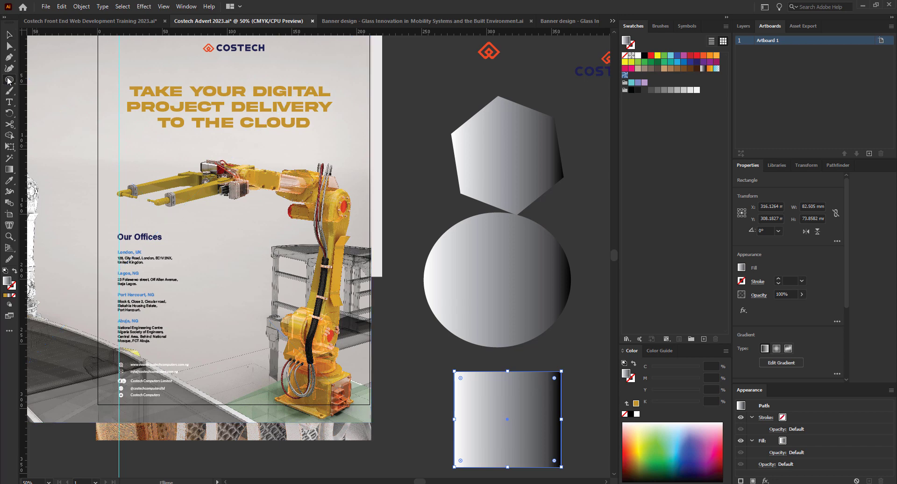
left_click(50, 80)
left_click_drag(393, 113, 414, 132)
left_click(12, 34)
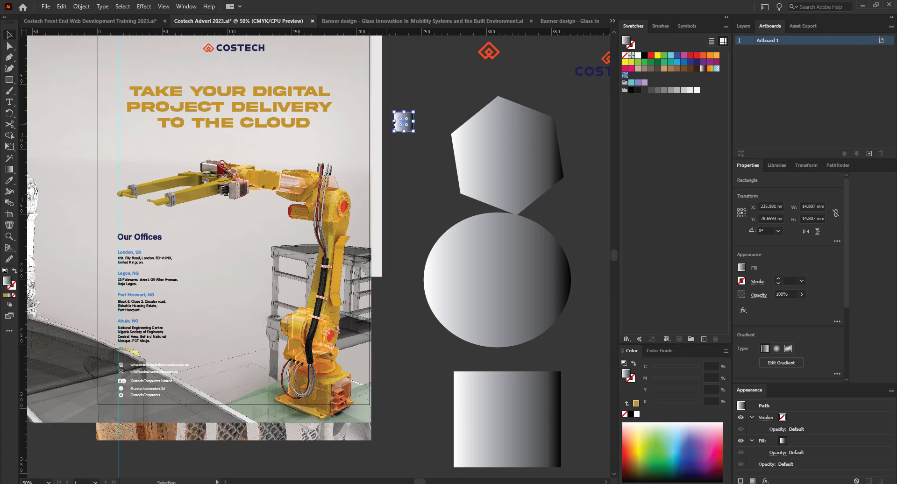
left_click_drag(405, 125, 392, 156)
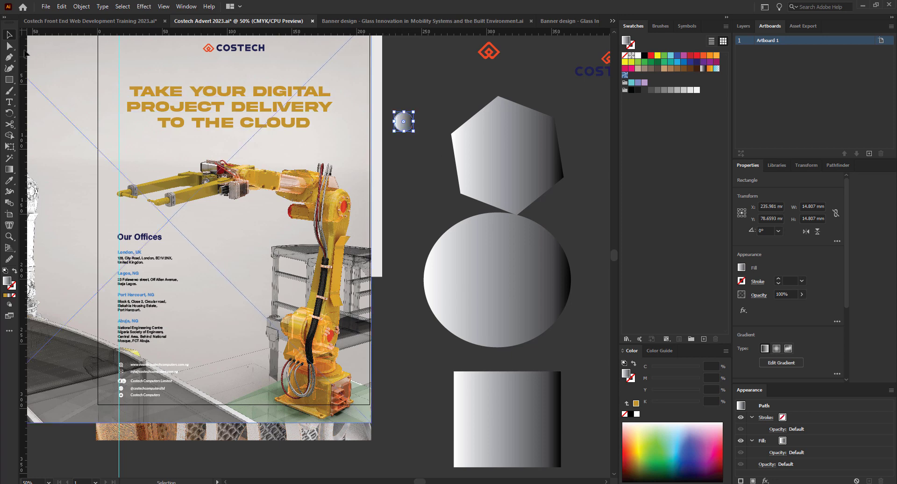
key("ctrl+z")
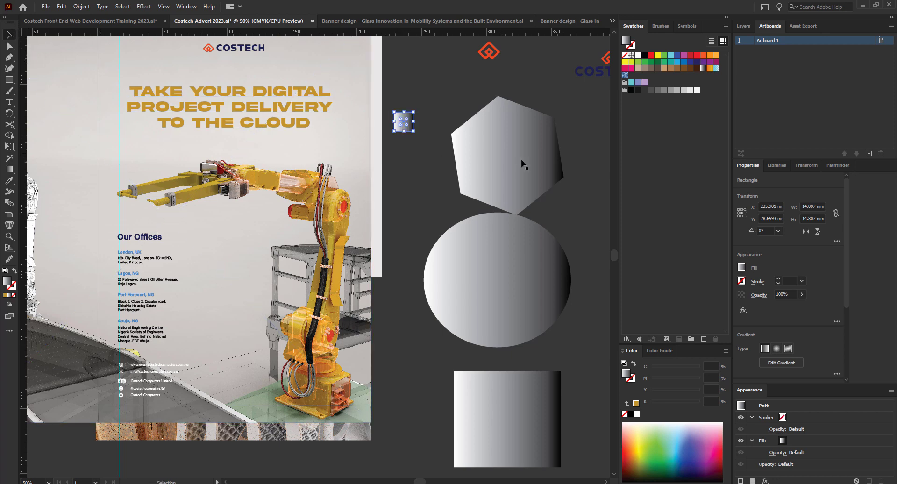
left_click_drag(405, 123, 404, 149)
Fill both small squares with the logo's orange-red using the Eyedropper.
left_click(403, 120, "shift")
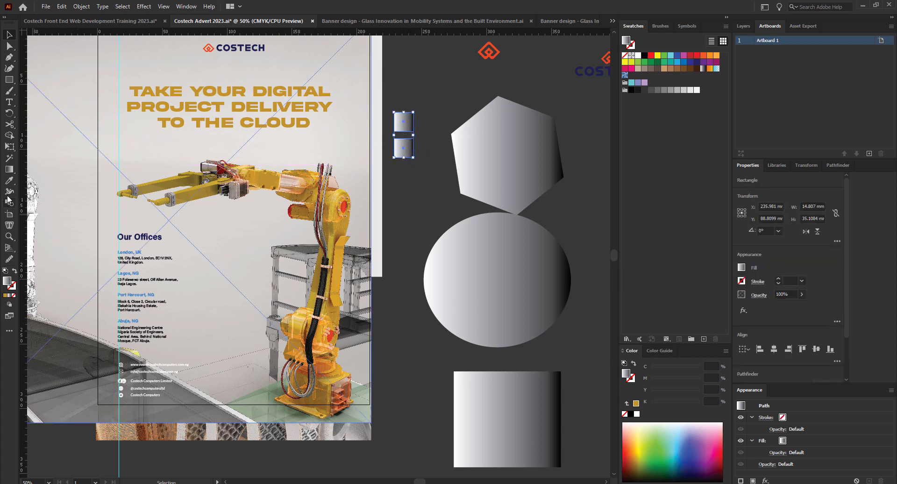
left_click(10, 180)
left_click(489, 51)
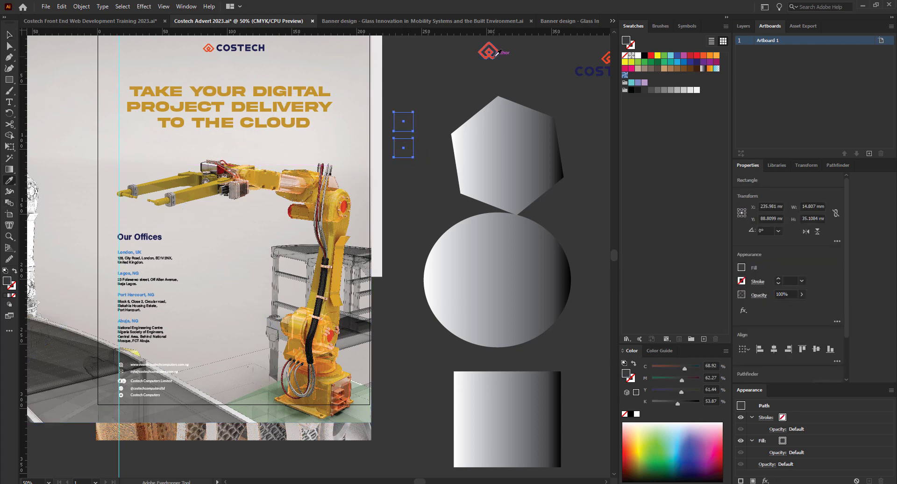
left_click(496, 53)
left_click(9, 35)
left_click(414, 169)
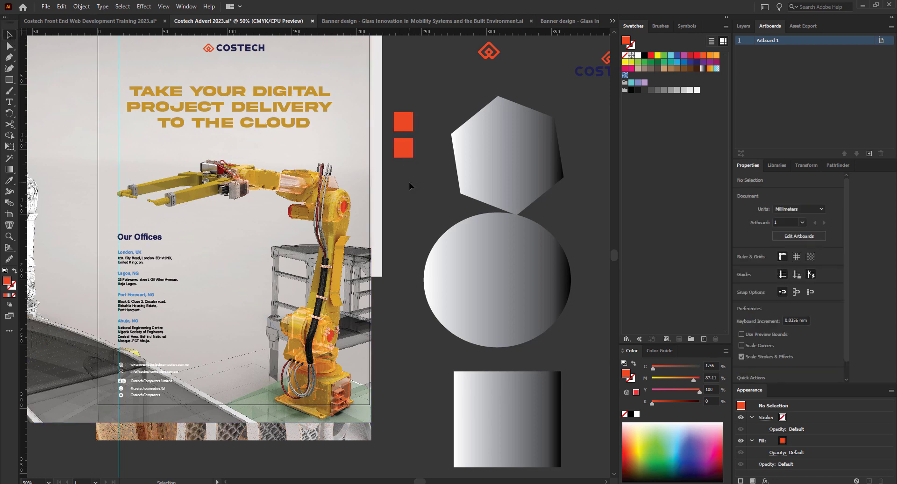
Recolour the upper small square with the headline's gold.
left_click(403, 123)
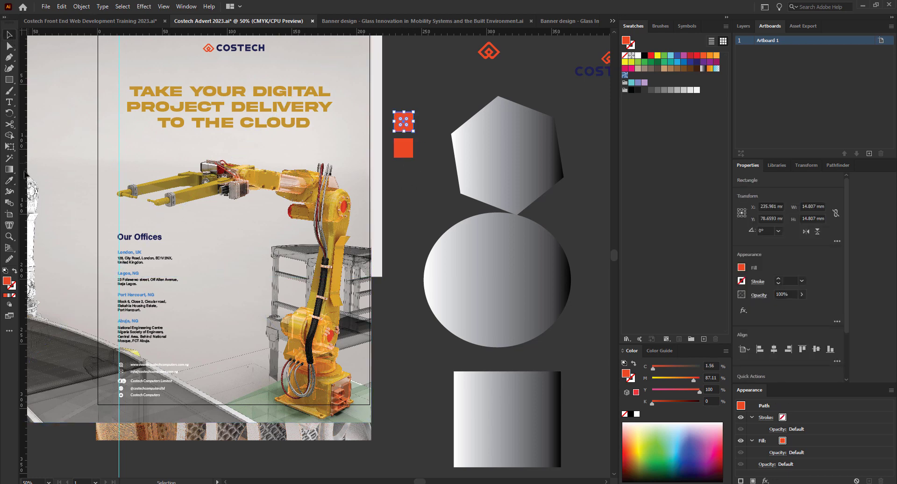
left_click(10, 180)
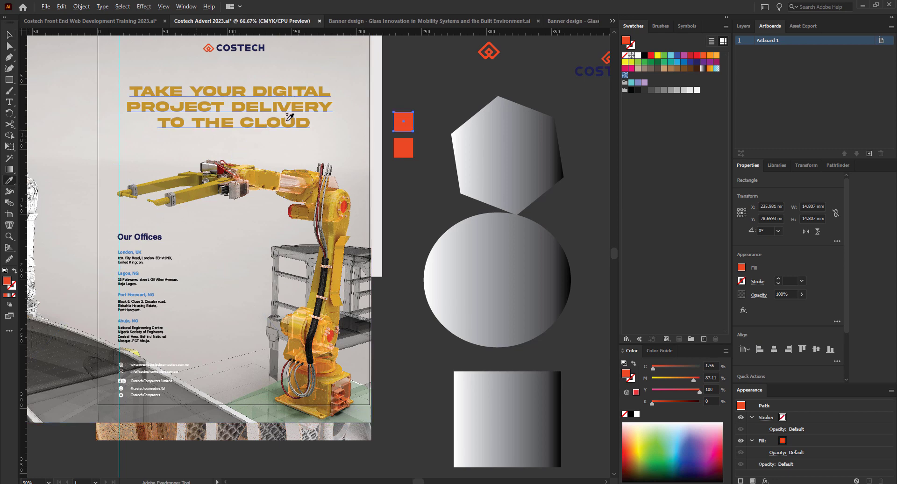
key("ctrl+=")
left_click(251, 131)
key("v")
key("ctrl+minus")
key("ctrl+minus")
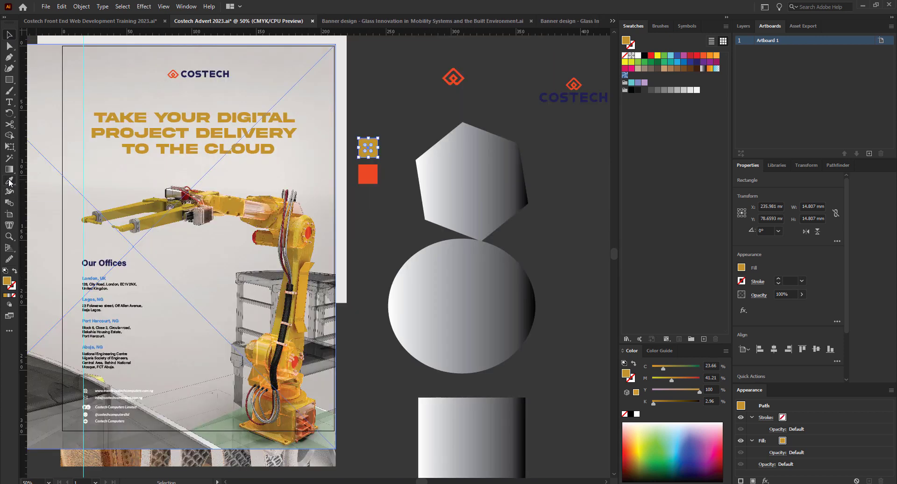
left_click(377, 216)
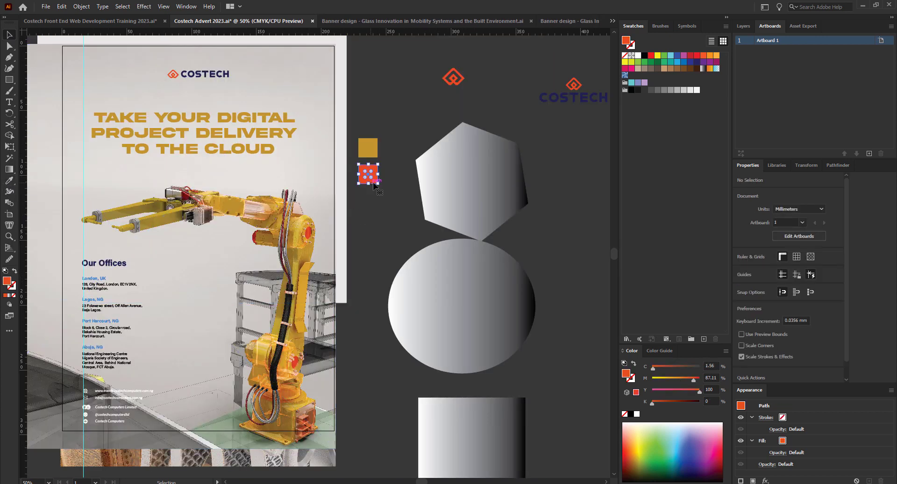
Select the lower red square and sample a dark grey from the poster for it.
left_click(372, 184)
left_click(9, 180)
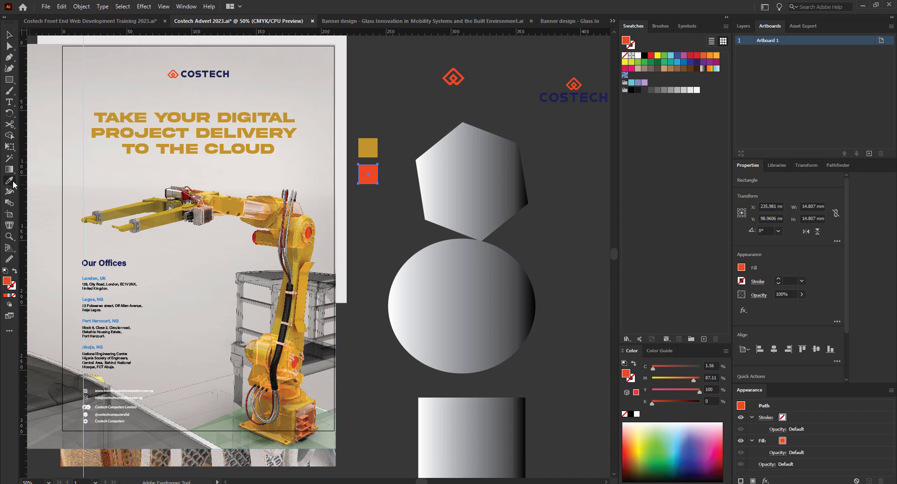
left_click(73, 394)
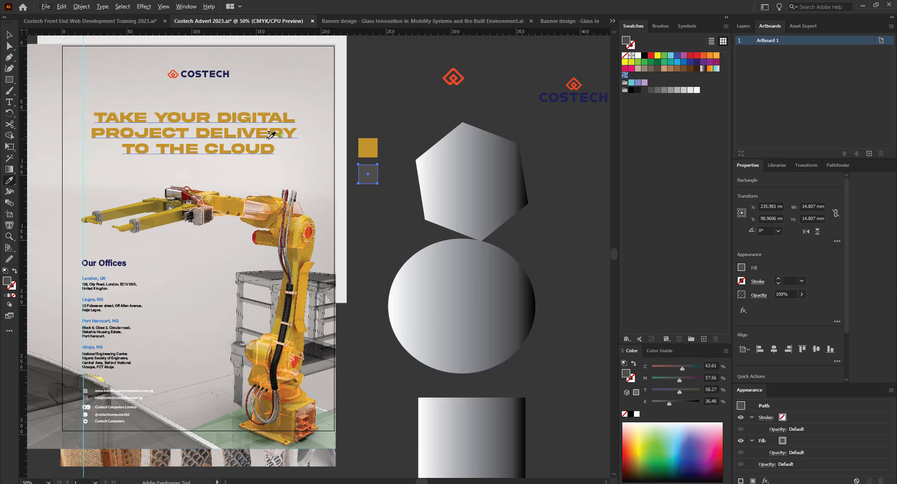
Try red and gold samples on the lower small square, settling on a dark grey from the poster.
key("ctrl+minus")
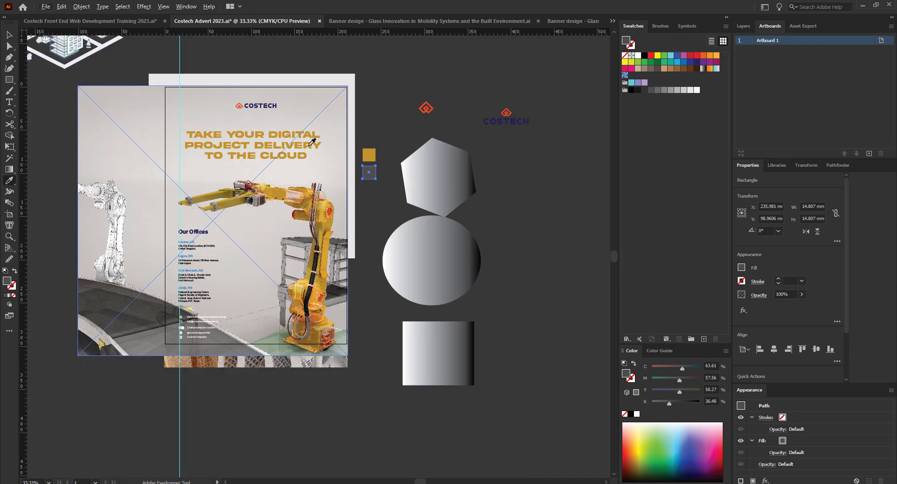
scroll(276, 233, "up", 1)
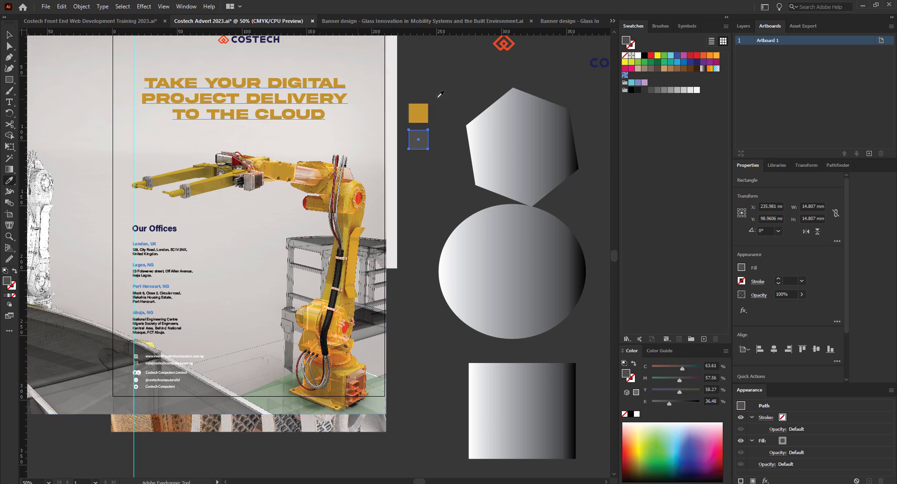
left_click(353, 331)
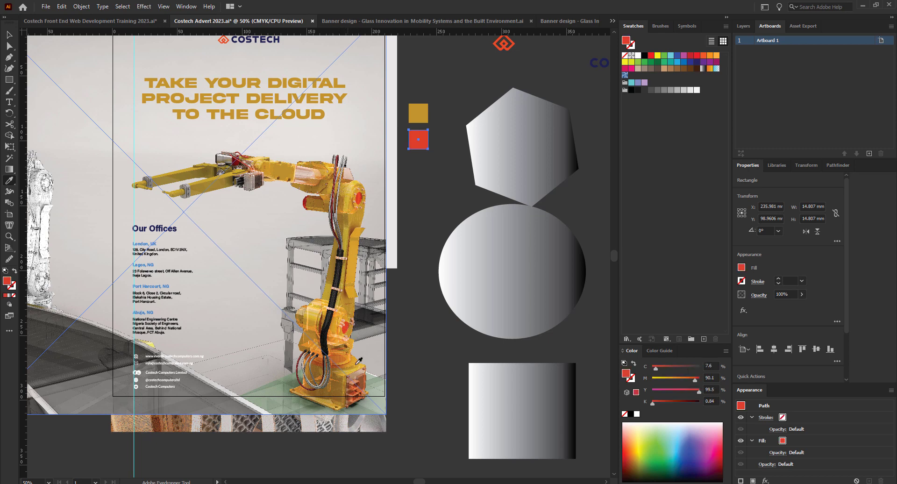
left_click(362, 216)
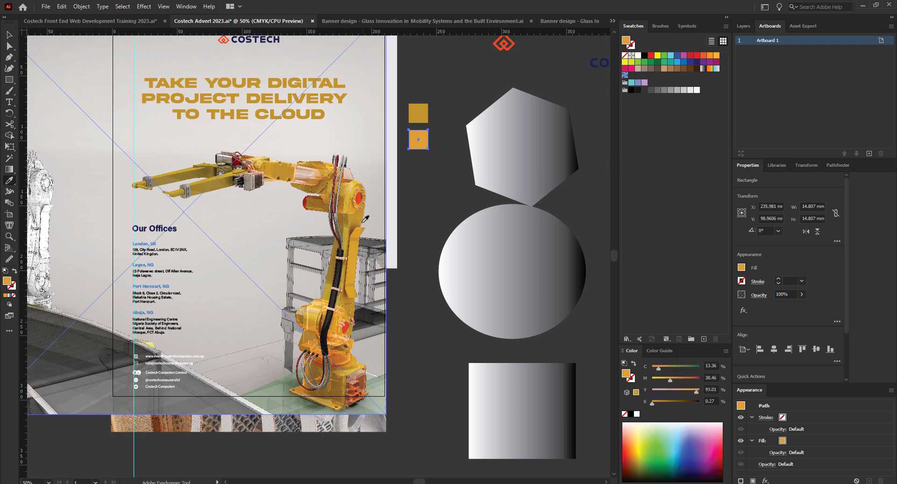
left_click(276, 170)
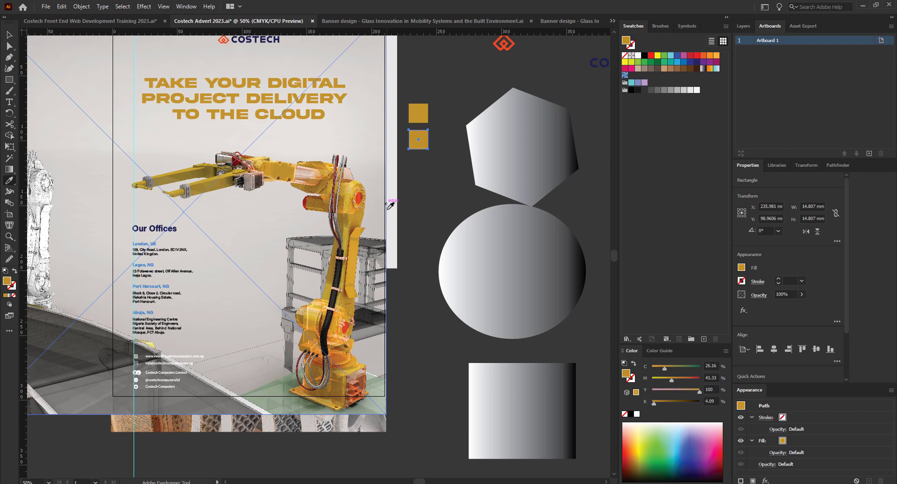
left_click(354, 252)
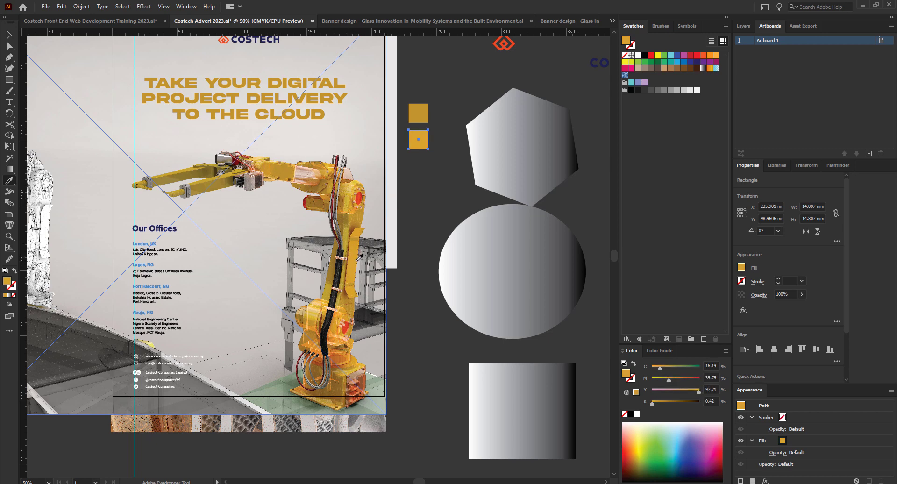
left_click(125, 346)
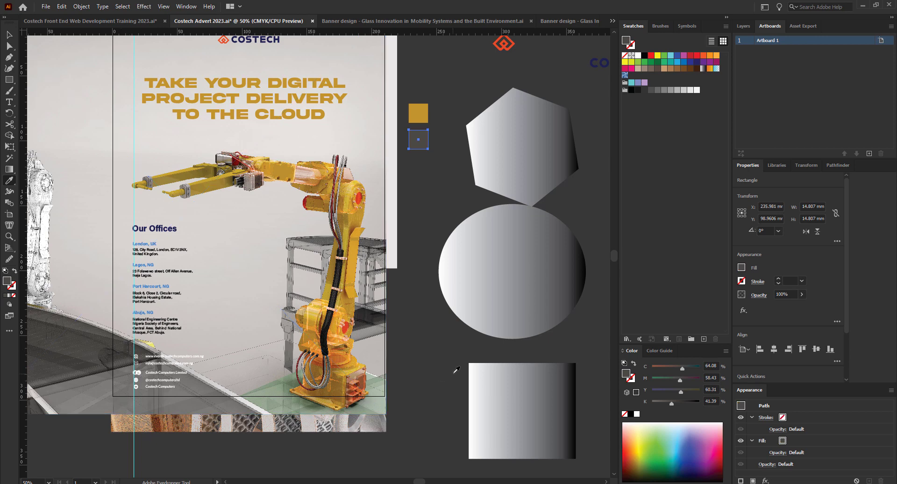
Clear the selection and select the gold square.
key("v")
left_click(440, 205)
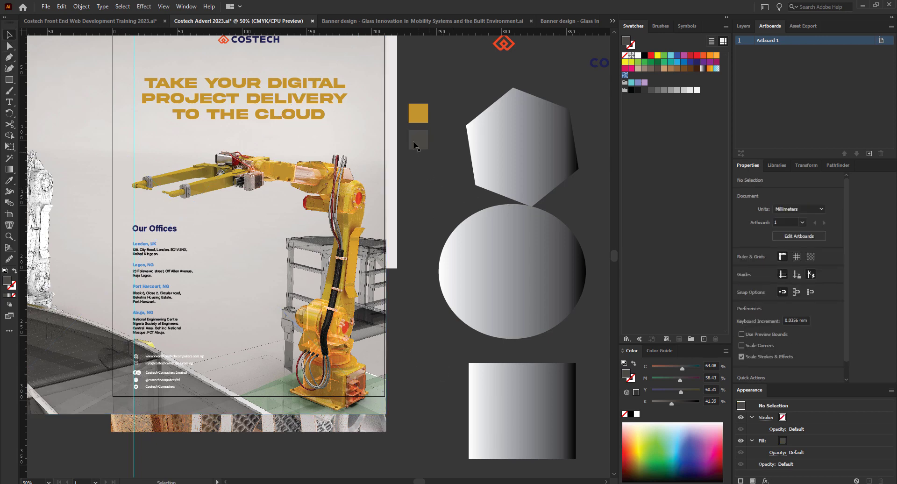
left_click(419, 119)
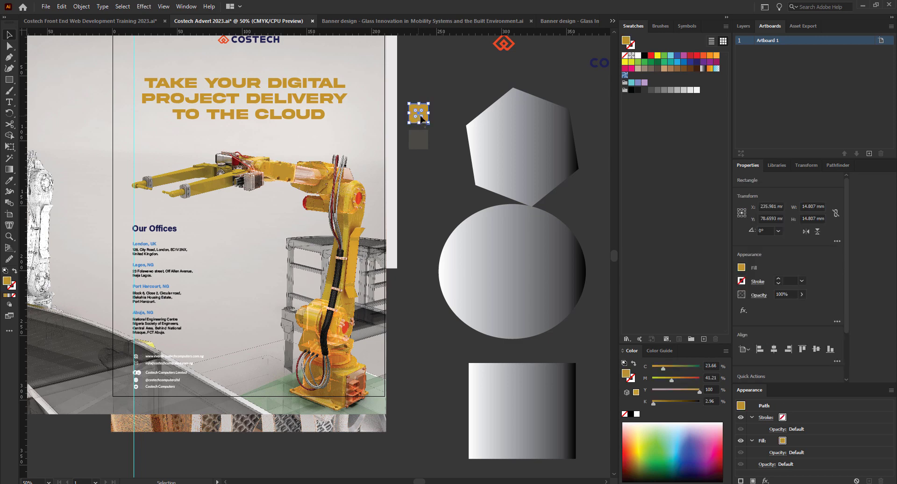
Move the gradient rectangle onto the poster's bottom over the contact details, then select the contact icons group.
left_click_drag(525, 424, 174, 405)
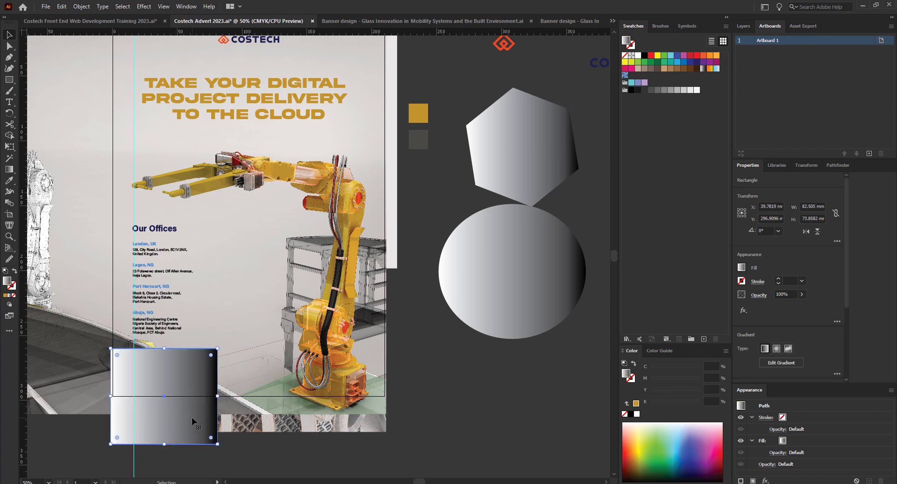
left_click_drag(186, 426, 249, 422)
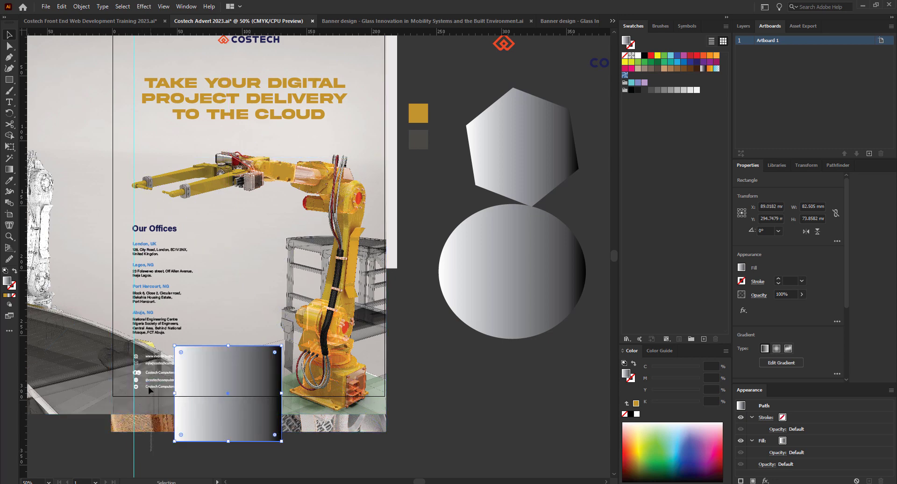
left_click_drag(130, 350, 161, 454)
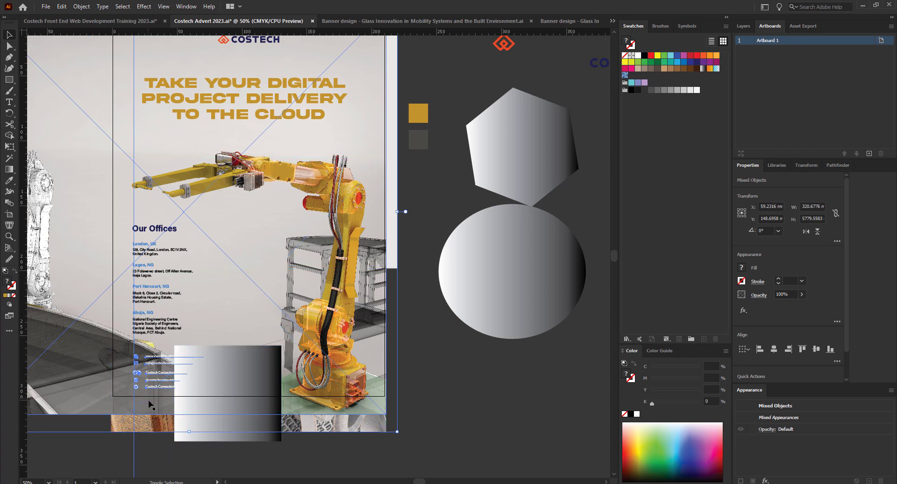
left_click(141, 433, "shift")
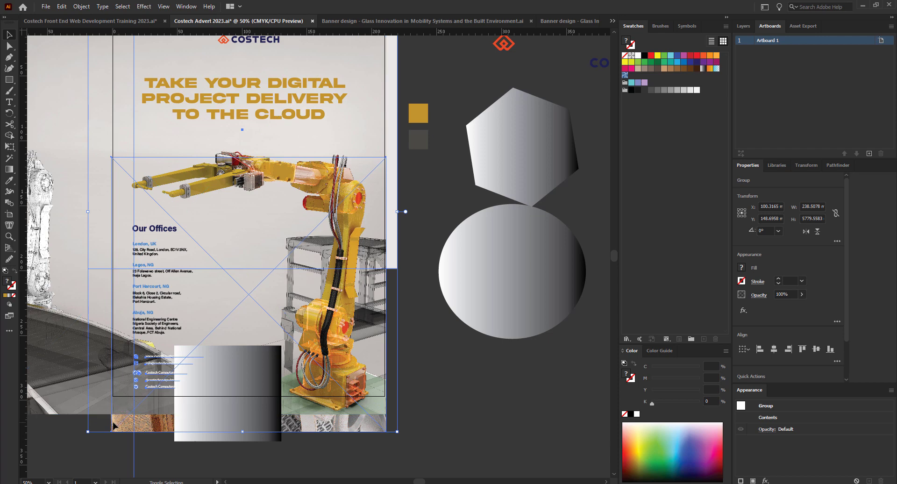
left_click(157, 374)
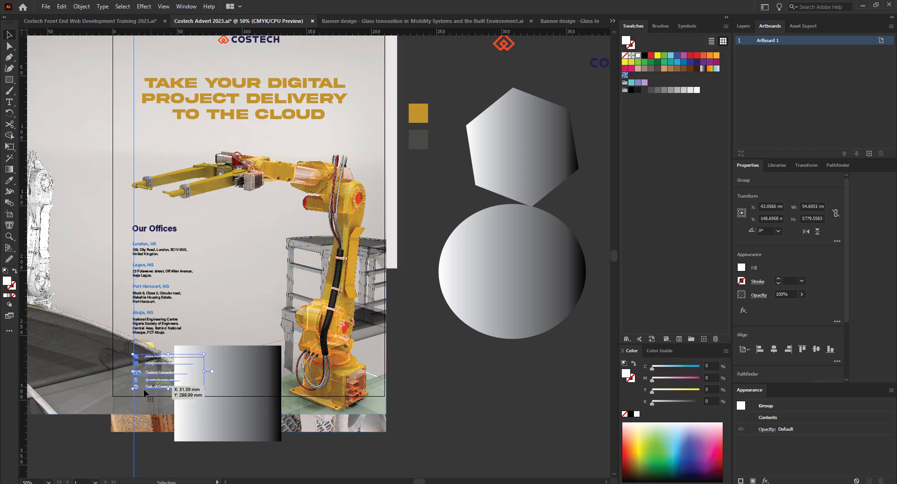
scroll(135, 401, "up", 2)
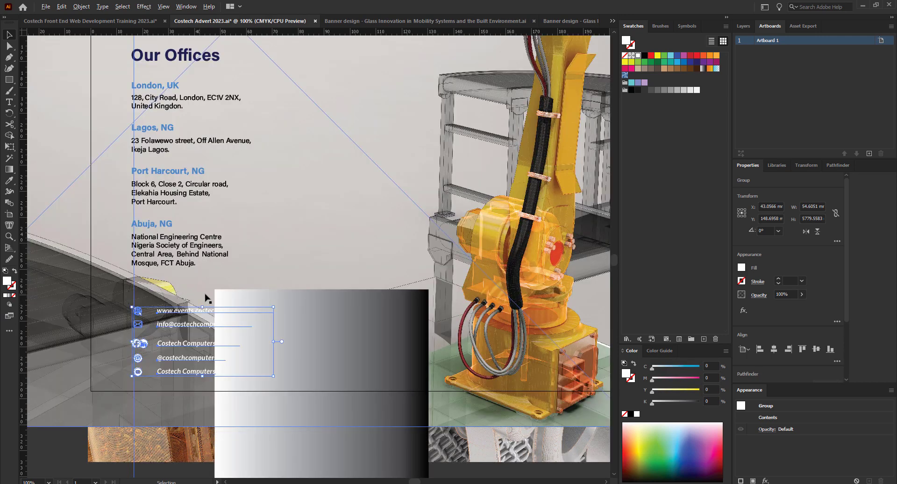
scroll(173, 334, "down", 1)
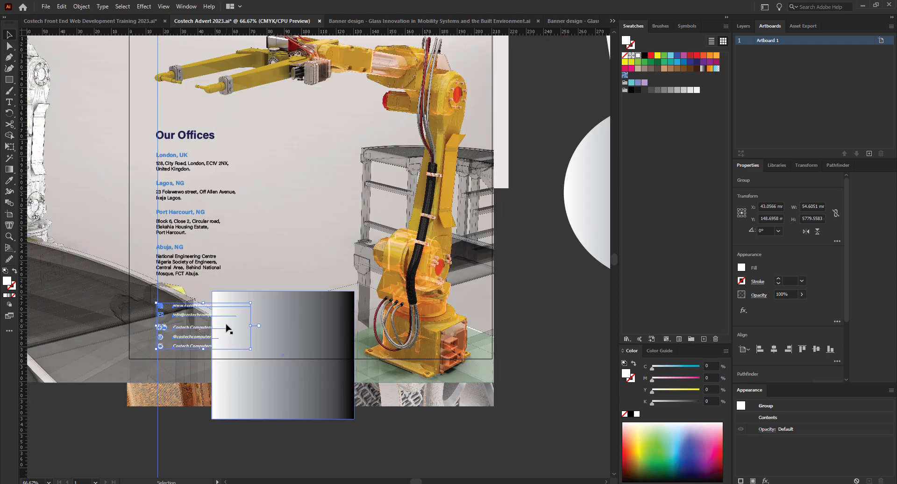
Shift the gradient rectangle about 37 mm left behind the contact lines, after undoing a Bring to Front.
right_click(184, 321)
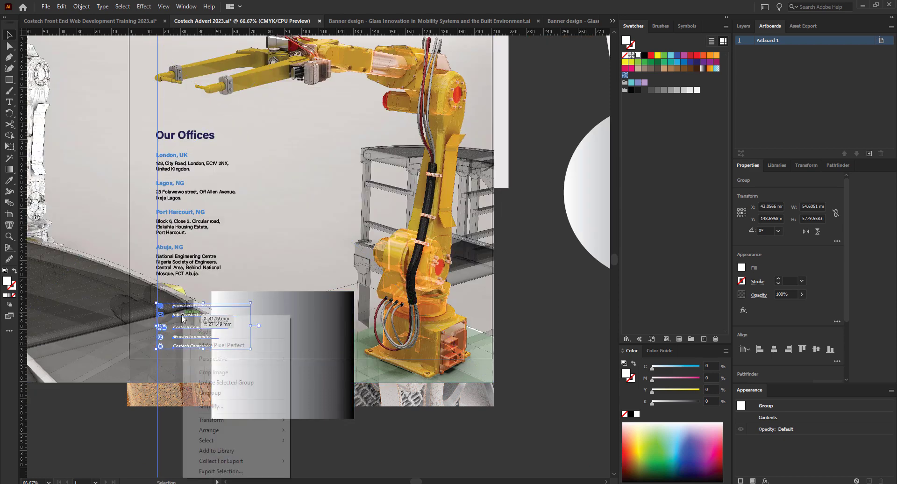
mouse_move(225, 431)
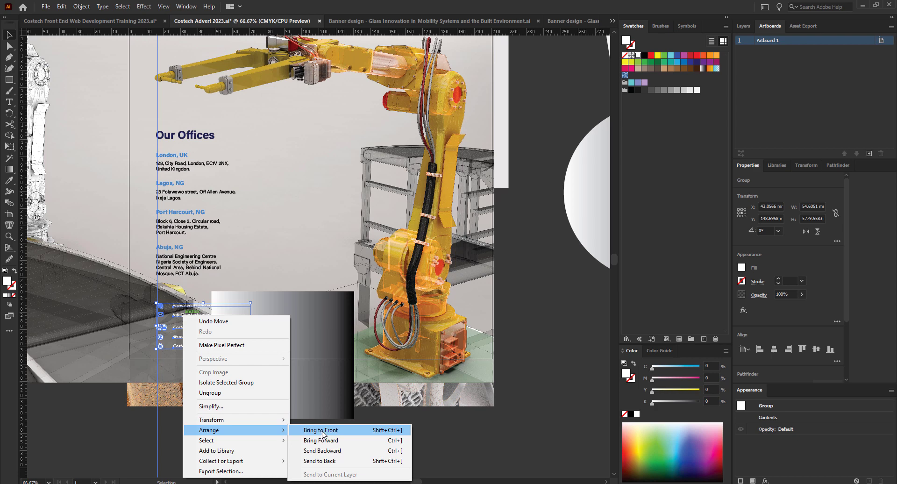
left_click(324, 431)
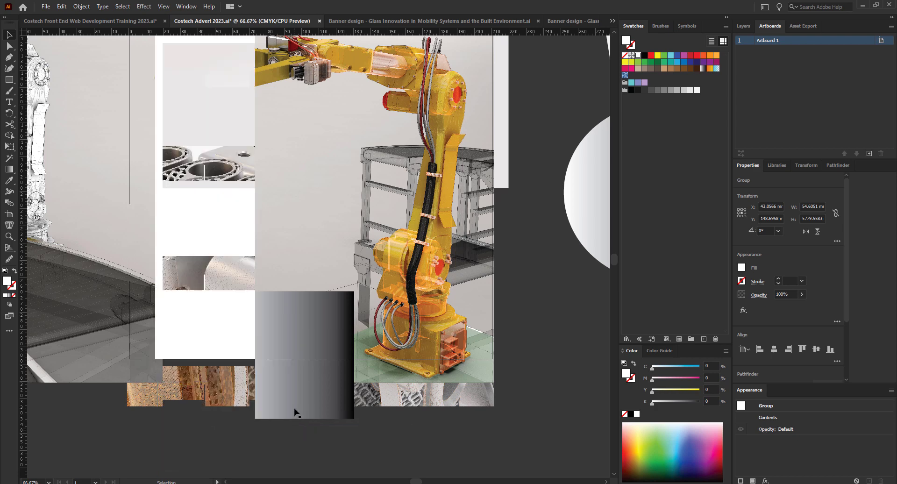
key("ctrl+z")
left_click_drag(309, 400, 211, 394)
left_click(299, 474)
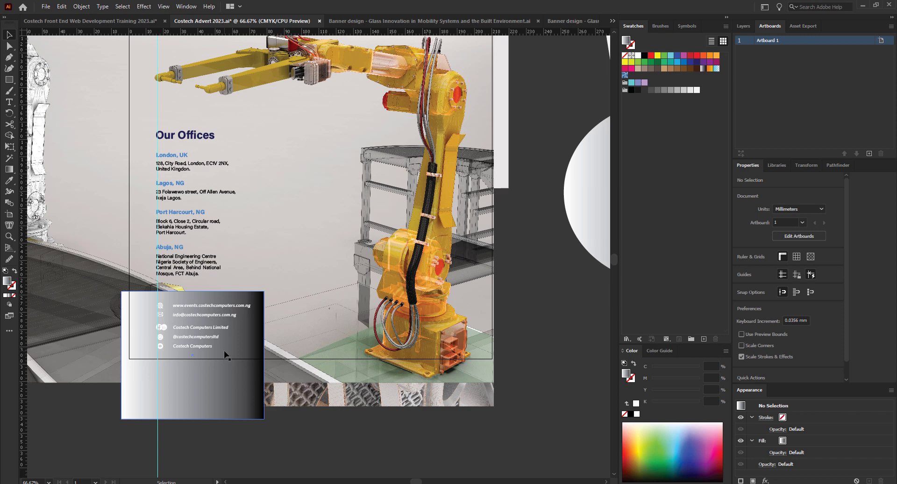
left_click(221, 385)
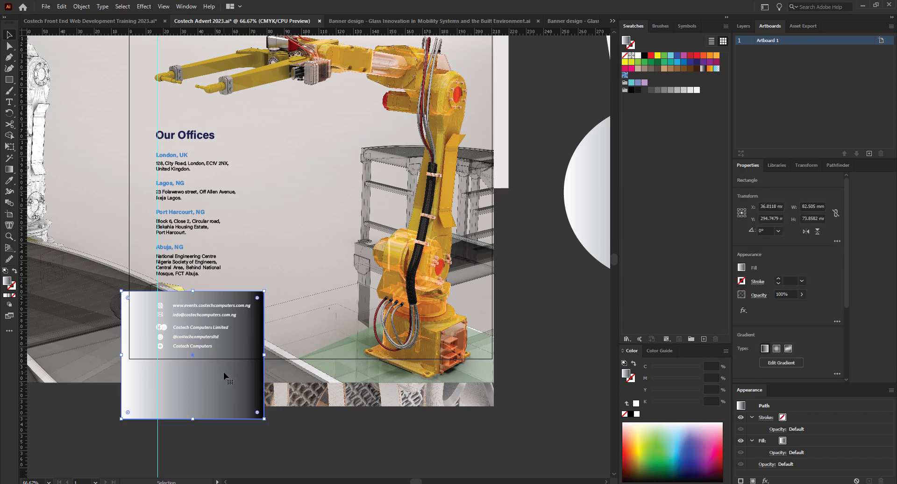
Drag a diagonal gradient across the contact-details rectangle, then adjust its angle and length.
left_click(9, 170)
mouse_move(88, 449)
left_mouse_down()
mouse_move(254, 295)
mouse_move(116, 428)
mouse_move(124, 428)
left_mouse_up()
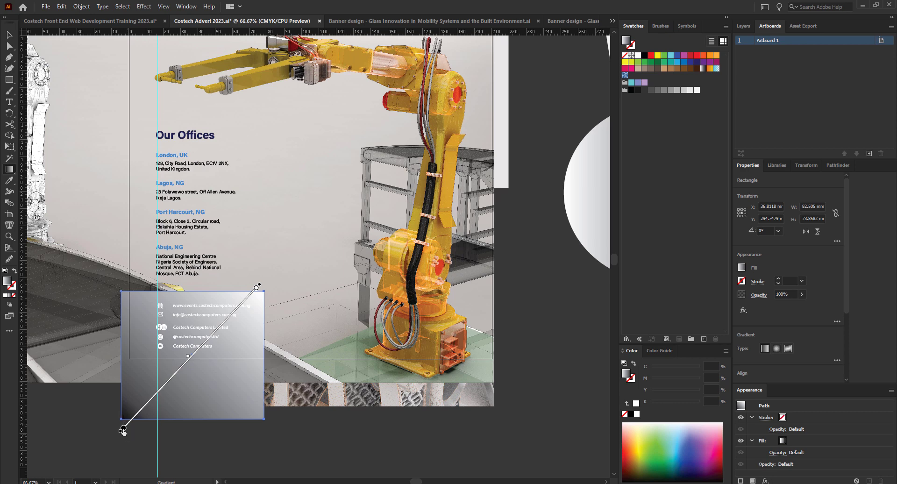
scroll(105, 425, "down", 2)
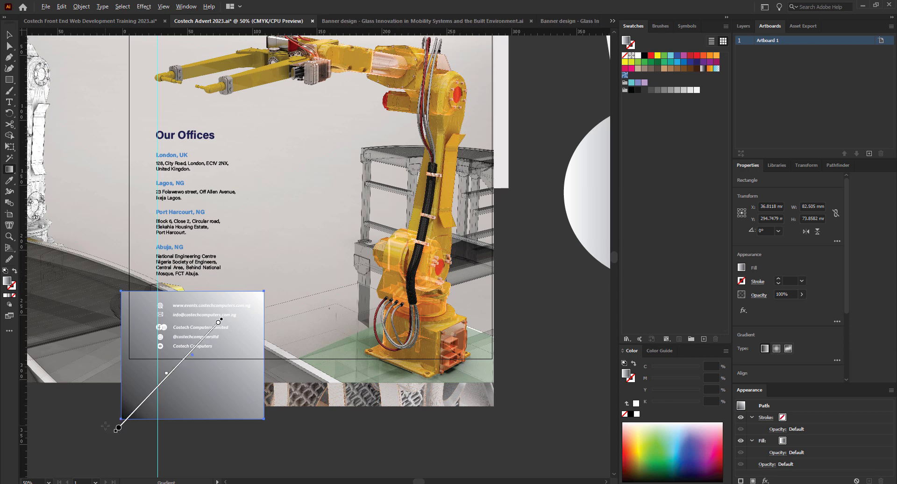
scroll(129, 429, "up", 1)
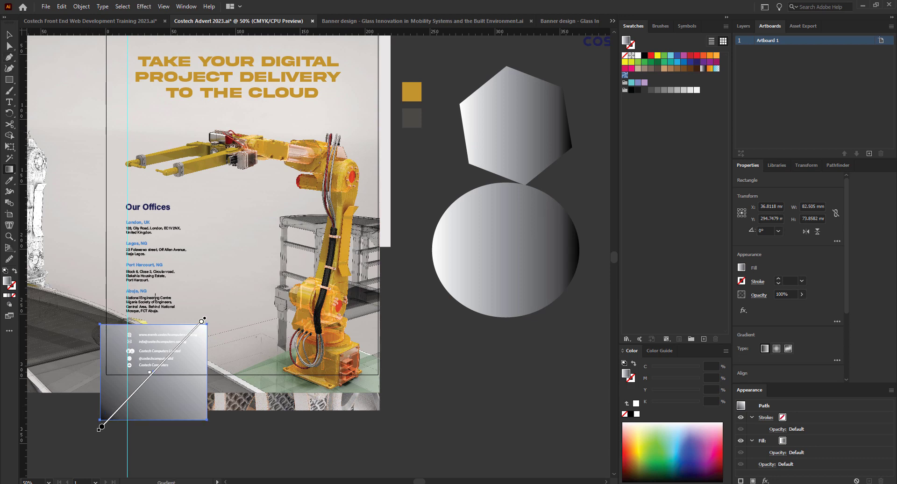
left_click_drag(178, 371, 184, 372)
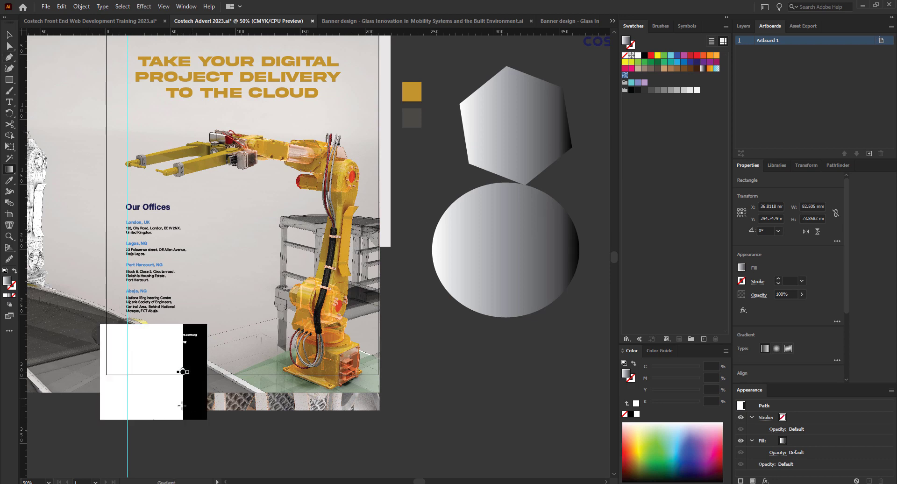
left_click_drag(201, 325, 108, 415)
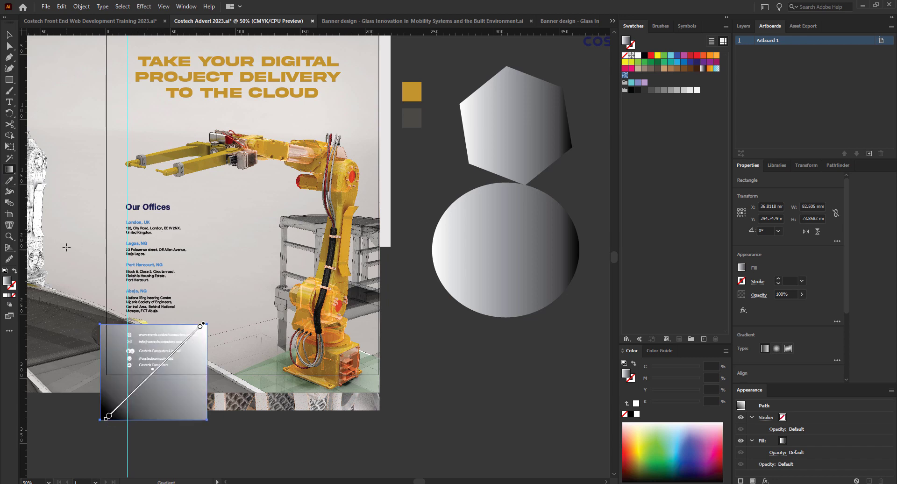
left_click_drag(187, 327, 123, 414)
Try vertical and left-to-right directions, then settle on a final diagonal gradient across the rectangle.
left_click_drag(152, 297, 155, 440)
left_click_drag(145, 343, 149, 400)
left_click_drag(106, 374, 233, 369)
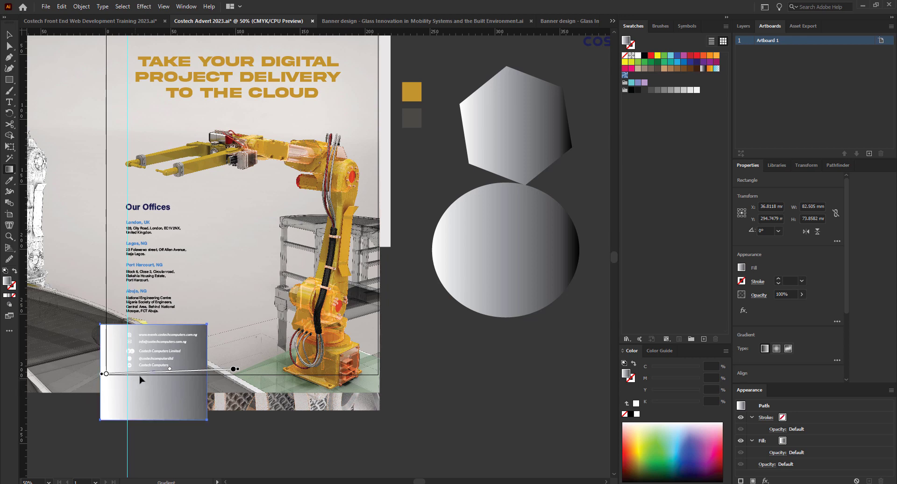
left_click_drag(146, 350, 154, 366)
left_click_drag(202, 328, 113, 411)
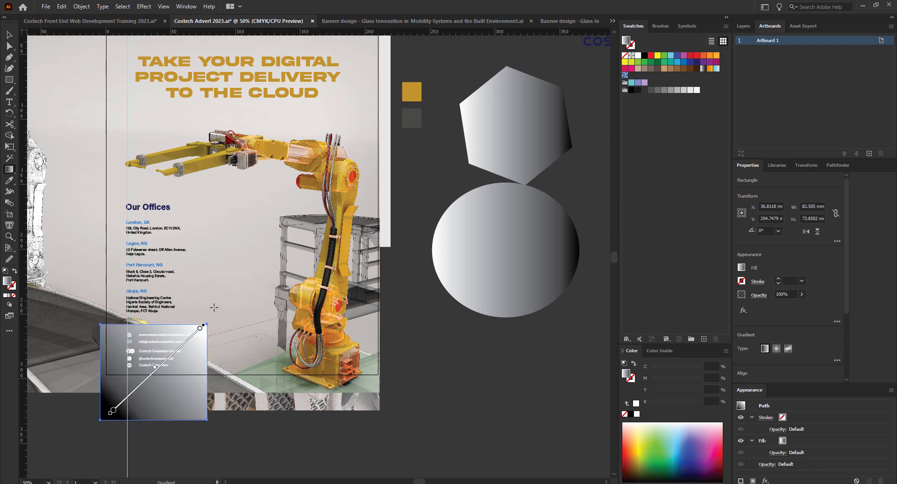
left_click_drag(211, 298, 144, 383)
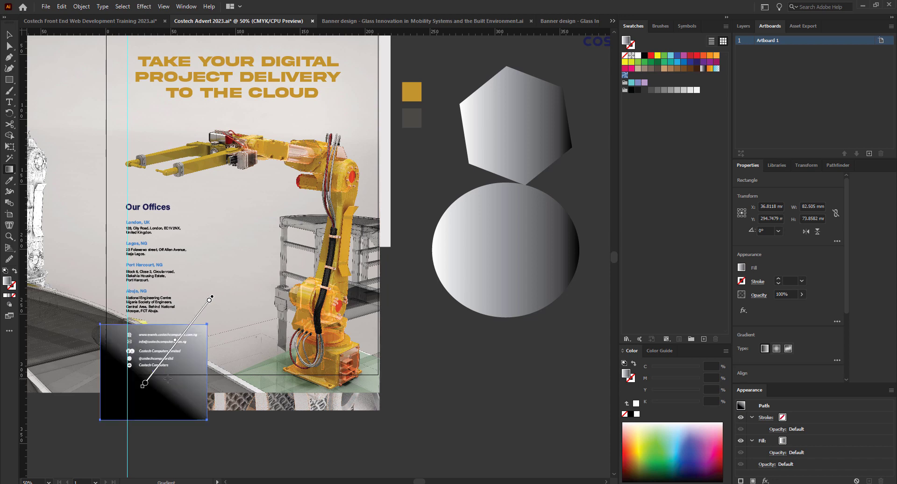
left_click_drag(225, 307, 113, 410)
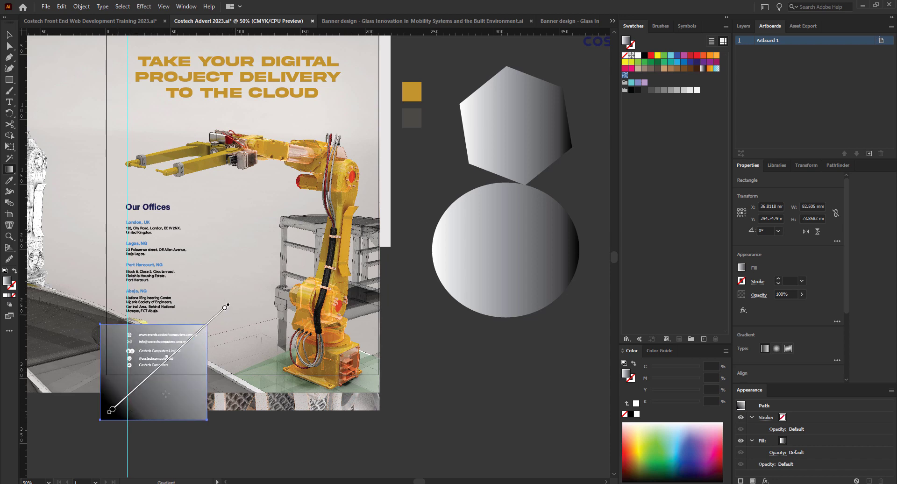
Colour the gradient's end and start stops gold by sampling the gold square.
double_click(225, 309)
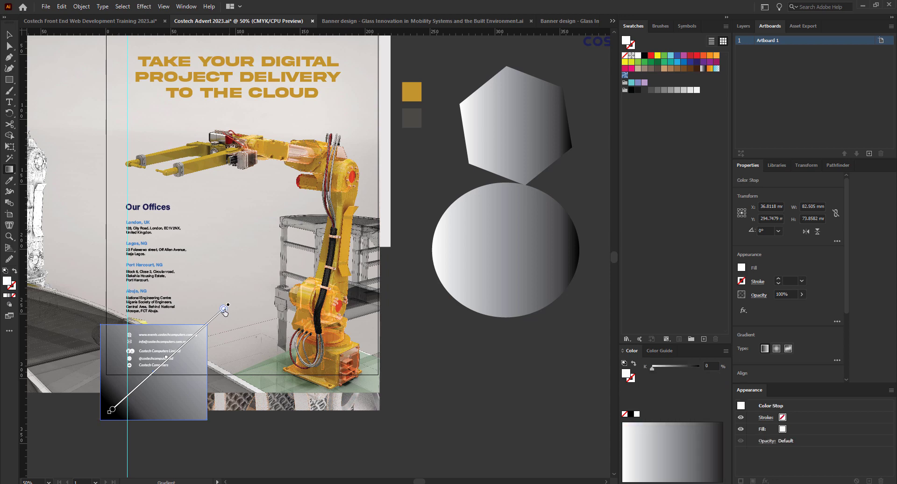
left_click(104, 374)
left_click(417, 88)
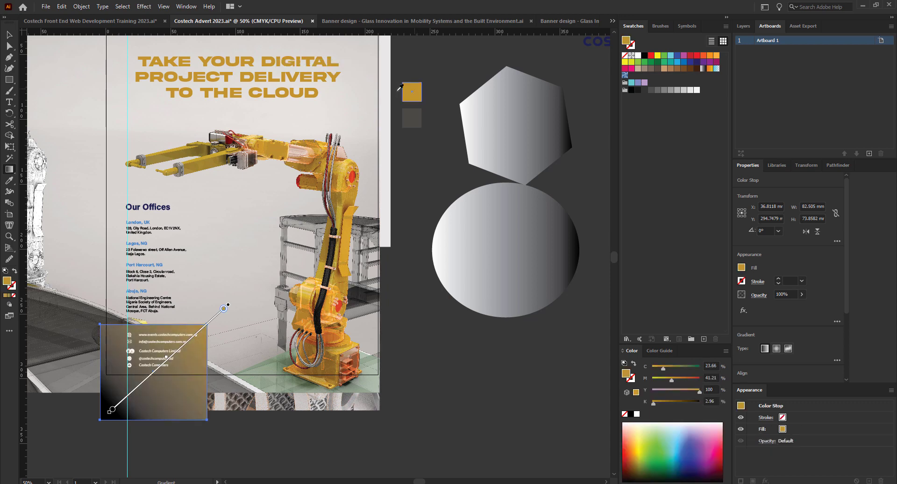
left_click(112, 411)
double_click(112, 411)
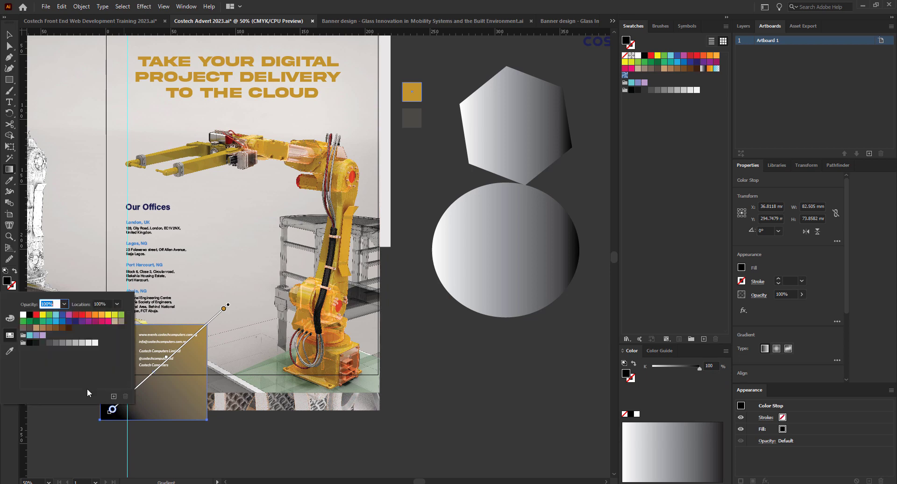
left_click(9, 352)
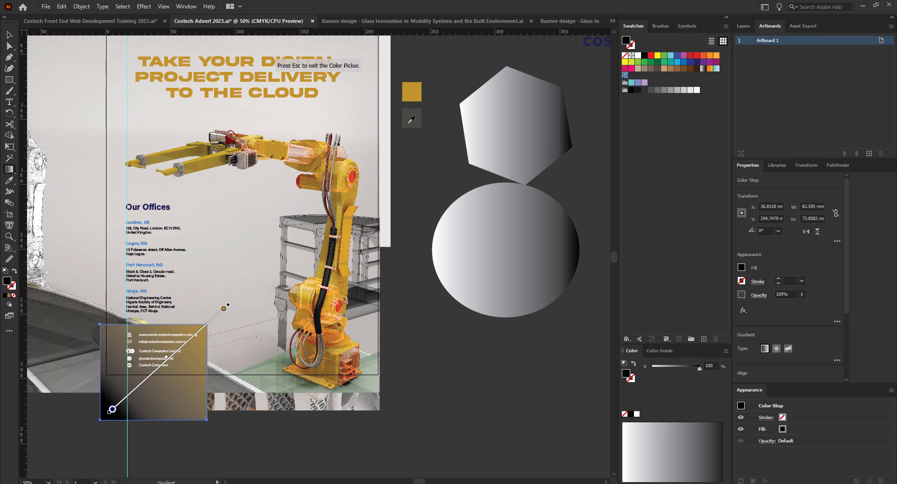
left_click(413, 93)
key("Escape")
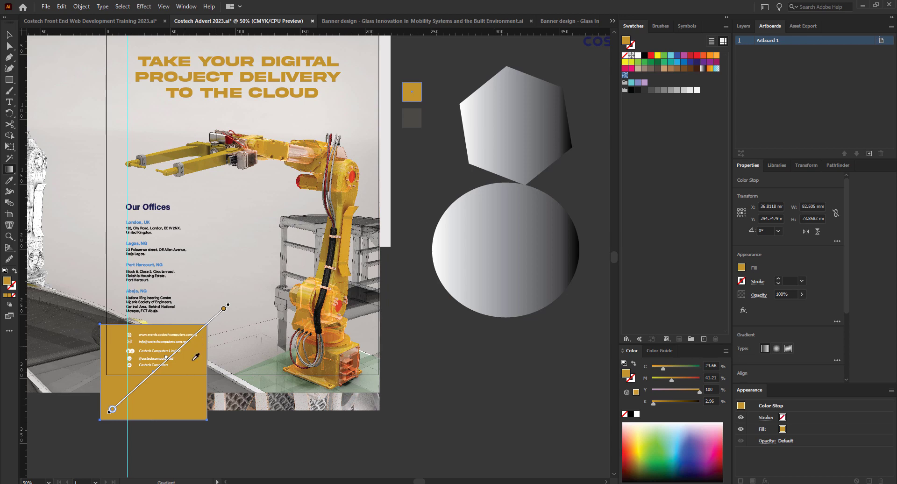
Recolour the start stop, trying the square's dark grey before settling on gold.
double_click(112, 411)
left_click(10, 353)
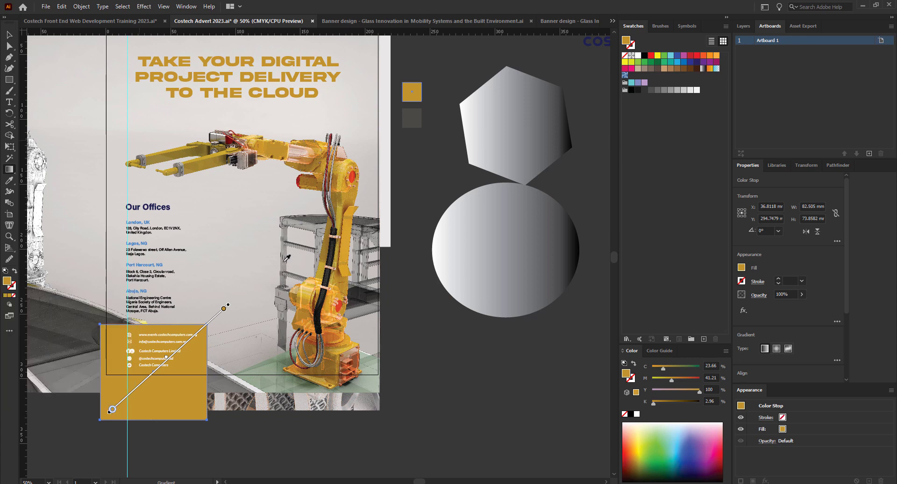
left_click(408, 125)
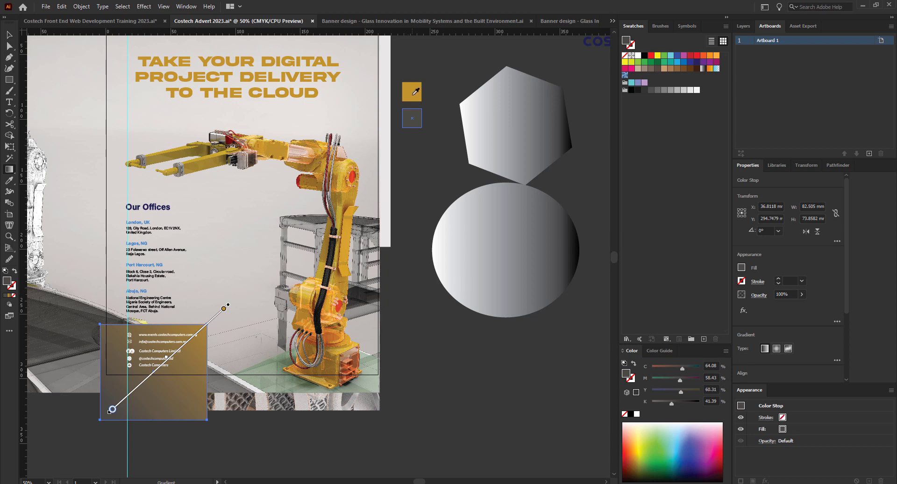
left_click(413, 92)
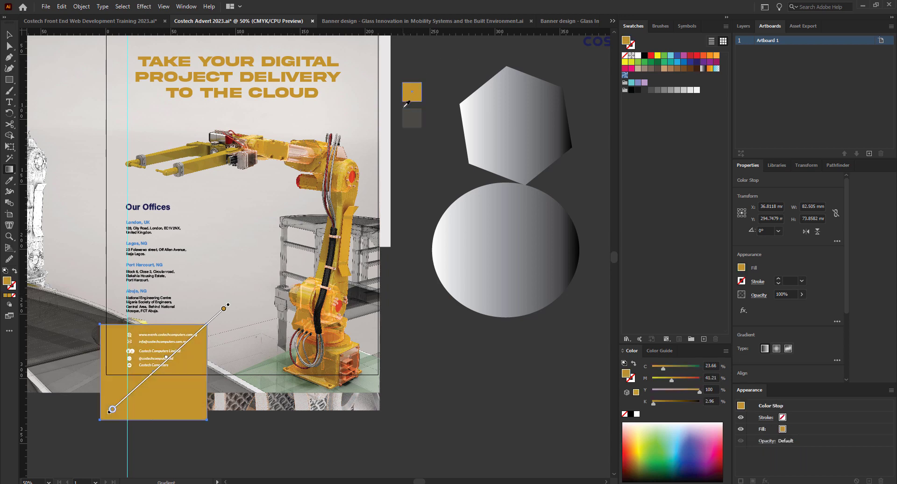
Reselect the card's gradient and bring up the end stop's colour settings.
left_click(8, 36)
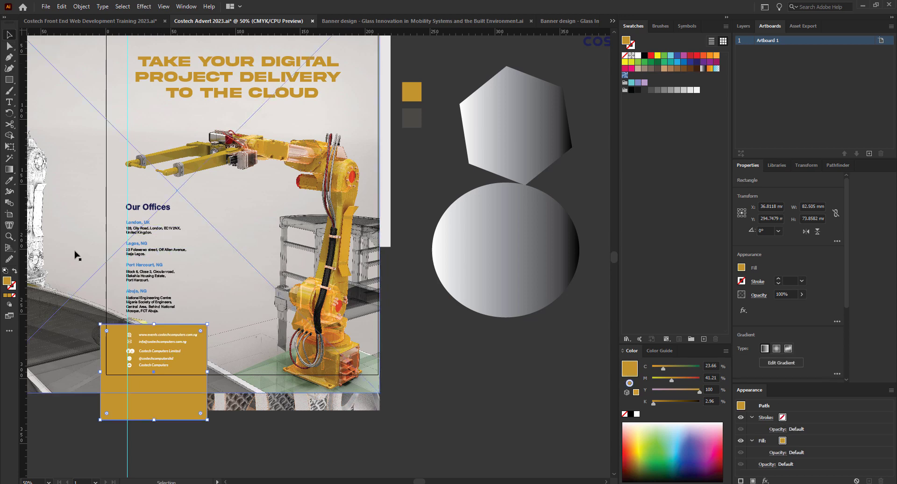
left_click(10, 171)
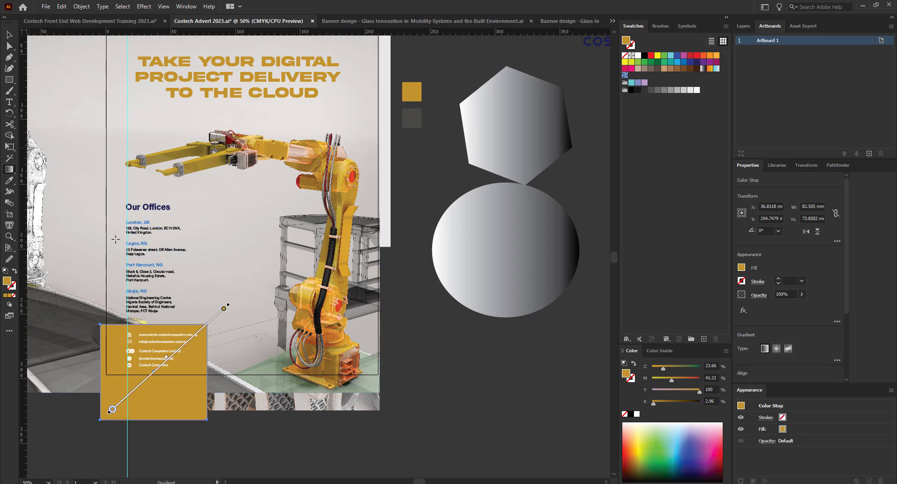
left_click(224, 309)
double_click(223, 309)
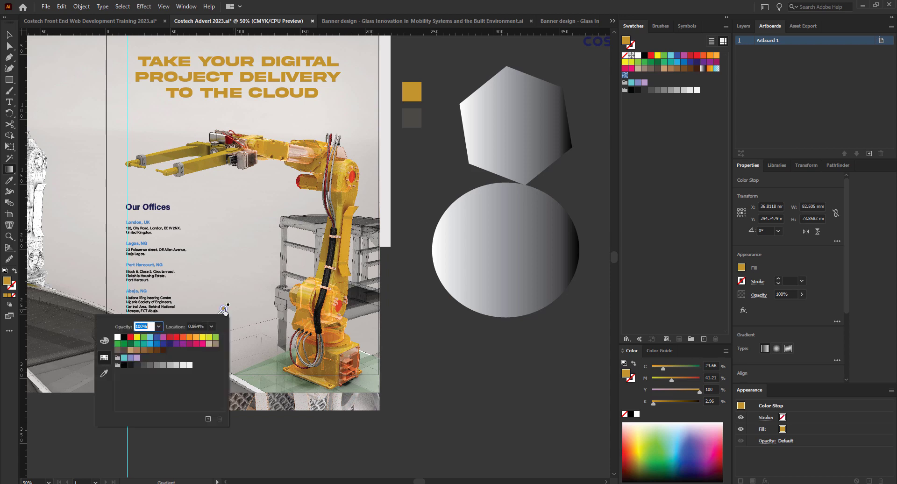
Set the gold end stop's opacity to 0% and close the stop popup.
left_click(160, 326)
left_click(166, 335)
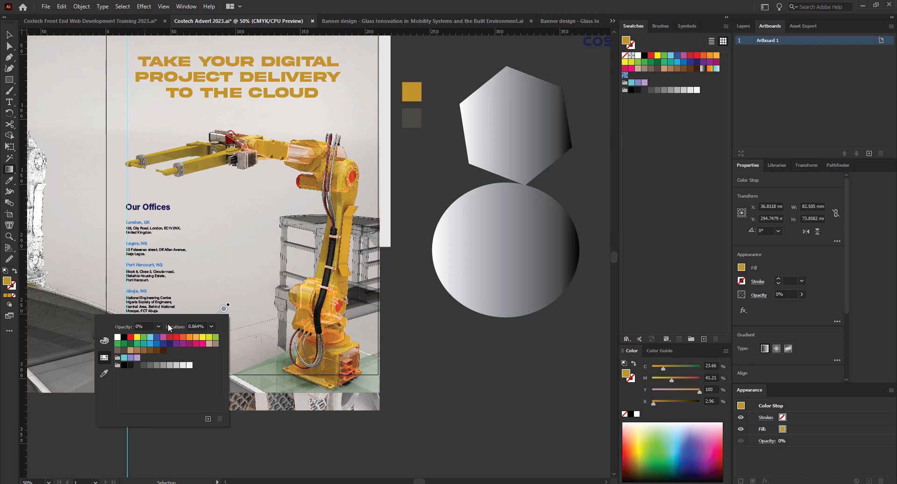
left_click(225, 309)
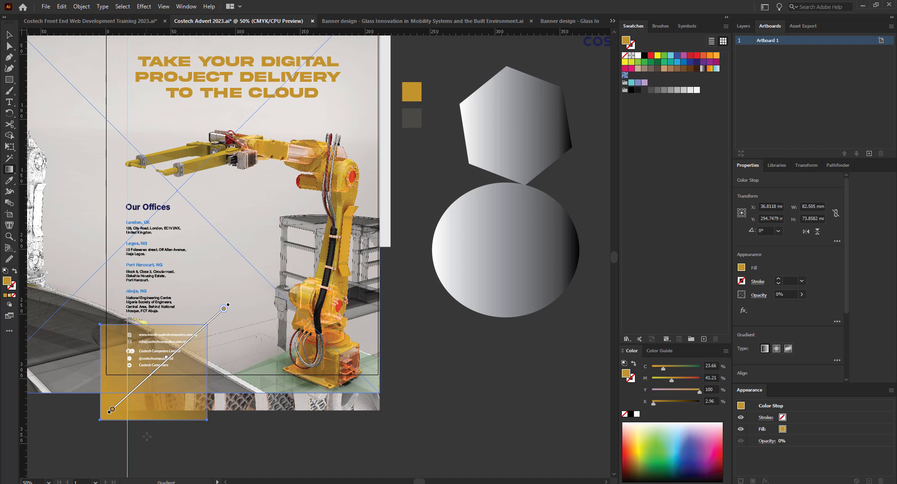
key("shift+f")
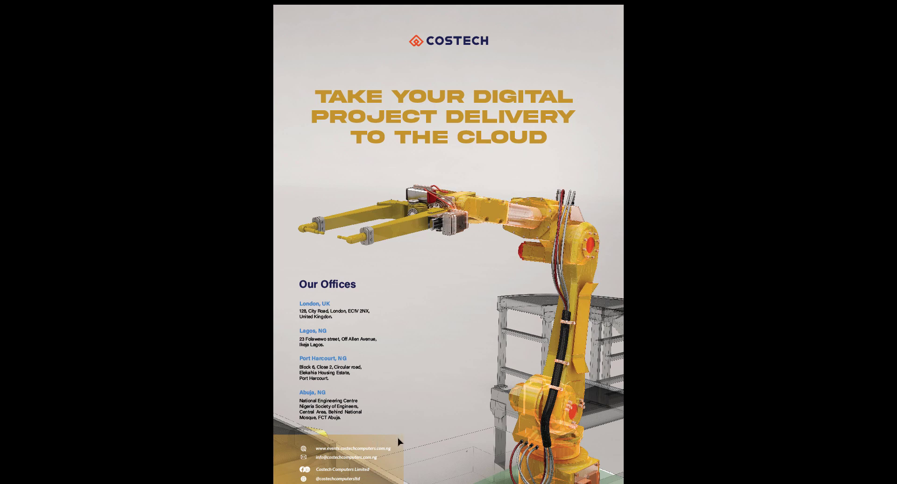
key("Escape")
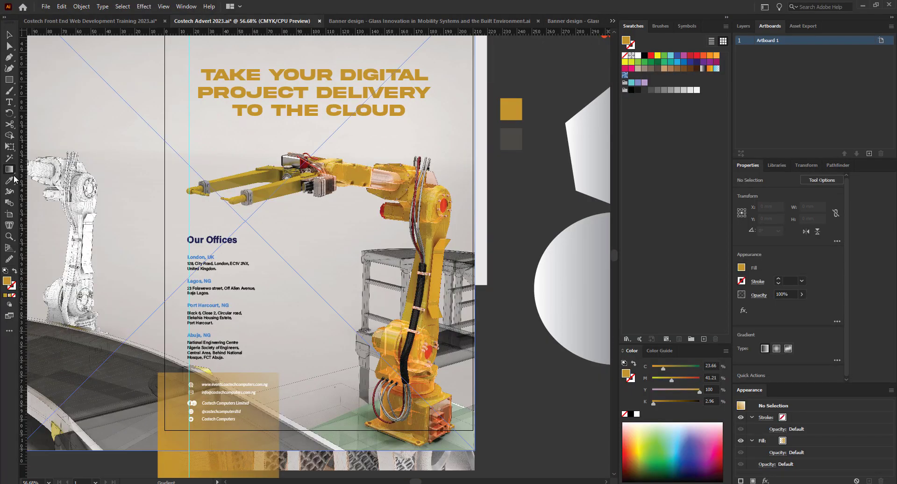
left_click(9, 34)
Select the gold card's gradient and reposition its end and gold stops along the annotator.
left_click(159, 425)
left_click(9, 169)
scroll(219, 401, "down", 2)
scroll(220, 402, "up", 1)
scroll(242, 396, "down", 2)
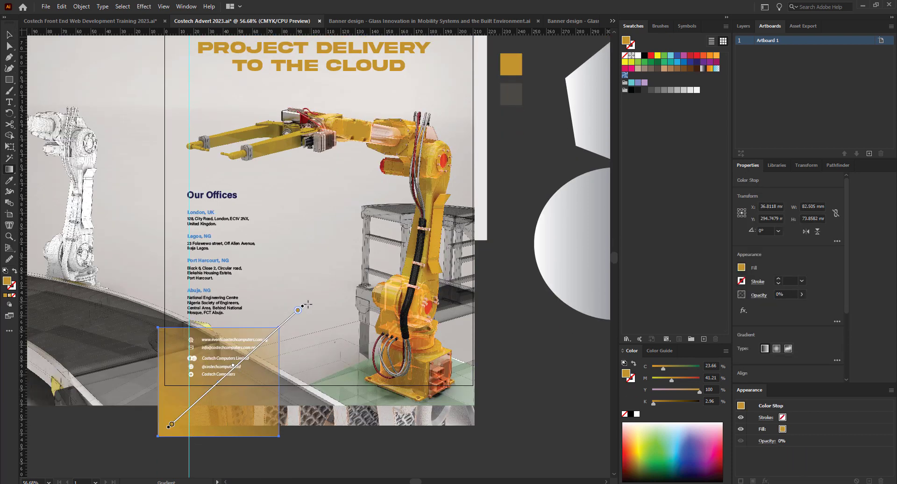
mouse_move(302, 308)
left_mouse_down()
mouse_move(260, 358)
mouse_move(230, 376)
left_mouse_up()
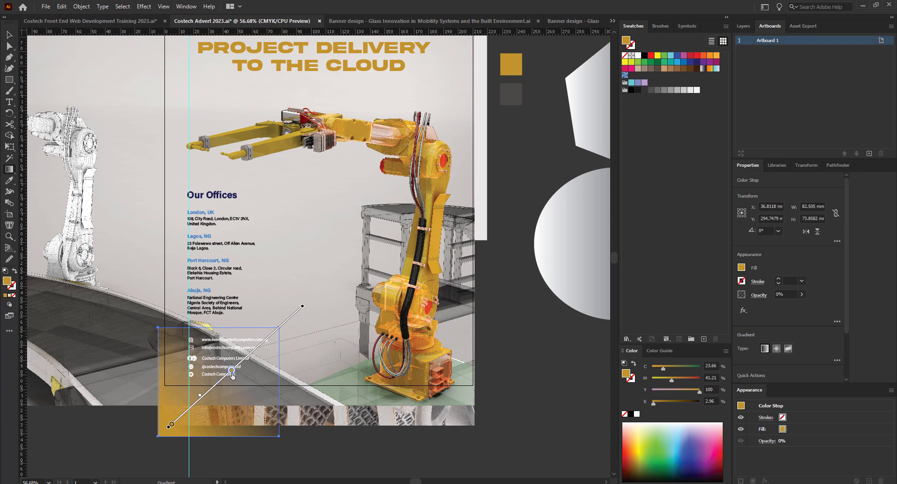
mouse_move(232, 375)
left_mouse_down()
mouse_move(211, 390)
mouse_move(263, 342)
left_mouse_up()
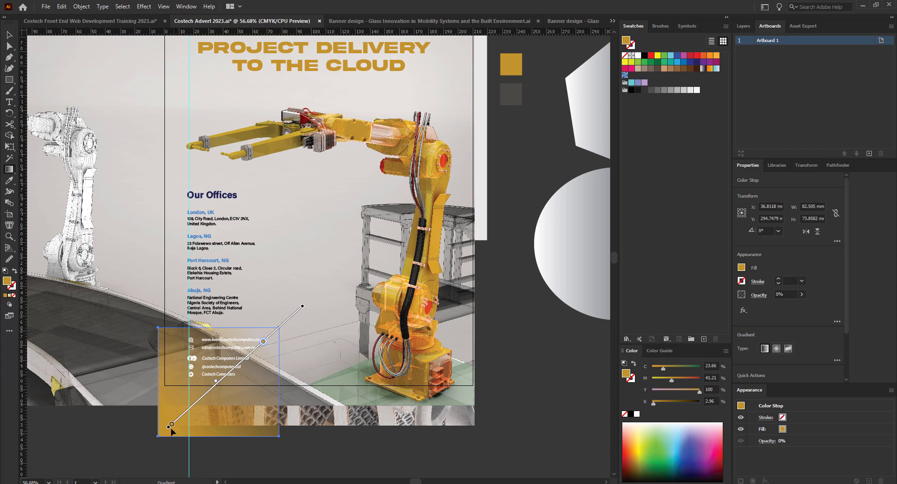
mouse_move(172, 424)
left_mouse_down()
mouse_move(231, 373)
mouse_move(217, 401)
mouse_move(202, 405)
left_mouse_up()
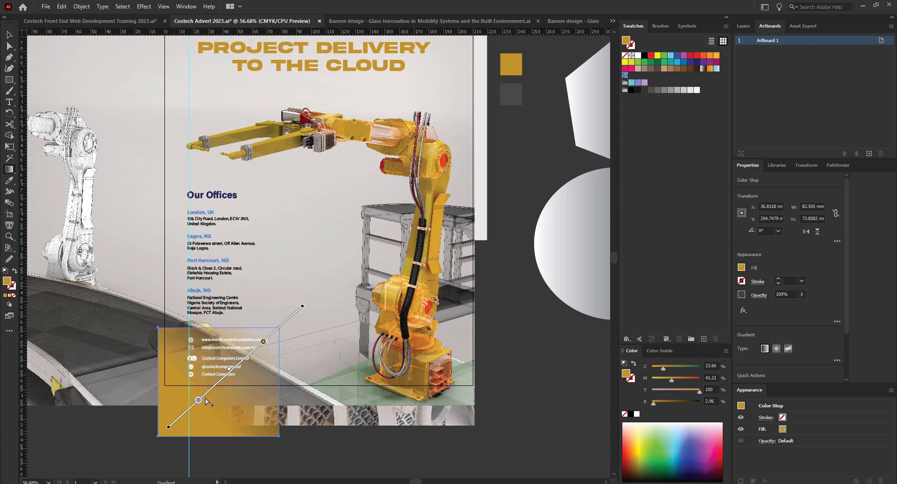
Redraw a short near-vertical fade, move the gold stop up and add another gold stop lower.
mouse_move(246, 324)
left_mouse_down()
mouse_move(236, 366)
mouse_move(189, 453)
left_mouse_up()
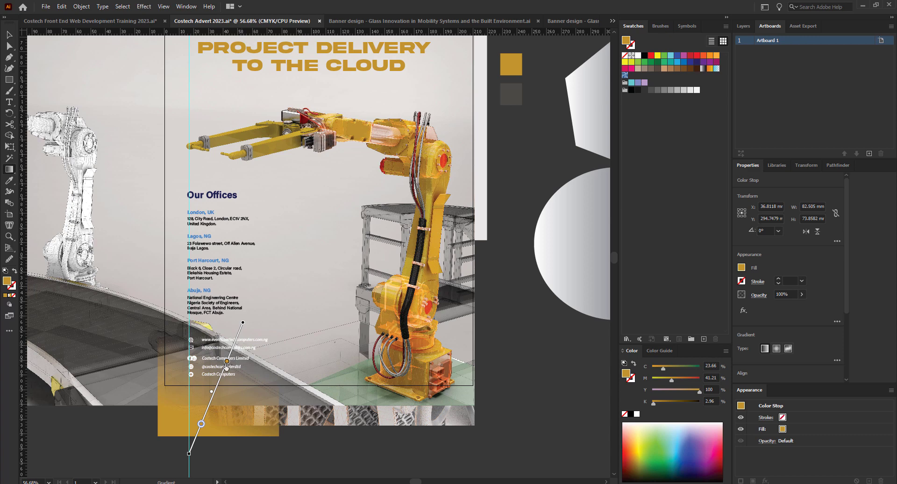
left_click_drag(227, 361, 238, 334)
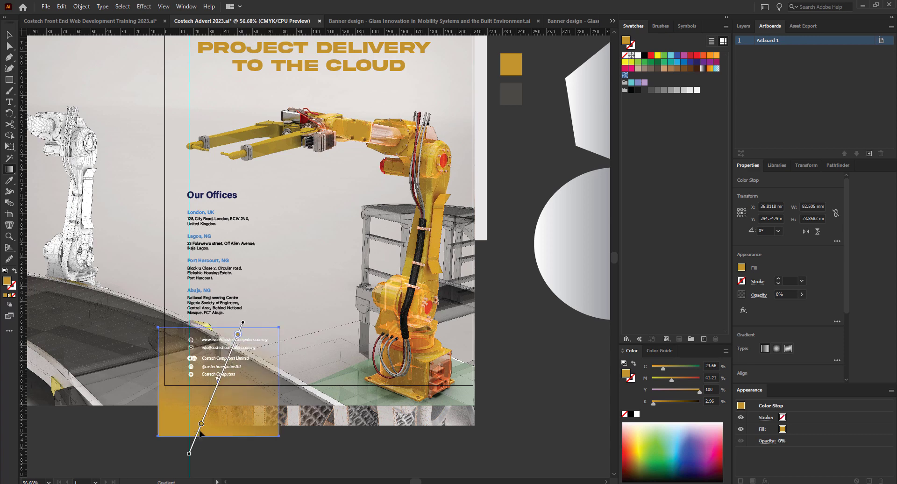
left_click(219, 381)
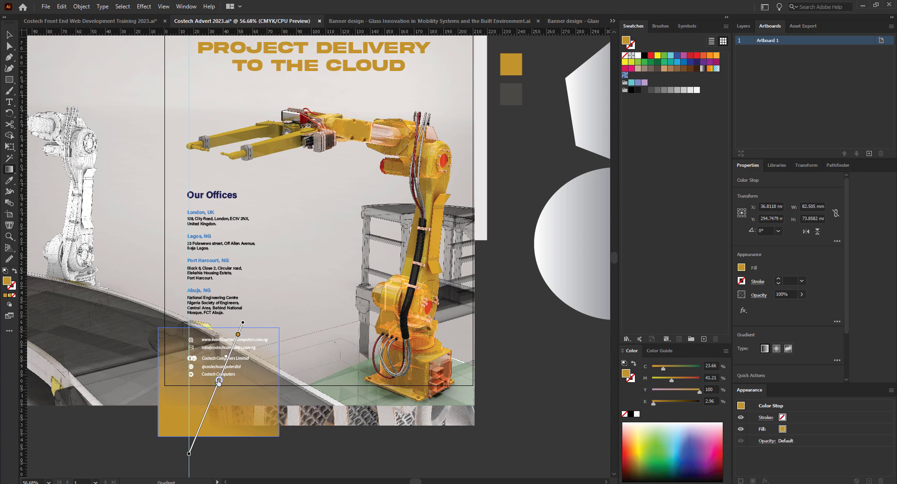
left_click_drag(219, 381, 211, 396)
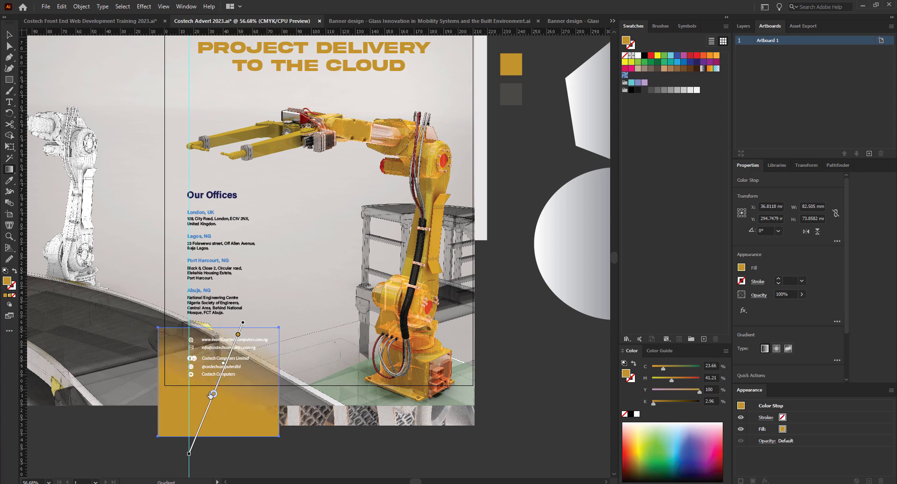
Redraw the gradient top-right to bottom-left past the card, transparent stop on top, gold below.
left_click_drag(270, 319, 174, 426)
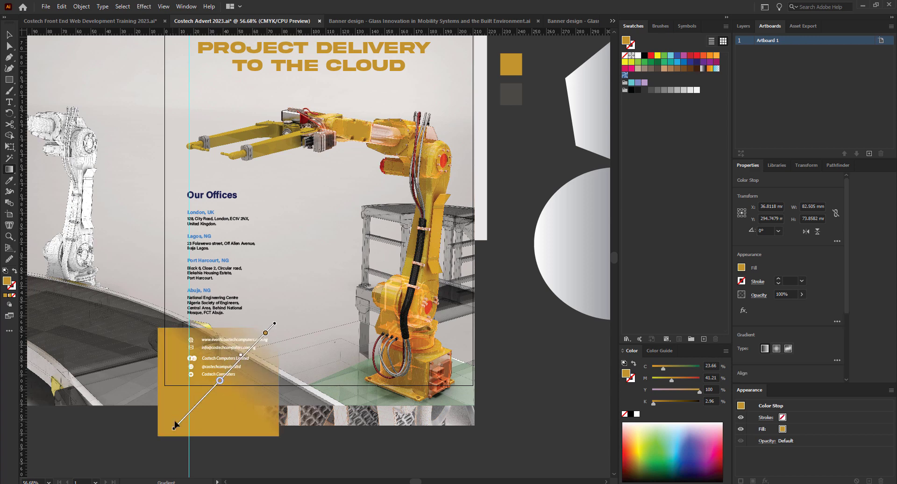
mouse_move(248, 321)
left_mouse_down()
mouse_move(182, 418)
mouse_move(184, 445)
left_mouse_up()
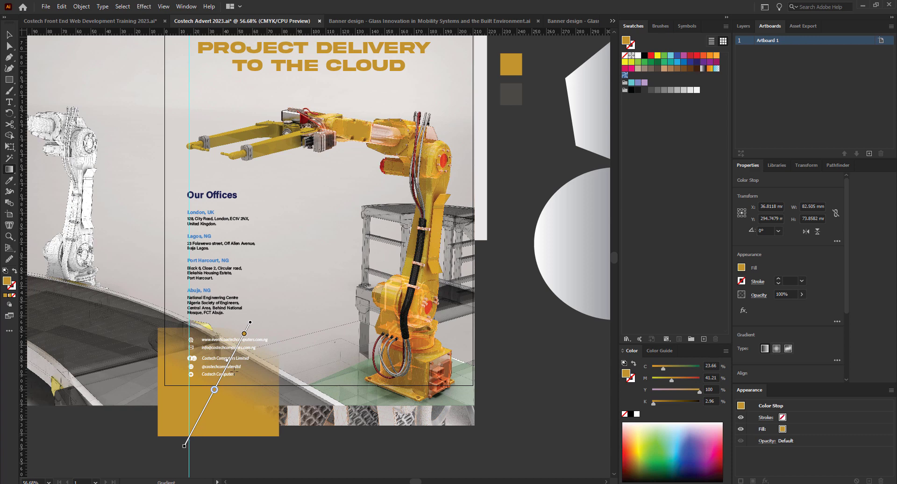
left_click_drag(237, 321, 204, 422)
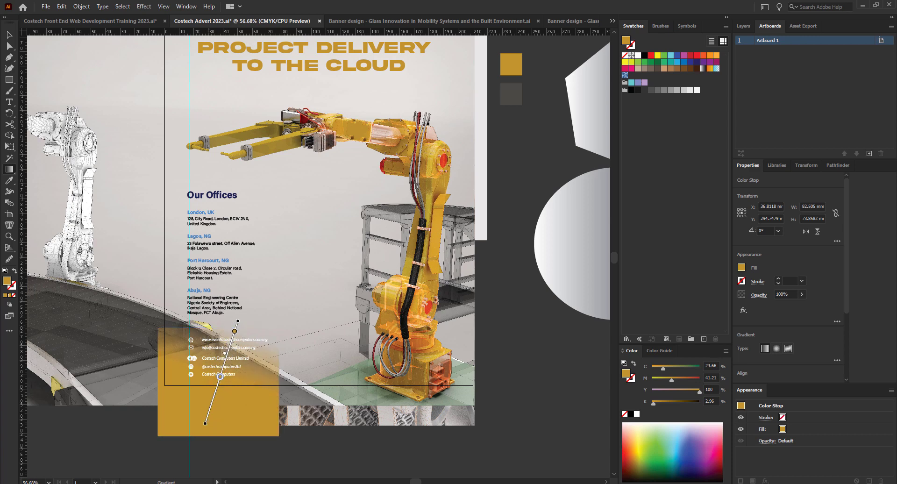
left_click_drag(222, 320, 215, 444)
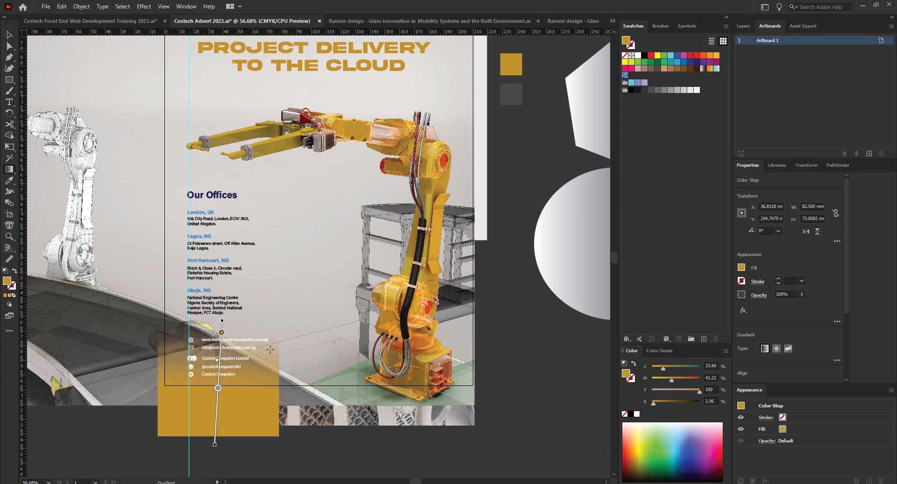
left_click_drag(279, 332, 186, 432)
left_click_drag(241, 348, 161, 463)
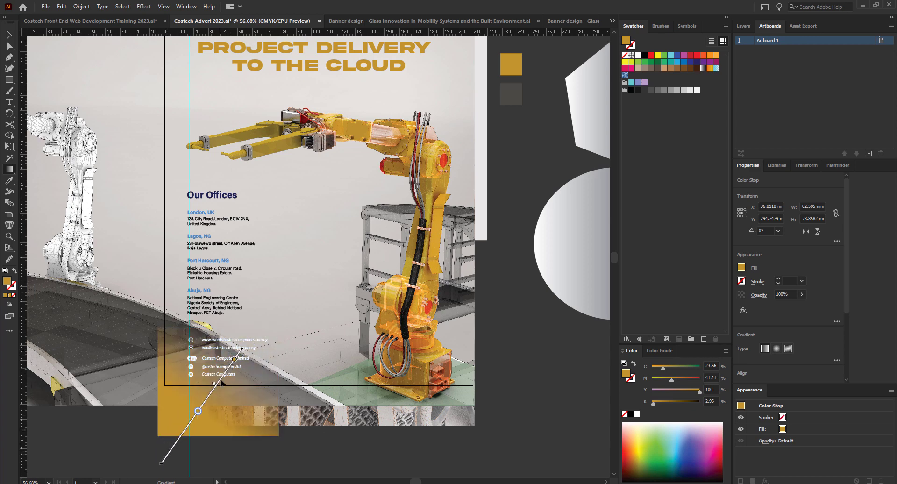
left_click_drag(234, 359, 246, 336)
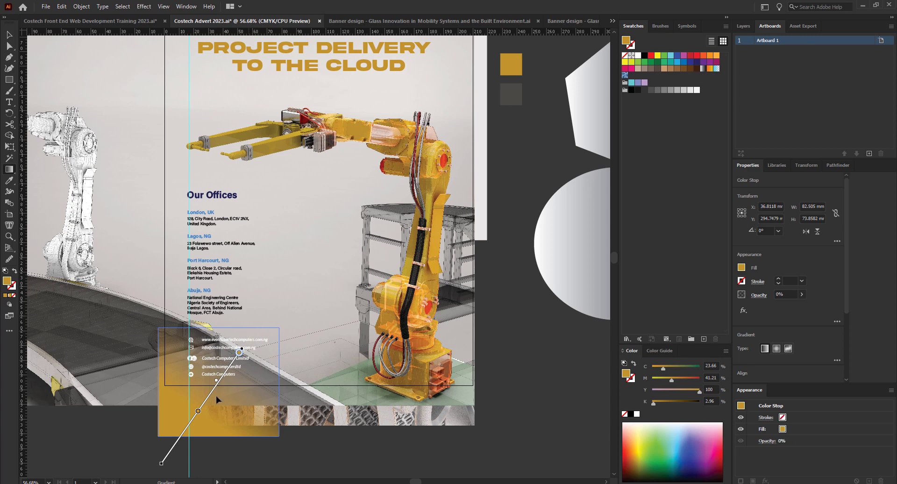
left_click_drag(200, 417, 206, 406)
Preview the poster full-screen to inspect the gold gradient card, then return to the normal view.
key("shift+f")
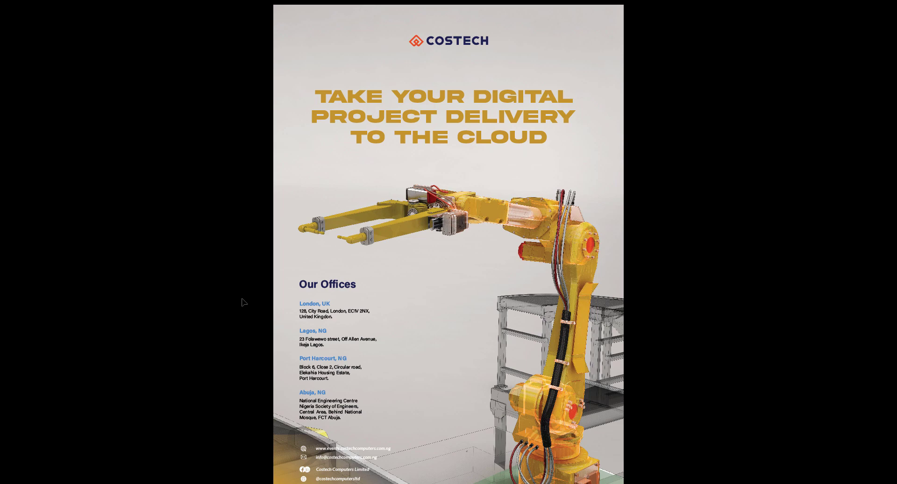
key("Escape")
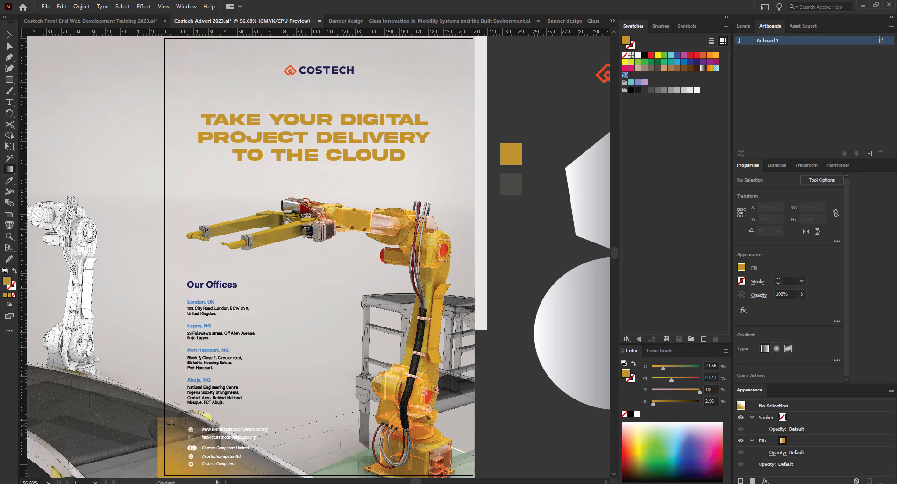
left_click(9, 34)
scroll(189, 429, "up", 1)
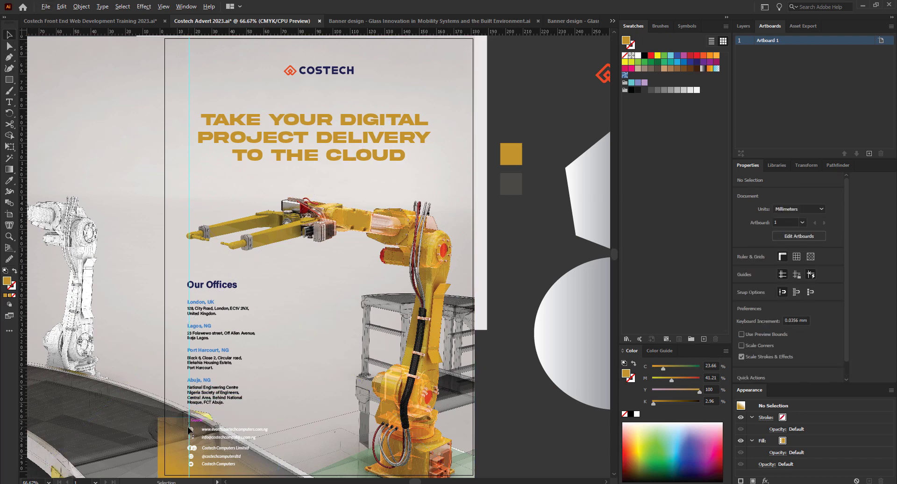
scroll(296, 367, "up", 1)
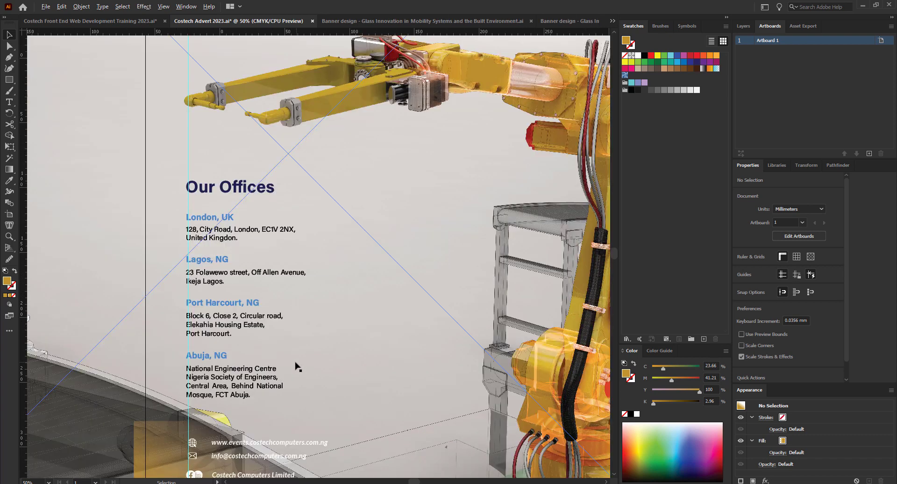
scroll(201, 418, "down", 2)
scroll(232, 427, "up", 1)
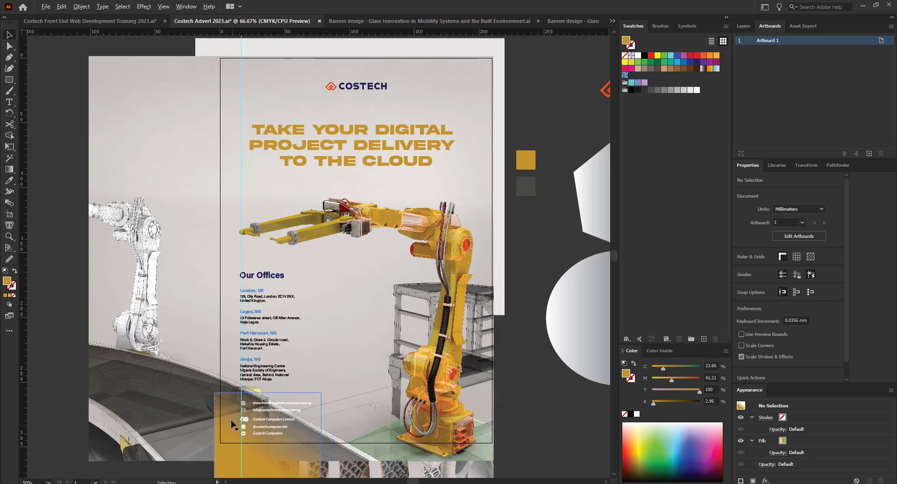
scroll(233, 422, "up", 3)
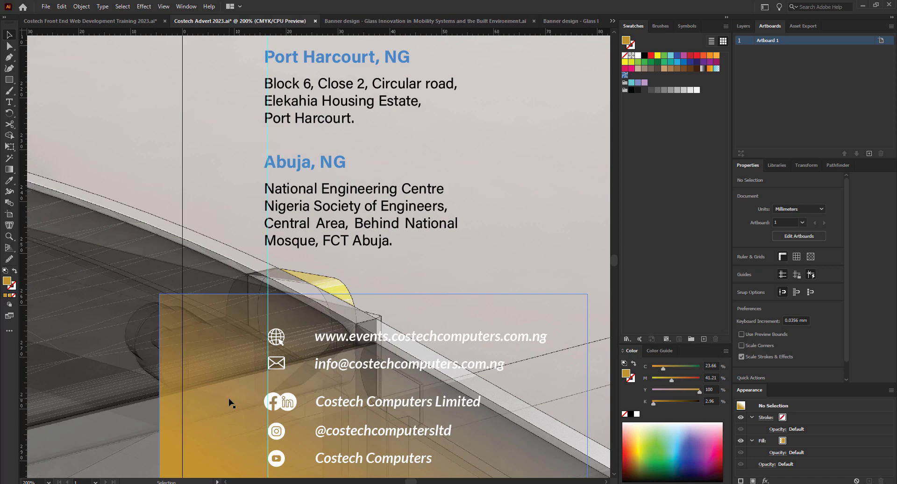
scroll(226, 353, "down", 2)
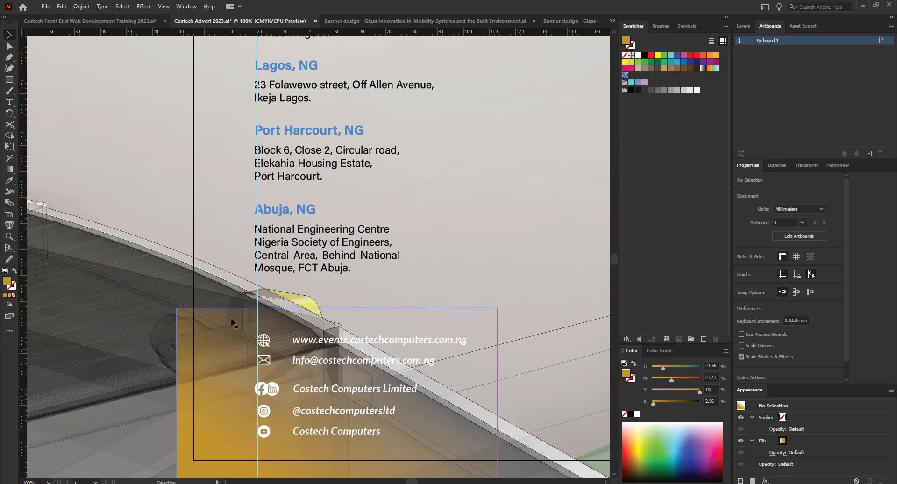
scroll(228, 334, "down", 1)
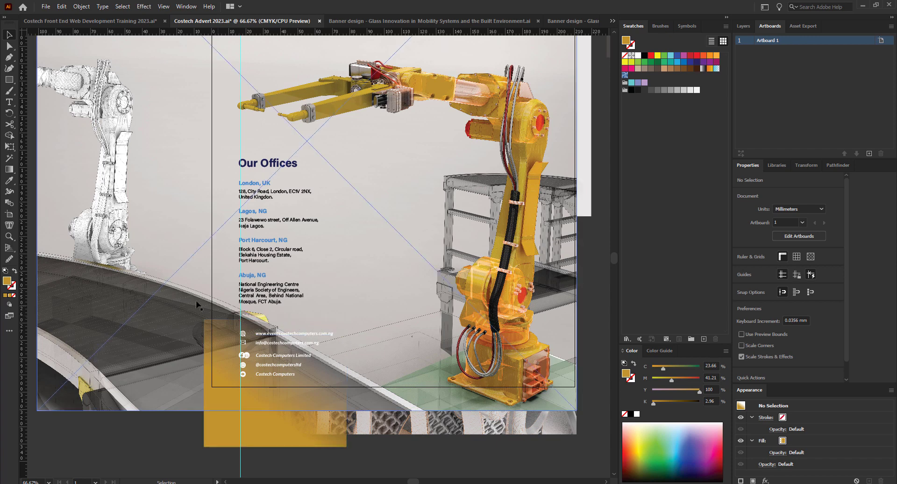
scroll(194, 310, "up", 1)
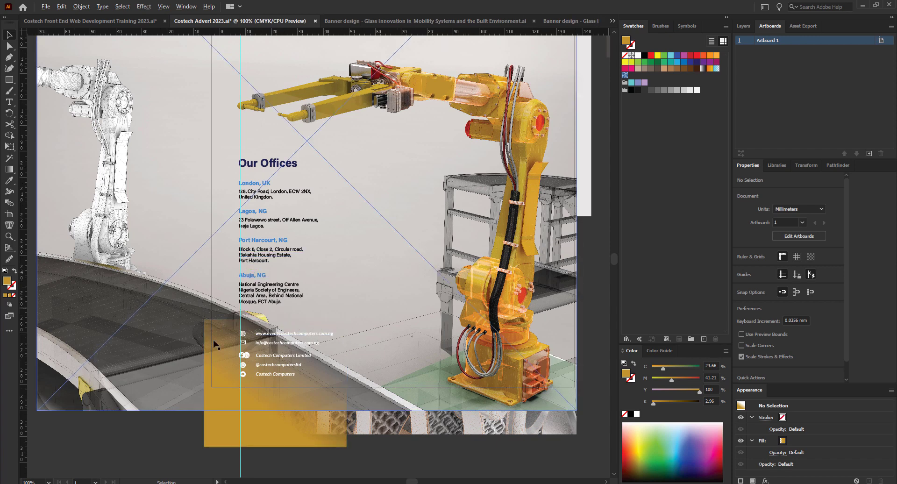
scroll(217, 334, "up", 1)
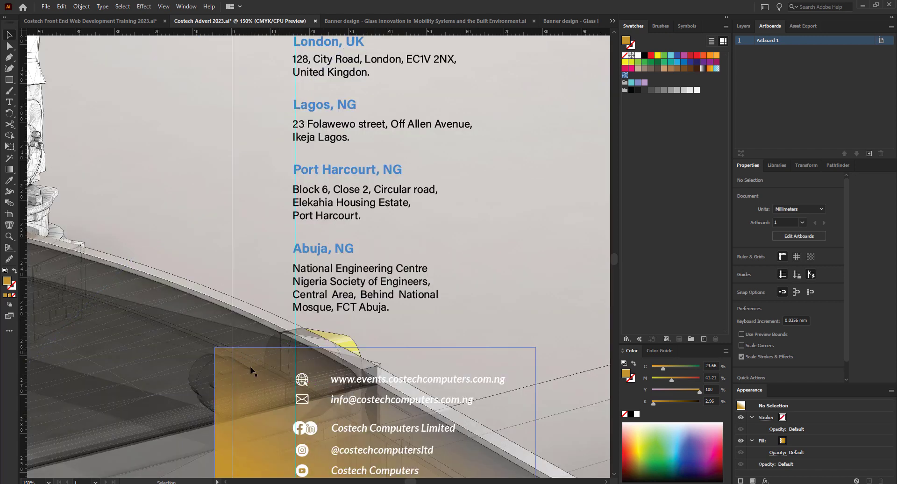
key("shift+f")
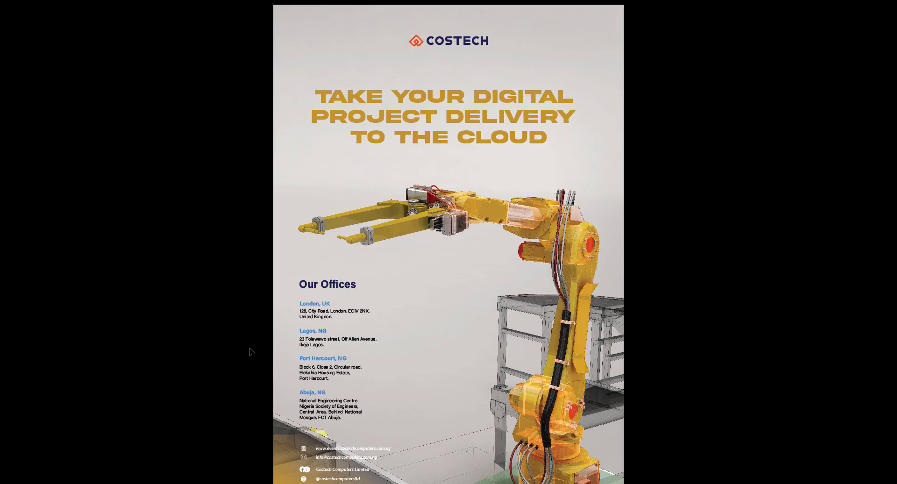
scroll(291, 454, "up", 8)
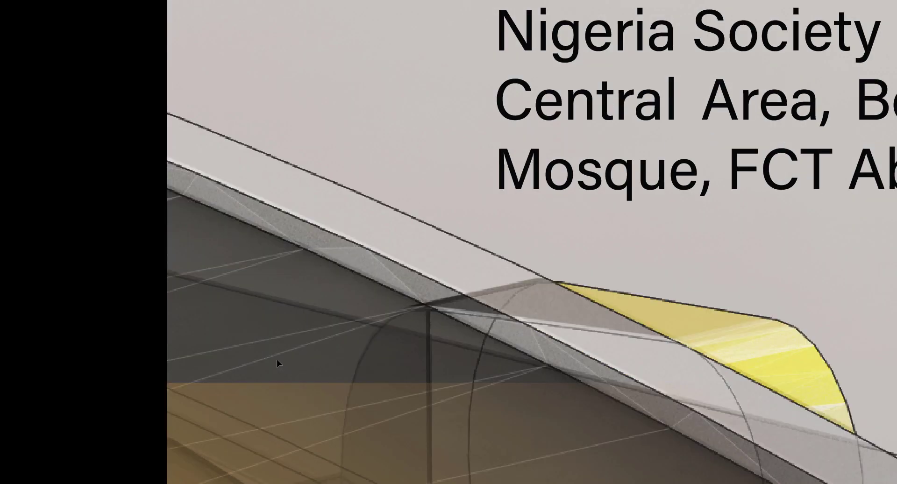
scroll(277, 376, "down", 5)
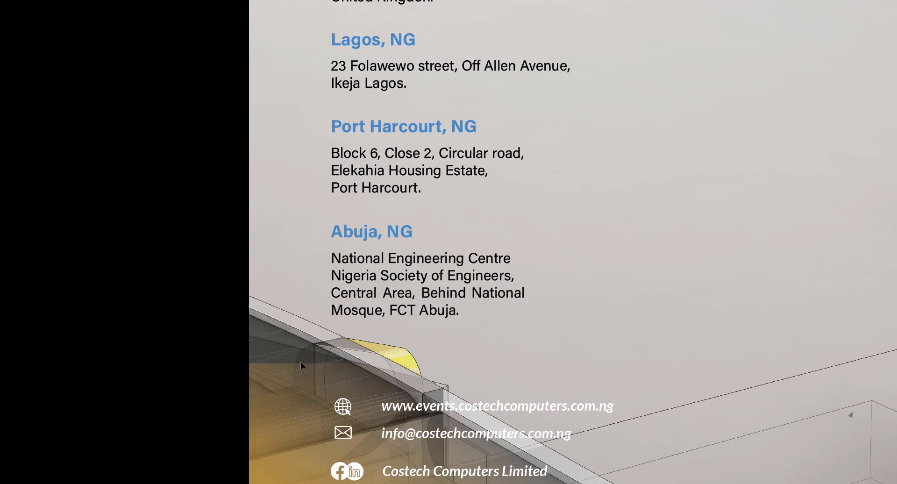
key("f")
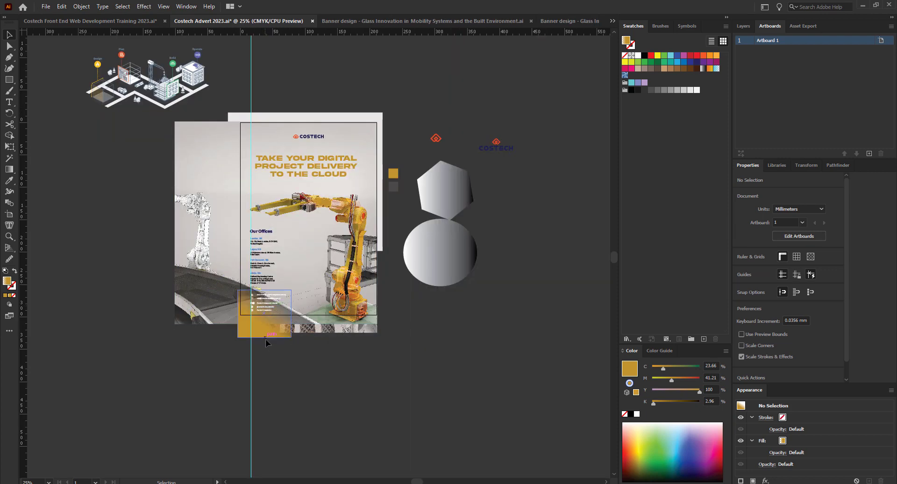
Delete the gold gradient rectangle from behind the contact details.
left_click(262, 335)
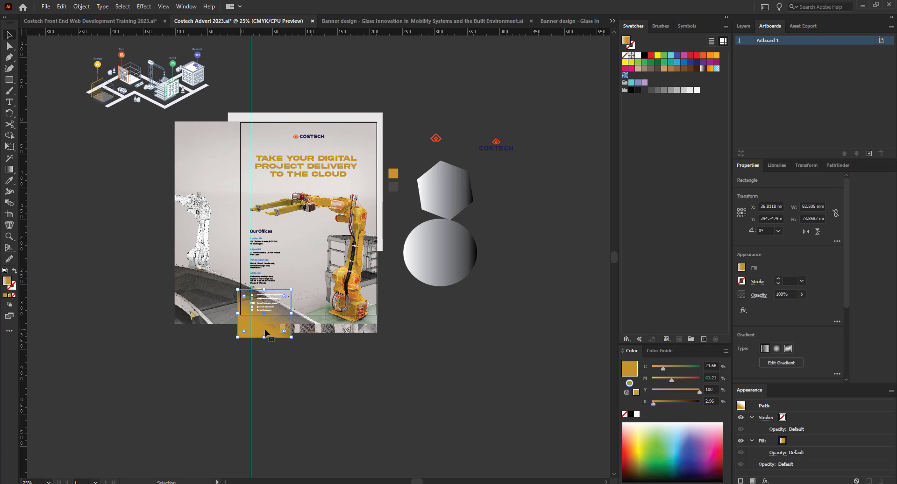
key("Delete")
scroll(271, 325, "up", 2)
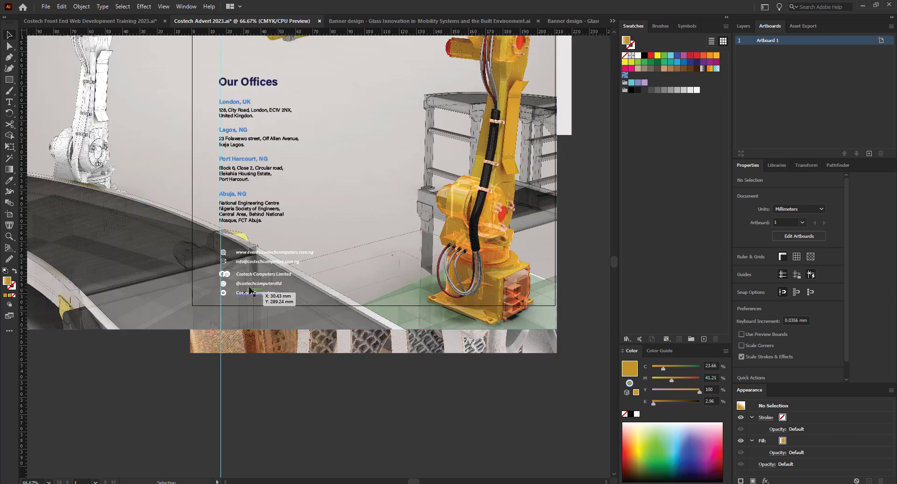
Draw a closed irregular polygon around the contact details with the Pen tool.
left_click(8, 57)
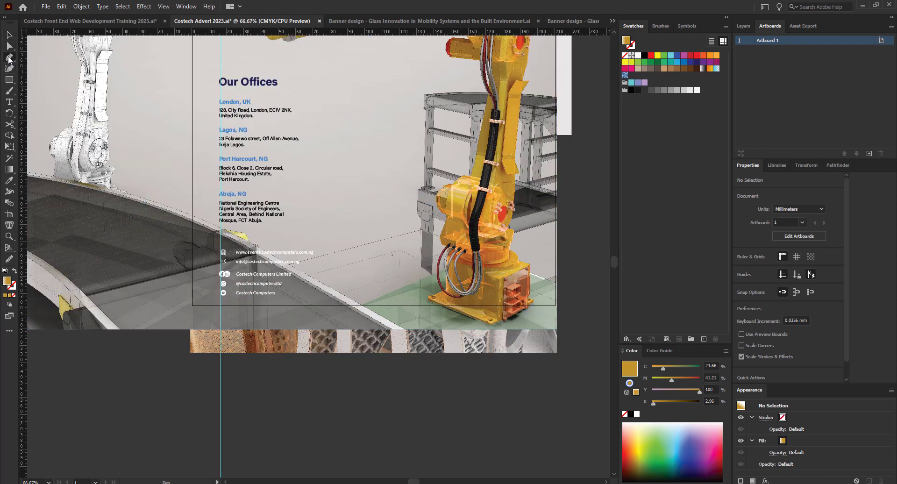
left_click(166, 263)
left_click(201, 239)
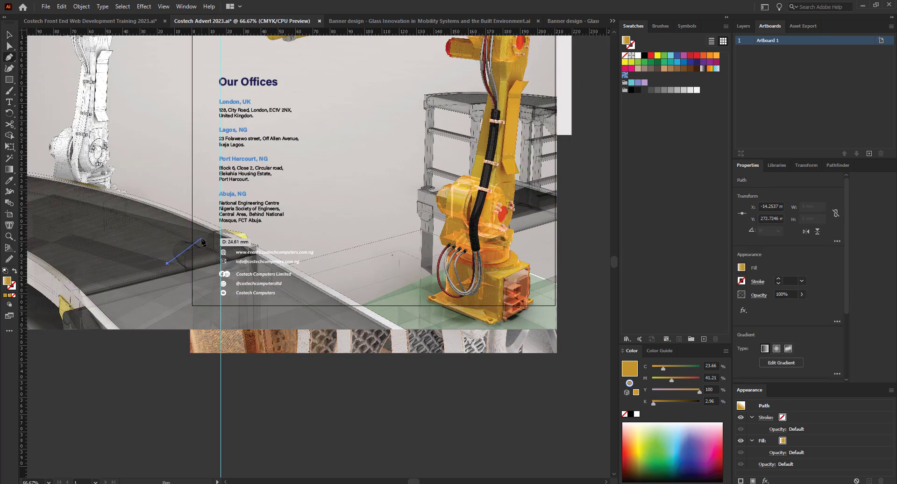
left_click(251, 238)
left_click(325, 246)
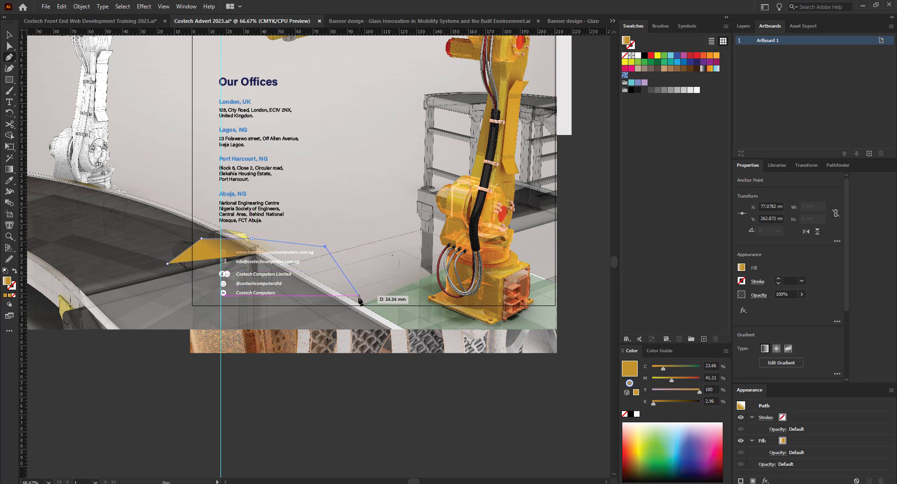
left_click_drag(354, 304, 361, 294)
key("ctrl+z")
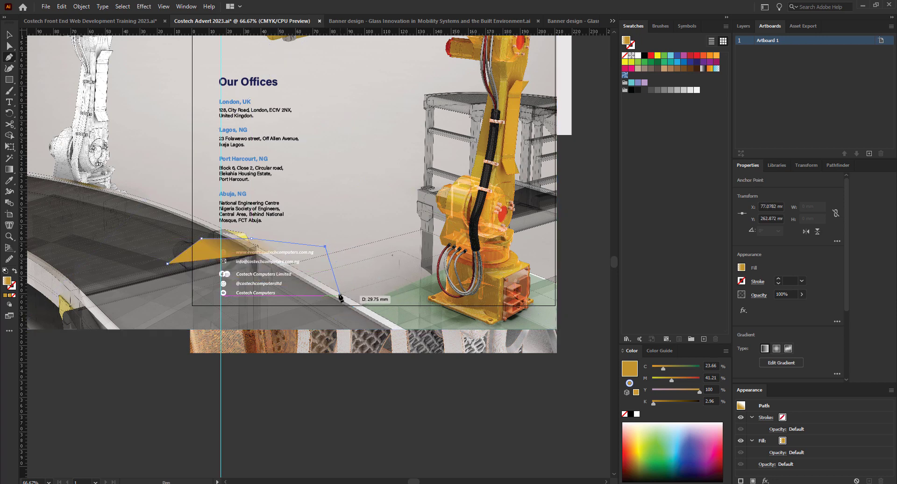
left_click(325, 290)
left_click_drag(246, 358, 231, 359)
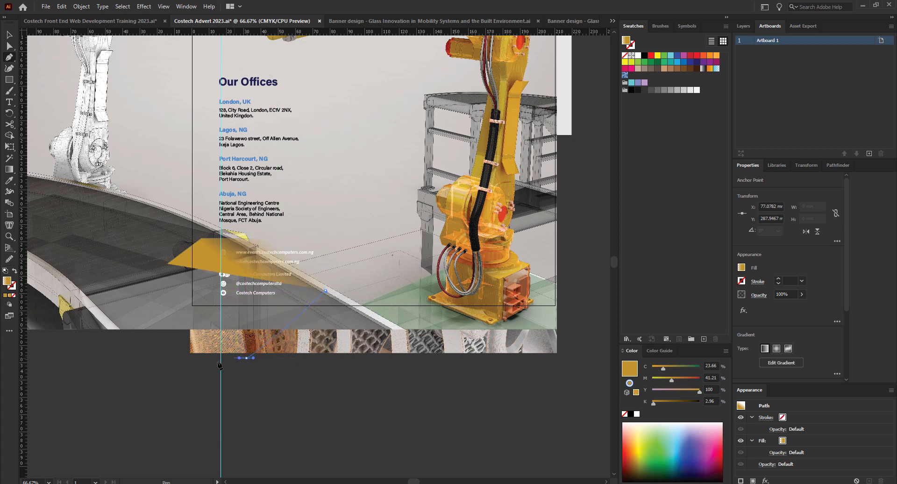
left_click(179, 305)
left_click(167, 266)
key("v")
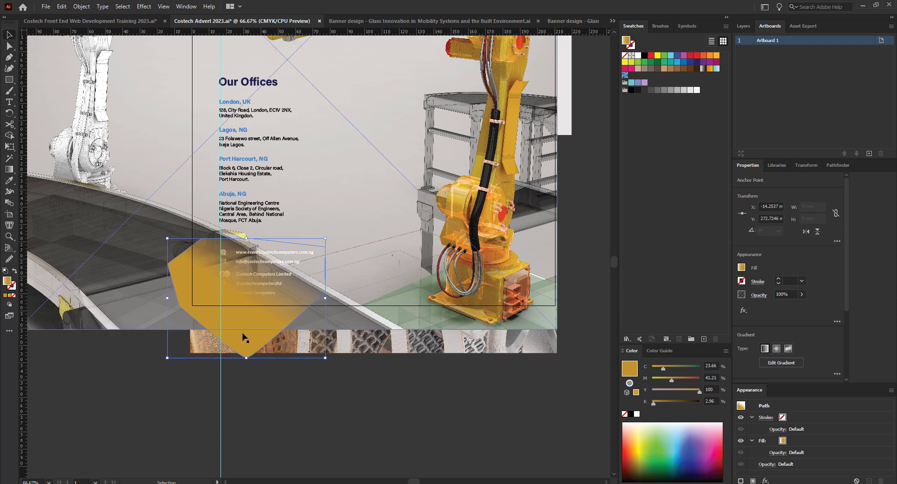
Give the new gold shape a radial gradient fill and show its gradient controls.
left_click(315, 409)
left_click(193, 263)
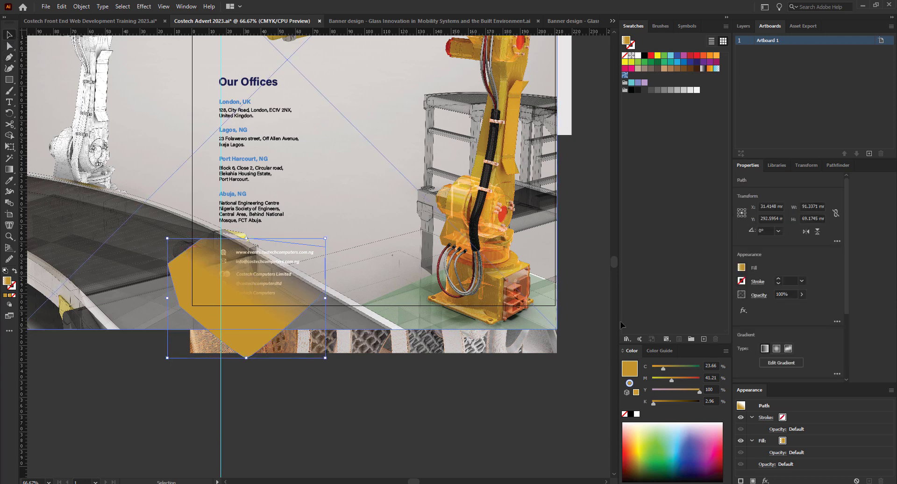
left_click(776, 348)
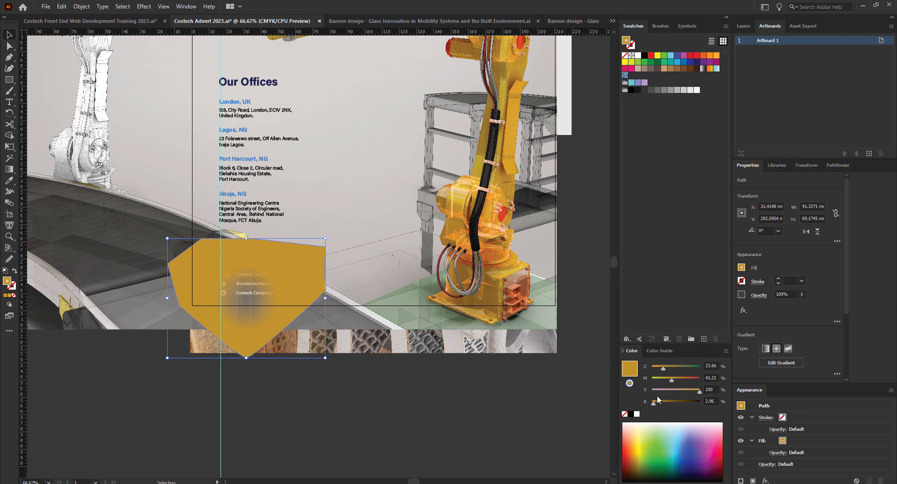
left_click(794, 363)
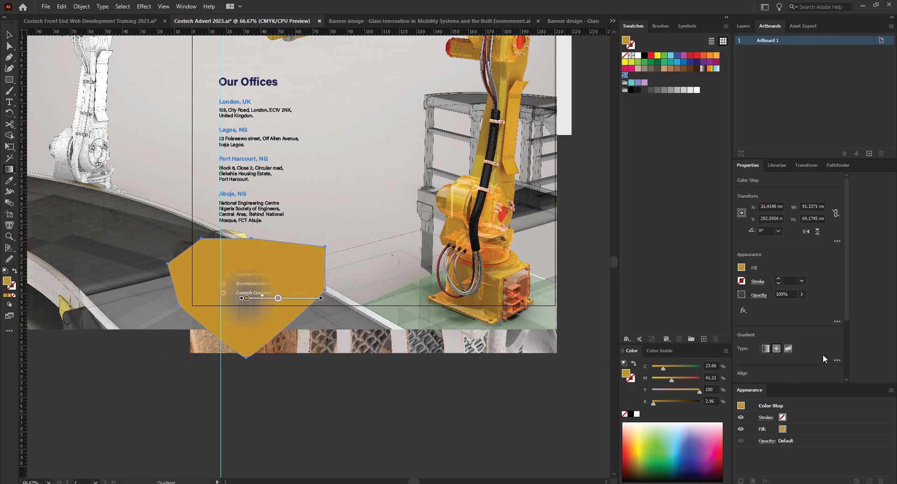
Drag the radial gradient's gold stops outward so the gold glow fades softly at the edges.
scroll(822, 354, "down", 3)
mouse_move(245, 299)
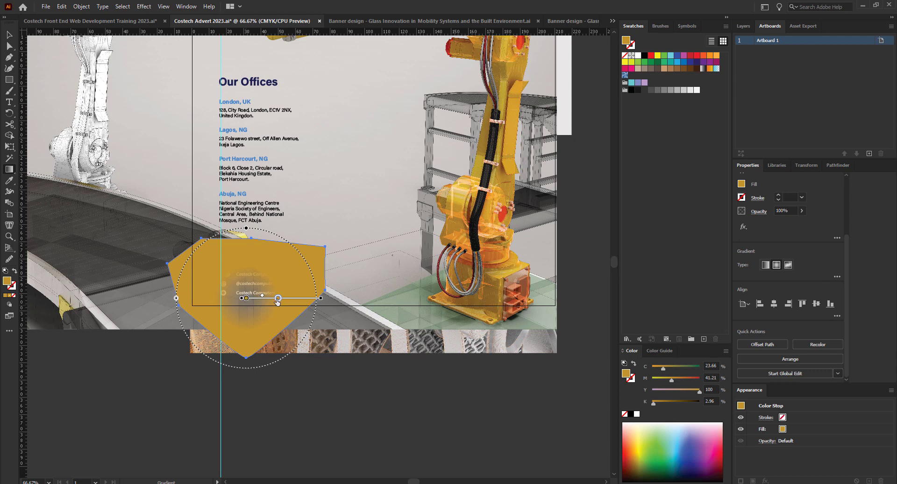
mouse_move(246, 298)
left_mouse_down()
mouse_move(306, 299)
mouse_move(246, 299)
left_mouse_up()
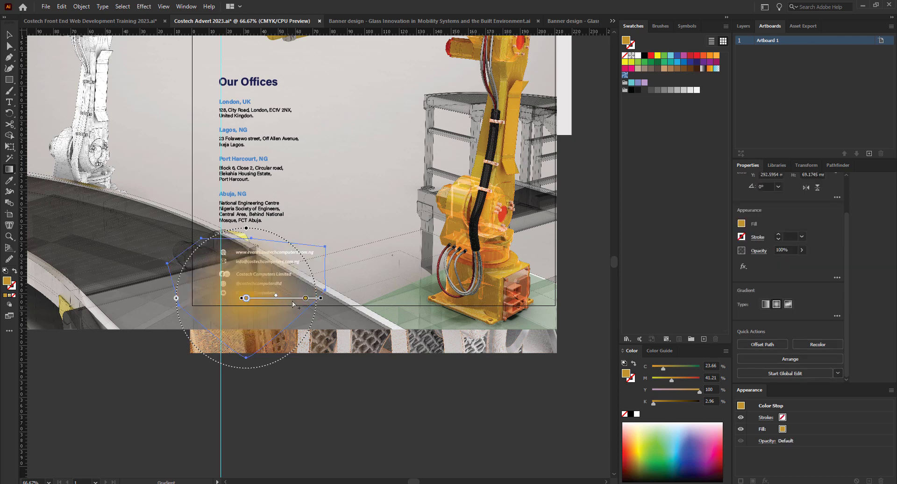
left_click_drag(306, 298, 316, 298)
left_click_drag(246, 298, 284, 299)
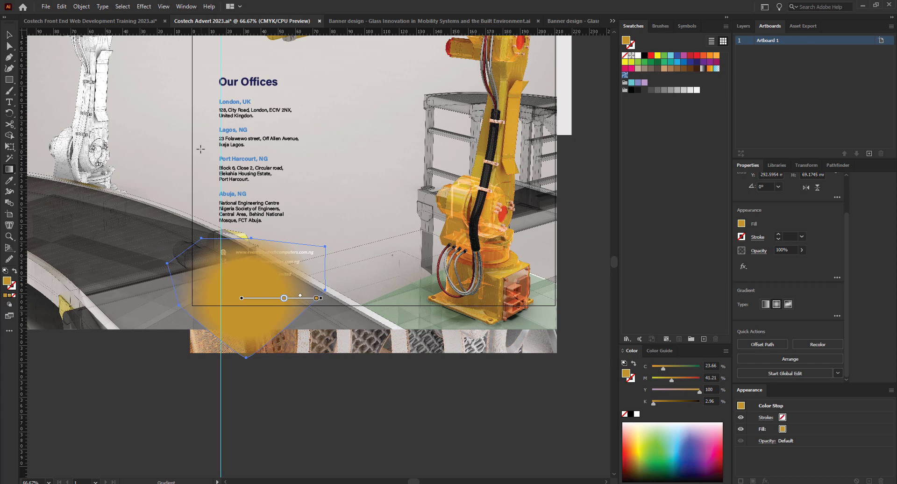
Move the gold shape lower, then try bringing the contact group to the front and undo it.
left_click(10, 35)
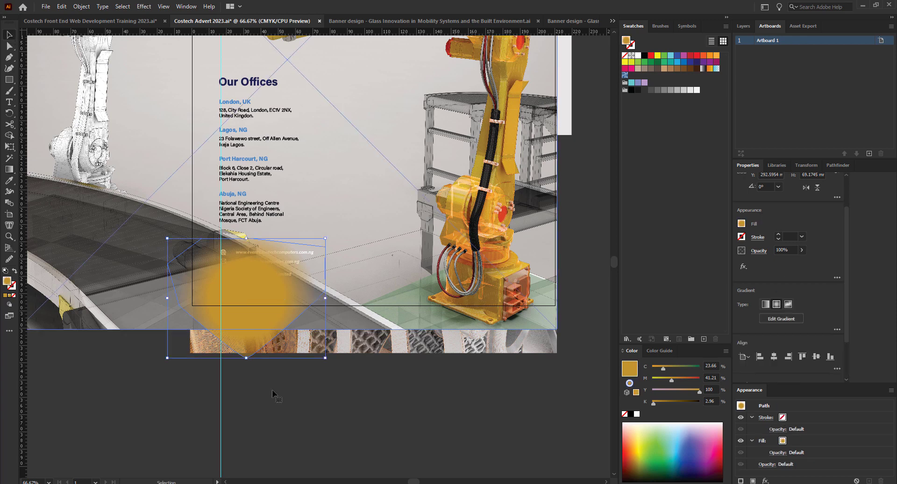
left_click(363, 458)
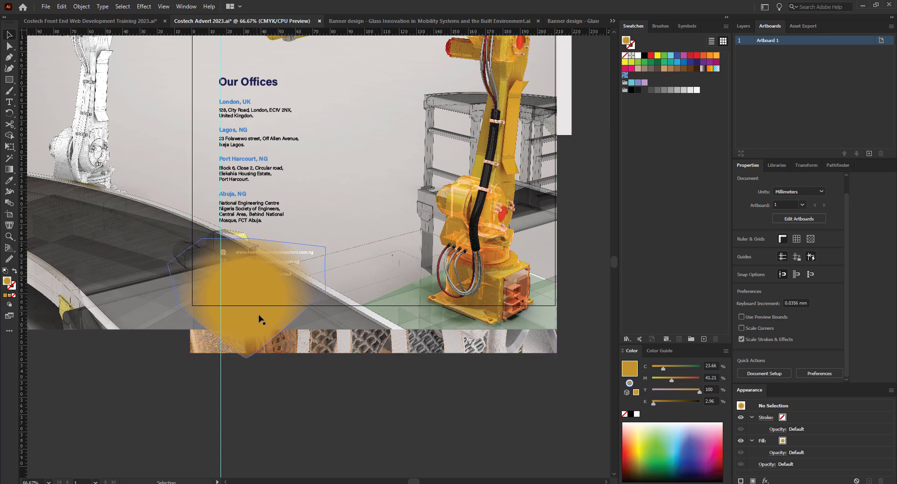
left_click_drag(266, 333, 262, 393)
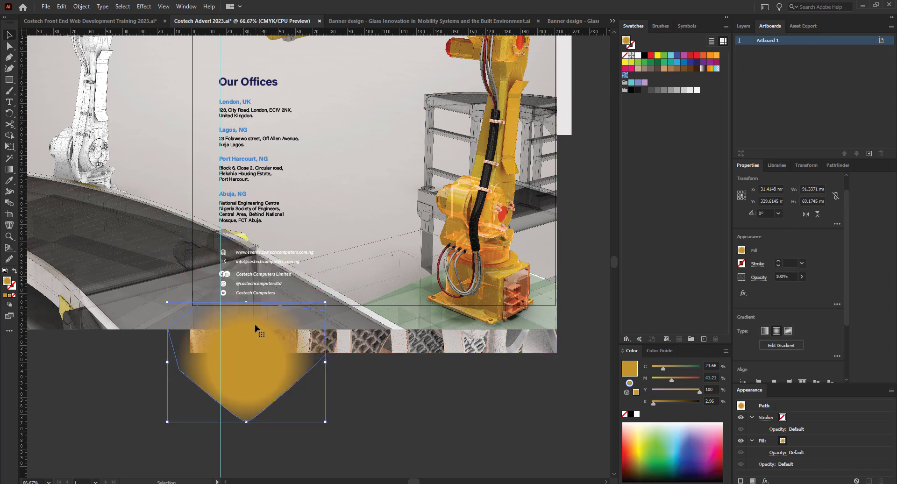
left_click(267, 277)
right_click(266, 274)
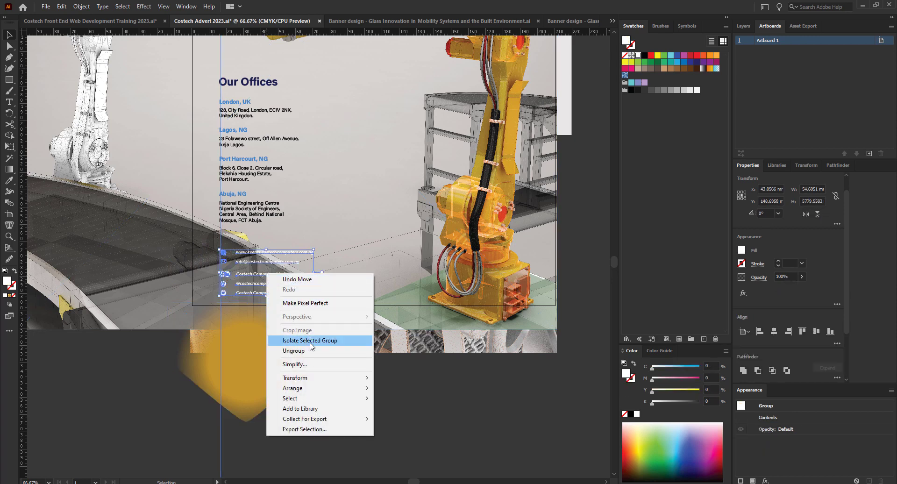
mouse_move(322, 388)
left_click(406, 388)
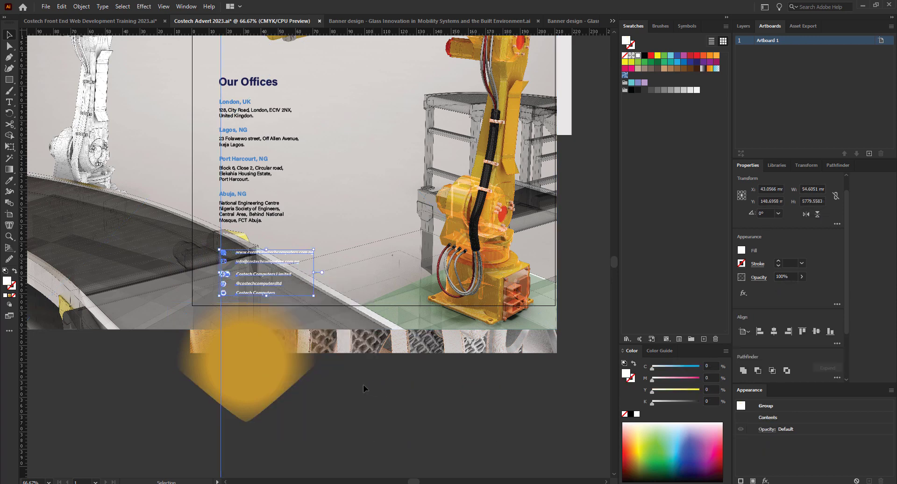
key("ctrl+z")
Move the gold glow back up behind the contacts, nudge it higher and preview full-screen.
left_click_drag(246, 394, 247, 324)
key("ctrl+1")
mouse_move(246, 357)
left_mouse_down()
mouse_move(247, 348)
mouse_move(244, 357)
left_mouse_up()
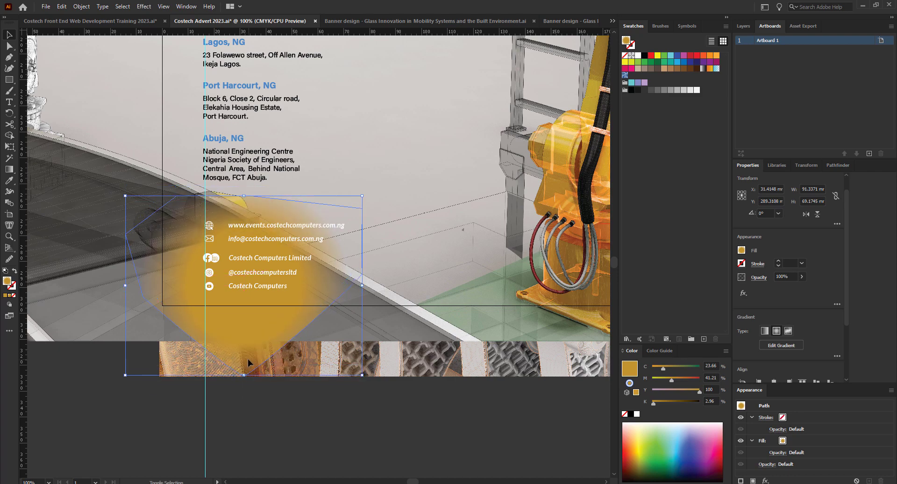
key("shift+f")
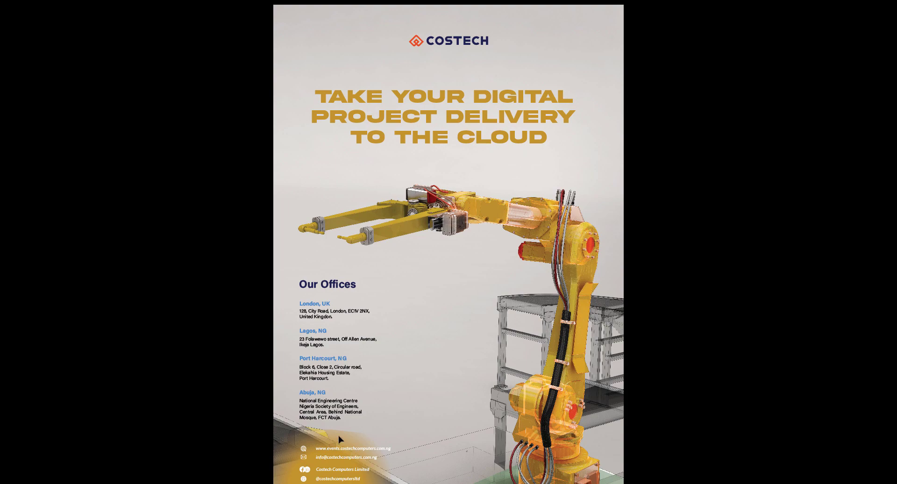
Scroll through the full-screen poster preview, then exit to the editing workspace with F.
scroll(366, 483, "up", 4)
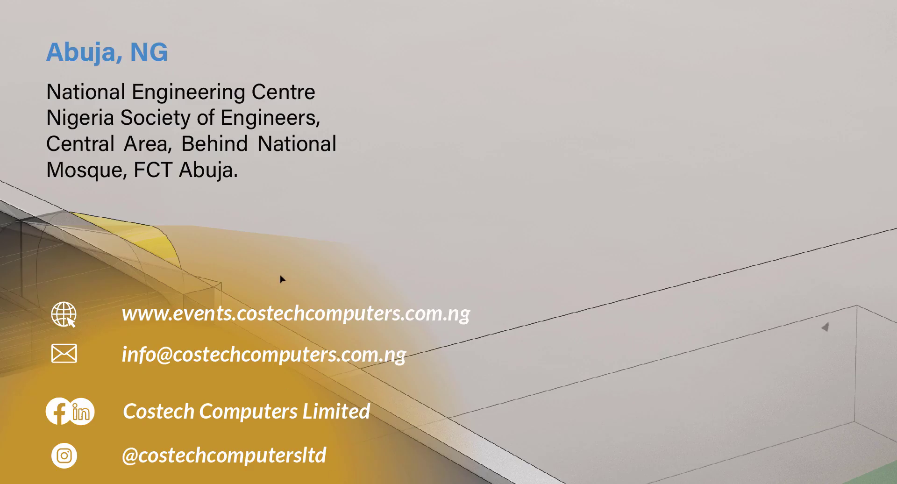
scroll(280, 275, "down", 1)
scroll(395, 246, "down", 3)
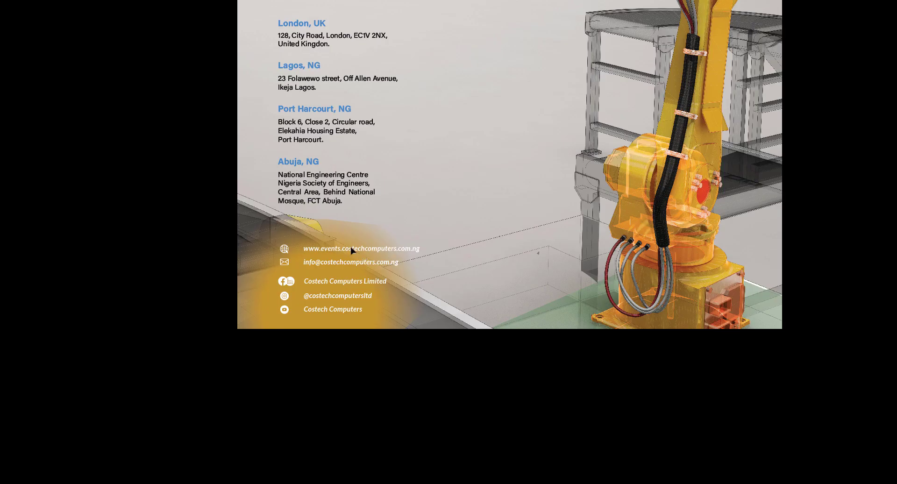
scroll(359, 254, "up", 2)
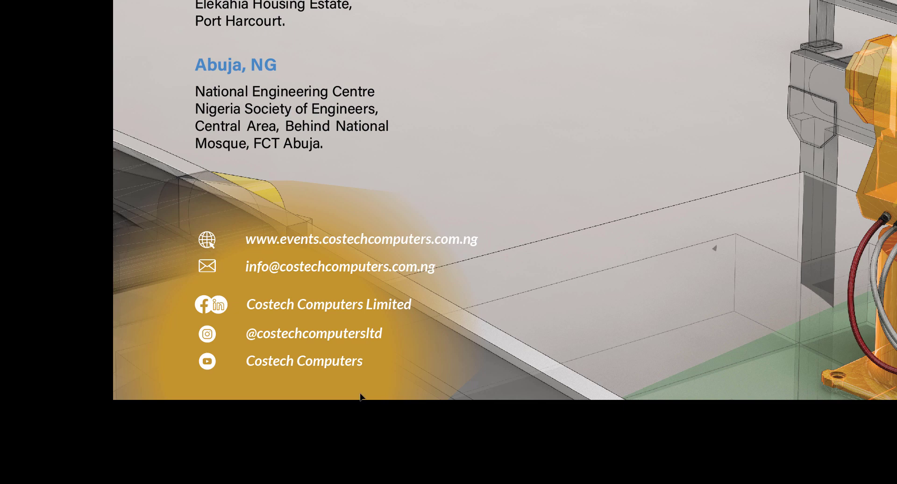
key("f")
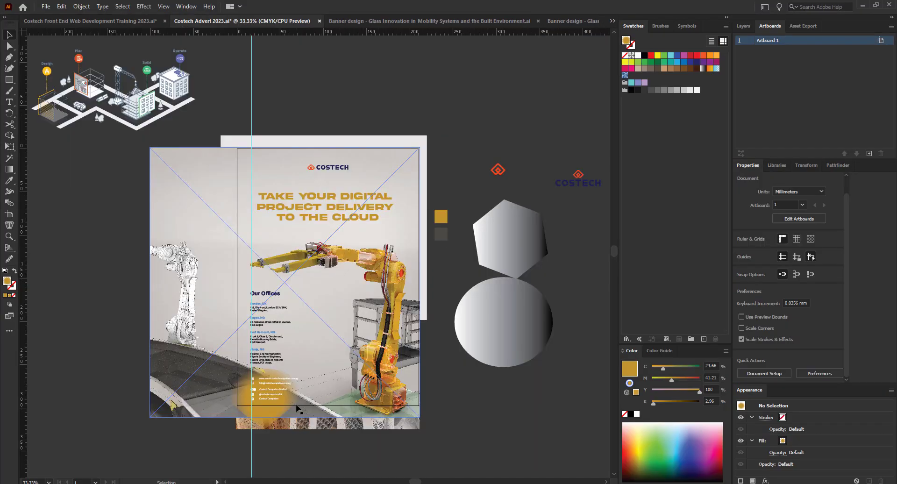
Zoom in and check the extra gradient options before returning to the Selection tool.
scroll(272, 413, "up", 2)
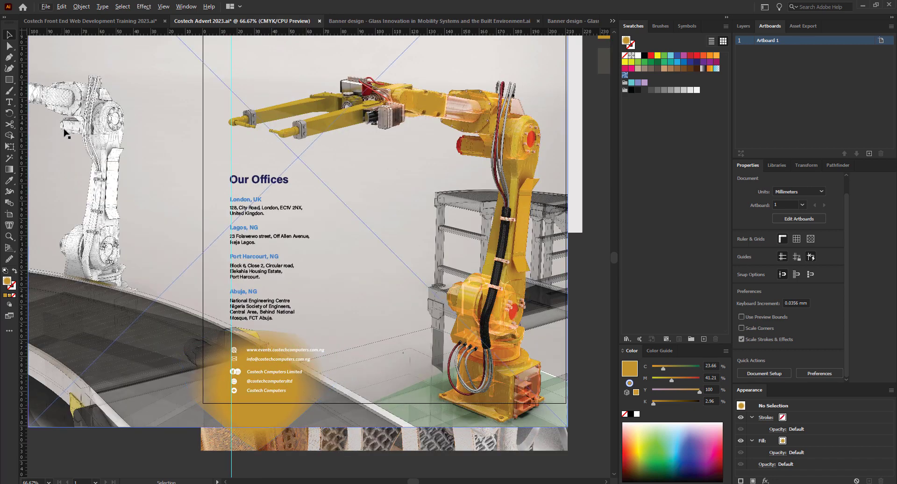
left_click(9, 169)
left_click(8, 36)
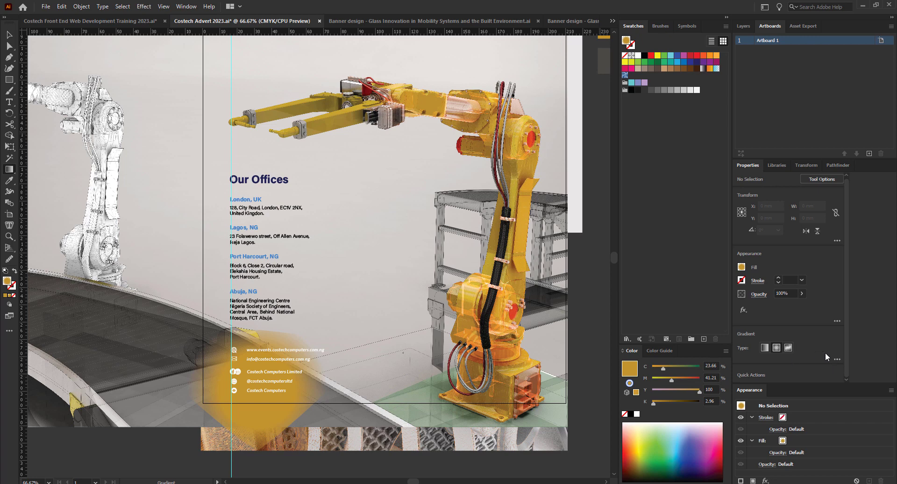
left_click(837, 360)
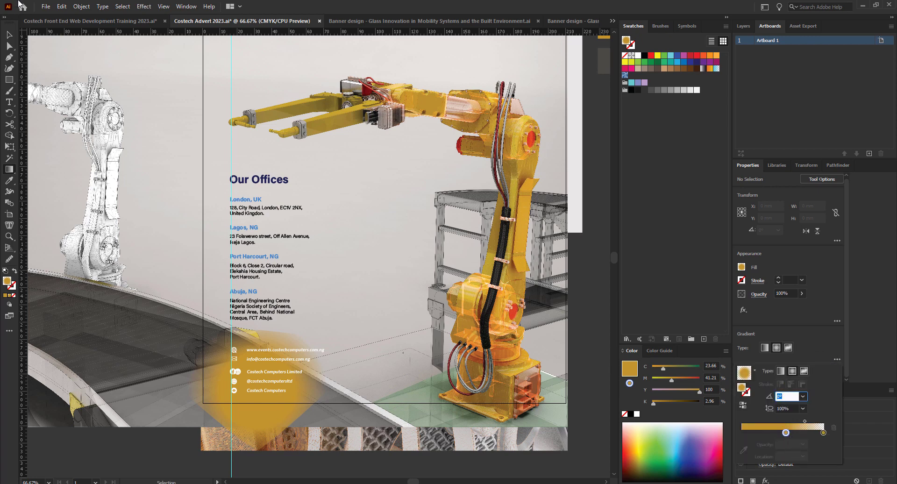
left_click(10, 36)
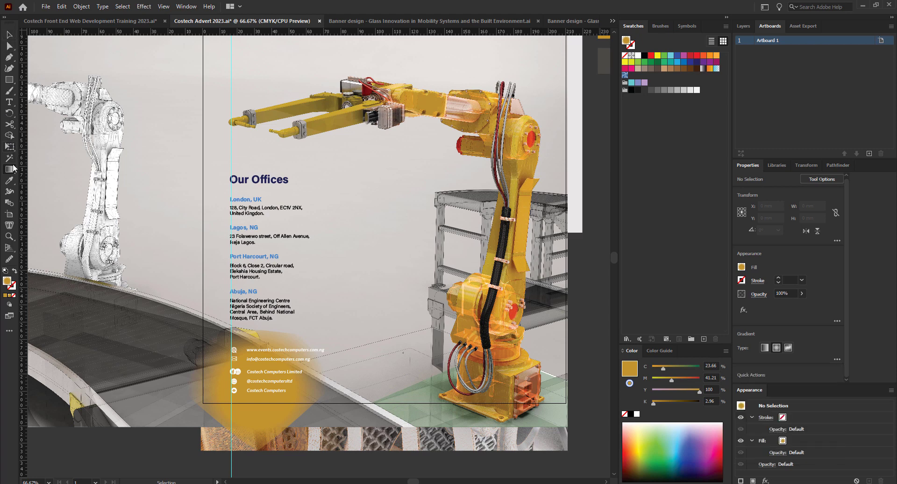
left_click(10, 36)
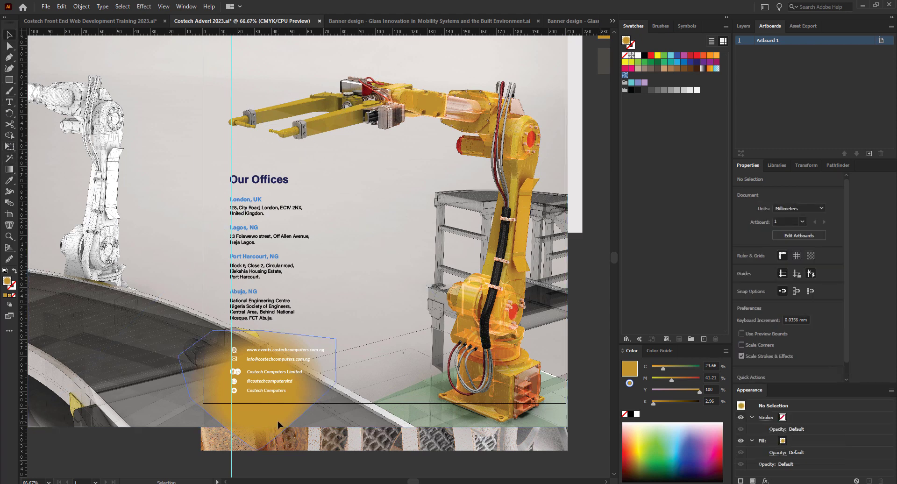
Select the gold blob and slide one gradient colour stop left toward the other.
left_click(279, 425)
left_click(10, 169)
left_click_drag(295, 393, 283, 392)
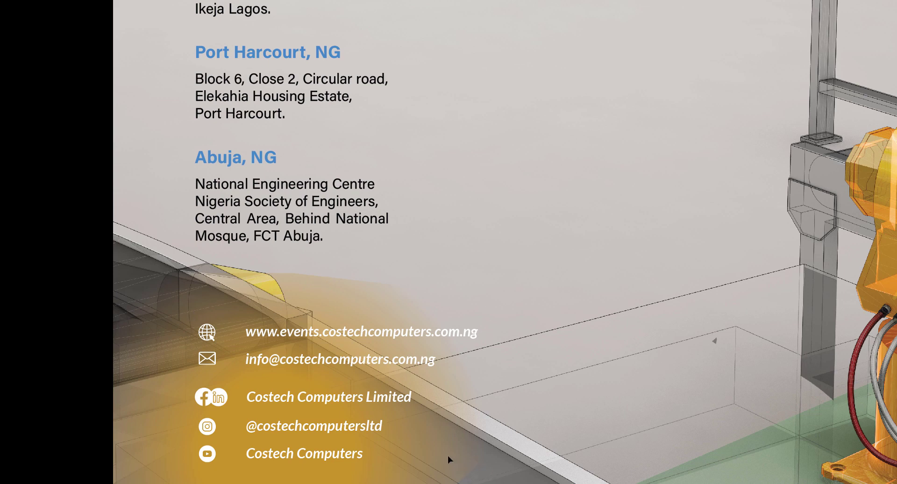
scroll(278, 301, "down", 3)
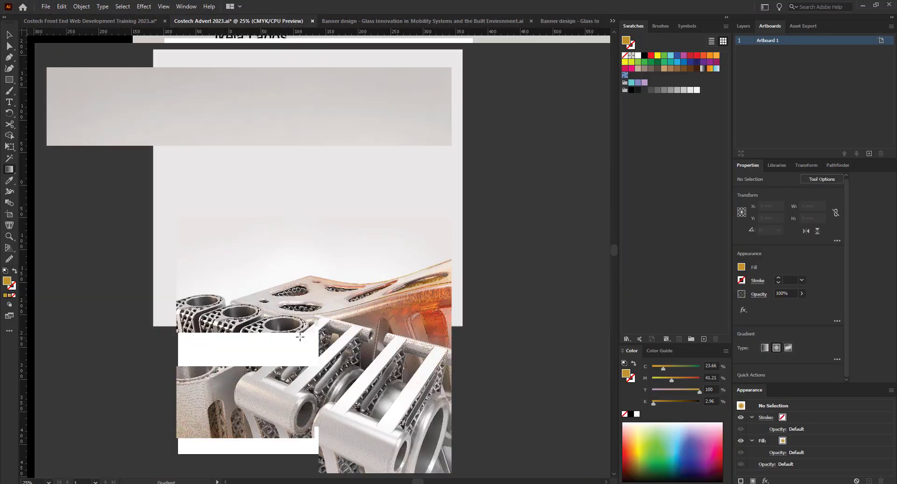
scroll(256, 394, "up", 1)
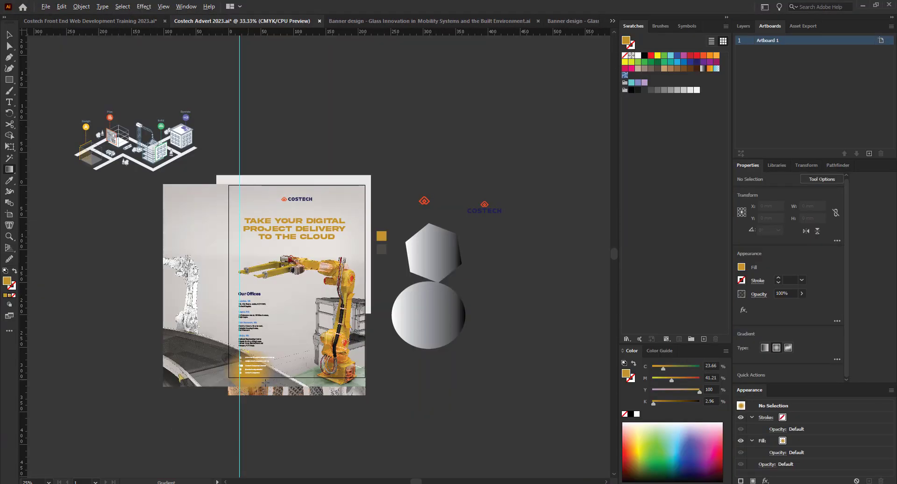
scroll(264, 380, "up", 2)
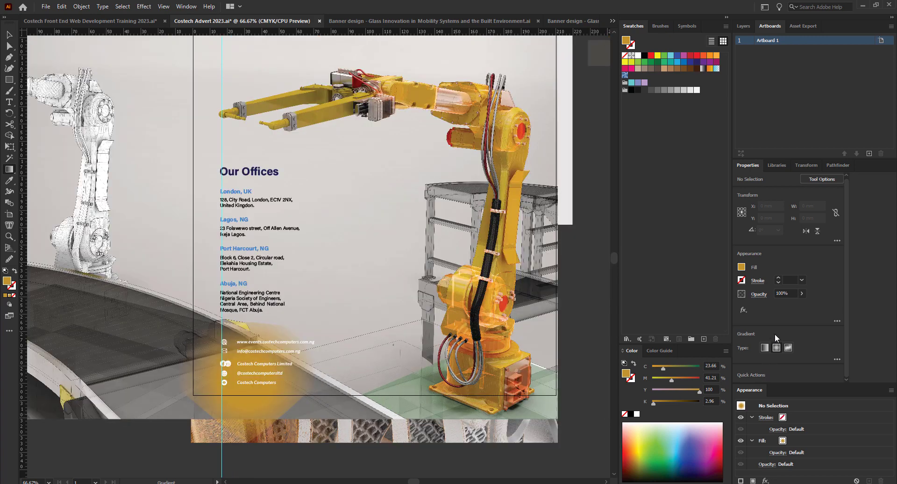
Reapply the gradient fill and reselect the gradient shape behind the contact details.
left_click(765, 348)
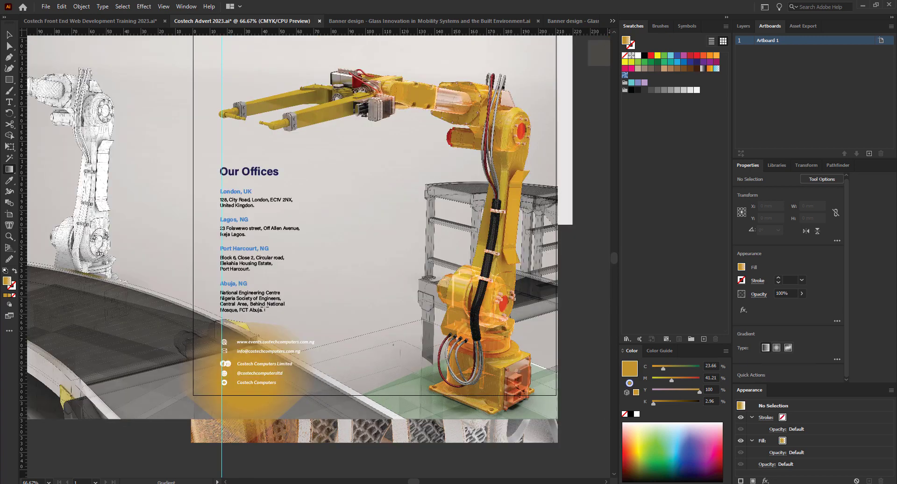
left_click(7, 36)
left_click(209, 395)
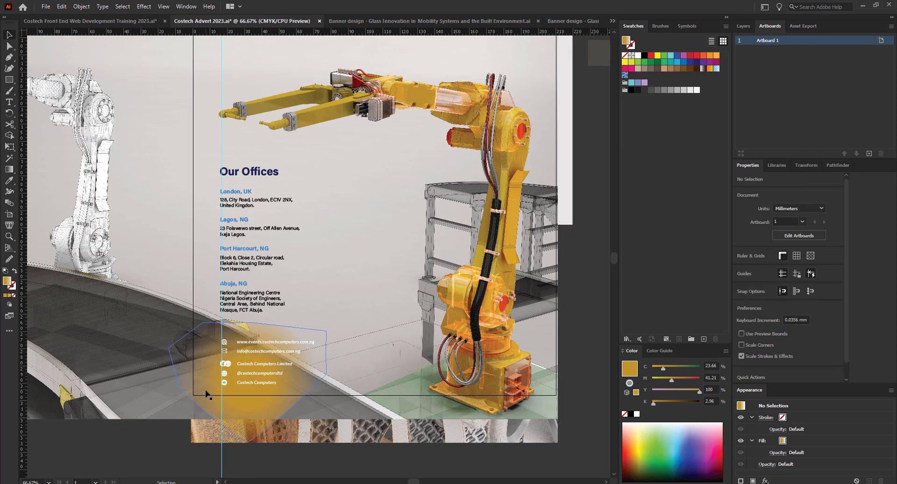
Change the contact-details shape's gradient from radial to linear, then to freeform.
left_click(9, 170)
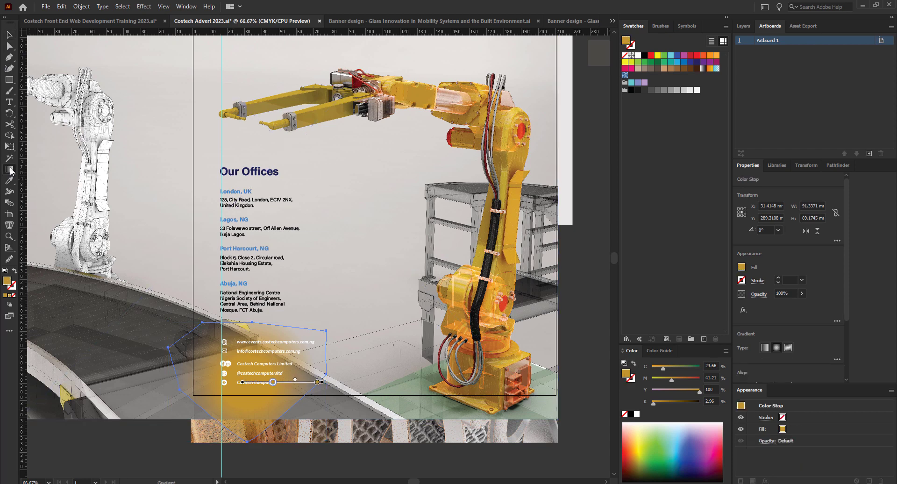
left_click(764, 348)
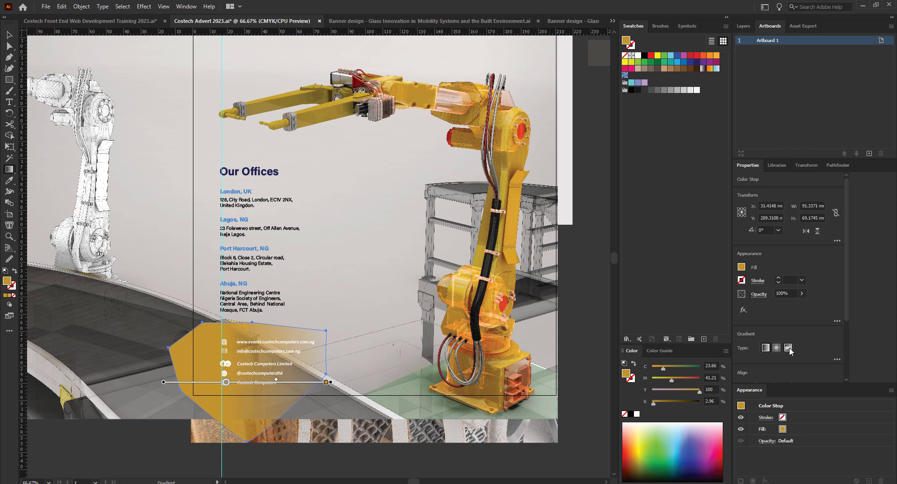
left_click(787, 347)
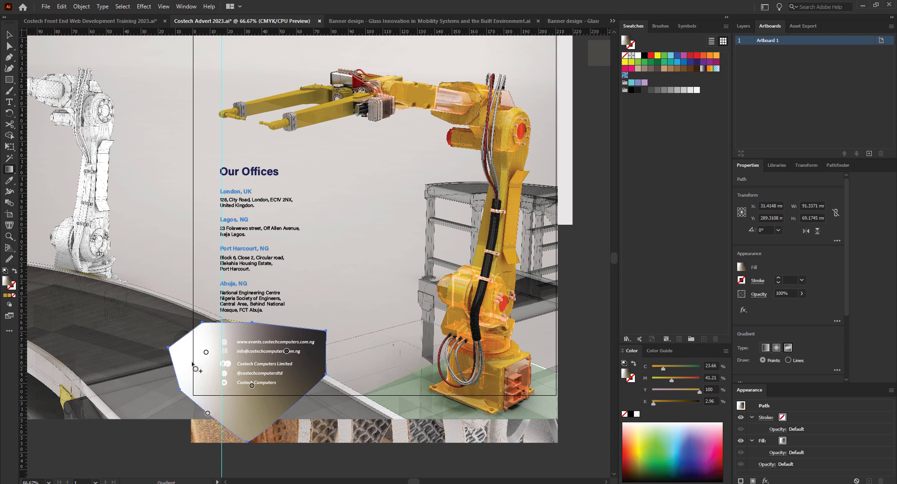
Drag four freeform colour points to new spots across the contact-details shape.
left_click_drag(206, 348, 206, 333)
left_click_drag(287, 351, 255, 329)
left_click_drag(253, 387, 313, 345)
left_click_drag(207, 414, 303, 390)
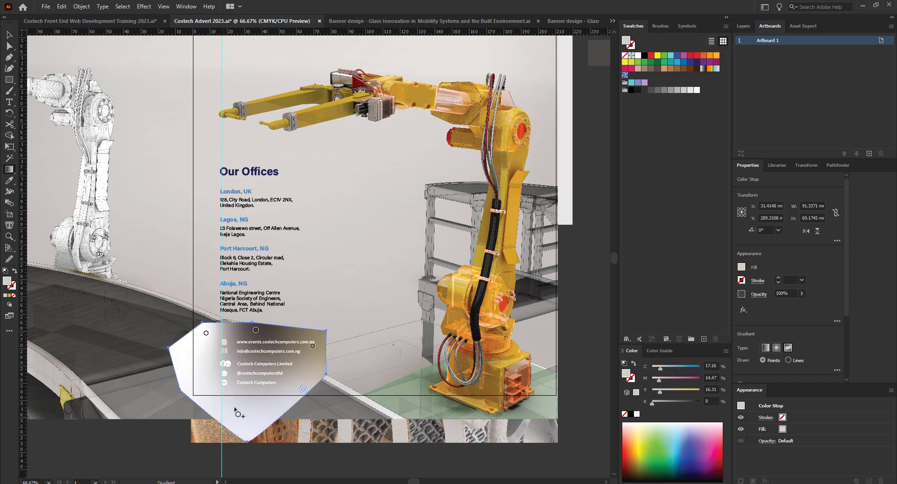
Add a new colour point at the lower left and sample the poster's gold for it.
left_click(195, 392)
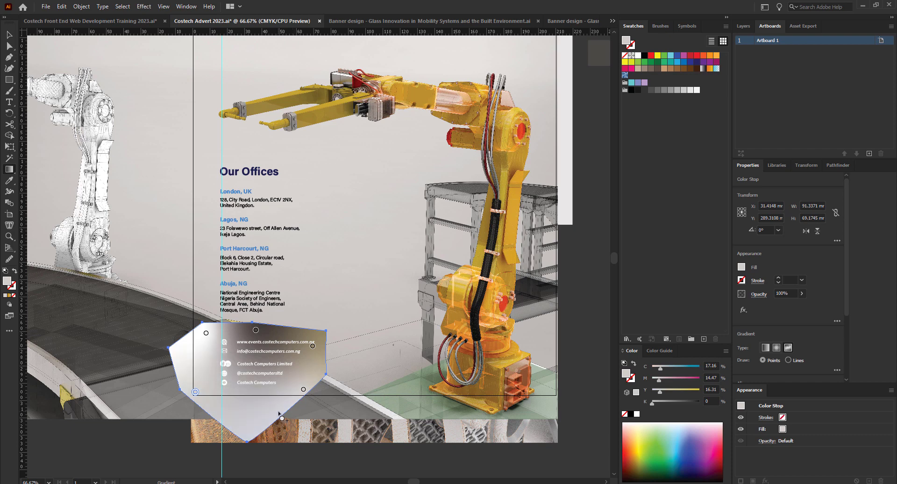
double_click(195, 391)
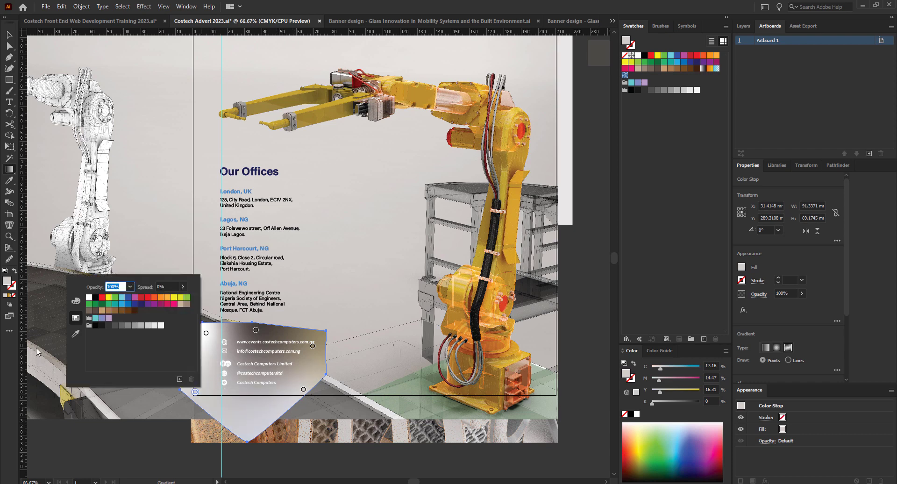
left_click(74, 338)
scroll(355, 256, "down", 2)
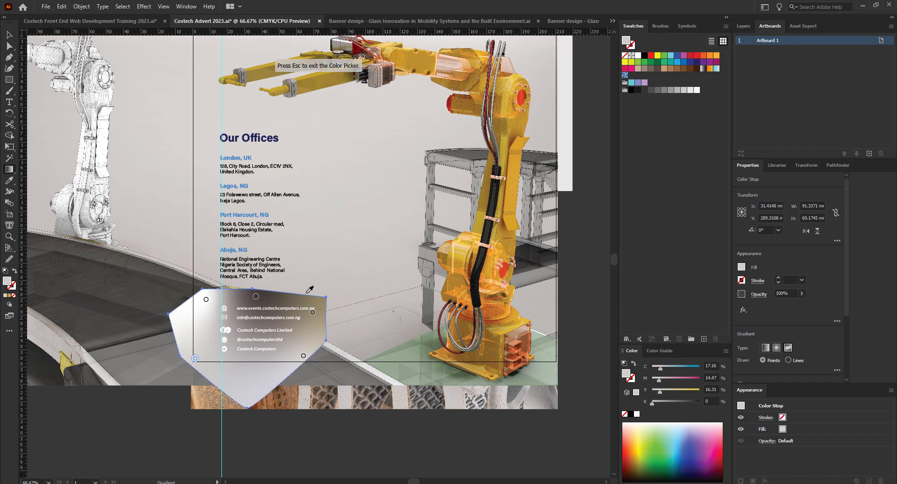
scroll(304, 294, "up", 3)
left_click(600, 45)
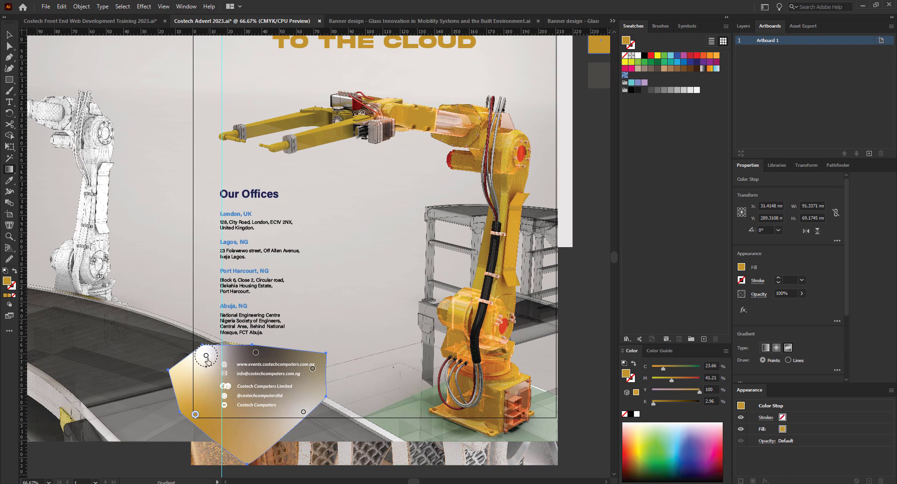
left_click(206, 357)
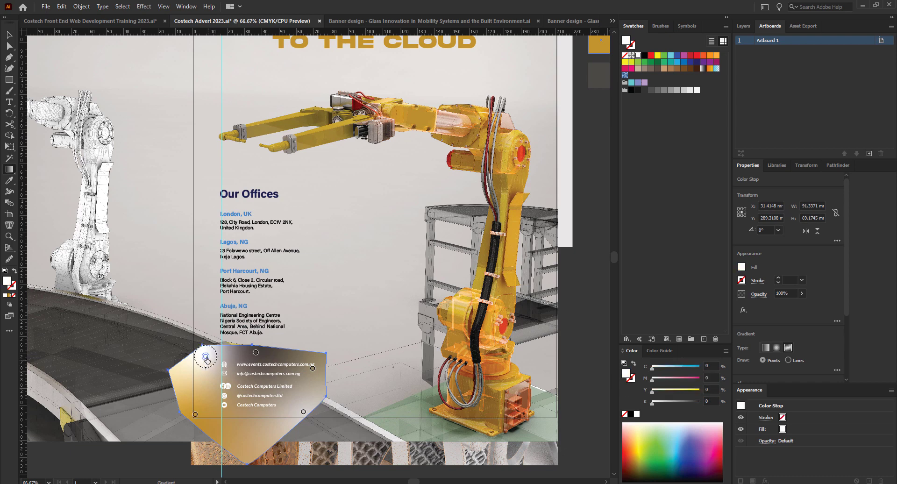
double_click(206, 357)
left_click(85, 423)
left_click(505, 328)
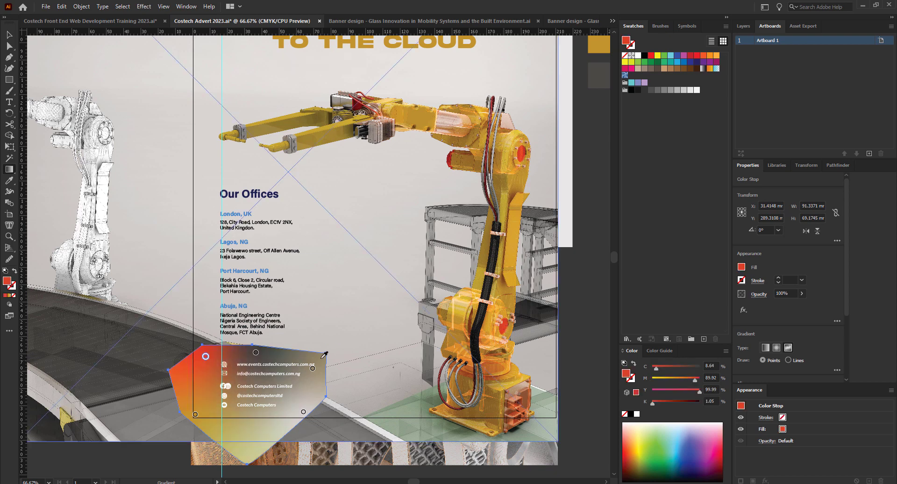
left_click(255, 353)
double_click(255, 353)
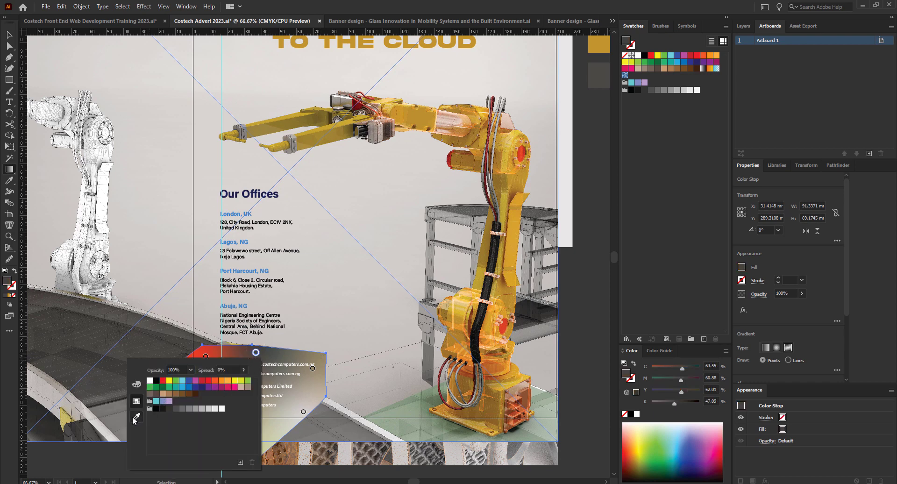
left_click(136, 417)
left_click(247, 306)
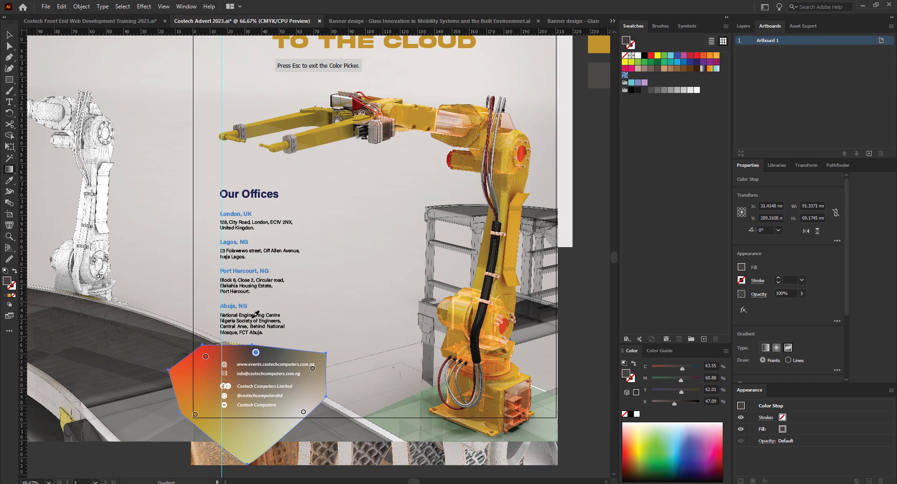
double_click(313, 369)
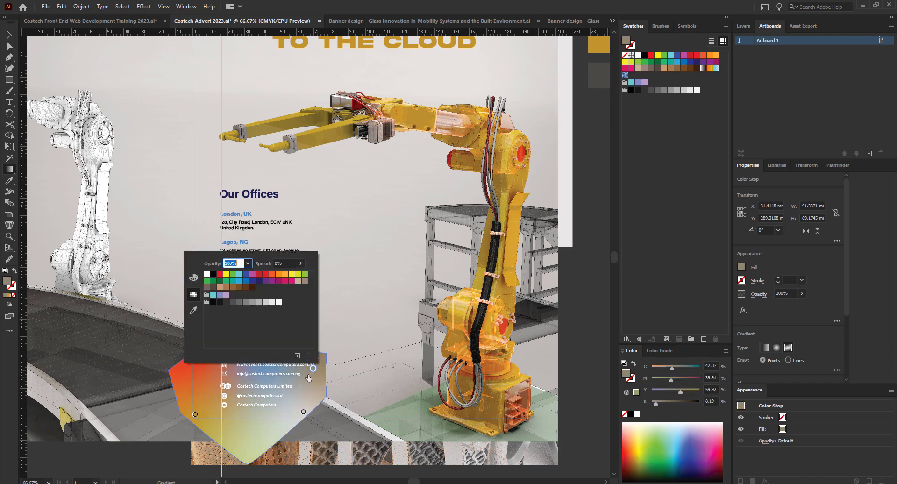
left_click(193, 310)
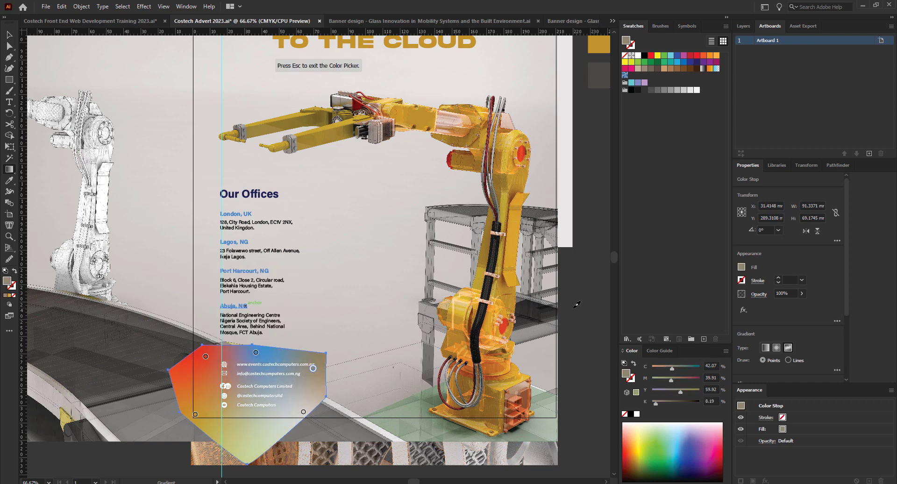
left_click(297, 430)
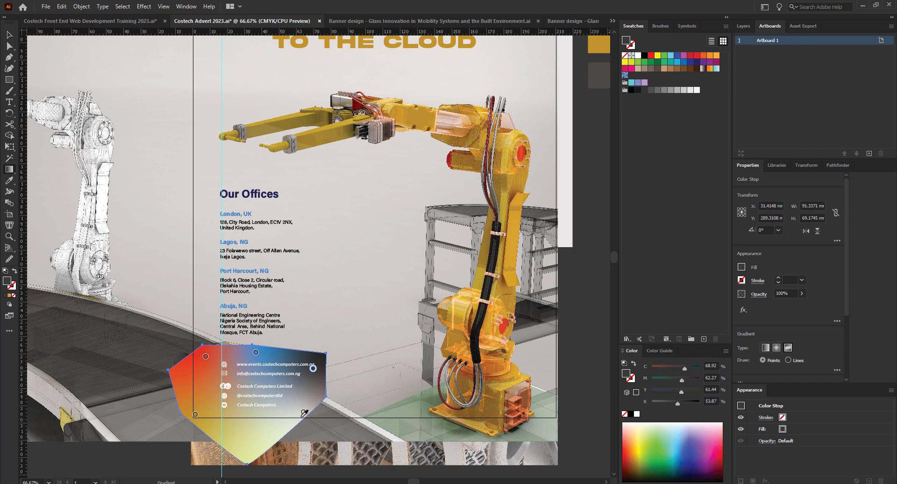
double_click(303, 413)
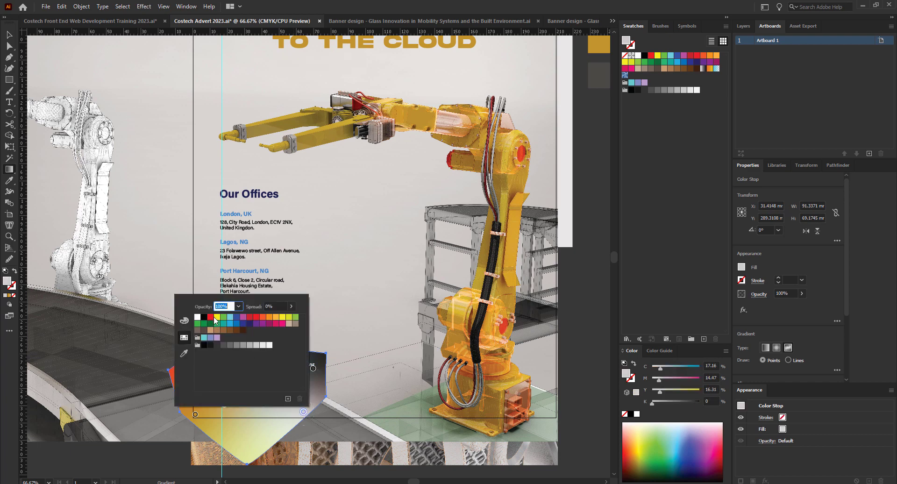
left_click(210, 318)
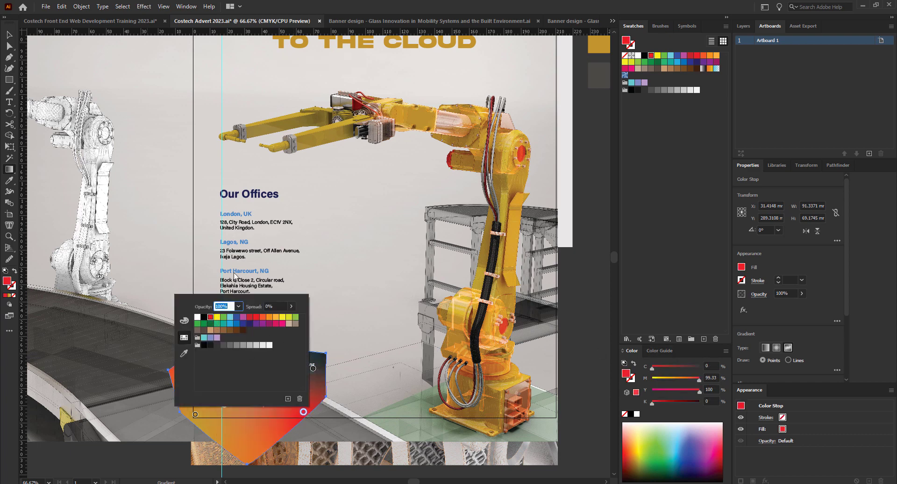
left_click(390, 299)
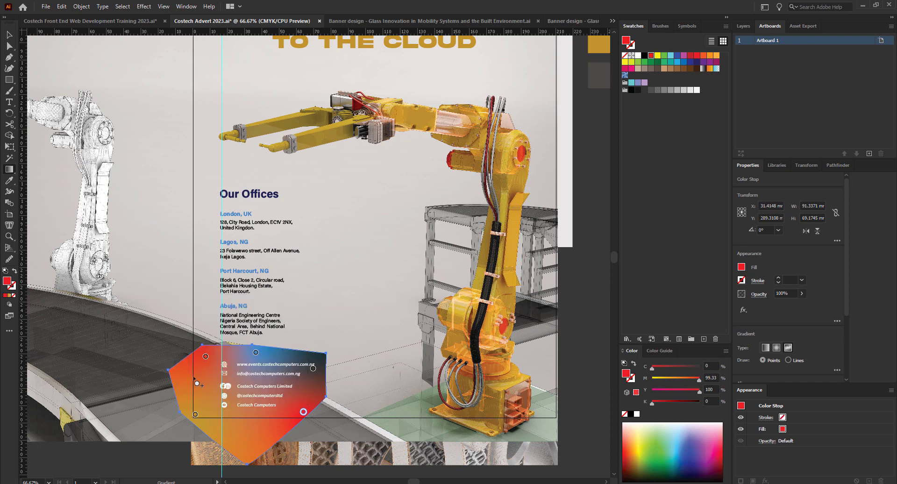
key("shift+f")
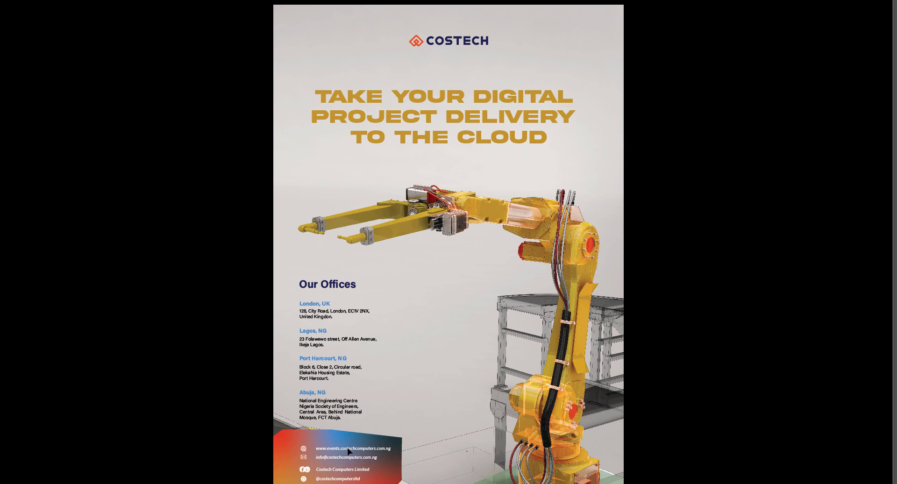
key("Escape")
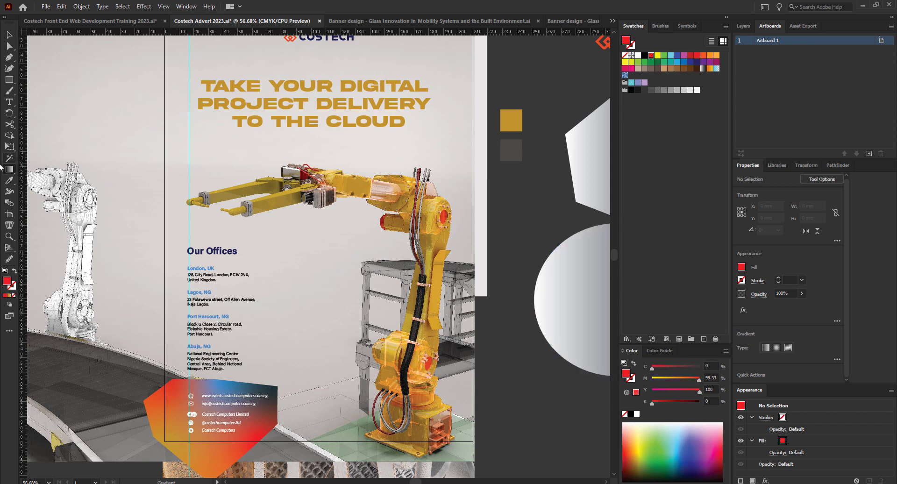
Select the contact-details shape and recolour its top-left and blue gradient points gold.
left_click(8, 37)
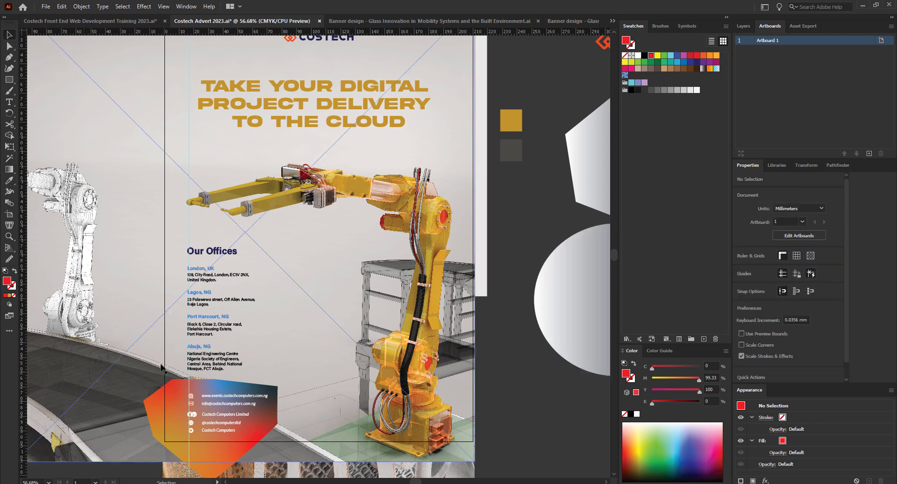
left_click(174, 391)
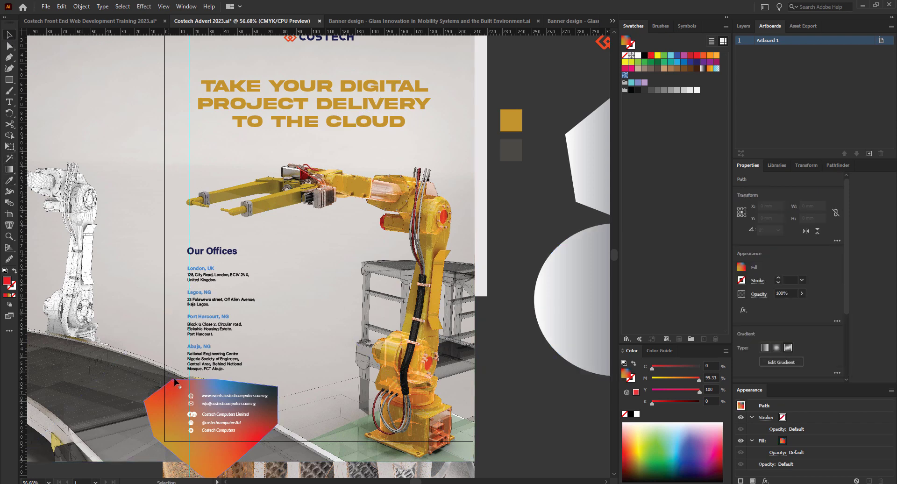
left_click(9, 170)
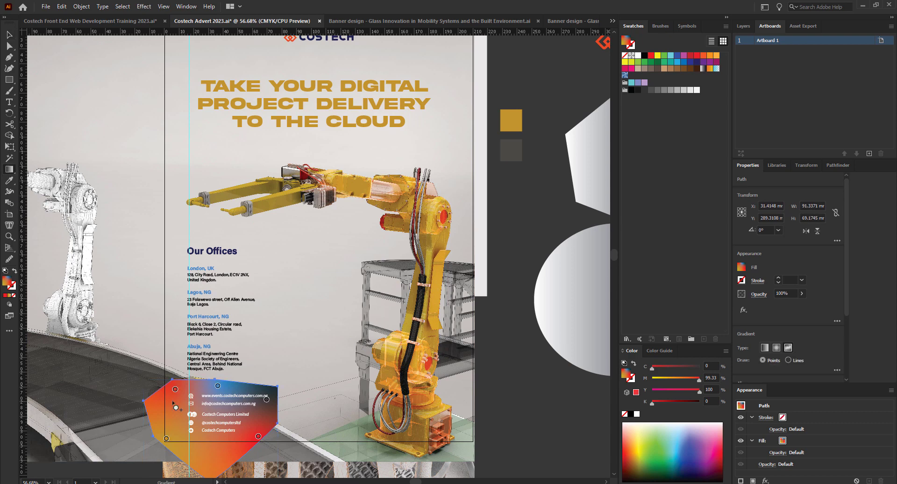
double_click(175, 389)
left_click(55, 330)
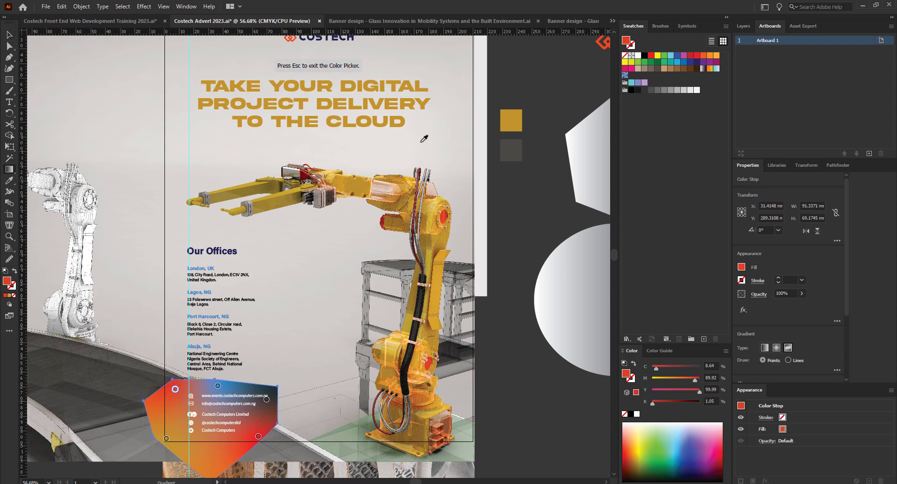
left_click(511, 121)
key("Escape")
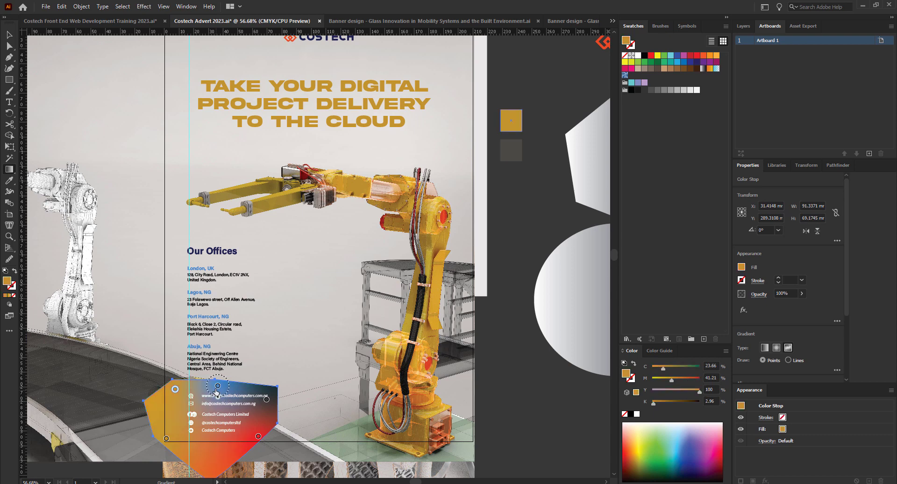
double_click(218, 386)
left_click(98, 328)
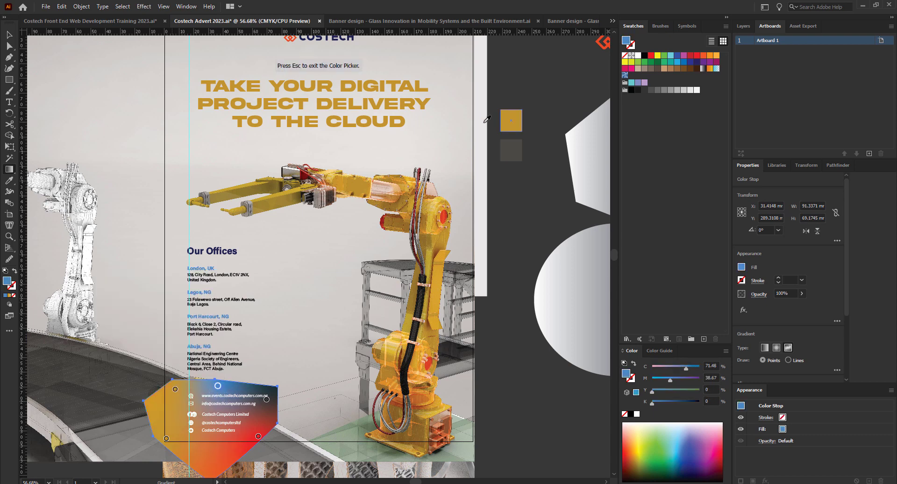
key("Escape")
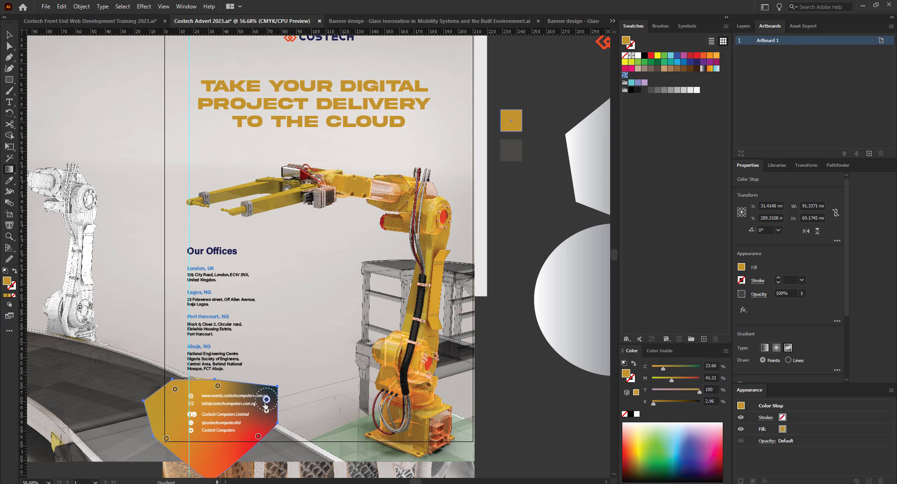
Recolour the top-right and bottom-right red points gold, then reselect the shape.
double_click(265, 401)
left_click(146, 343)
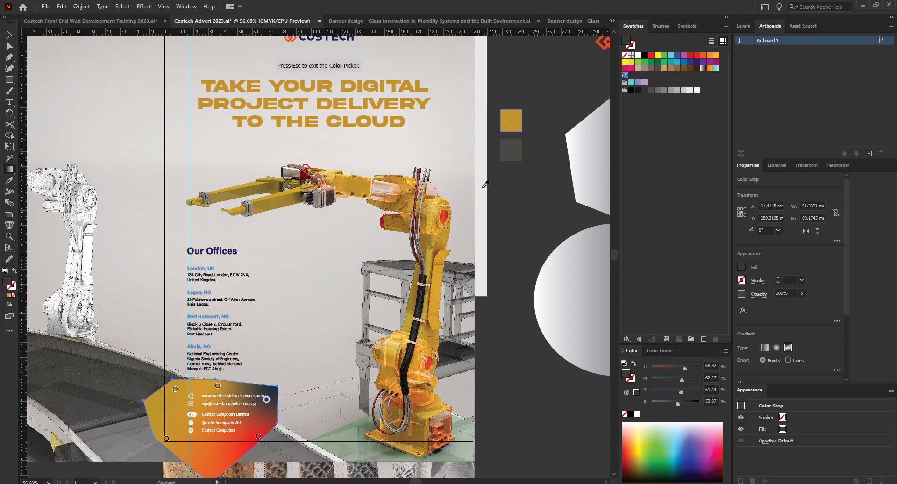
left_click(510, 132)
key("Escape")
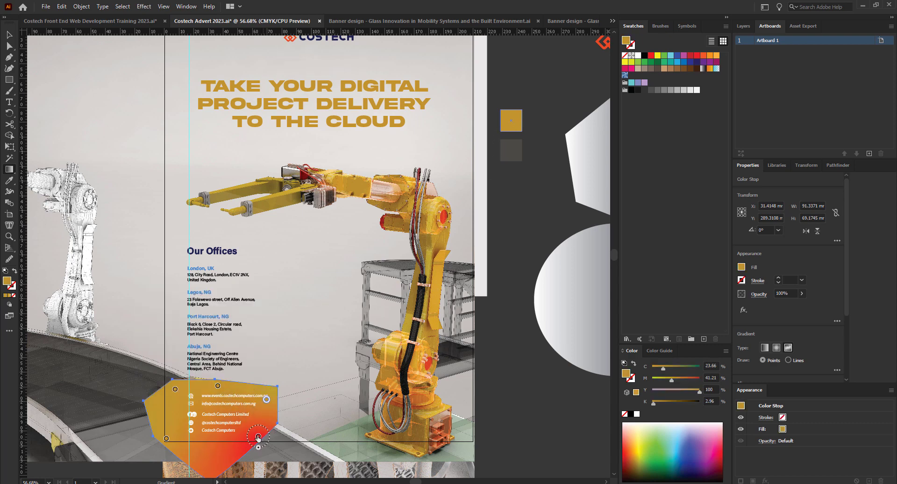
double_click(258, 437)
left_click(145, 379)
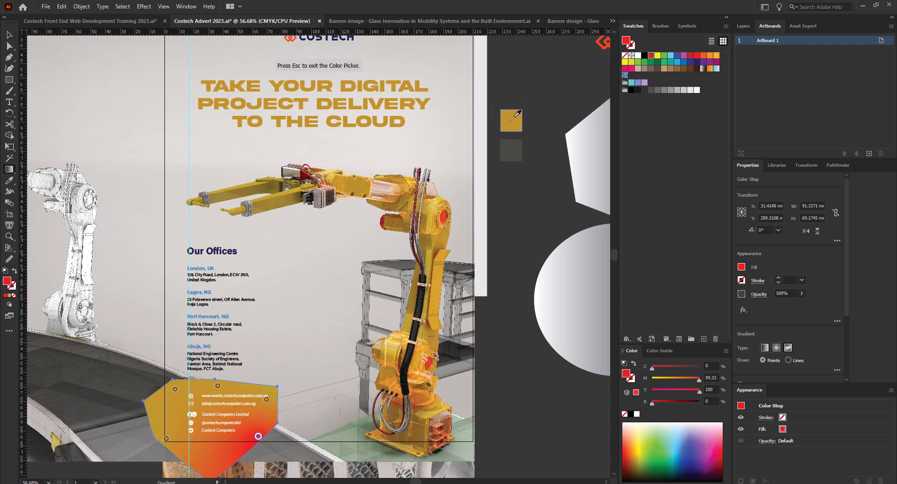
left_click(513, 127)
key("Escape")
left_click(10, 34)
left_click(355, 283)
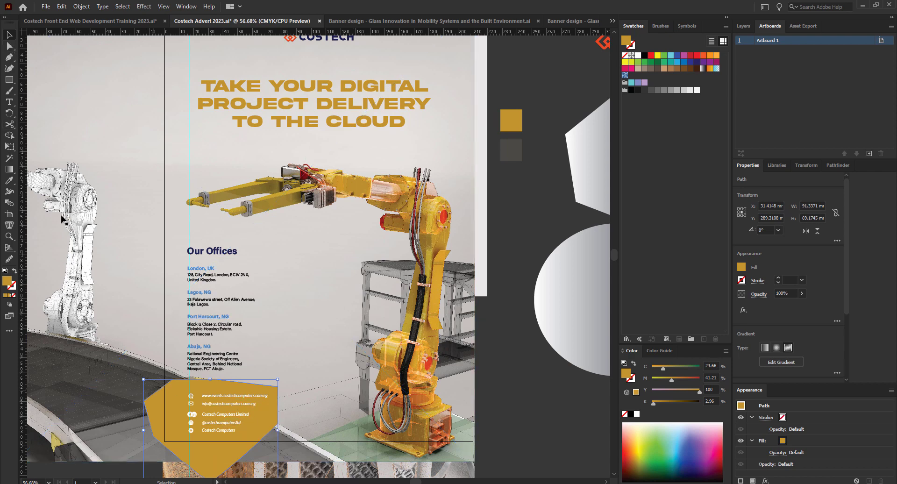
Set the top-left and top-middle gradient points to 0% opacity.
left_click(9, 170)
double_click(175, 389)
left_click(111, 285)
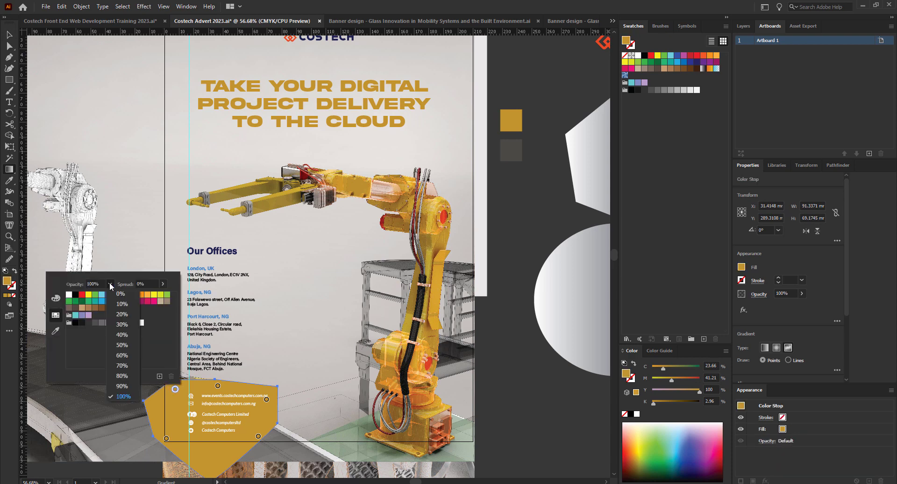
left_click(123, 294)
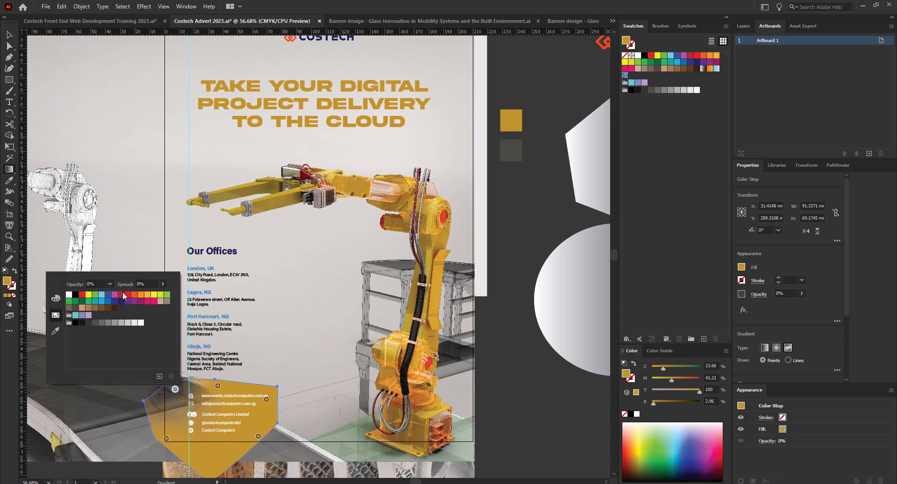
left_click(217, 385)
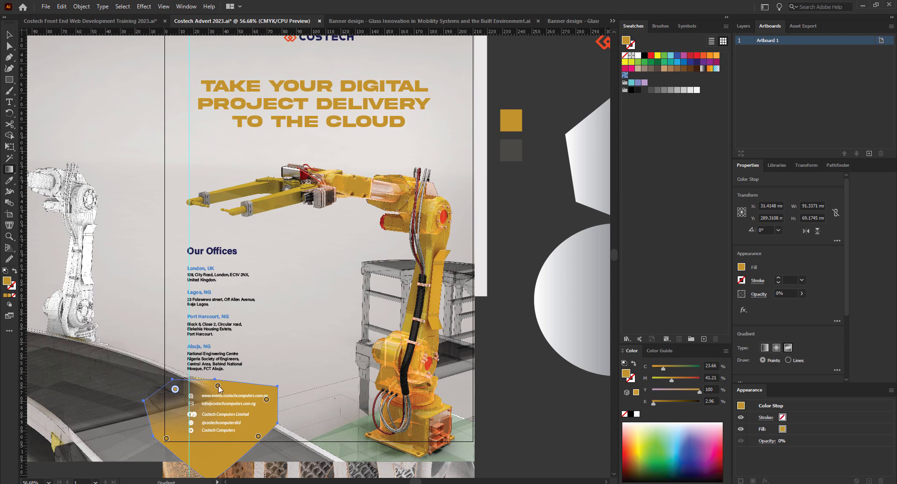
double_click(218, 386)
left_click(153, 281)
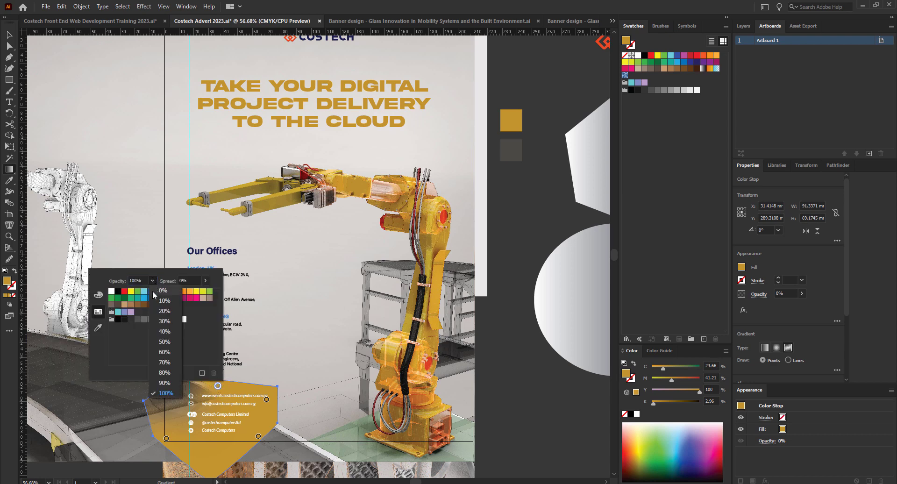
left_click(157, 291)
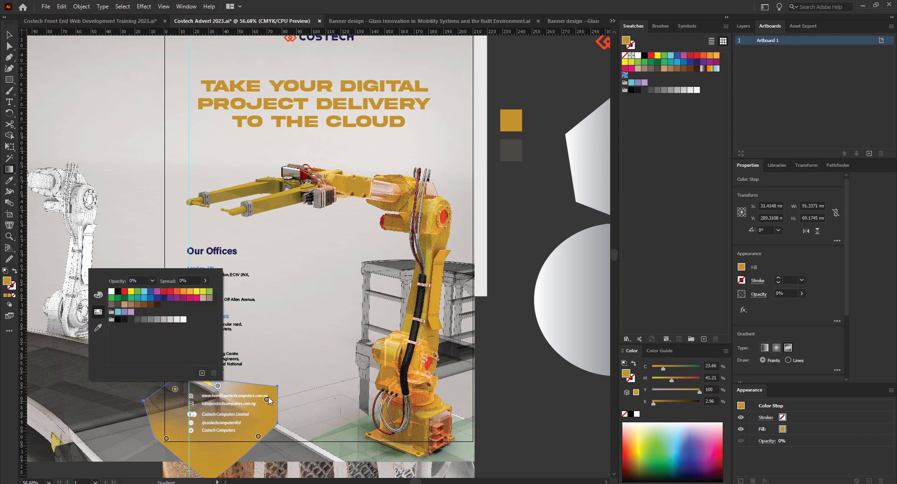
left_click(267, 400)
Set the right and bottom-right points to 0% opacity and move the lower-left point up-right.
double_click(266, 400)
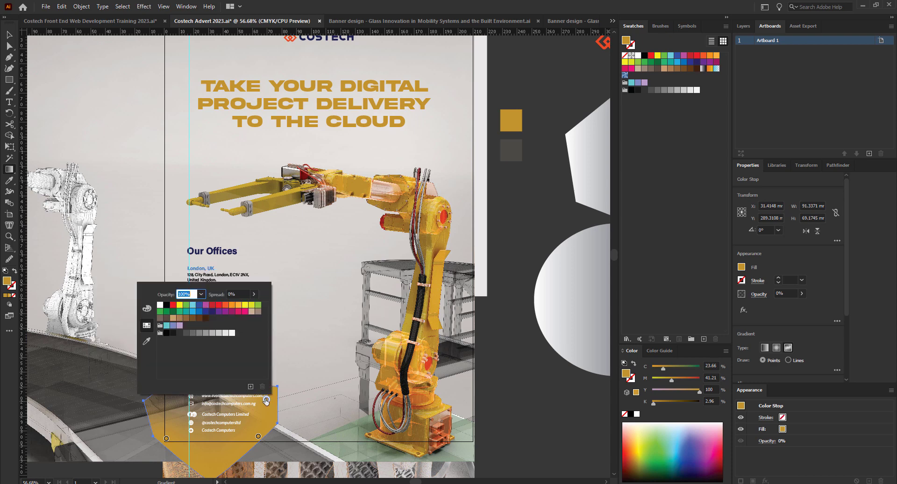
left_click(201, 294)
left_click(204, 304)
double_click(259, 436)
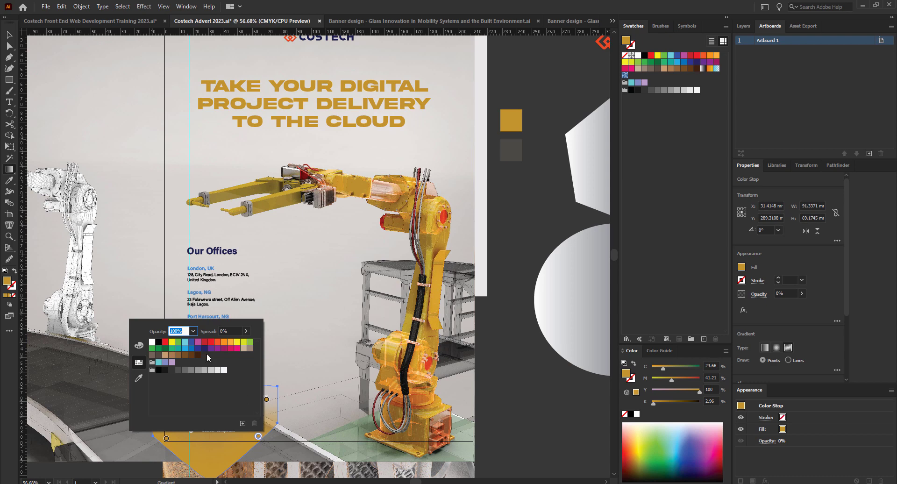
left_click(193, 330)
left_click(206, 344)
left_click(168, 439)
left_click_drag(166, 439, 199, 417)
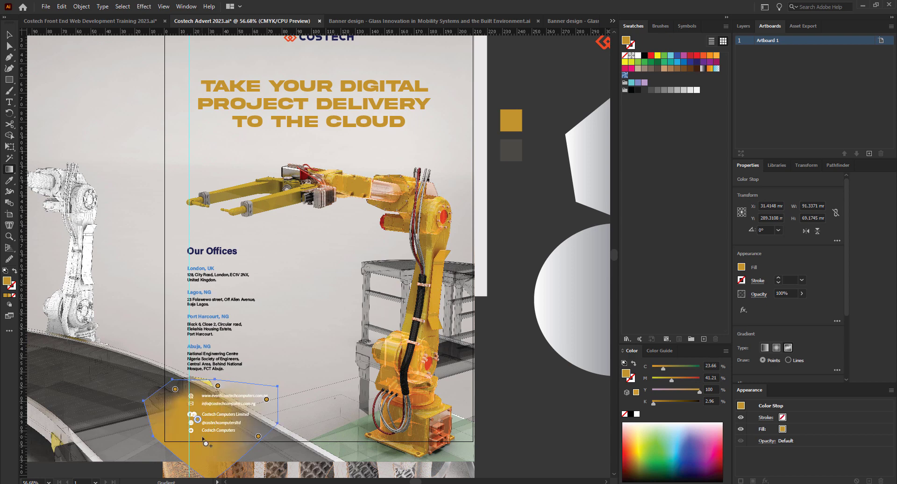
Shift a gold gradient point right and move a transparent point higher up the shape.
left_click_drag(198, 420, 214, 422)
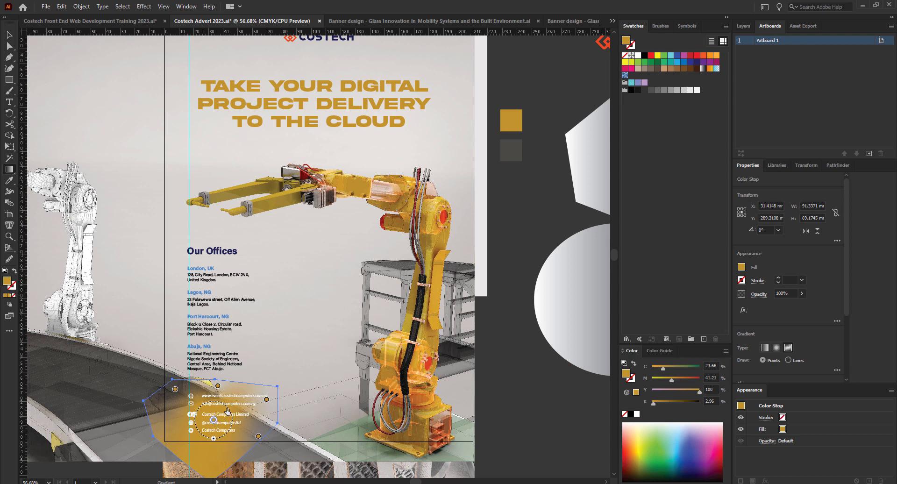
left_click_drag(266, 401, 268, 391)
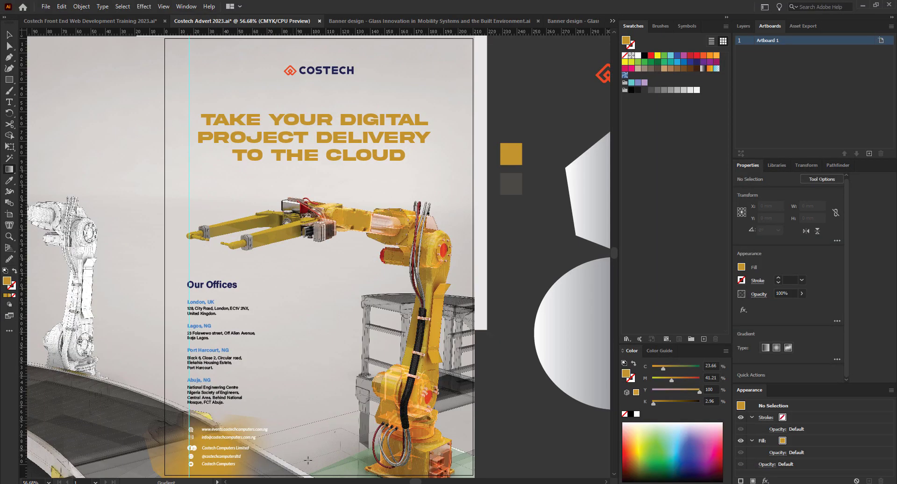
Reselect the gold shape, pull a transparent gradient point up and inward, and reselect it.
left_click(10, 36)
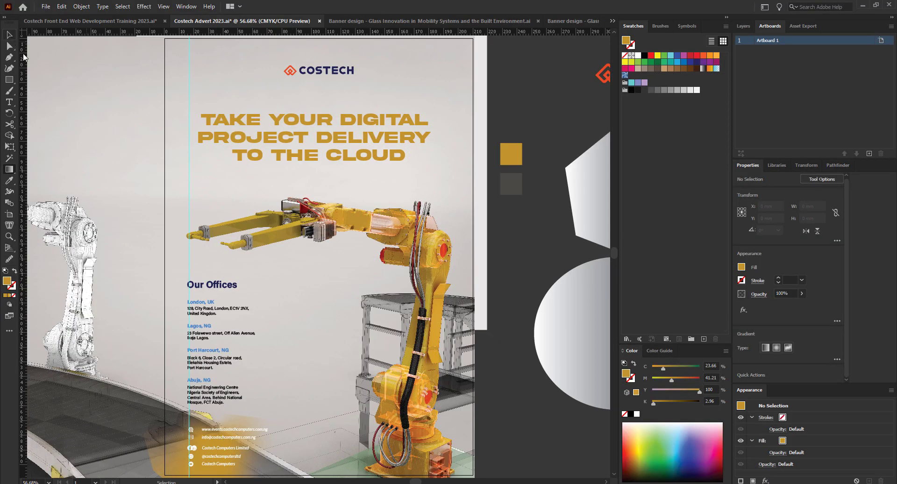
left_click(184, 447)
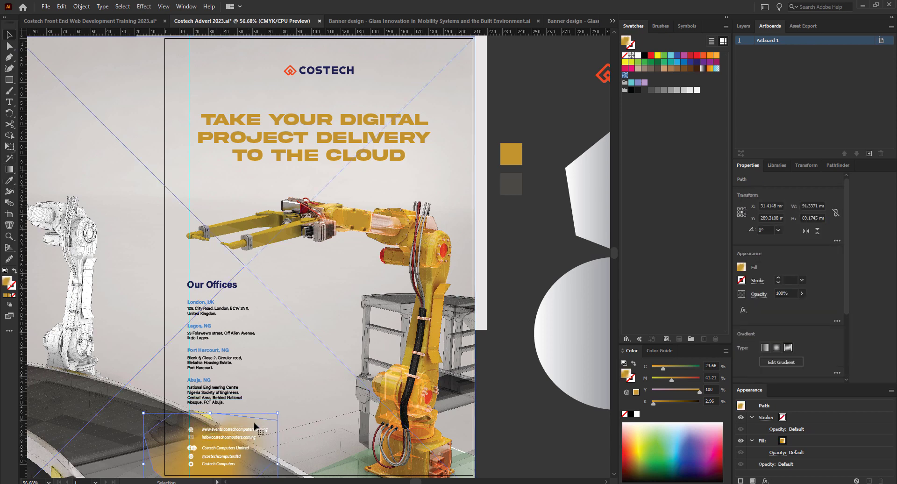
left_click(10, 172)
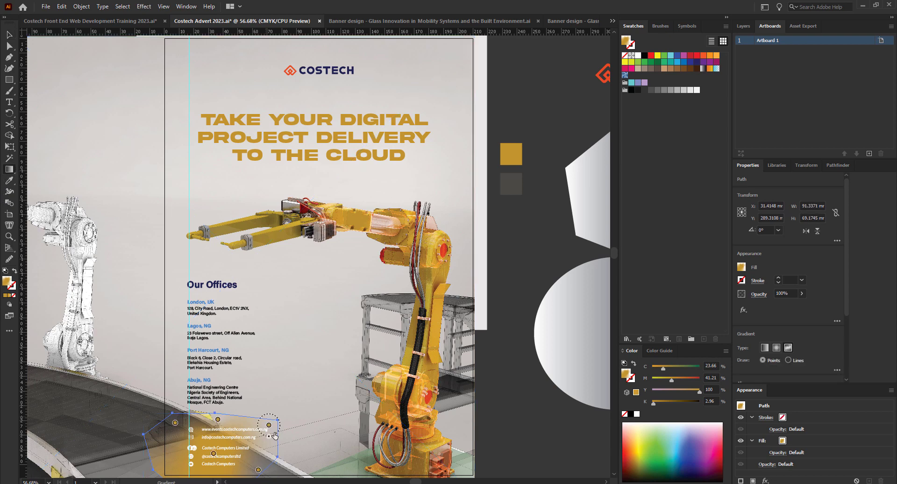
left_click_drag(268, 424, 252, 417)
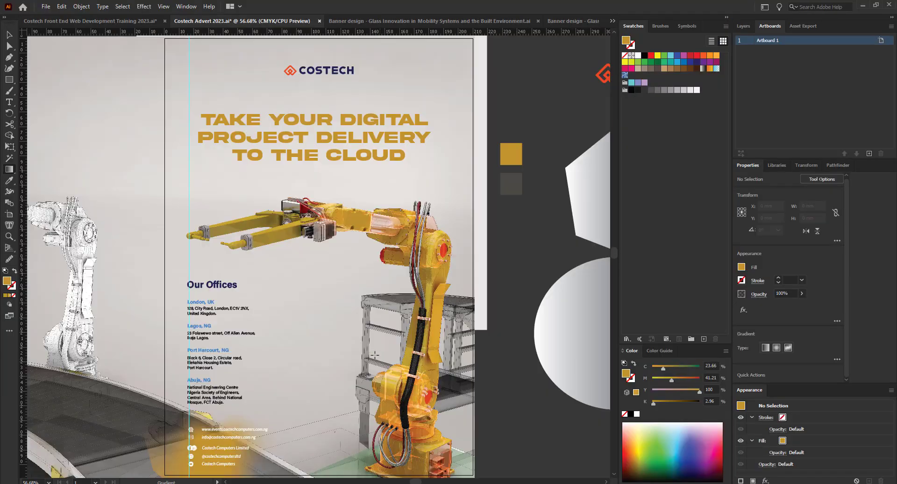
key("v")
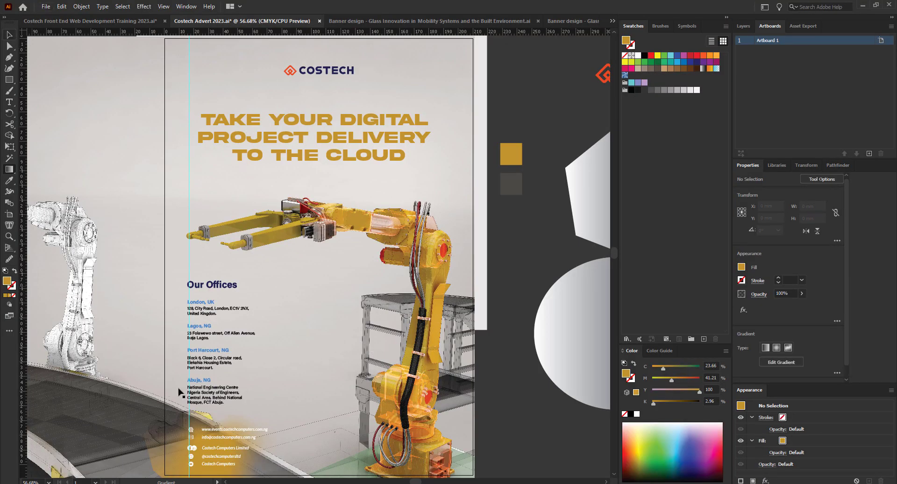
left_click(175, 454)
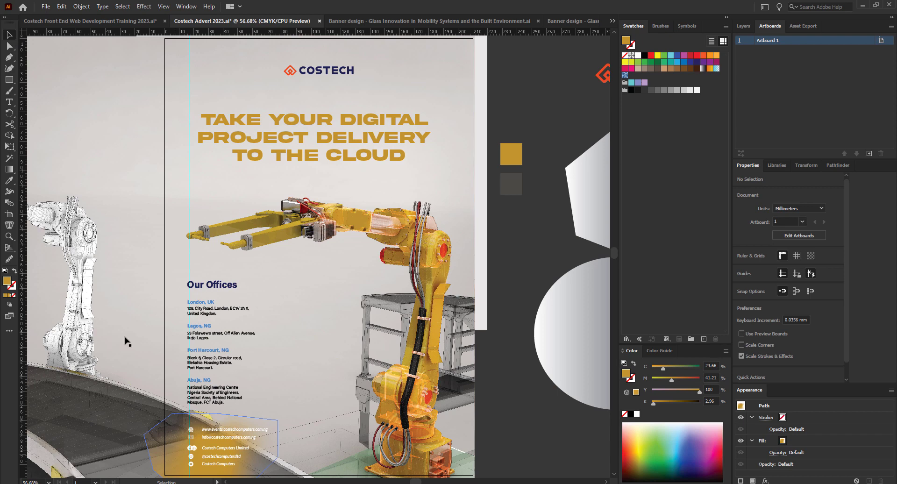
Add a stop to the contact-area gradient, delete the transparent stop, and drag another up-left.
left_click(9, 169)
scroll(236, 448, "up", 1, "alt")
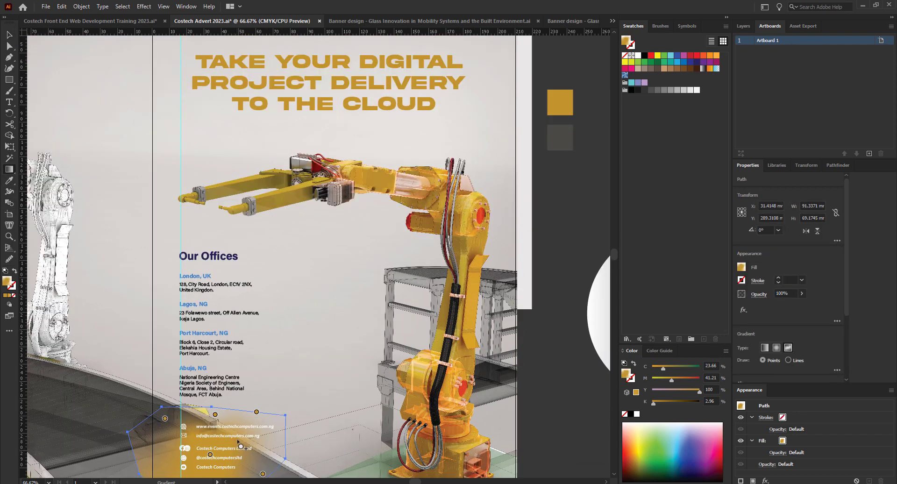
scroll(257, 411, "up", 3, "alt")
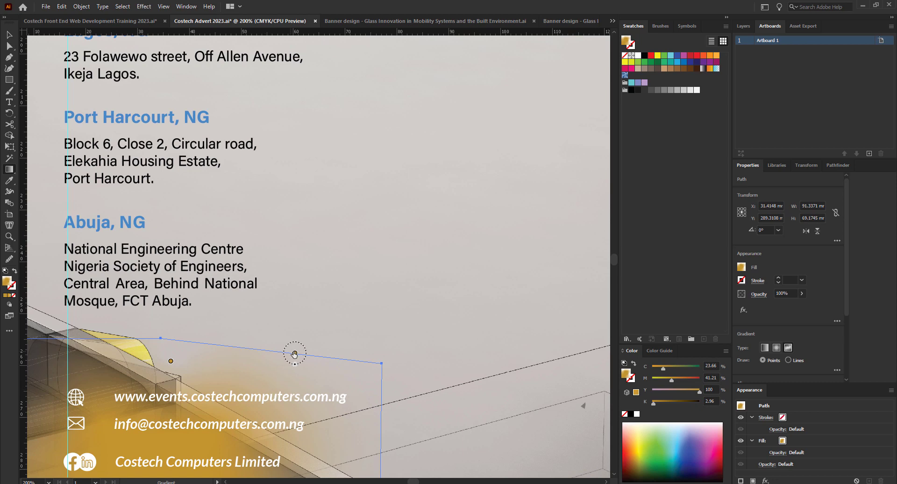
left_click(270, 352)
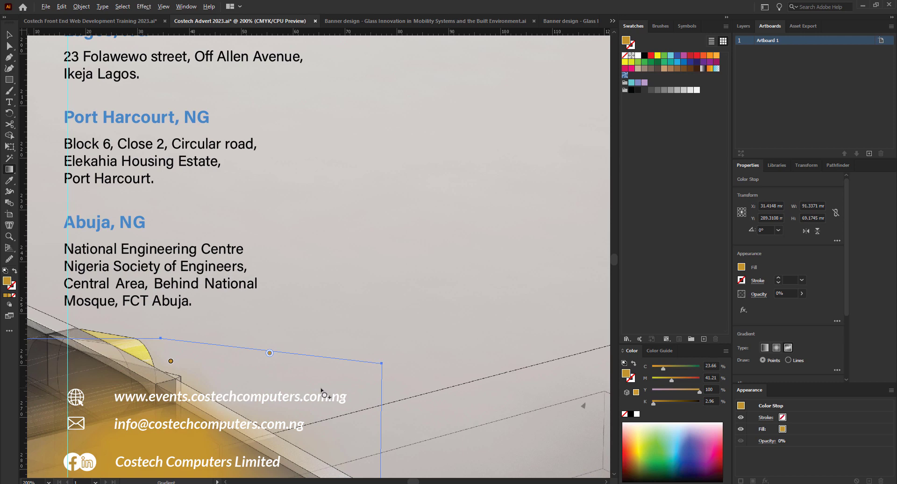
scroll(322, 393, "down", 1, "alt")
scroll(306, 408, "down", 1)
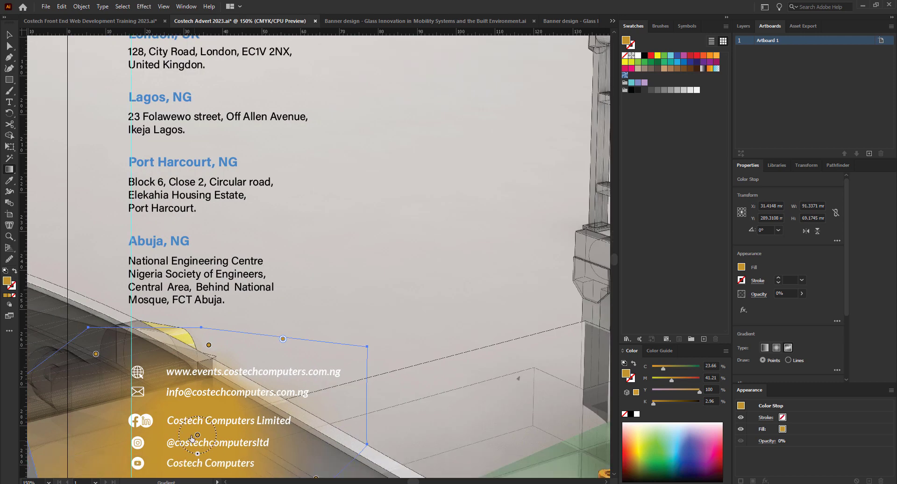
key("Delete")
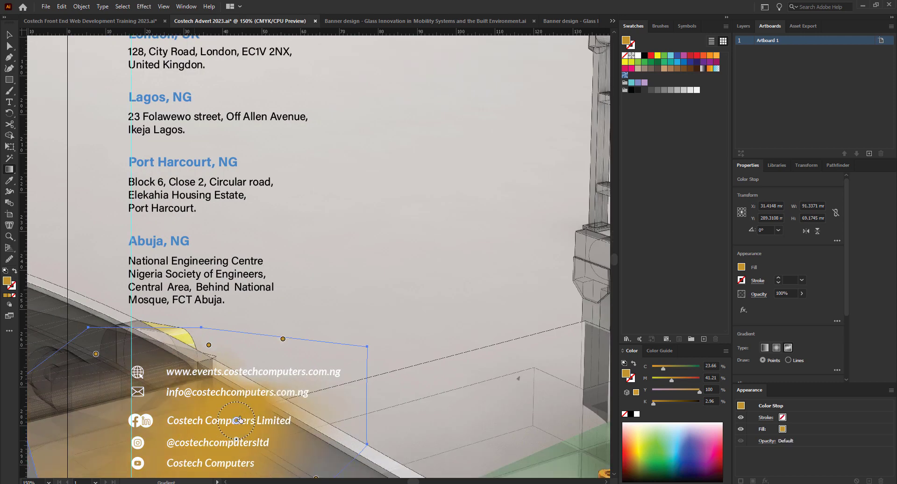
left_click_drag(236, 420, 217, 407)
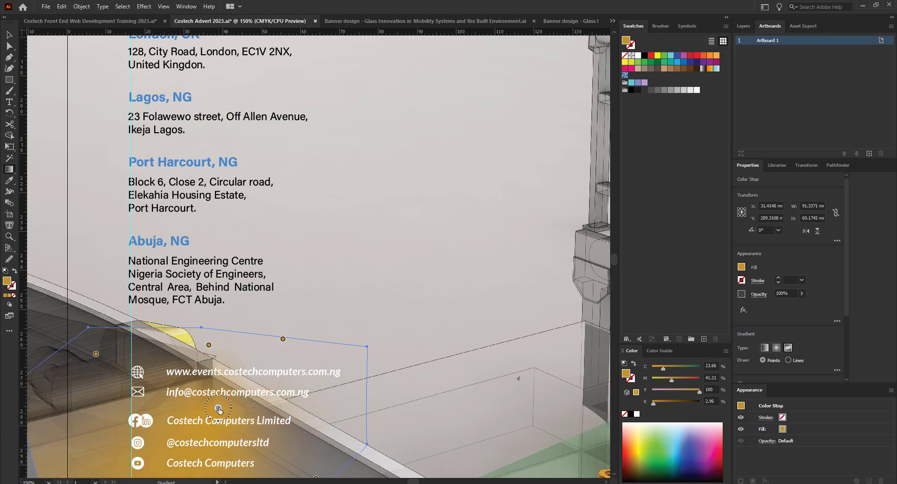
scroll(225, 467, "down", 1)
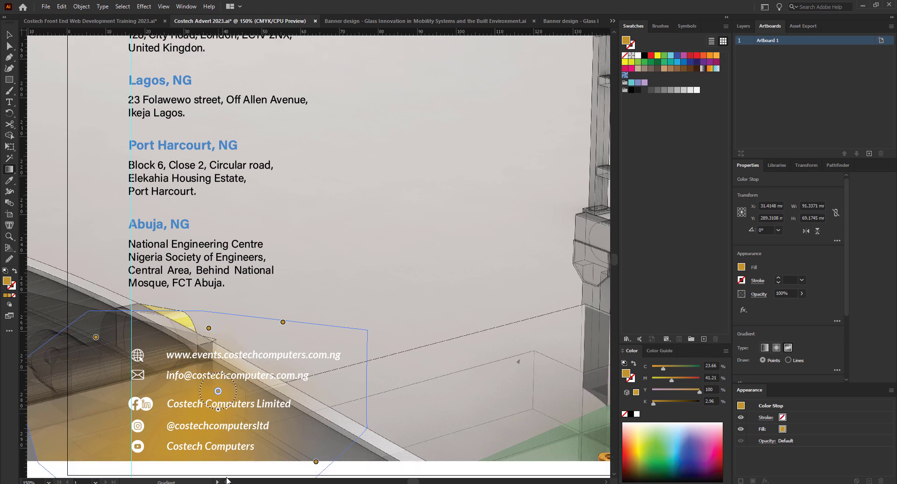
scroll(301, 379, "down", 2)
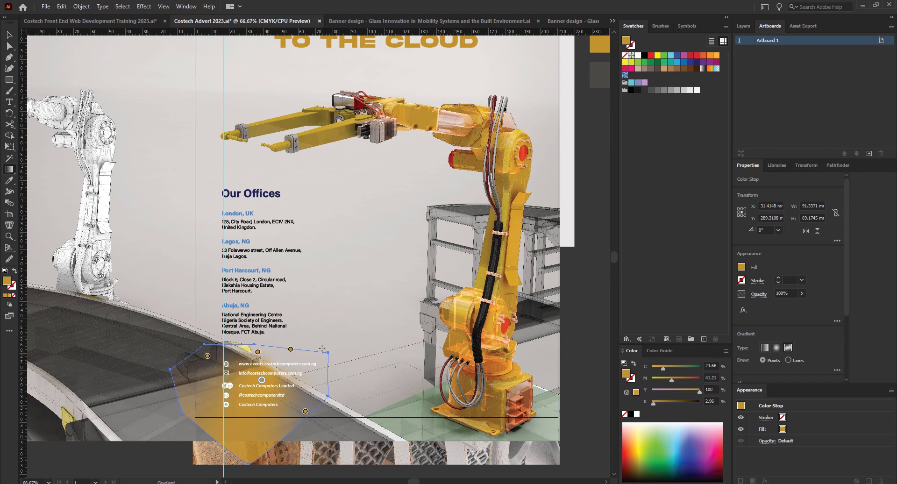
Nudge a stop right, then add a 0% opacity stop at the right edge and drag it up-left.
left_click_drag(291, 350, 309, 346)
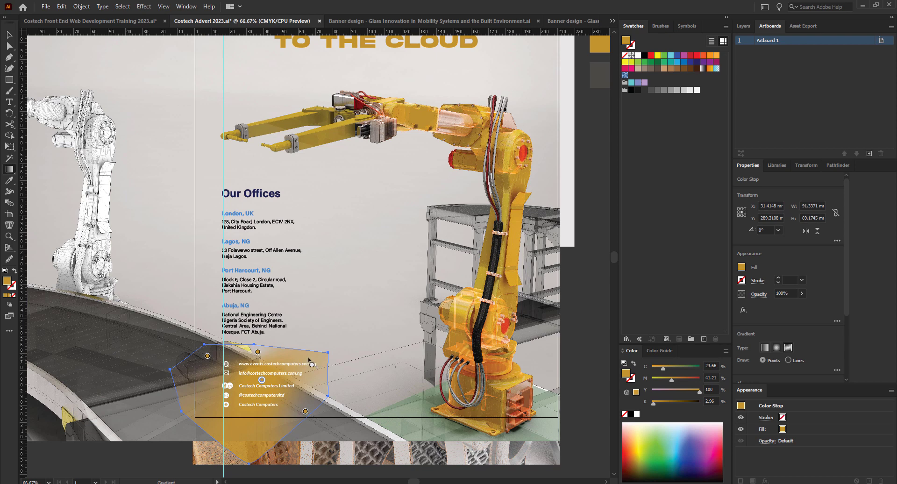
left_click(319, 363)
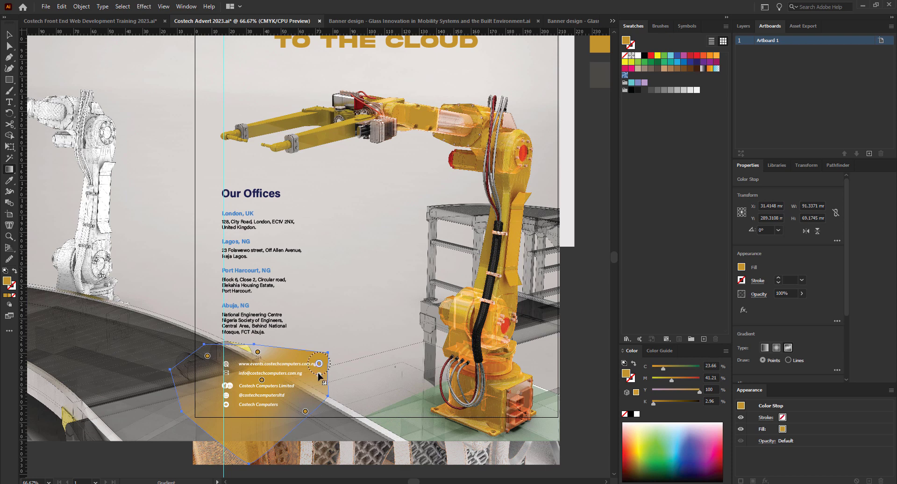
double_click(318, 363)
left_click(253, 381)
left_click(282, 270)
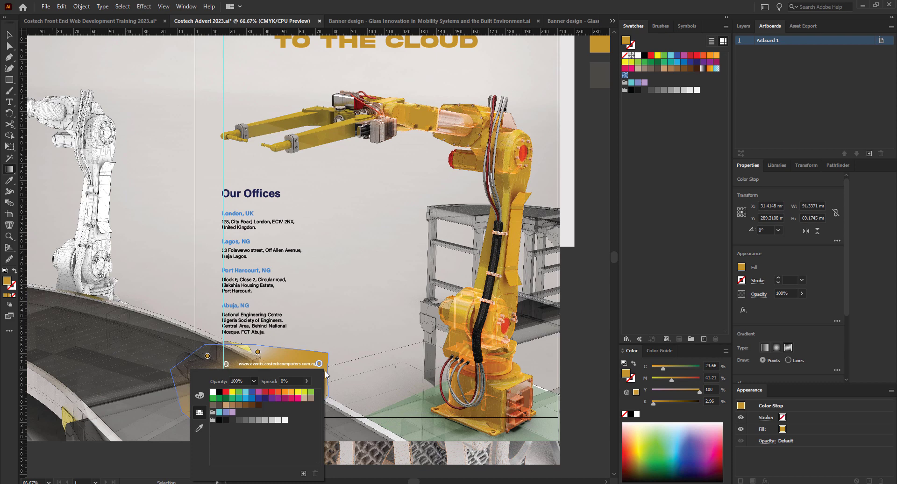
left_click_drag(317, 364, 300, 353)
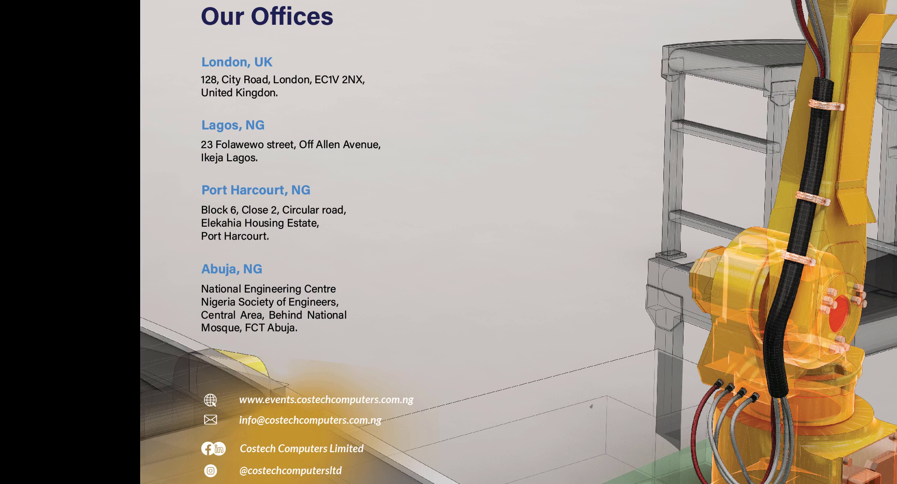
Leave the full-screen preview and select the contact gradient shape plus the robot background image.
key("Escape")
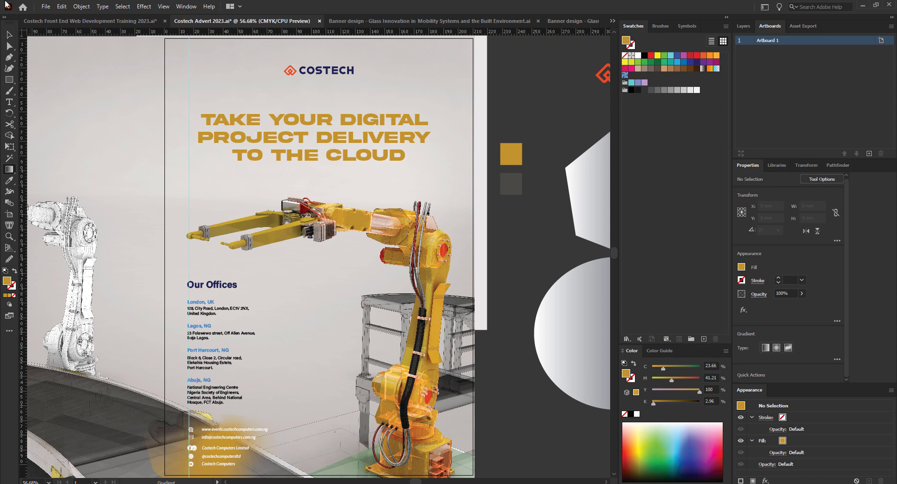
left_click(8, 34)
scroll(248, 280, "down", 2)
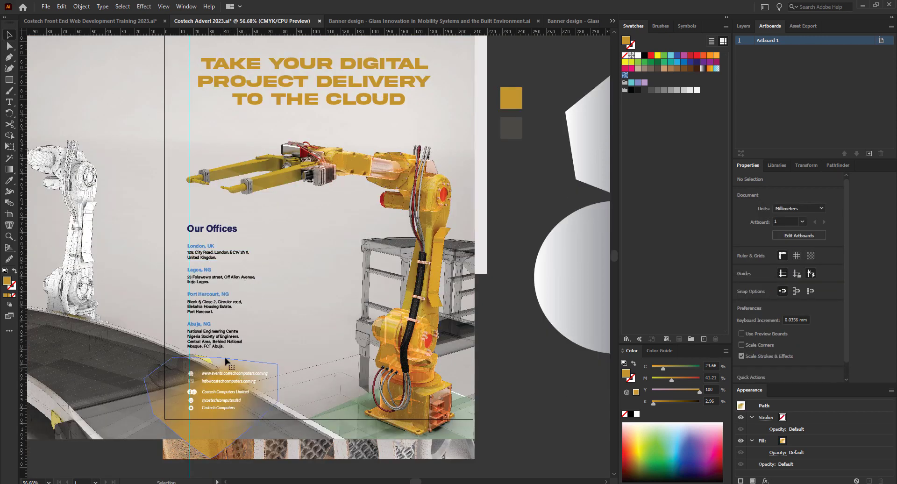
left_click(236, 371)
left_click(9, 182)
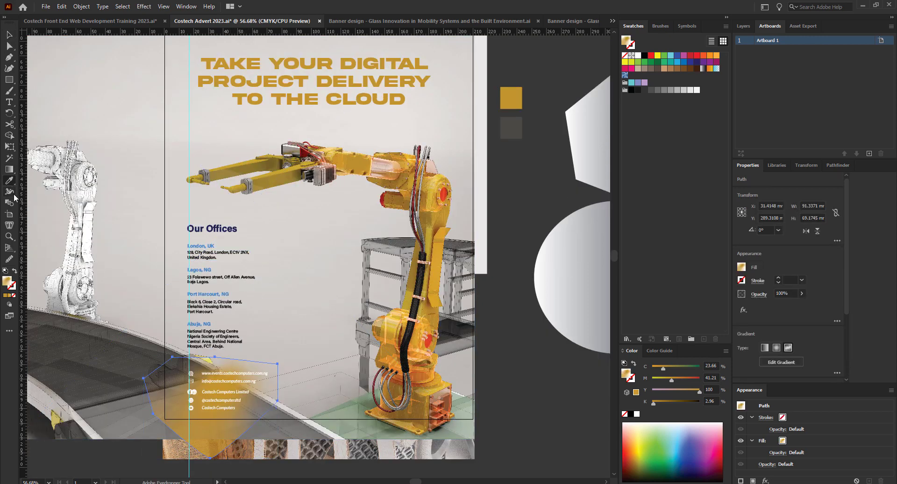
left_click(9, 35)
left_click(94, 251, "shift")
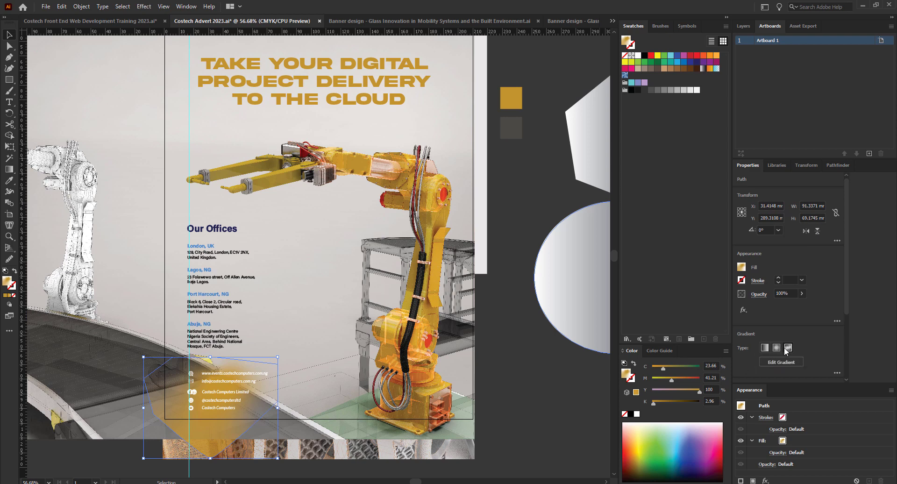
Deselect everything and switch to the Glass Innovation banner design document.
left_click(510, 358)
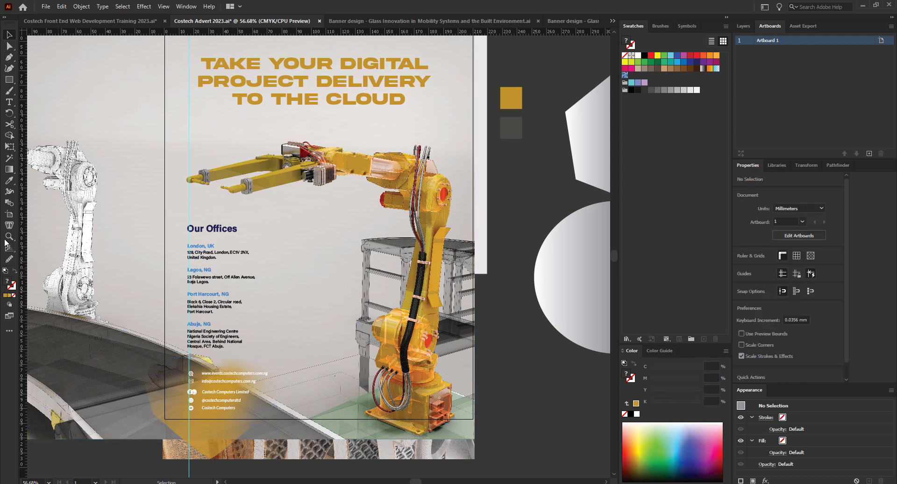
left_click(8, 171)
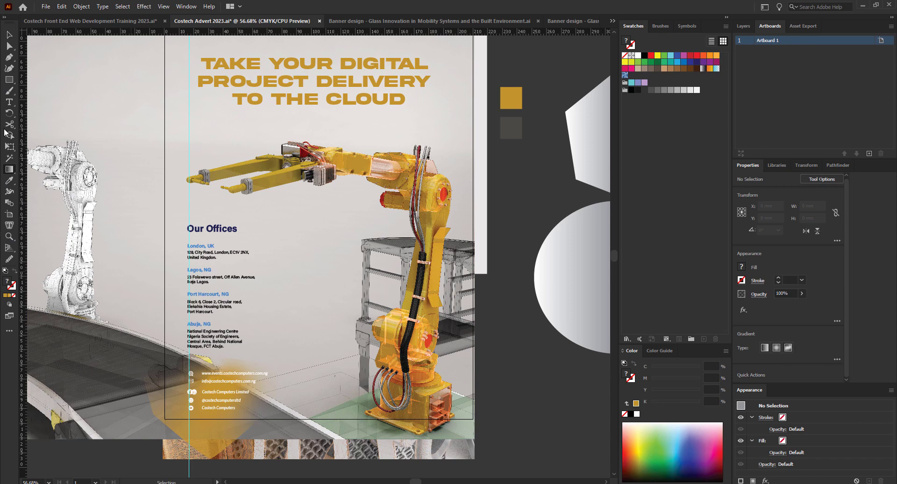
left_click(9, 35)
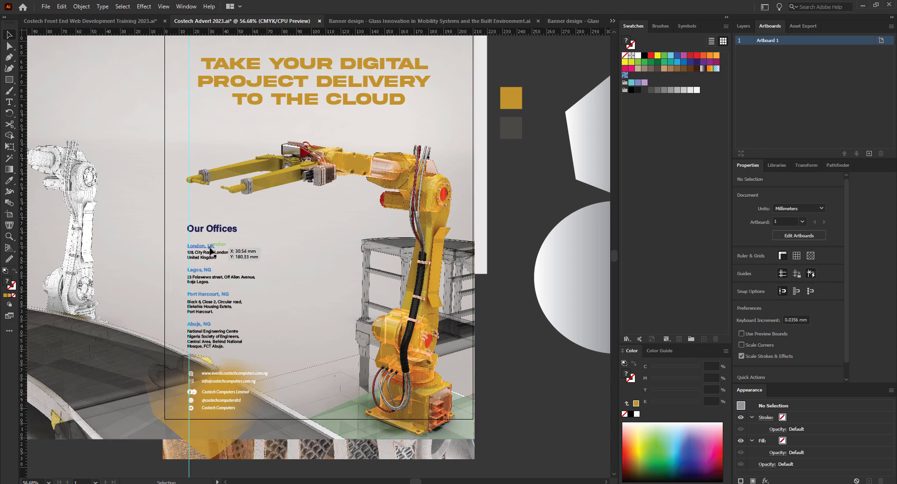
left_click(391, 23)
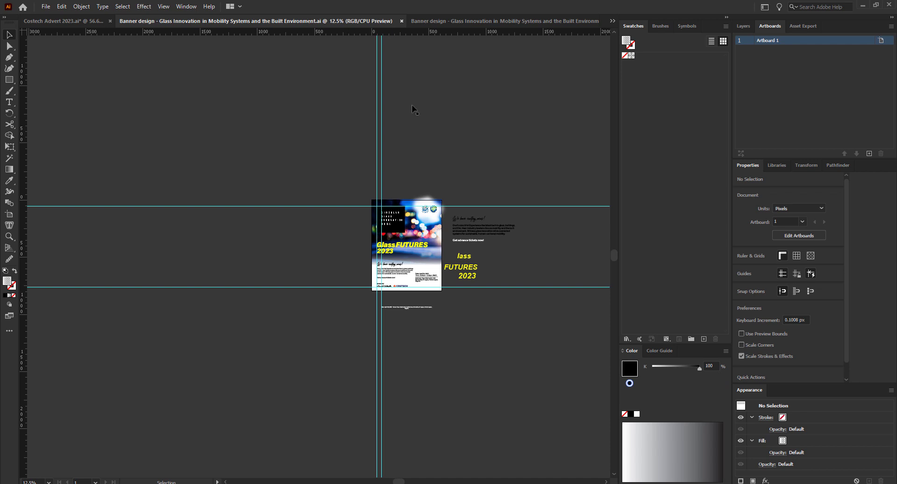
Move the banner's gradient panel left, inspect its top stop's settings, then undo the move.
scroll(427, 279, "up", 2)
left_click_drag(396, 248, 183, 249)
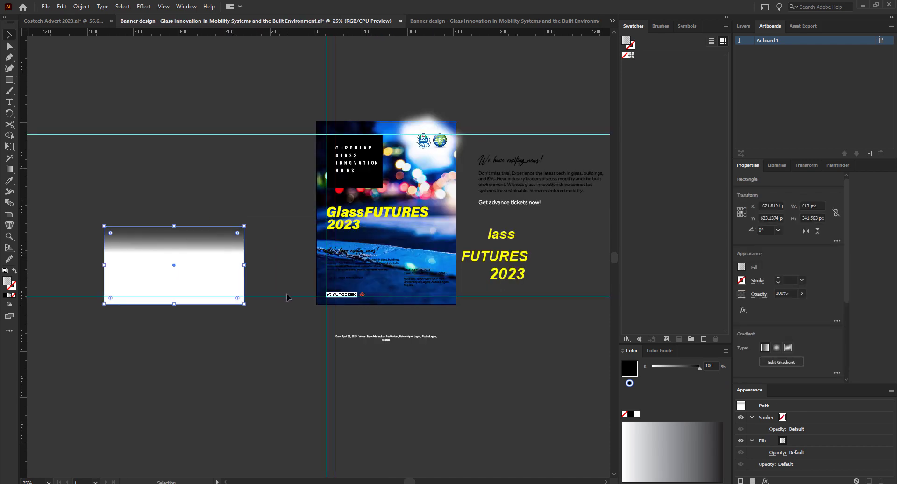
left_click(9, 169)
double_click(174, 224)
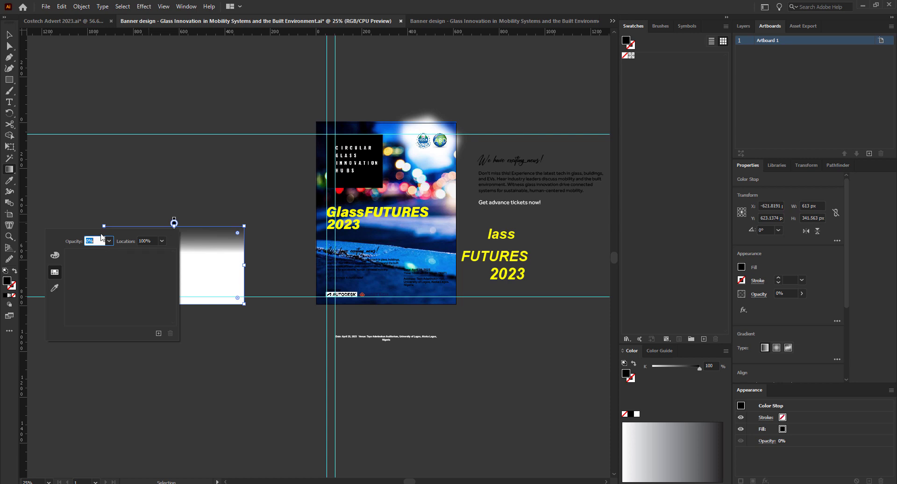
left_click(9, 35)
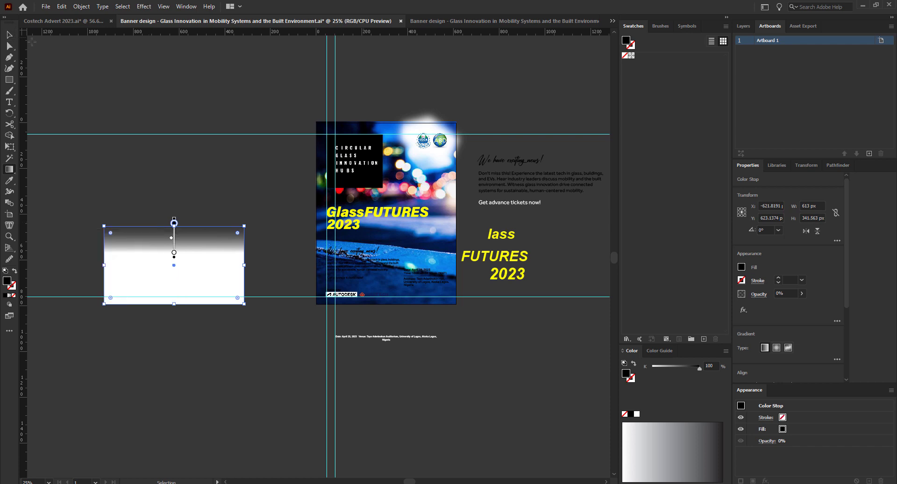
key("ctrl+z")
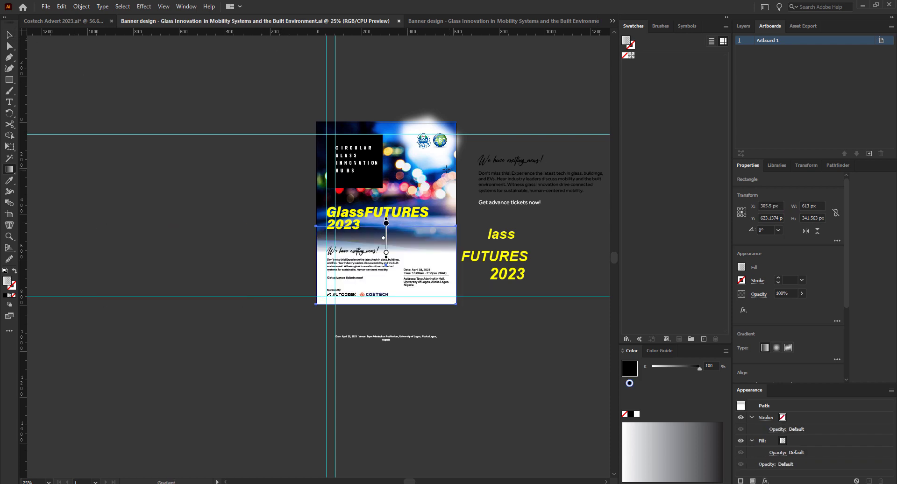
Select and right-click the blurred white glow, then return to the Costech Advert document.
left_click(9, 34)
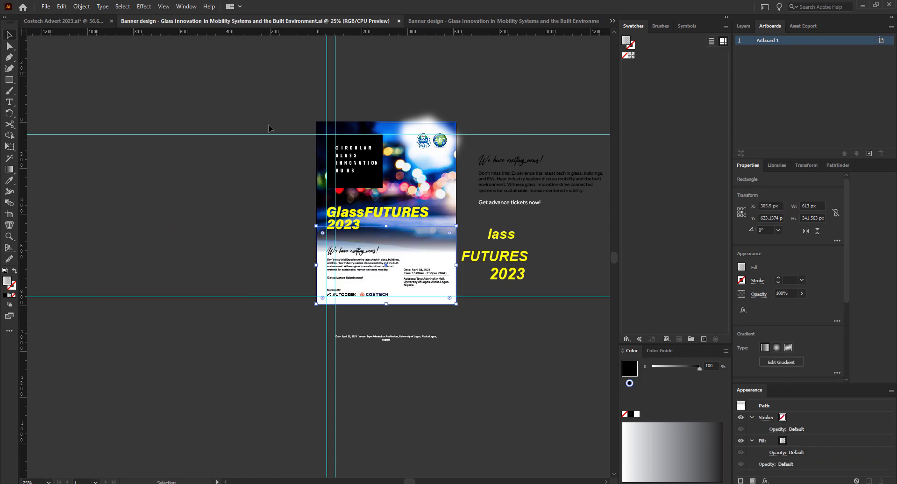
left_click(436, 162)
right_click(437, 162)
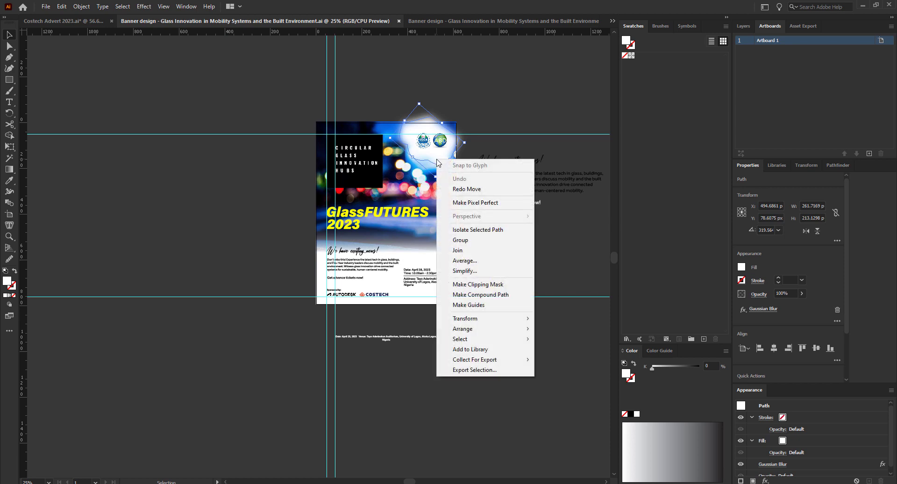
left_click(10, 171)
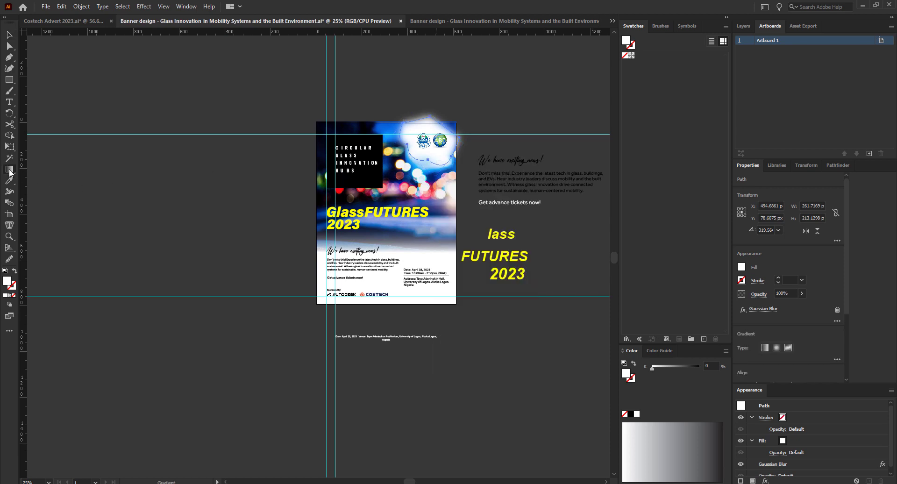
left_click(10, 35)
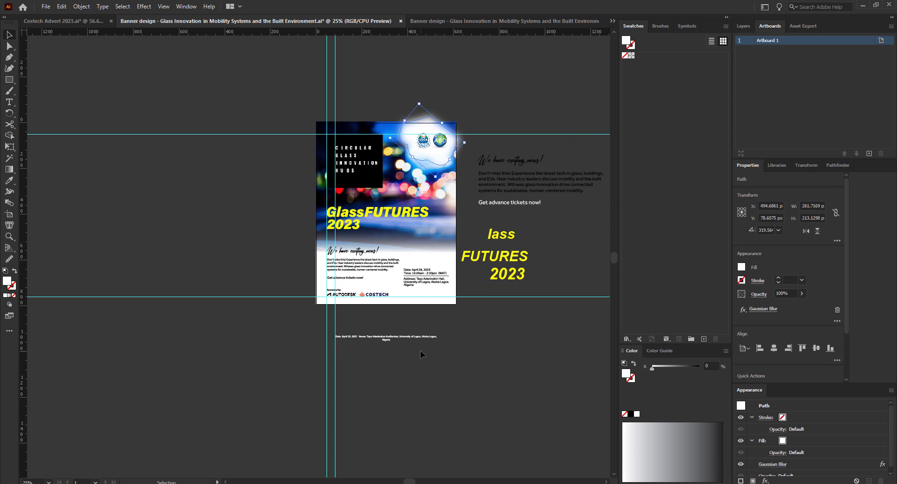
left_click(65, 21)
Delete and restore the orange gradient shape behind the contacts, then move it up about 9 mm.
left_click(207, 427)
key("ctrl+c")
key("Delete")
left_click(219, 421)
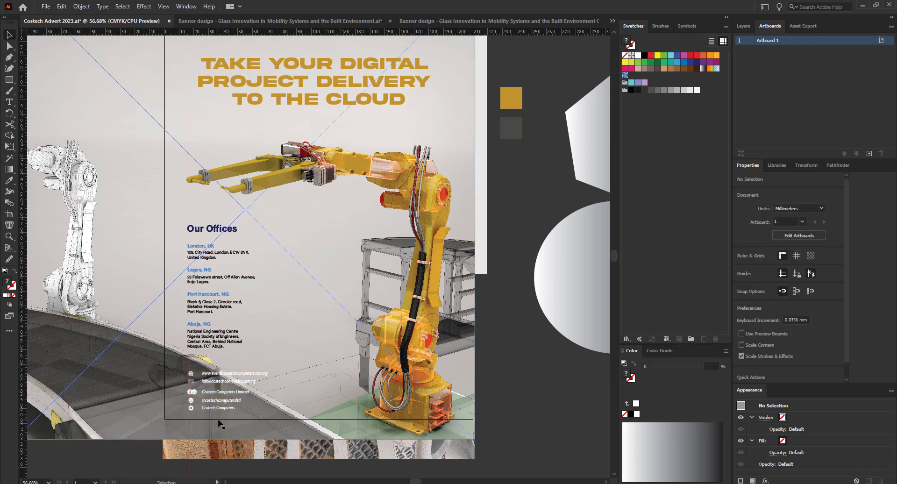
key("a")
left_click(242, 392)
key("ctrl+z")
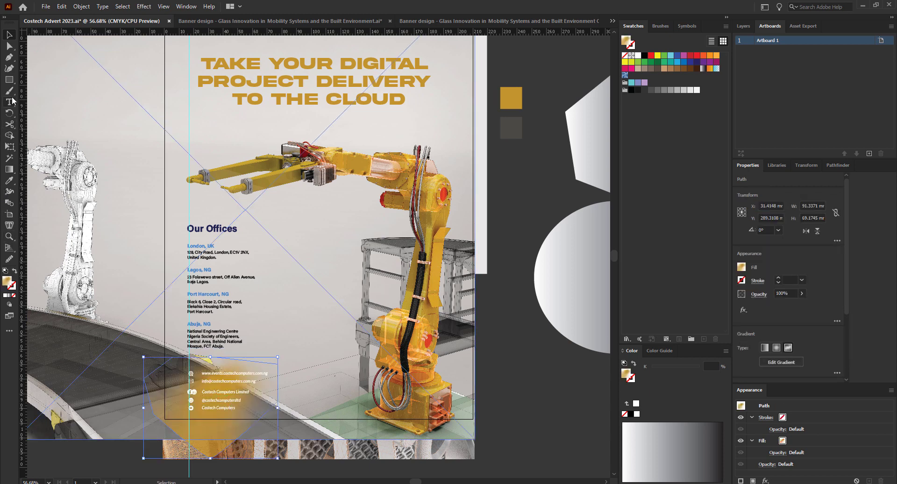
left_click_drag(270, 412, 270, 401)
Eyedrop the grey square's dark grey fill onto the shape and drag it slightly lower.
key("i")
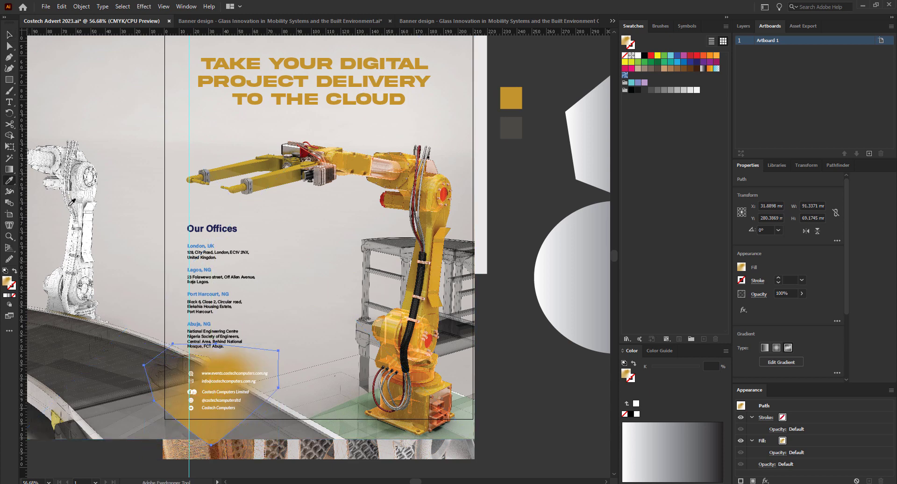
left_click(511, 128)
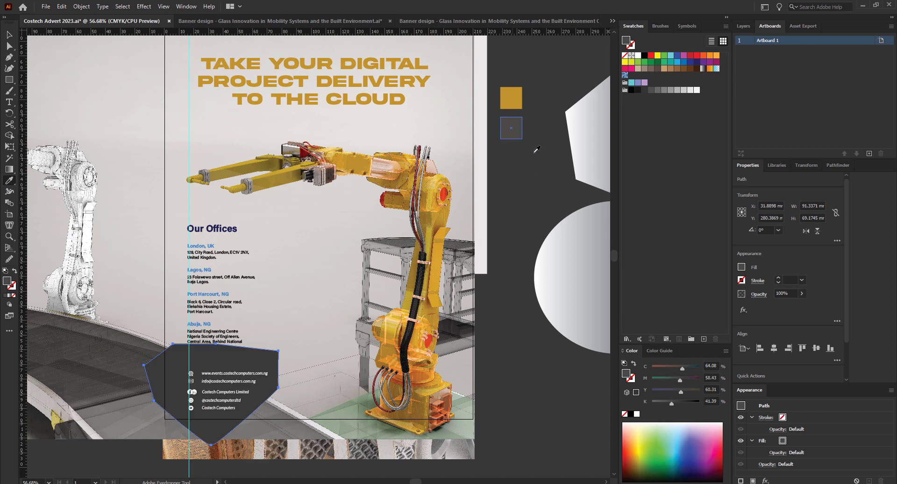
key("v")
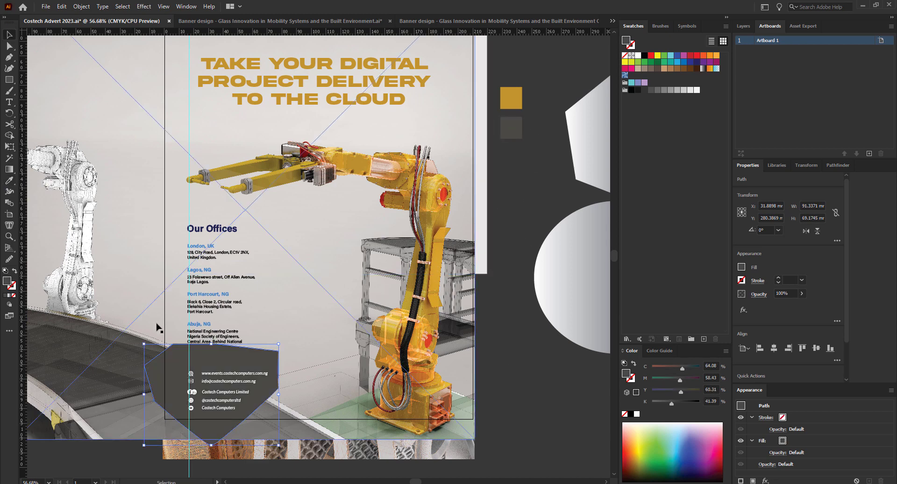
left_click_drag(238, 383, 242, 395)
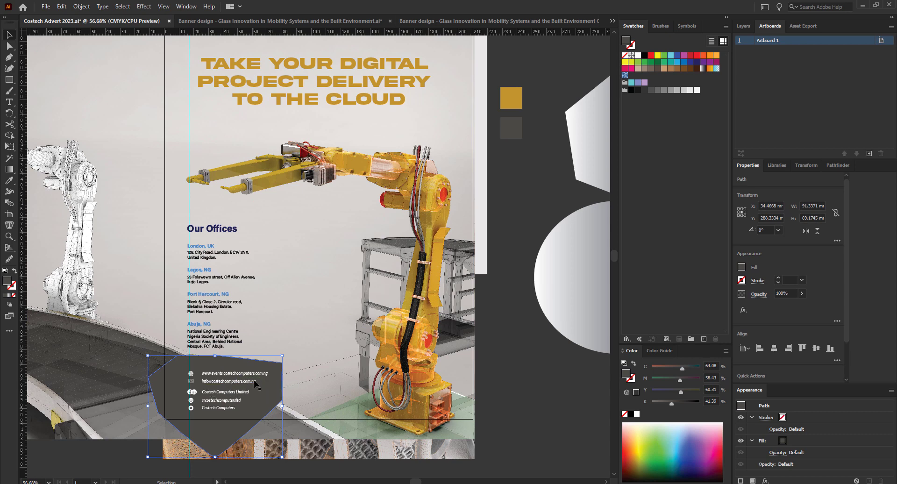
Apply Effect > Blur > Gaussian Blur with a 62.915-pixel radius to the dark grey shape.
left_click(144, 7)
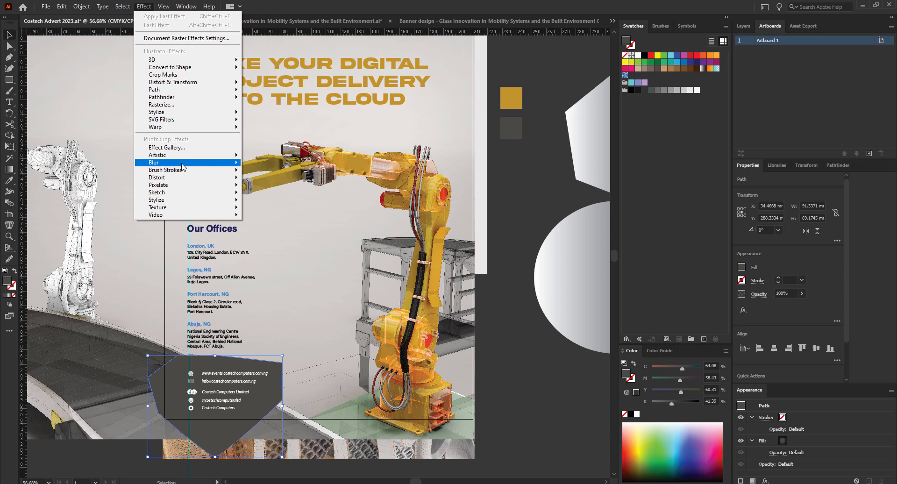
mouse_move(185, 164)
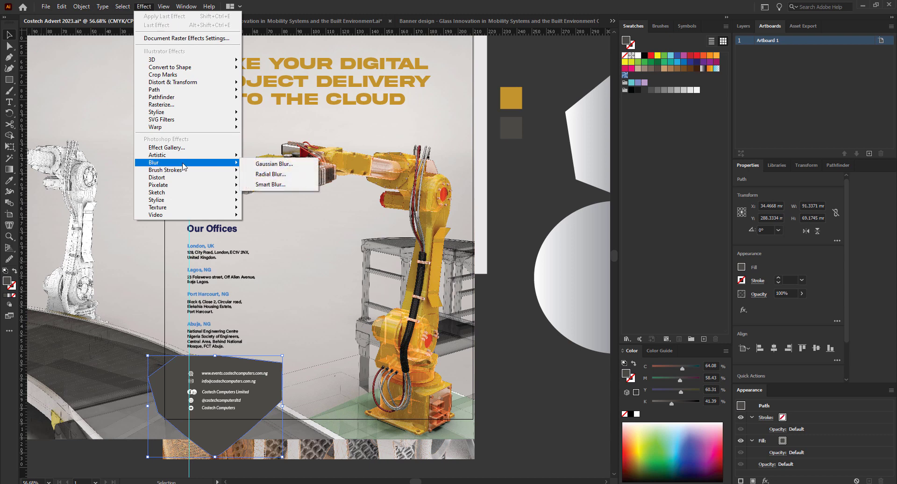
left_click(278, 166)
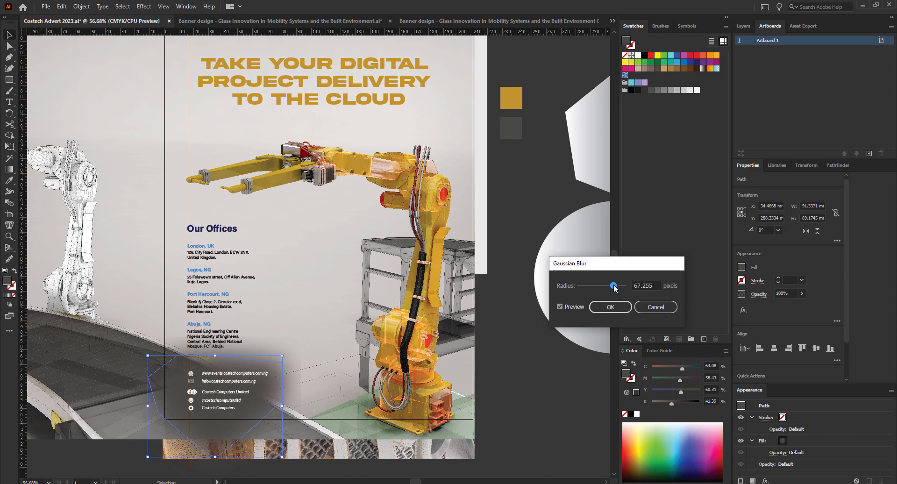
left_click_drag(614, 286, 621, 287)
left_click(612, 285)
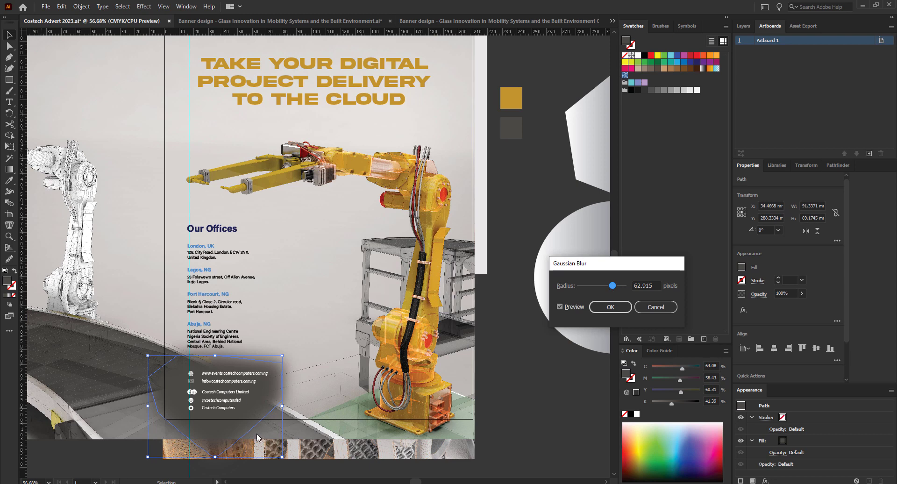
left_click(614, 306)
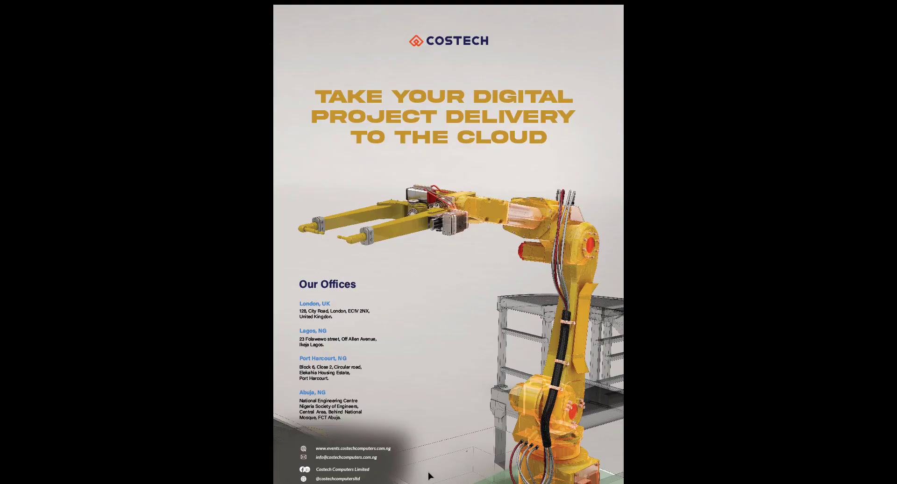
Preview the whole poster full screen, then return to the editing workspace.
scroll(429, 475, "up", 3)
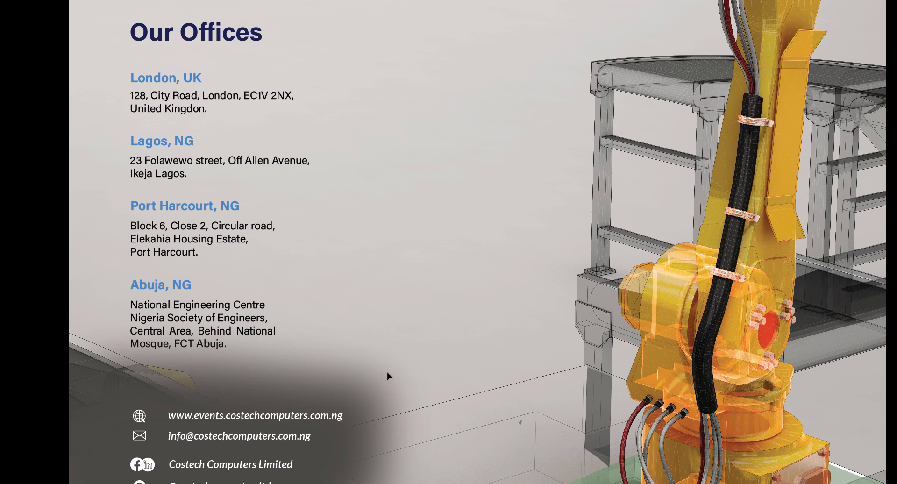
scroll(299, 334, "down", 3)
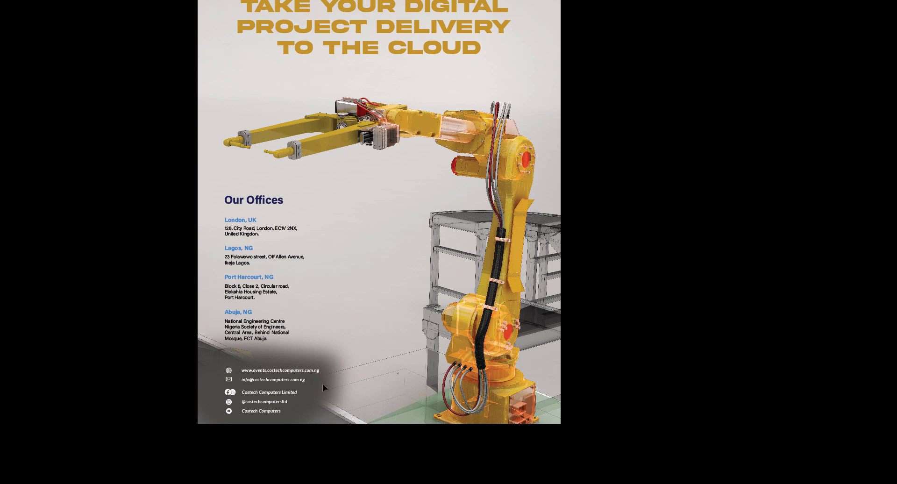
key("Escape")
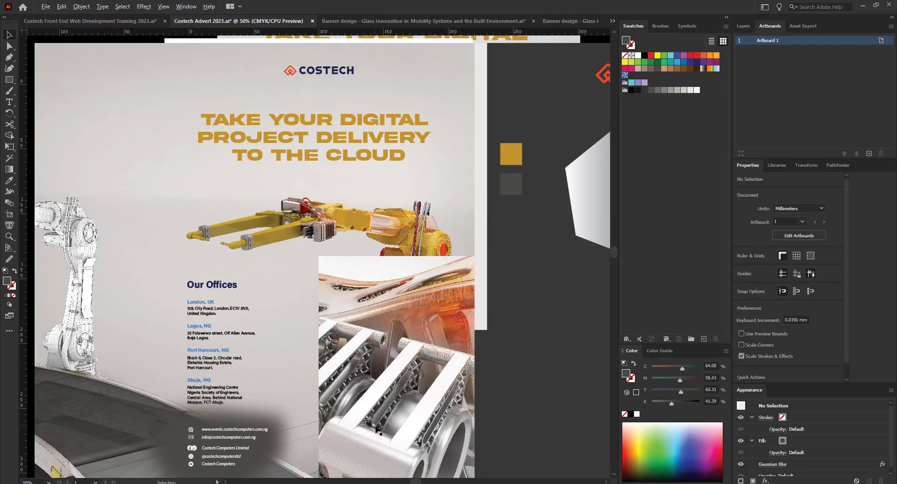
Select and delete the blurred dark grey shape behind the contact details.
scroll(372, 422, "down", 1, "alt")
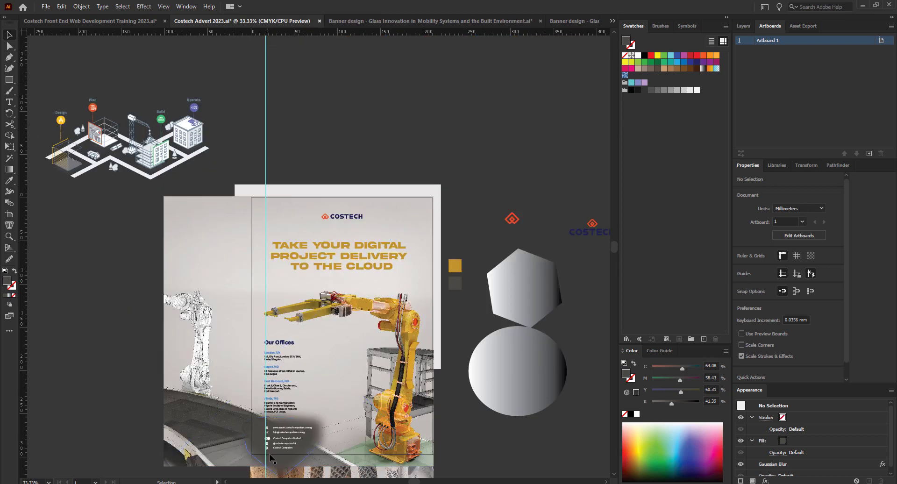
left_click(270, 454)
key("Delete")
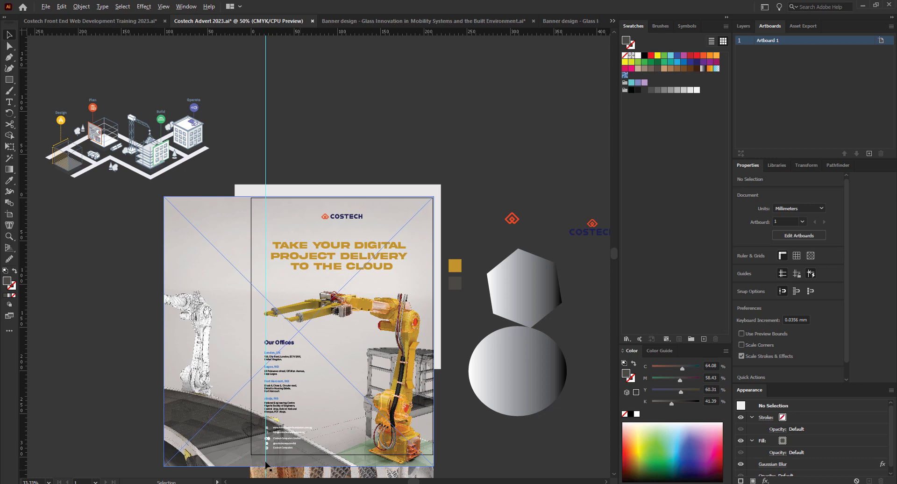
scroll(282, 451, "up", 3, "alt")
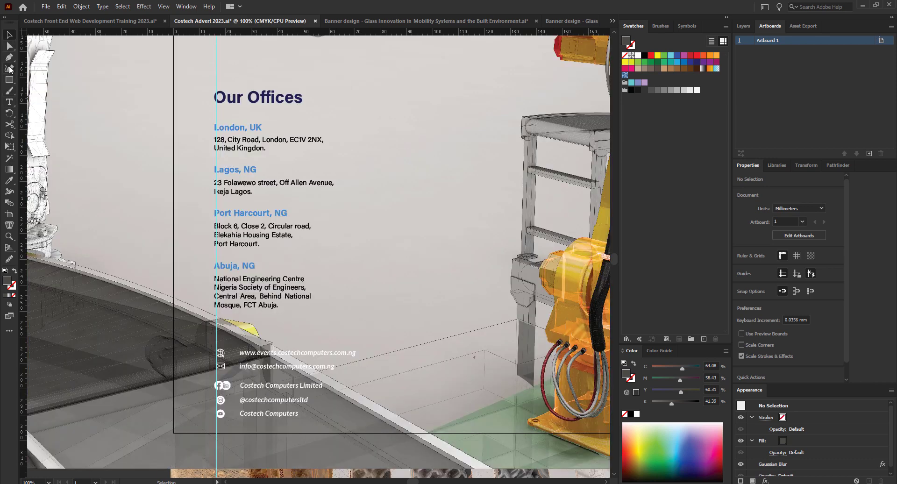
Draw a large closed Pen-tool polygon with curved corners around the contact area.
left_click(10, 57)
left_click_drag(143, 386, 176, 335)
left_click(177, 336)
left_click(248, 323)
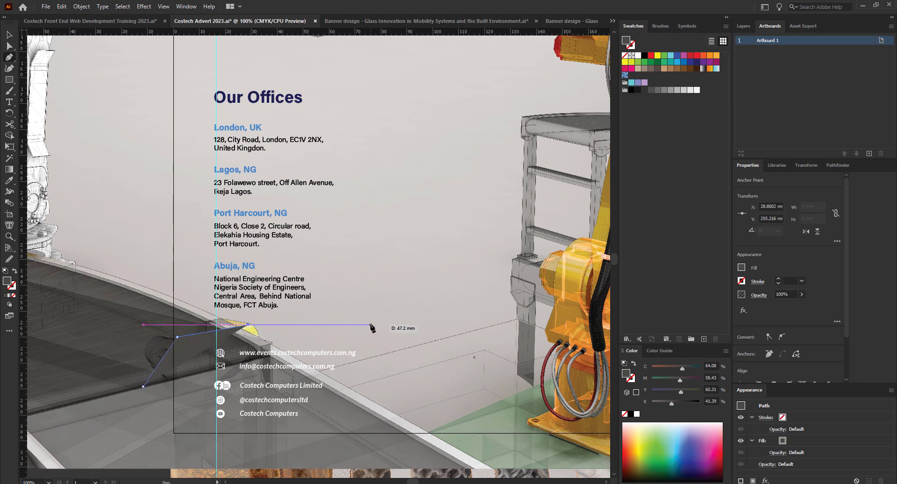
left_click(377, 335)
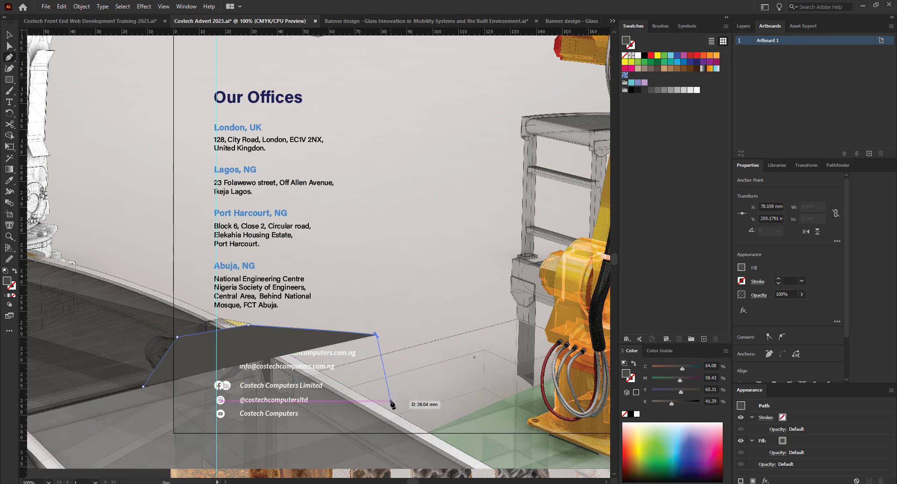
left_click_drag(392, 405, 393, 432)
left_click_drag(335, 407, 337, 446)
key("ctrl+z")
left_click(331, 448)
left_click(226, 454)
left_click_drag(164, 438, 154, 428)
left_click(143, 386)
left_click(177, 336)
left_click(248, 324)
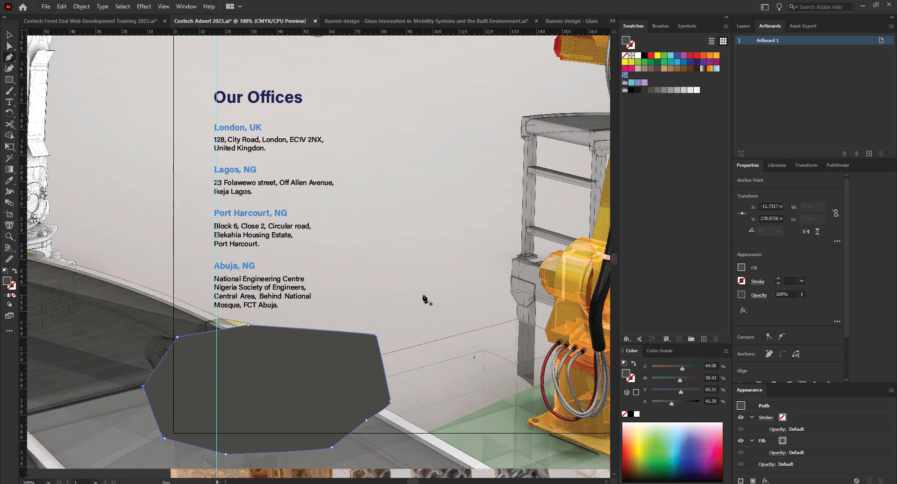
Bring the contact group to front and position the grey polygon behind the contact details.
key("v")
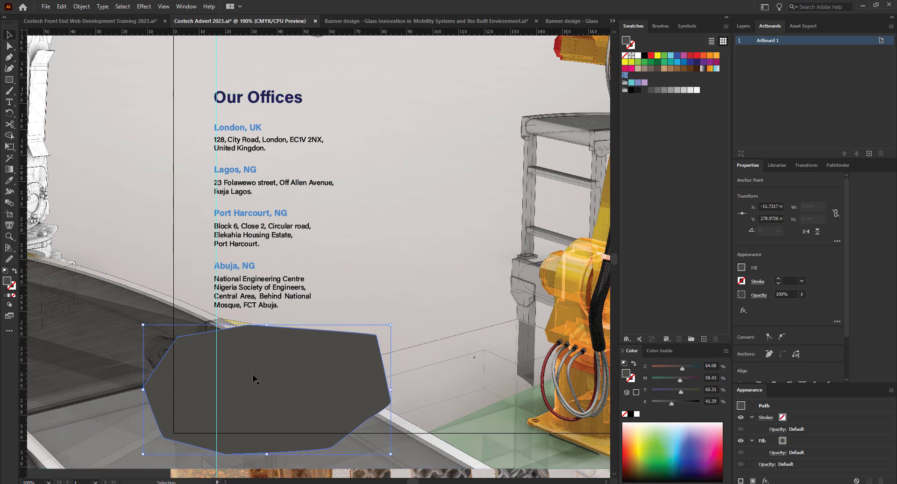
left_click_drag(303, 410, 421, 428)
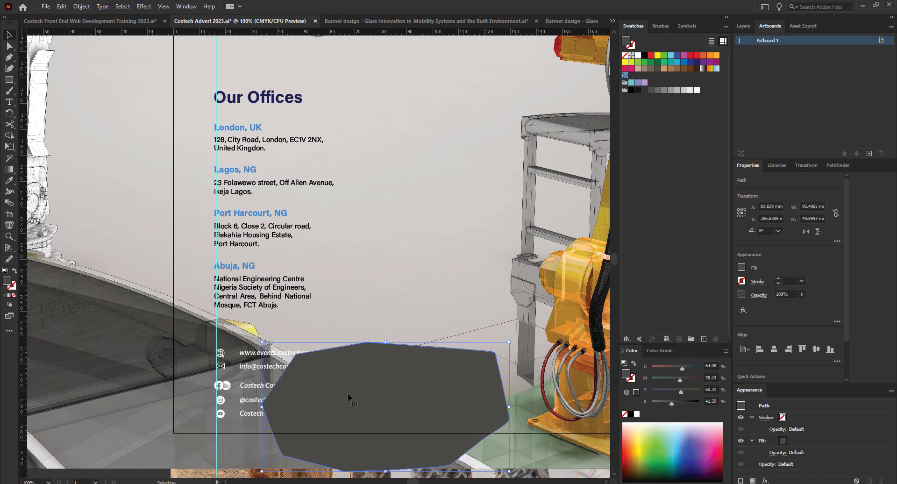
left_click(250, 386)
right_click(250, 387)
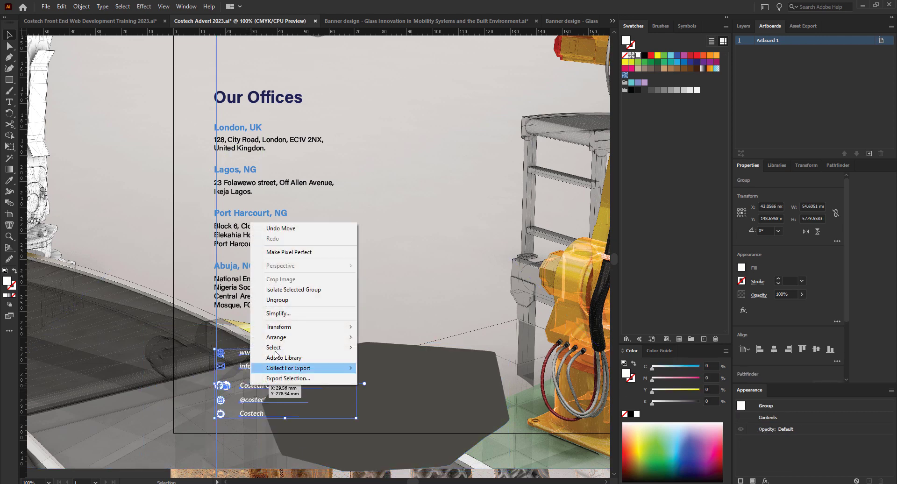
mouse_move(290, 338)
left_click(387, 337)
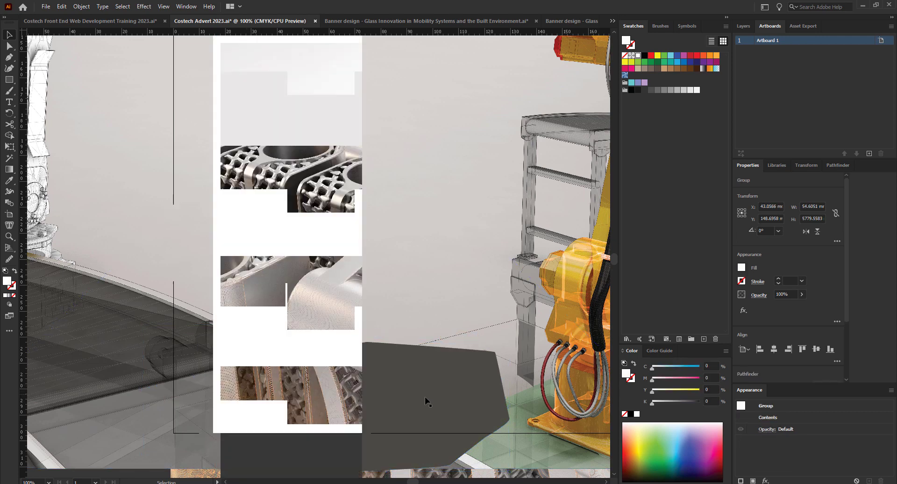
left_click_drag(432, 399, 361, 395)
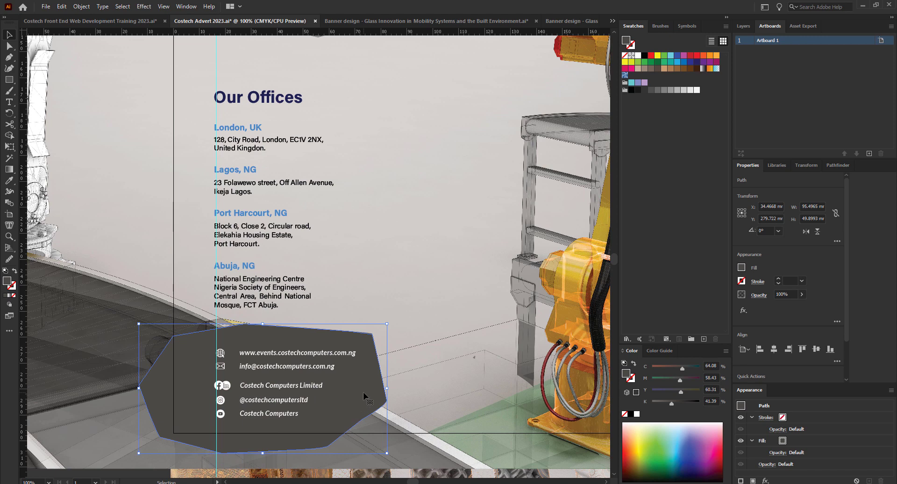
Apply a 62.915-pixel Gaussian Blur to the new grey polygon, briefly checking the Window menu.
left_click(144, 7)
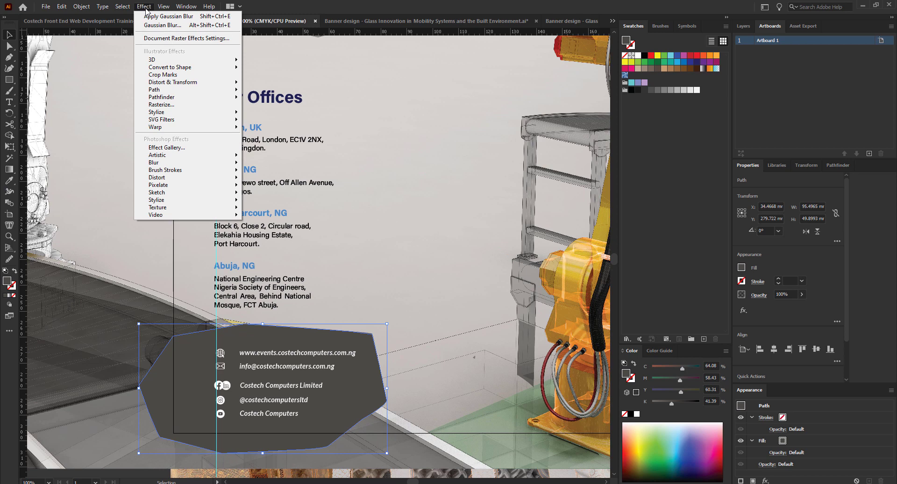
mouse_move(178, 163)
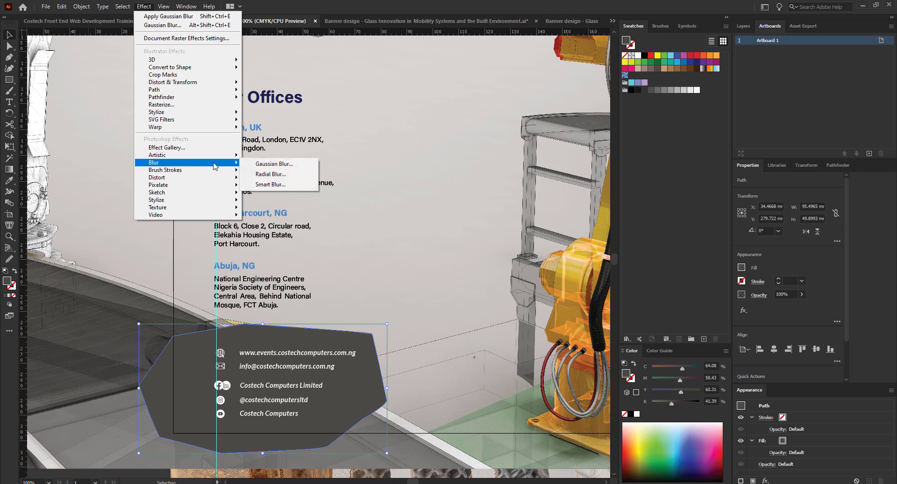
left_click(269, 165)
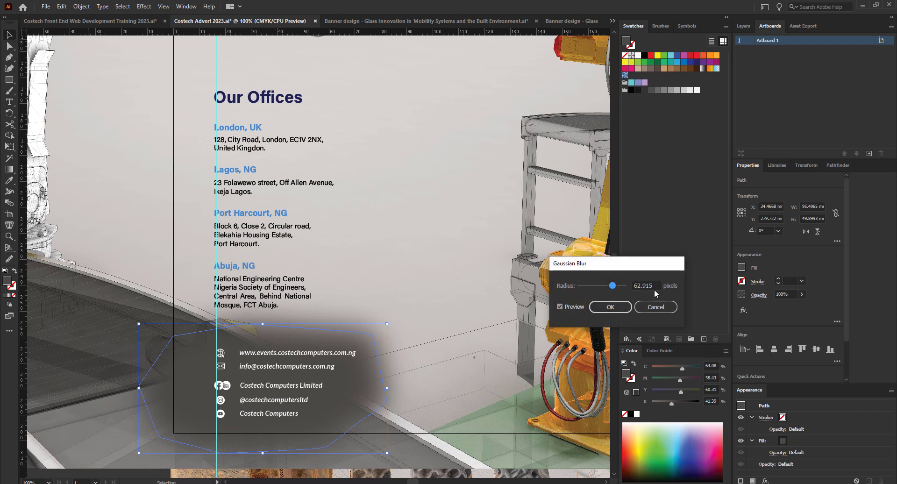
left_click(613, 310)
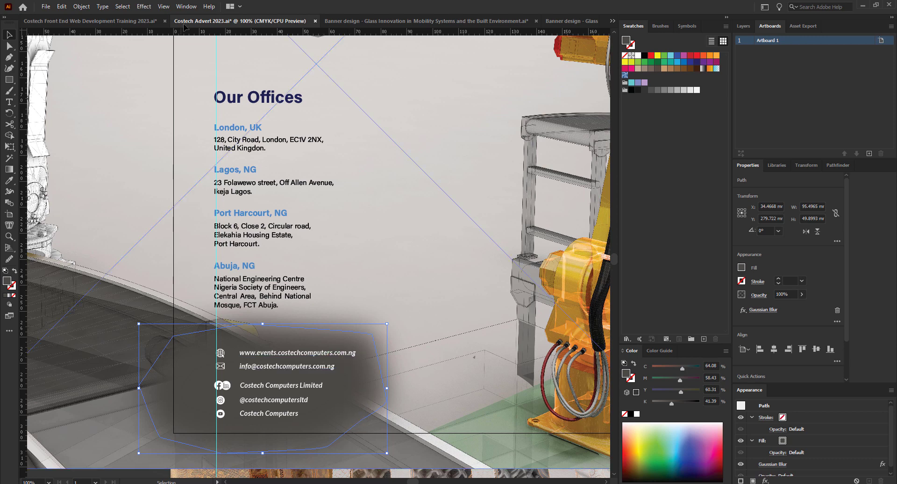
left_click(187, 6)
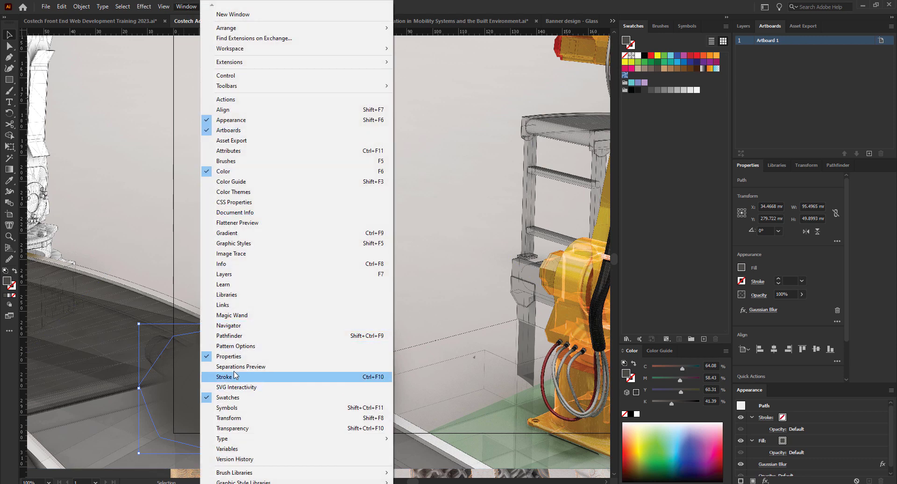
left_click(750, 167)
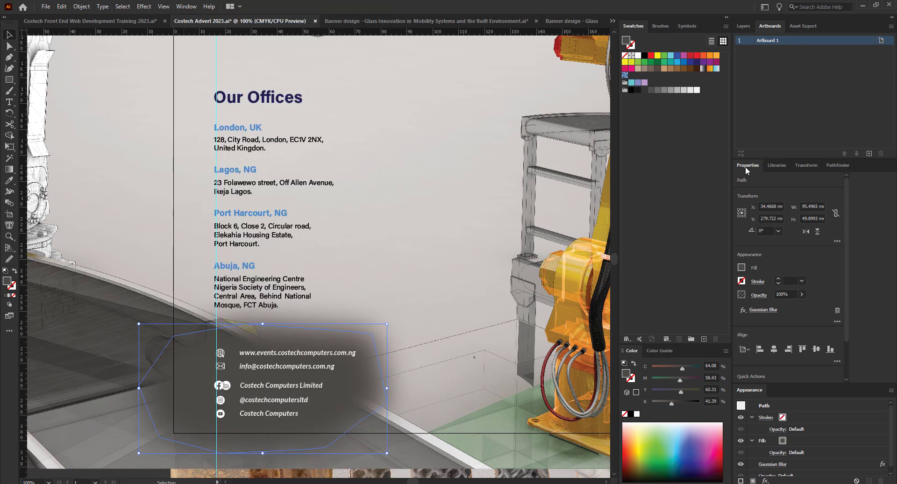
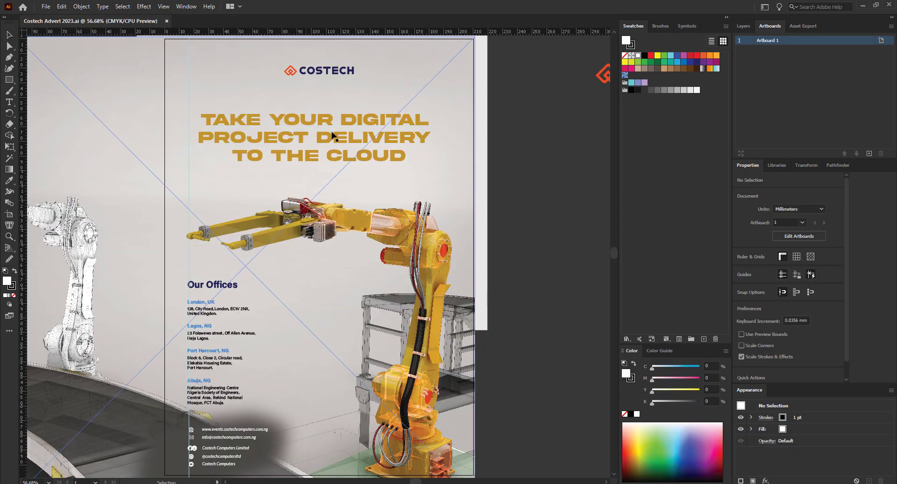
Select the blurred shape behind the contact details, glancing at the Effect menu without applying anything.
left_click(263, 460)
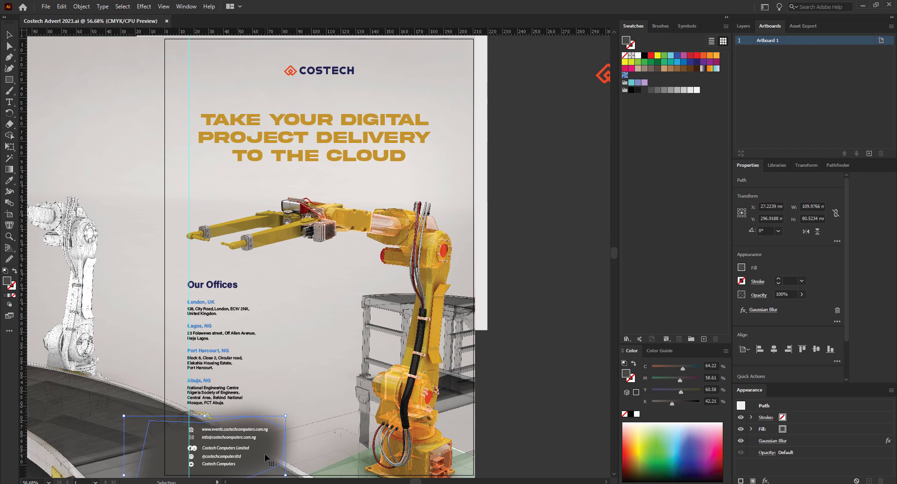
left_click(149, 7)
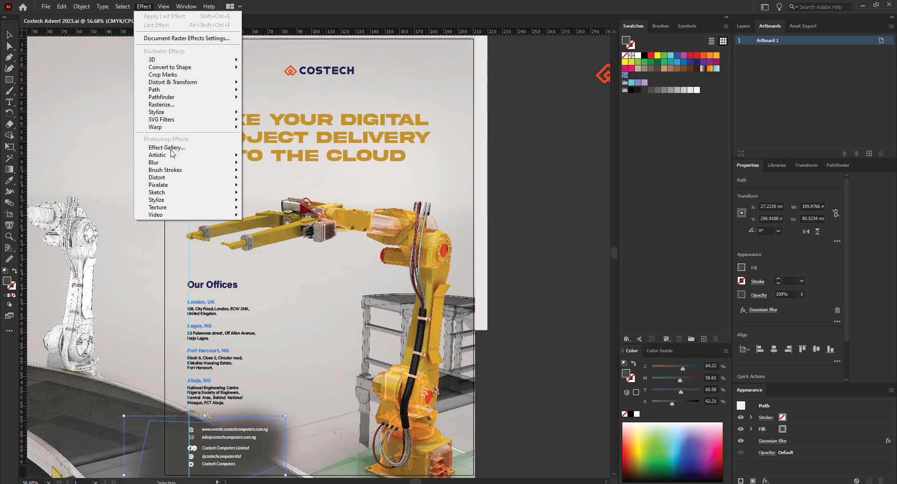
mouse_move(178, 156)
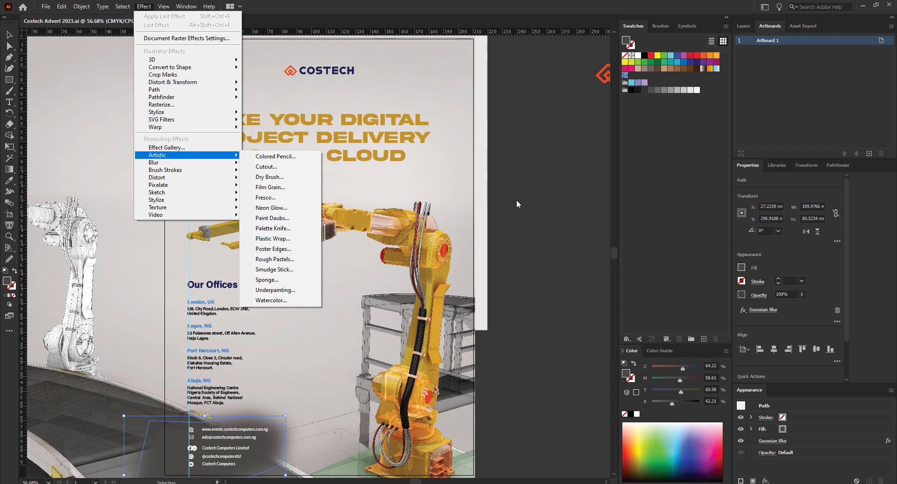
left_click(517, 200)
left_click(516, 200)
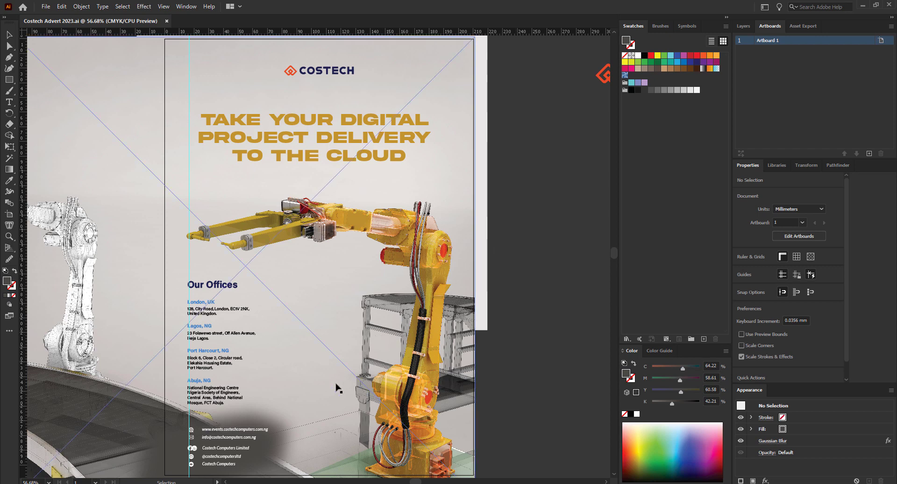
left_click(267, 439)
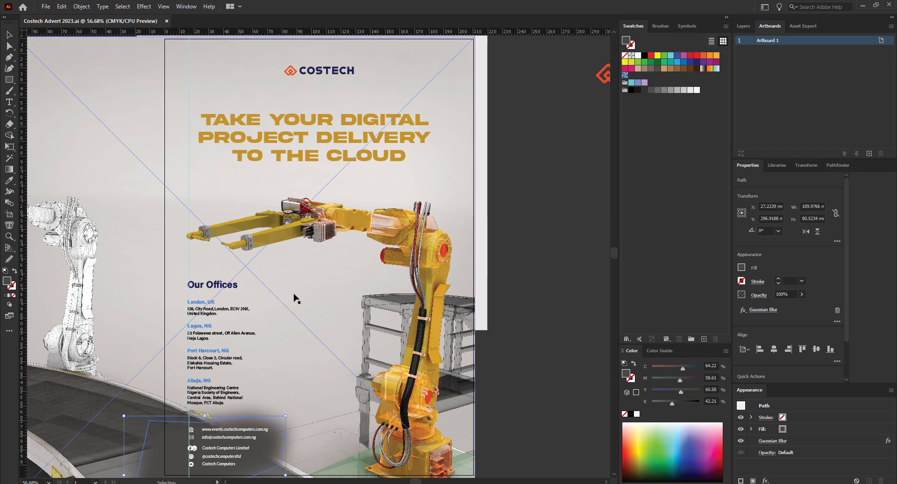
Eyedrop colours onto the blurred shape, trying orange-red and gold before settling on the Our Offices navy.
key("i")
left_click(442, 249)
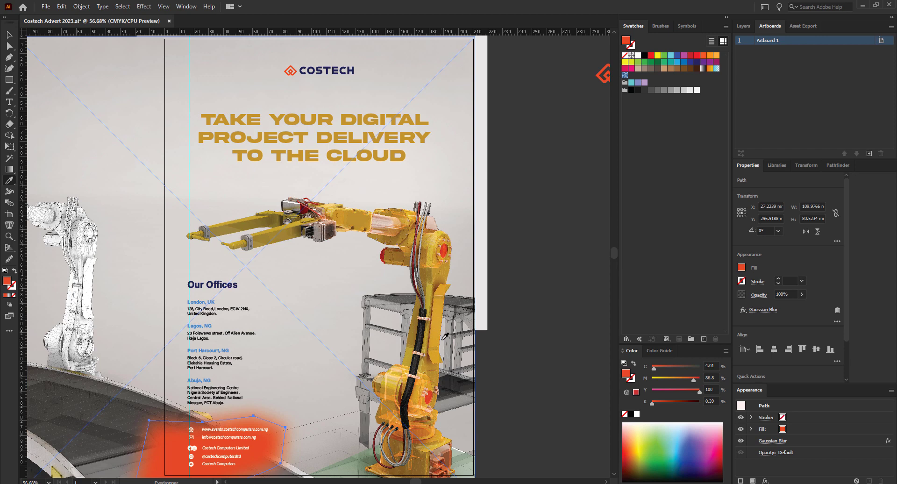
left_click(244, 137)
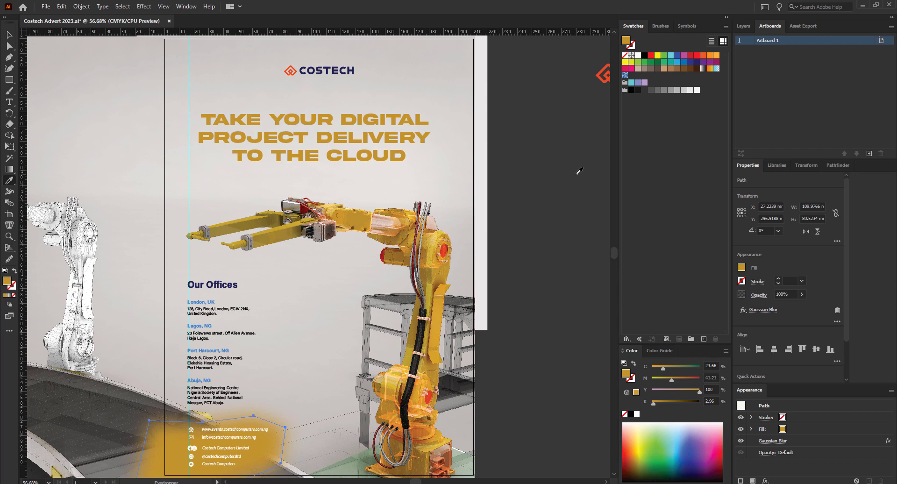
left_click(237, 285)
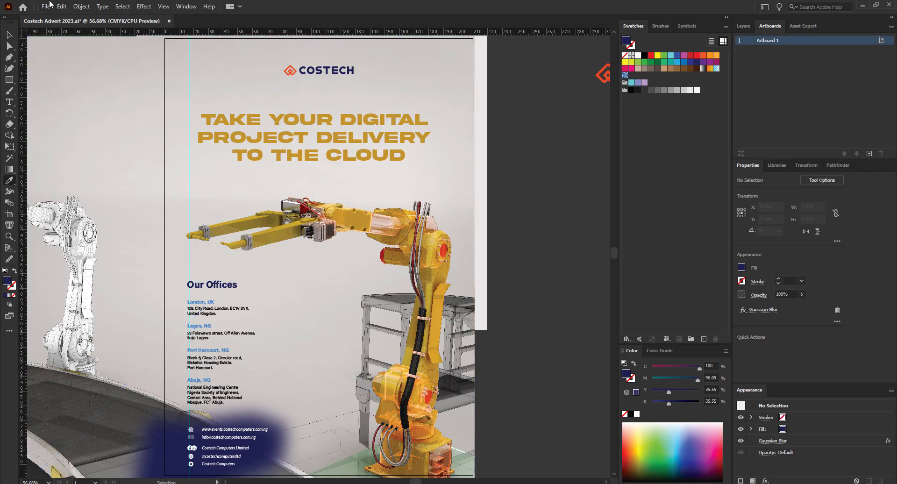
left_click(14, 33)
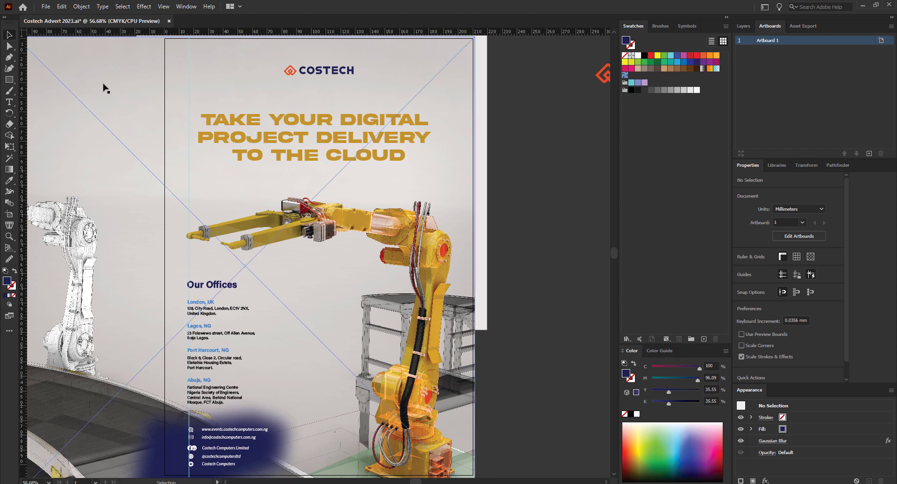
Draw a tall rectangle beside the artboard and give it a linear gradient running top to bottom.
left_click(8, 80)
mouse_move(520, 89)
left_mouse_down()
mouse_move(581, 276)
mouse_move(581, 363)
left_mouse_up()
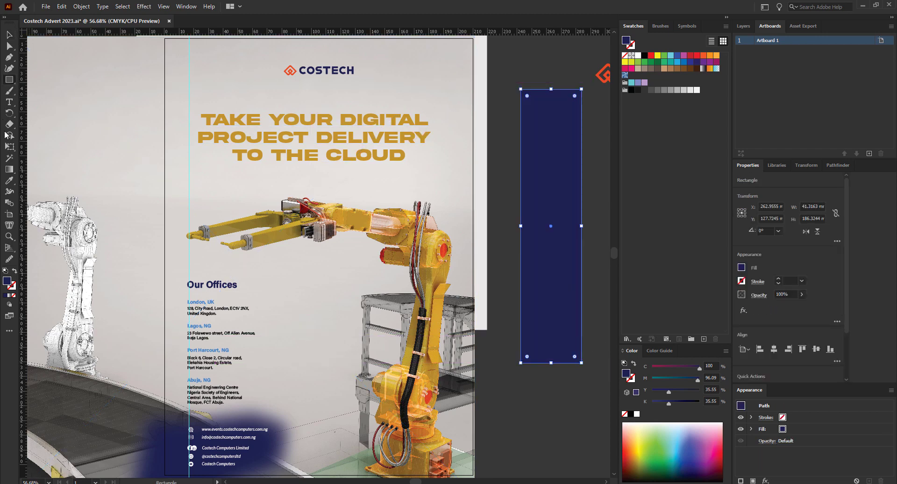
left_click(9, 169)
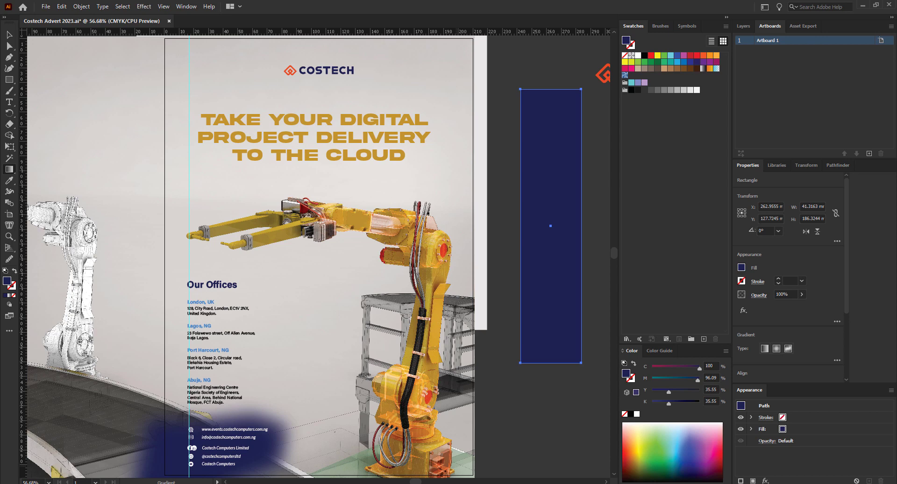
left_click(9, 36)
left_click(573, 433)
left_click(562, 343)
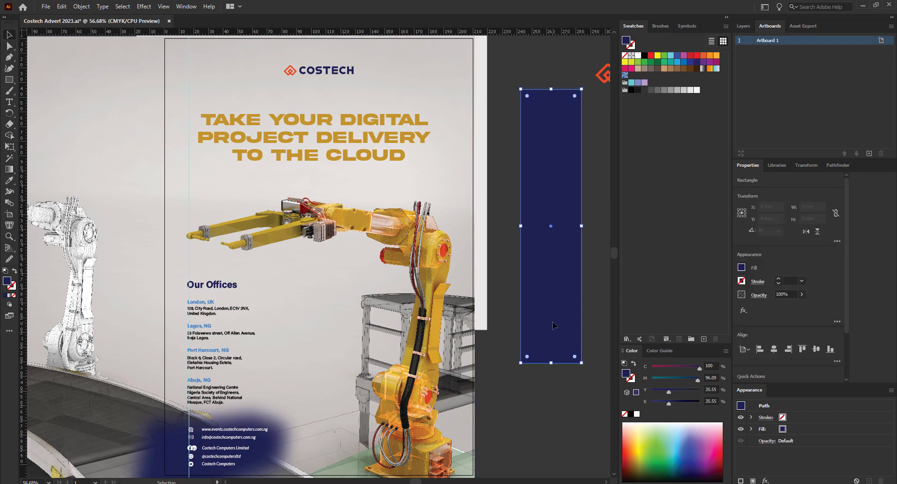
left_click(9, 170)
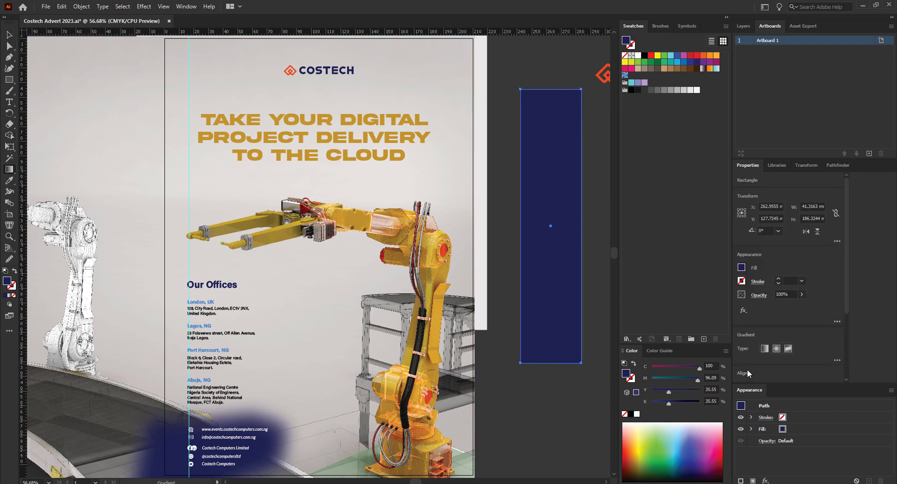
left_click(765, 349)
left_click_drag(551, 132, 550, 323)
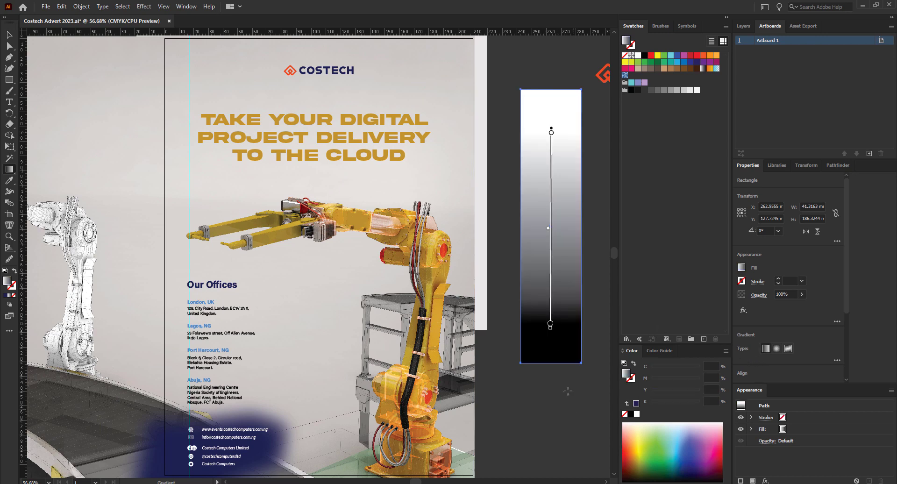
Make the bottom gradient stop pink and the top stop navy at 20% opacity.
double_click(550, 322)
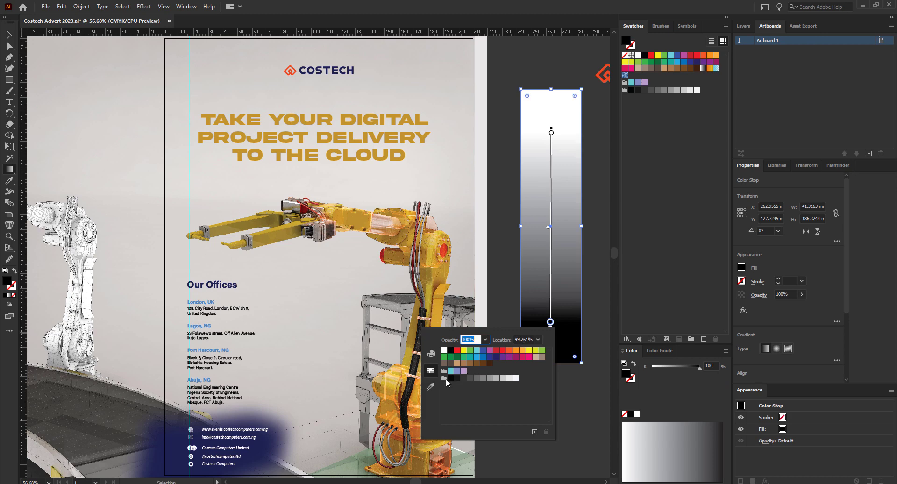
left_click(529, 356)
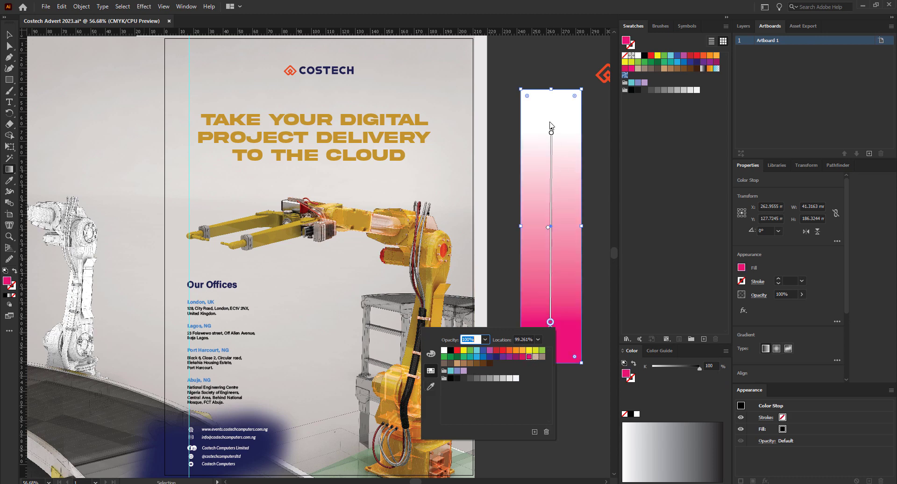
left_click(551, 132)
double_click(552, 133)
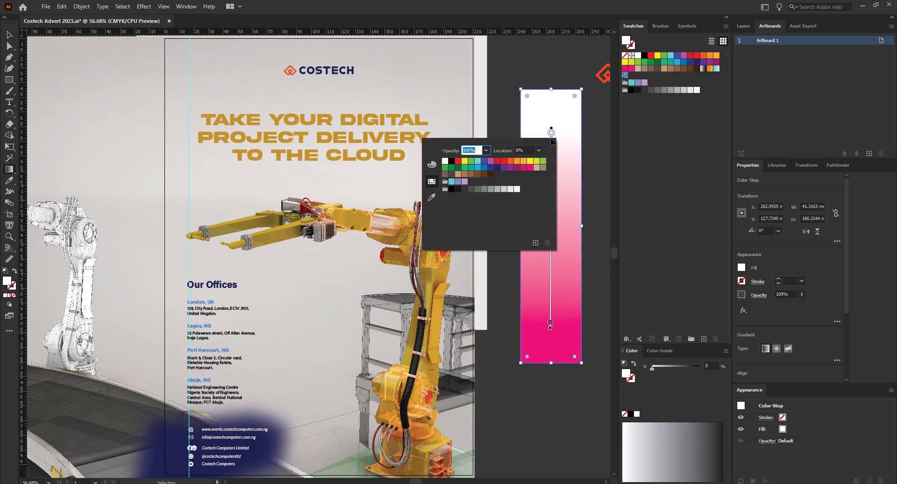
left_click(498, 168)
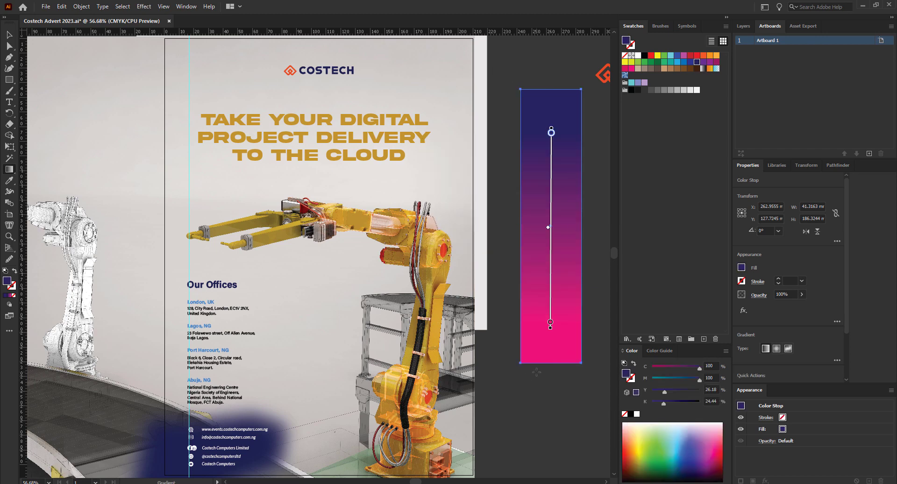
double_click(551, 134)
left_click(486, 150)
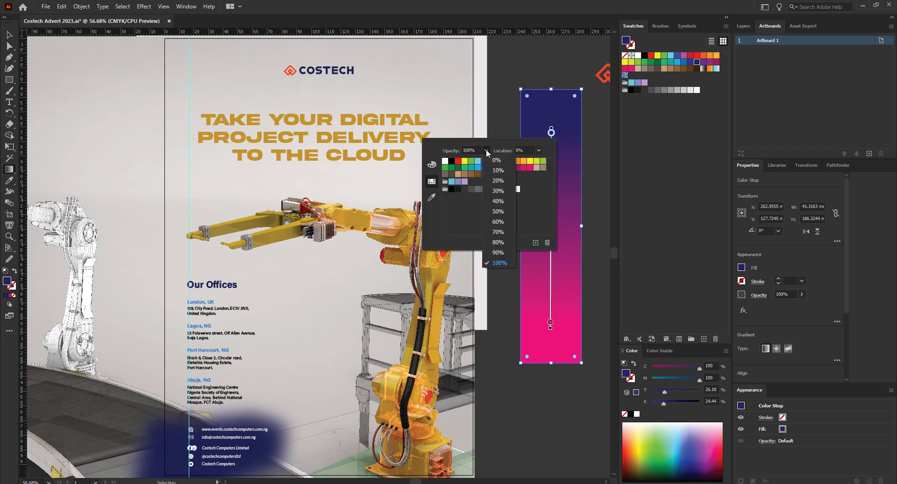
left_click(498, 181)
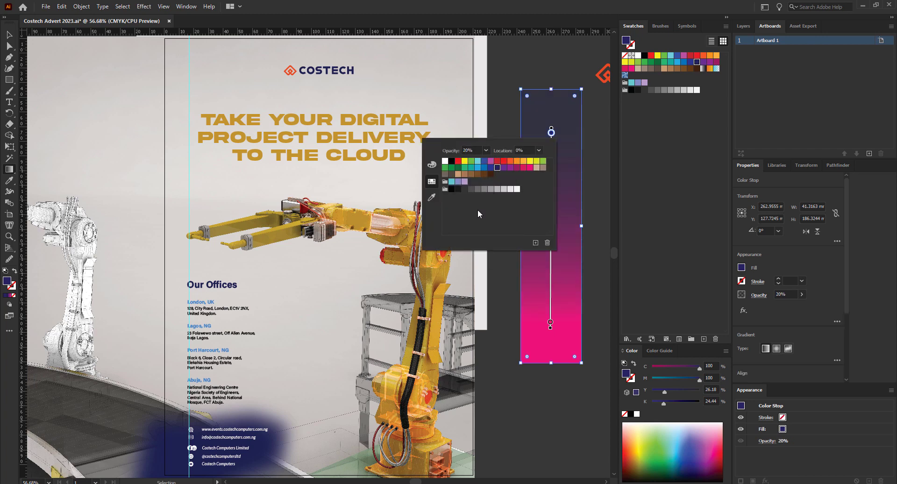
left_click(7, 37)
left_click(9, 34)
Move the gradient rectangle over the robot arm and try 30% then 50% top-stop opacity.
left_click_drag(572, 293, 441, 304)
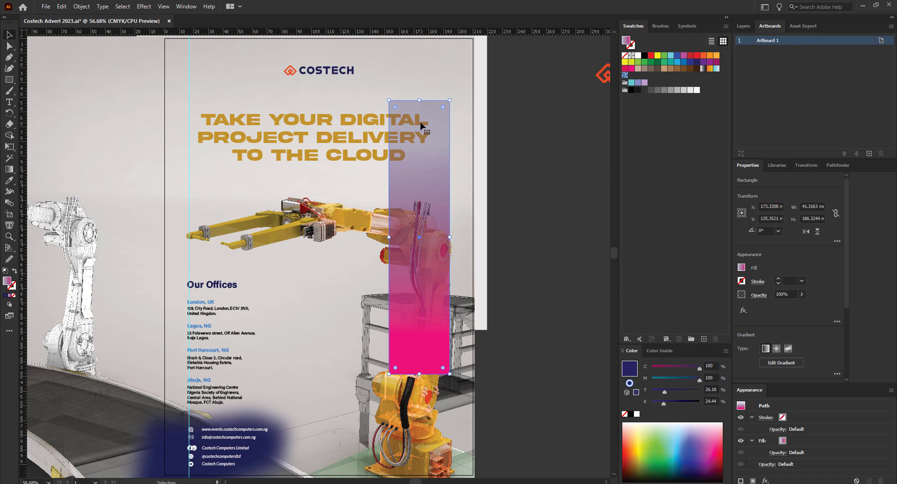
left_click(9, 169)
left_click(420, 144)
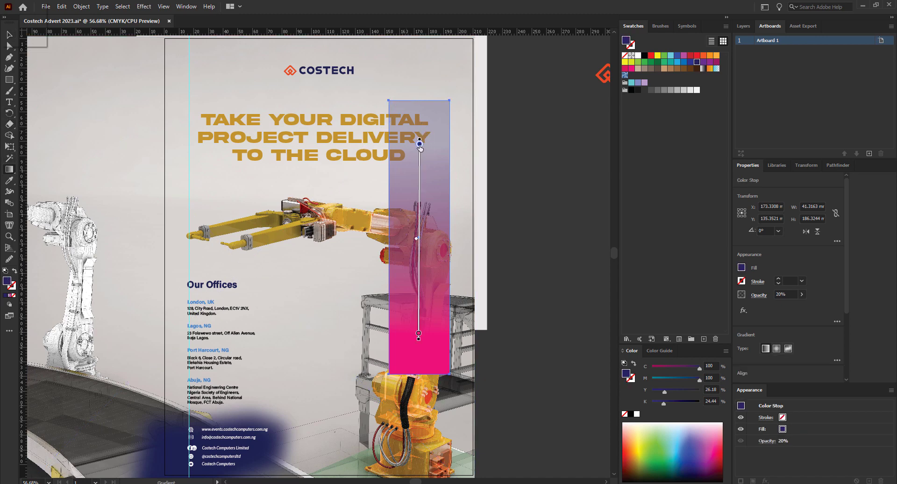
double_click(419, 143)
left_click(354, 161)
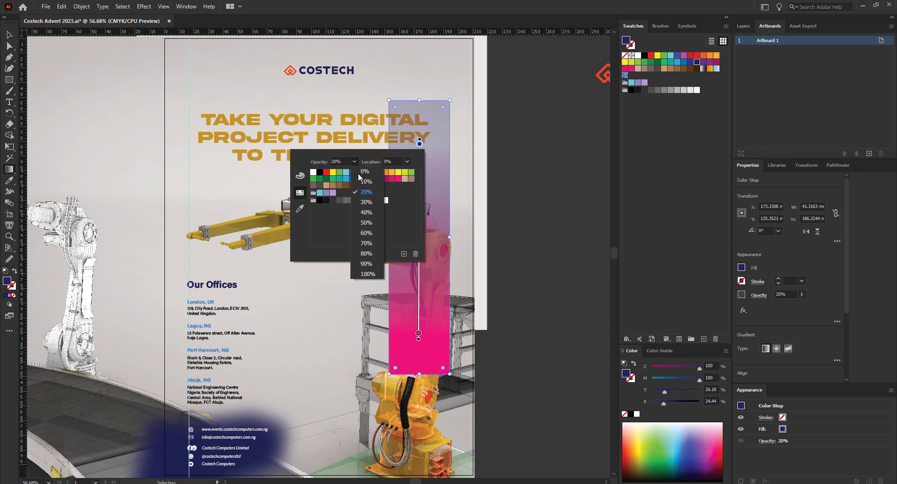
left_click(366, 203)
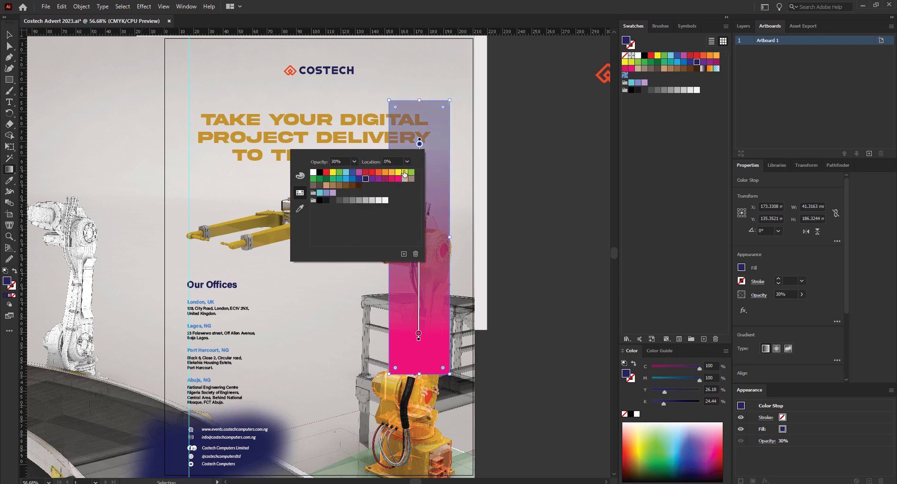
left_click(355, 162)
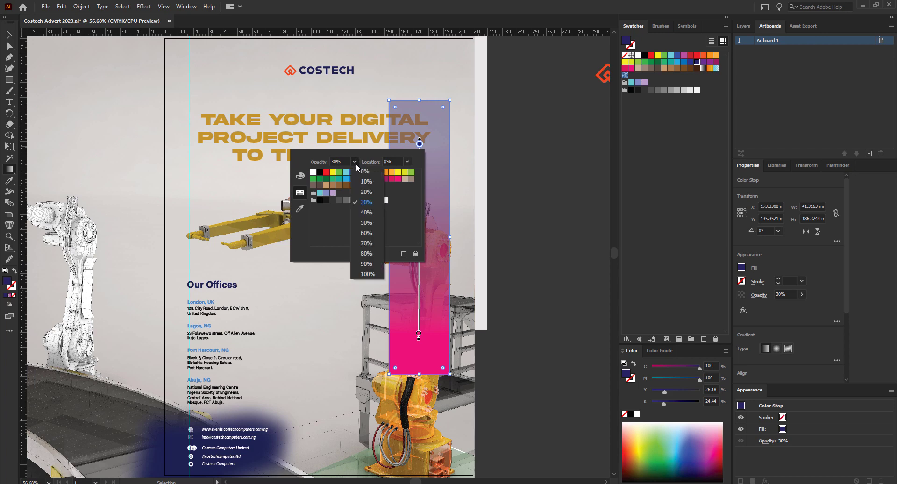
left_click(368, 226)
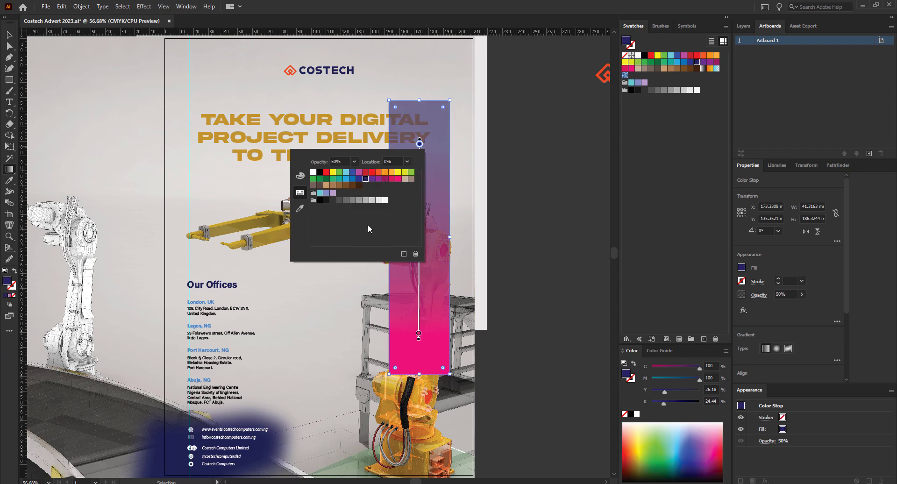
Test 80%, 90% and 100% top-stop opacity, then set the top stop to 0%.
left_click(354, 160)
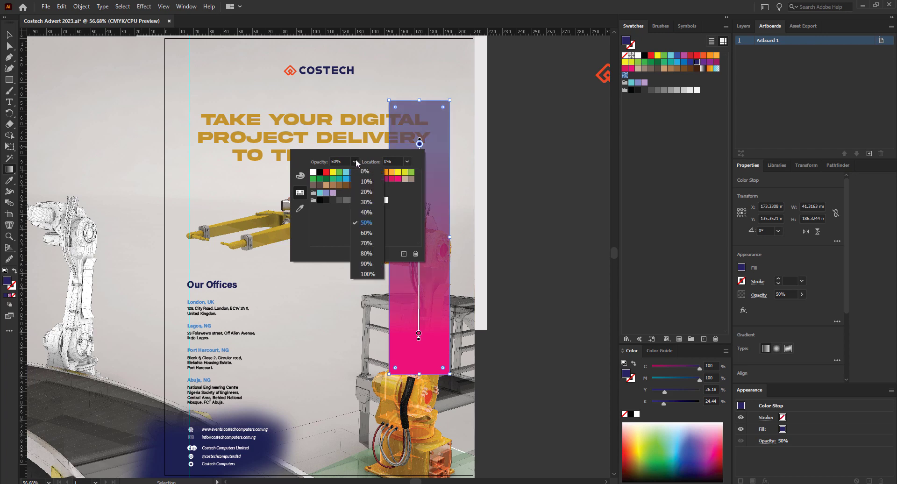
left_click(369, 252)
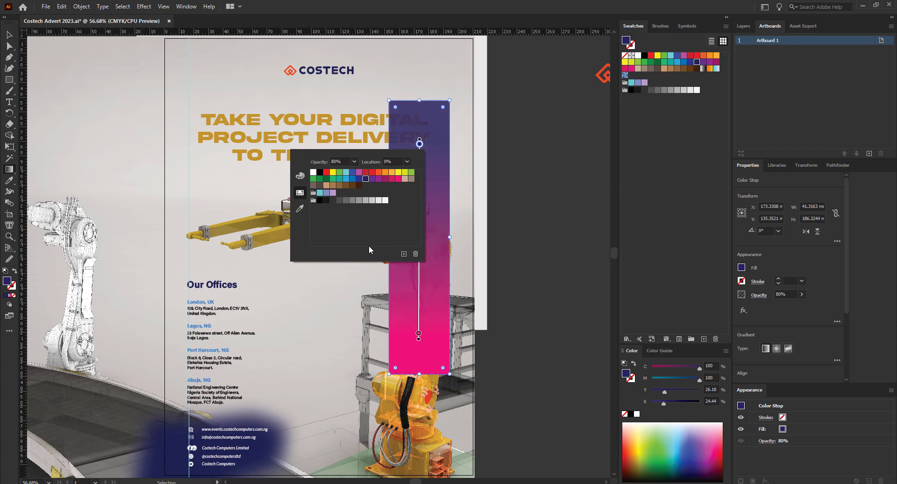
left_click(355, 161)
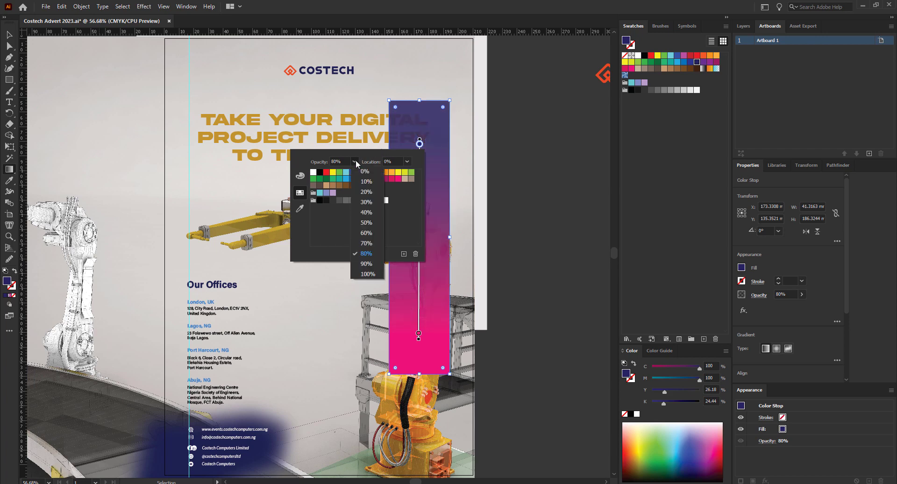
left_click(367, 264)
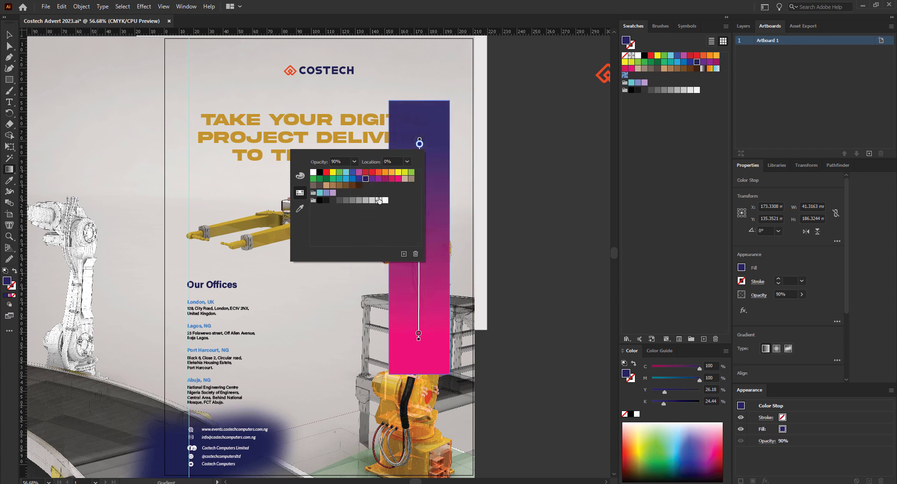
left_click(354, 161)
left_click(369, 280)
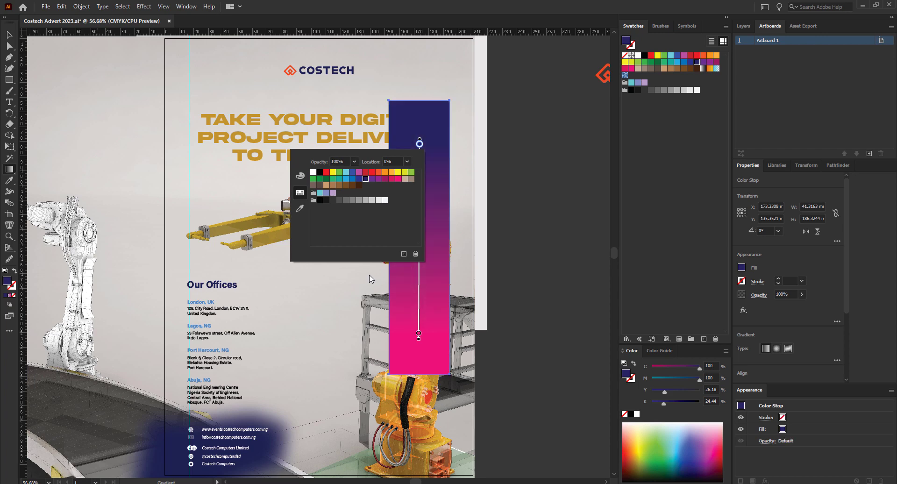
left_click(353, 162)
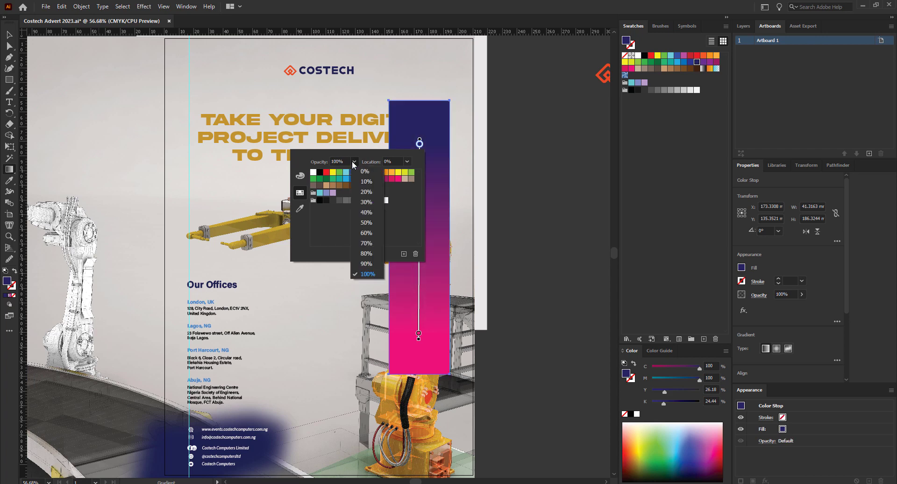
left_click(353, 161)
left_click(354, 162)
left_click(363, 173)
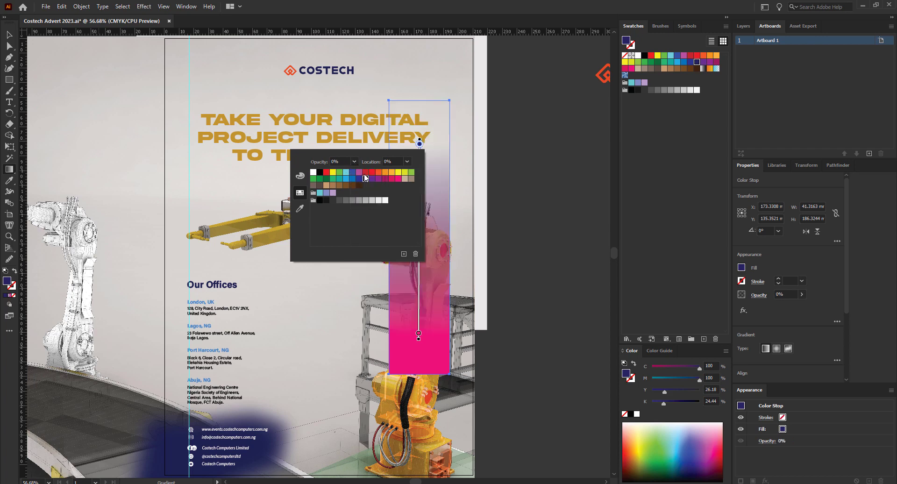
left_click(8, 34)
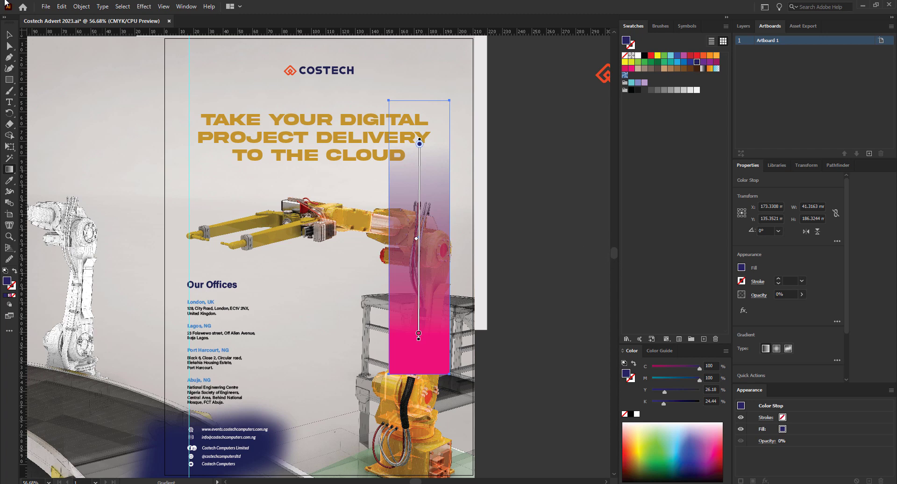
left_click(9, 35)
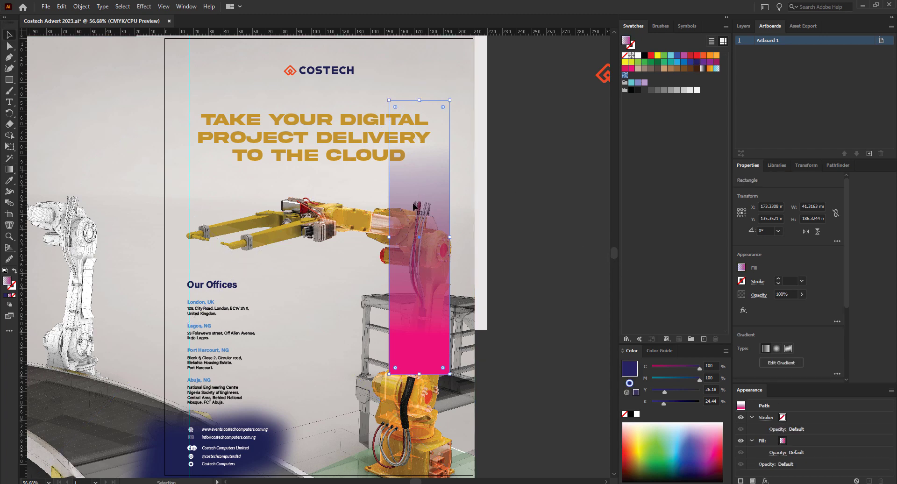
scroll(413, 209, "down", 2)
Flip the gradient bar 180° and stretch it to about 225 mm across the poster's top.
scroll(417, 322, "up", 4)
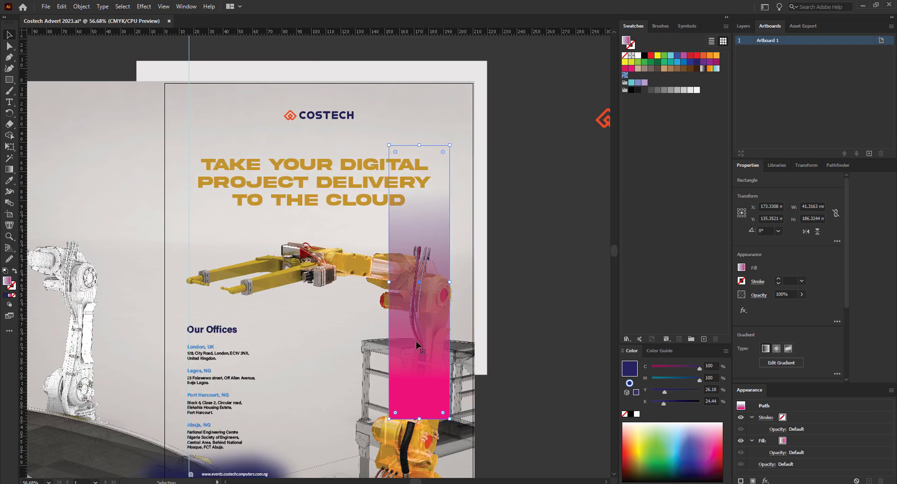
left_click_drag(414, 350, 355, 267)
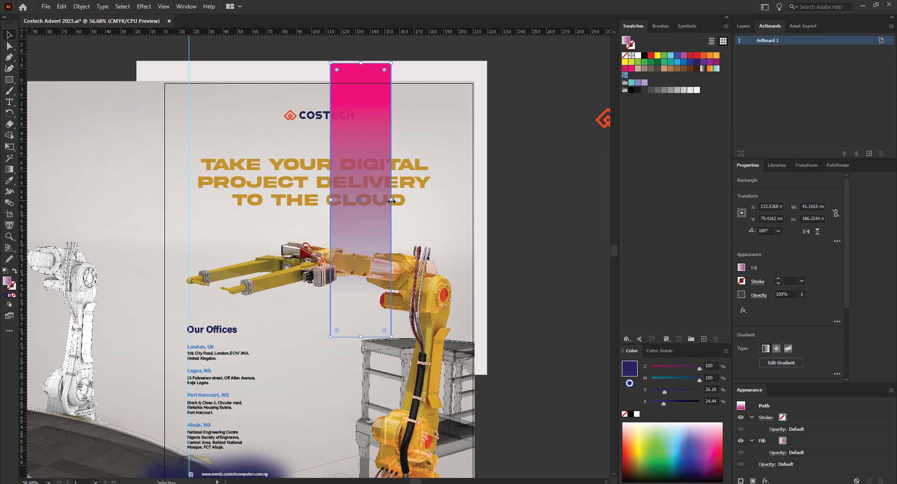
left_click_drag(391, 200, 526, 208)
left_click_drag(414, 221, 369, 156)
mouse_move(367, 117)
left_mouse_down()
mouse_move(385, 119)
mouse_move(386, 147)
mouse_move(353, 120)
left_mouse_up()
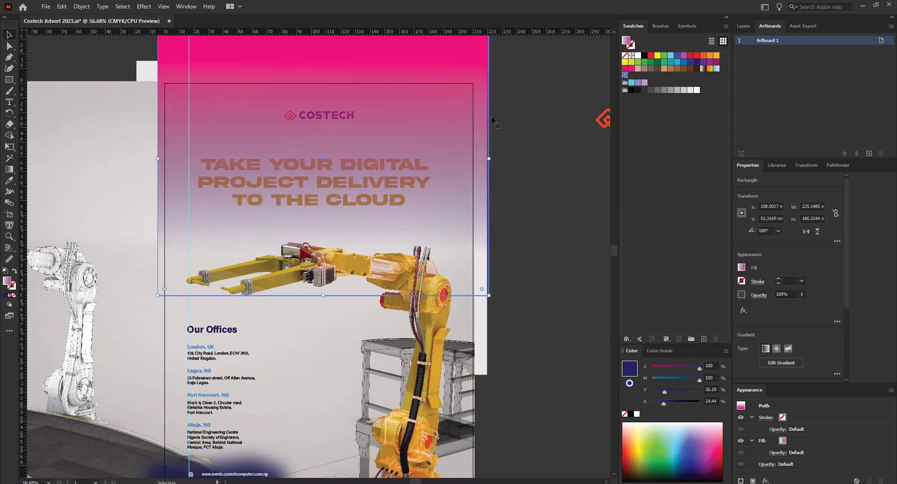
Bring the COSTECH logo in front of the pink band and make it white.
left_click_drag(509, 124, 306, 103)
left_click(335, 116)
right_click(337, 114)
mouse_move(379, 230)
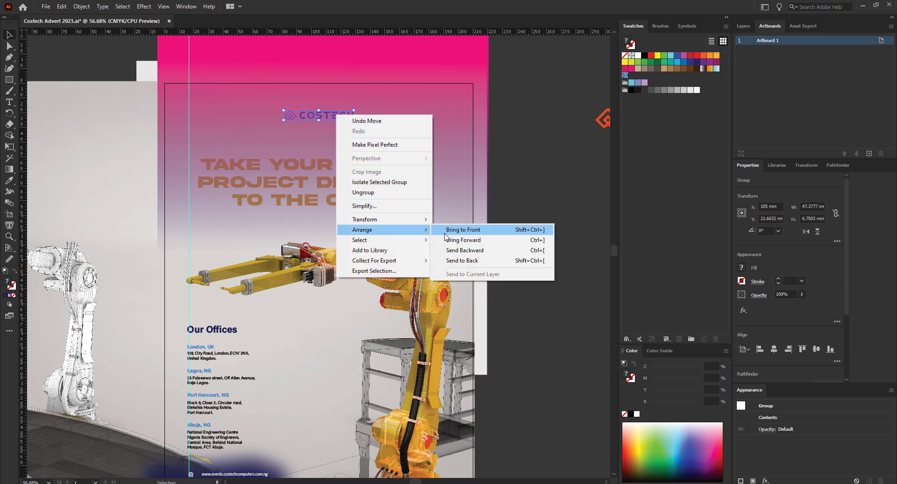
left_click(450, 229)
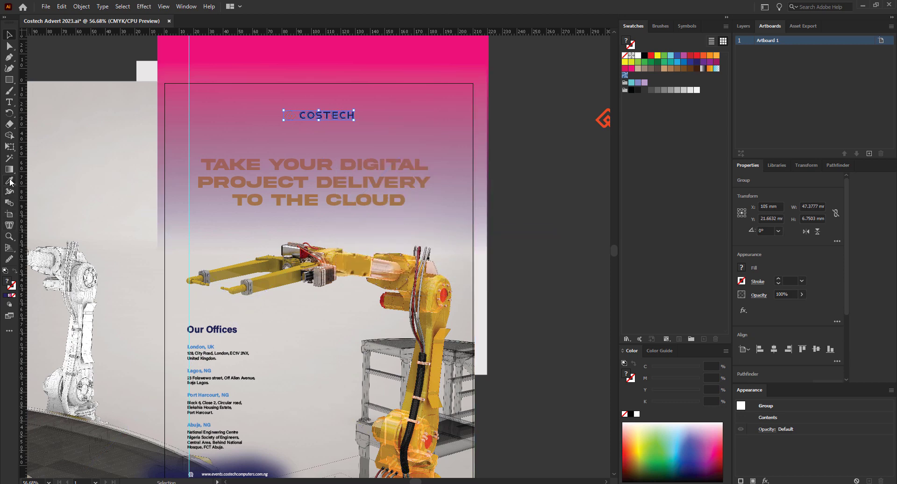
left_click(636, 415)
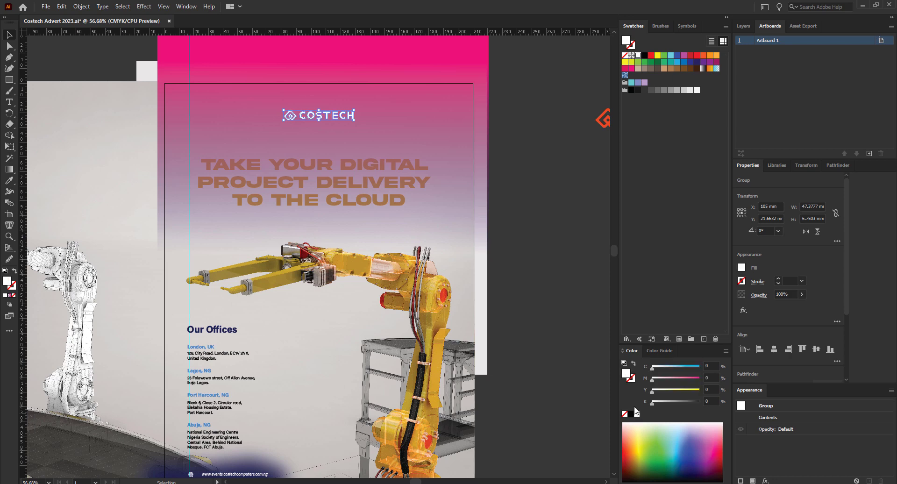
Preview the poster in Presentation Mode, then select just the headline.
key("shift+f")
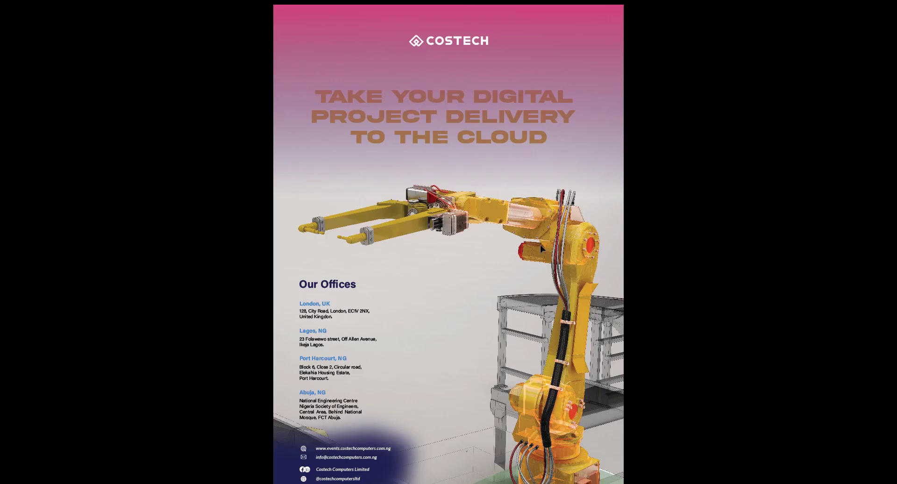
key("Escape")
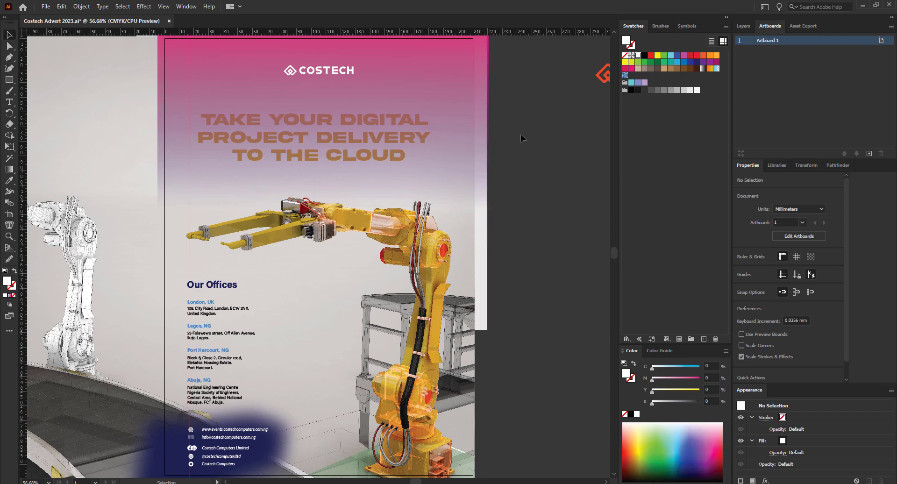
left_click_drag(399, 124, 398, 125)
left_click_drag(525, 161, 461, 113)
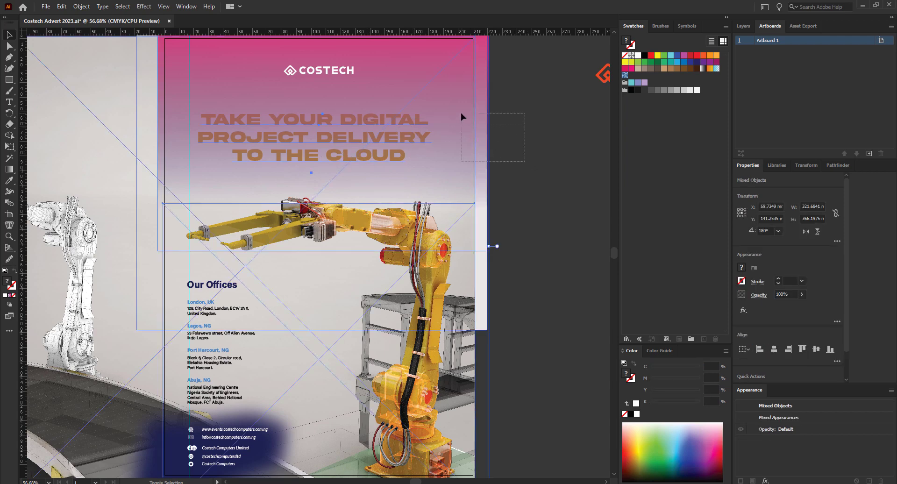
Bring the headline in front of the pink band, make it white, and preview full screen.
right_click(373, 136)
mouse_move(432, 295)
left_click(529, 299)
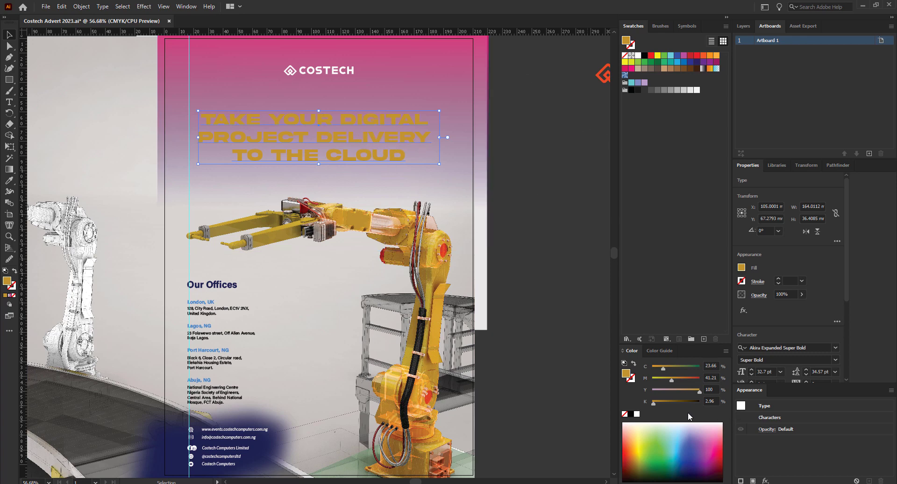
left_click(636, 413)
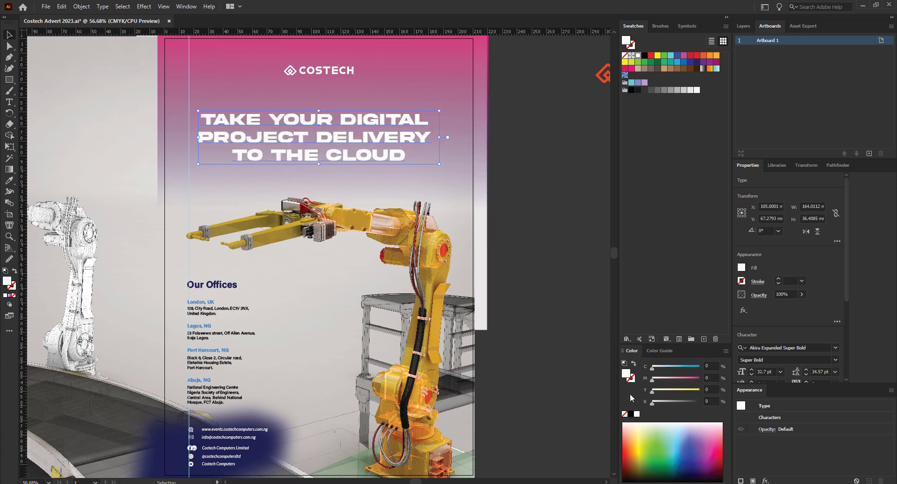
key("shift+f")
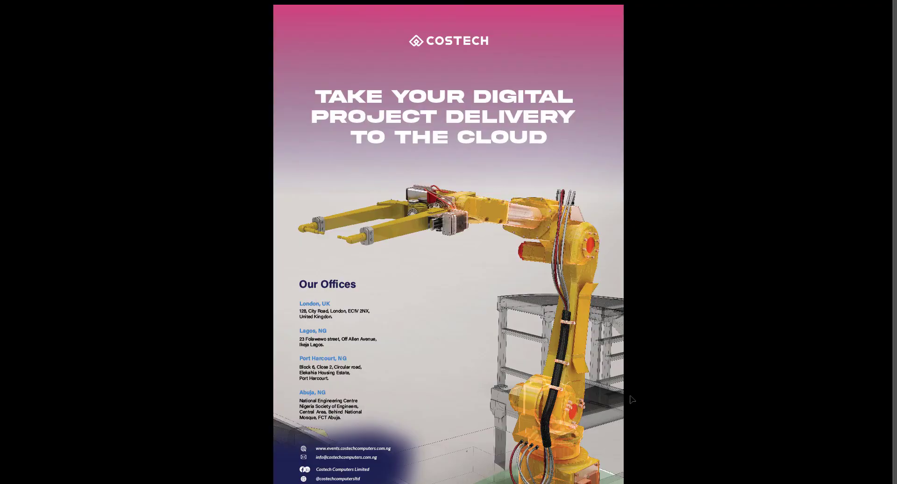
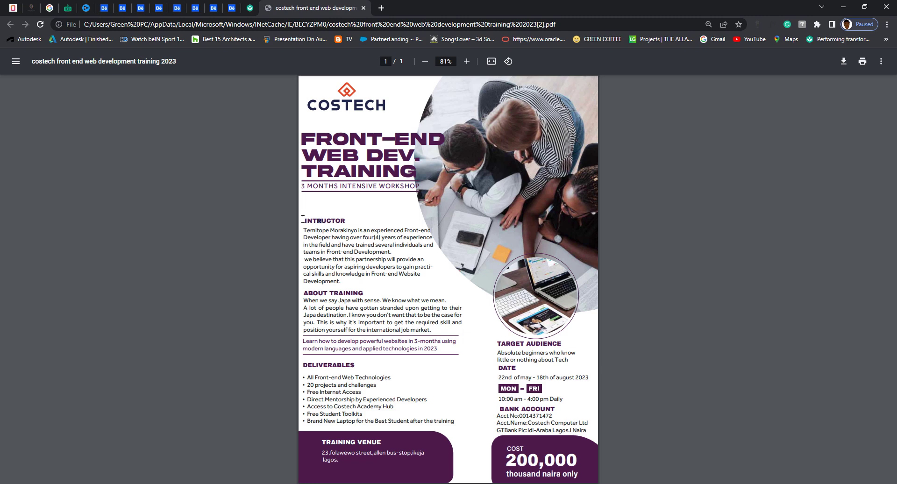
Check the instructor paragraph in the old flyer PDF, then return to the new flyer.
mouse_move(306, 221)
left_mouse_down()
mouse_move(309, 236)
mouse_move(303, 232)
left_mouse_up()
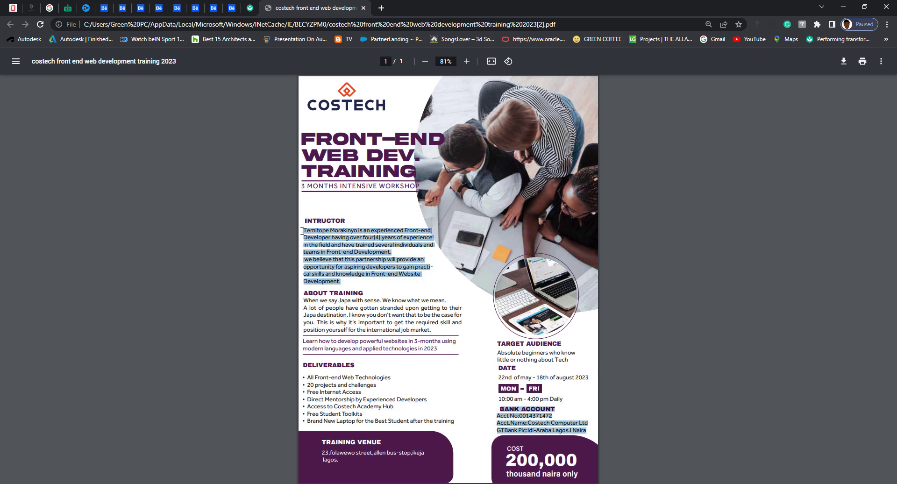
left_click(360, 437)
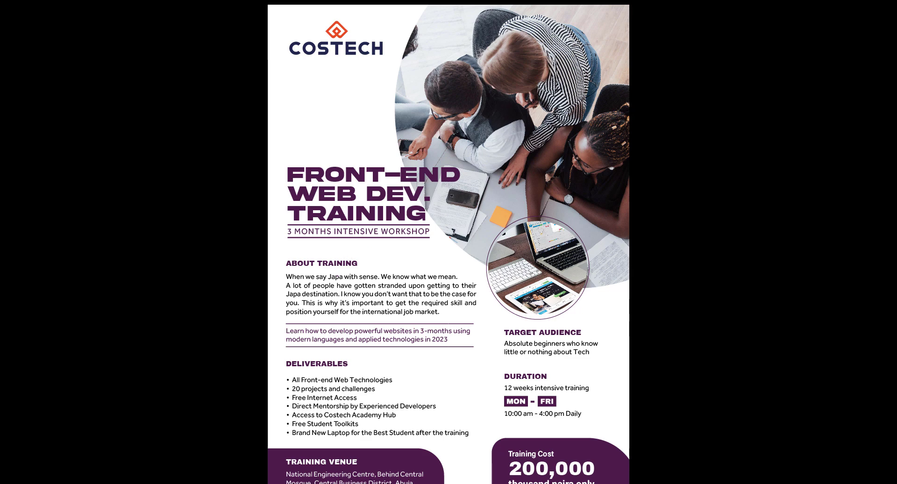
key("super")
Shrink the group photo and laptop circle slightly, shift them right, and preview full screen.
left_click(253, 481)
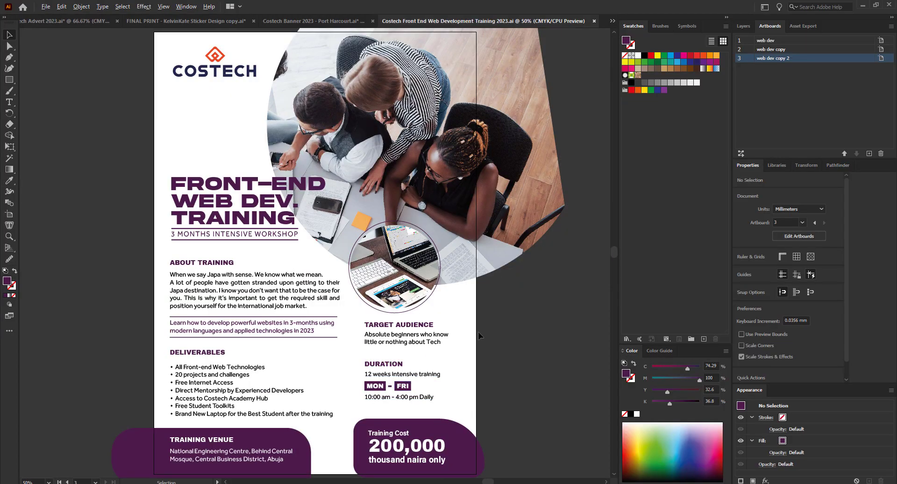
scroll(477, 336, "down", 1)
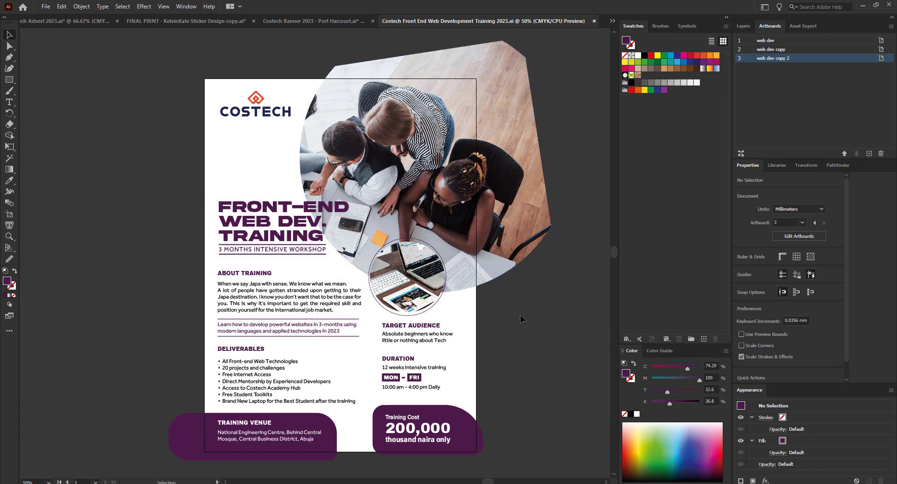
left_click_drag(530, 316, 418, 235)
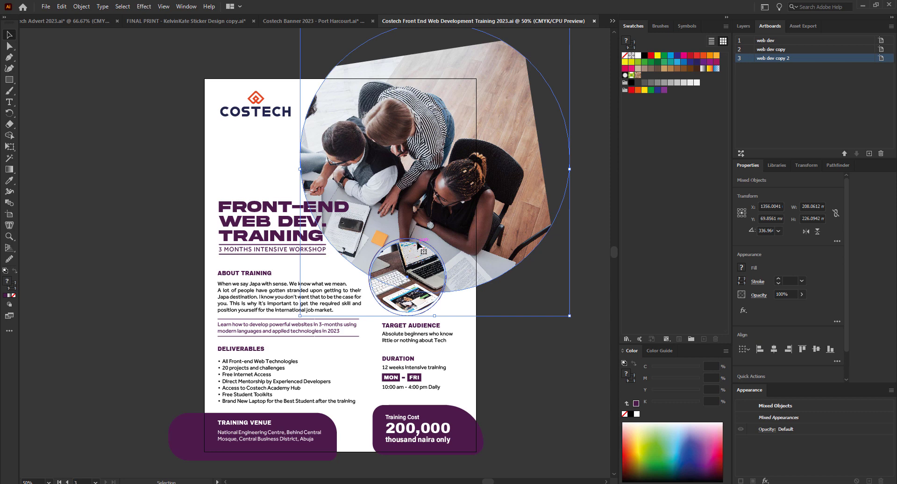
left_click_drag(569, 315, 534, 296)
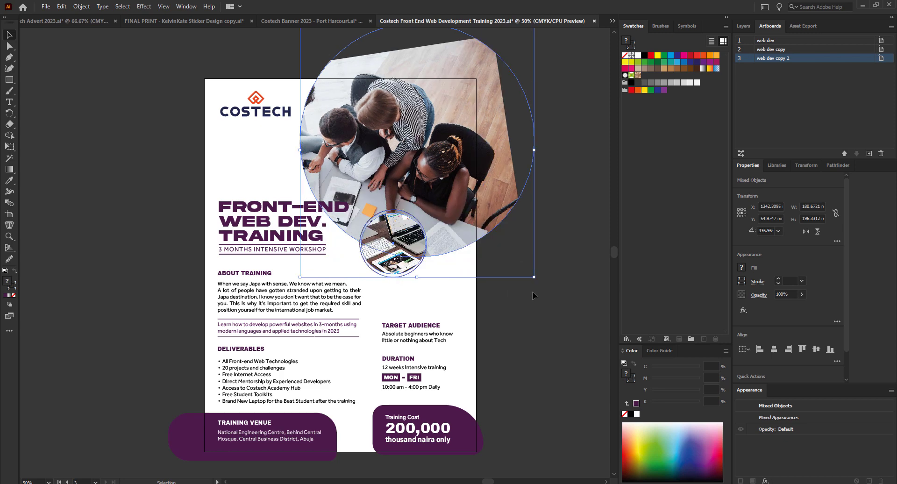
key("ctrl+z")
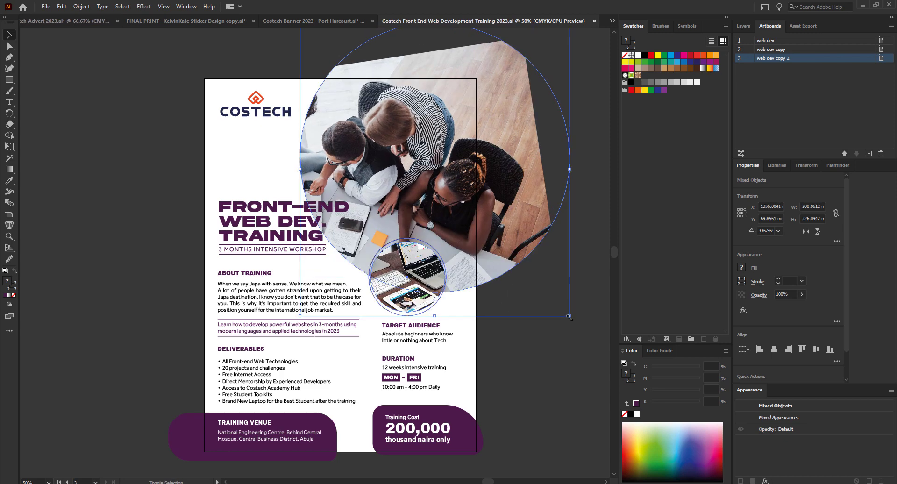
left_click_drag(569, 315, 498, 235)
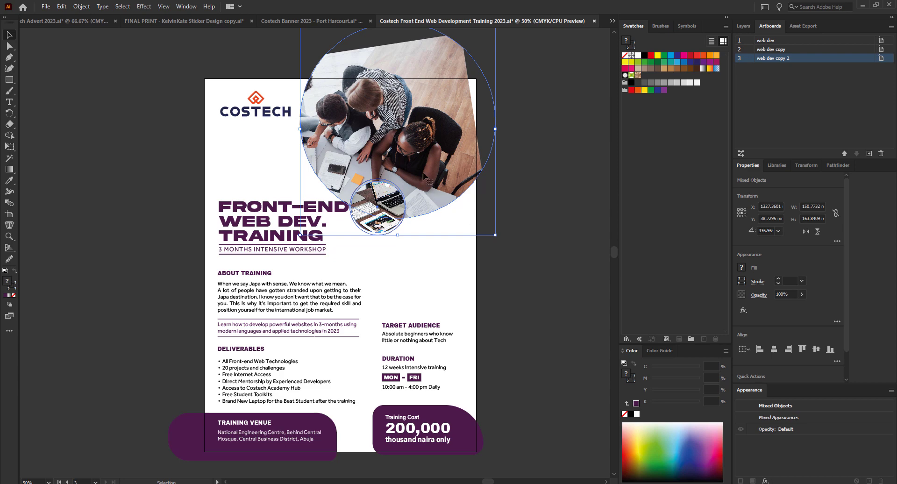
left_click_drag(496, 234, 513, 253)
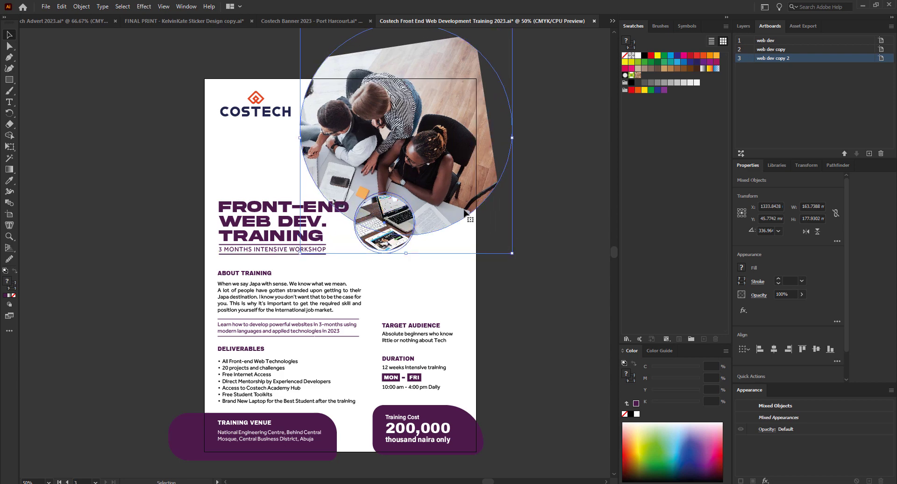
left_click_drag(466, 212, 479, 211)
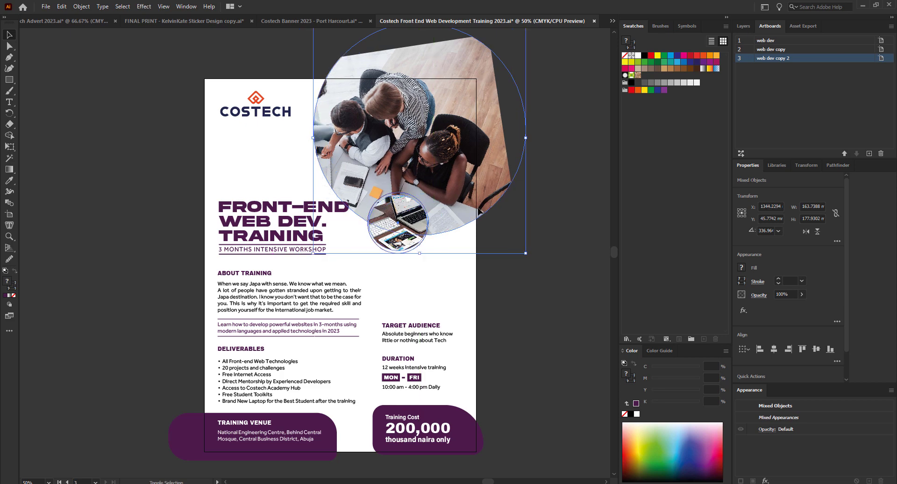
key("shift+f")
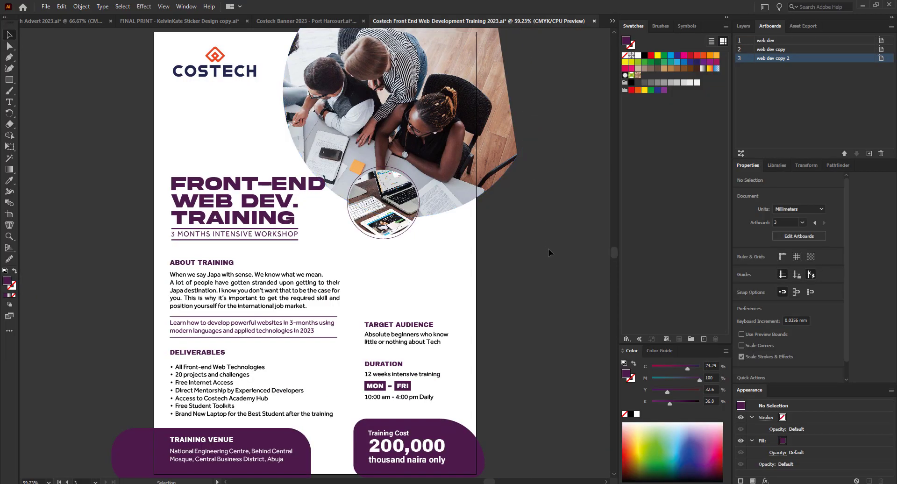
Leave the full-screen preview and select the FRONT-END WEB DEV. TRAINING title and subtitle block.
left_click_drag(548, 248, 405, 170)
left_click_drag(507, 267, 411, 190)
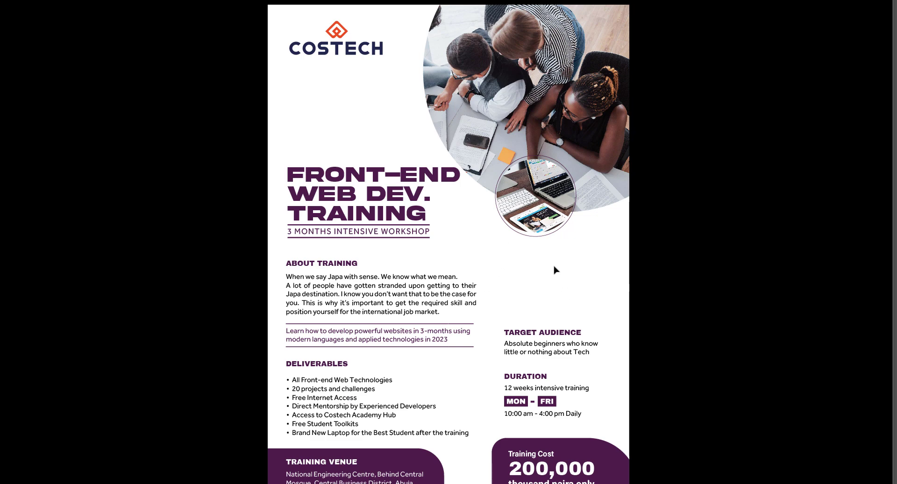
key("Escape")
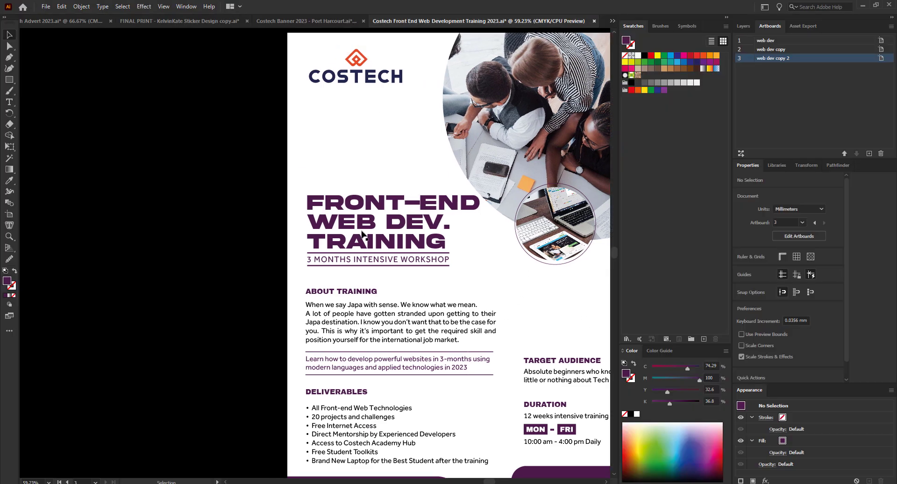
left_click_drag(134, 155, 259, 136)
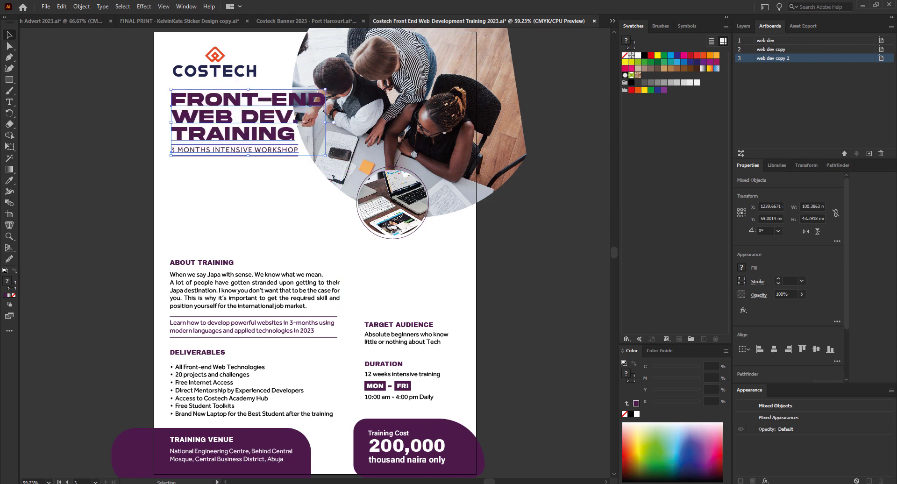
After comparing with the old PDF, move the title block about 19 mm lower and preview it.
key("alt+Tab")
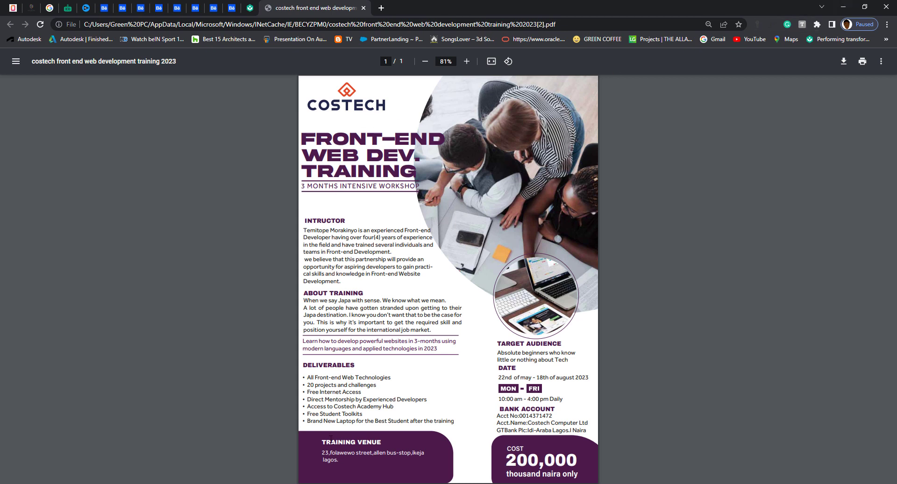
key("alt+Tab")
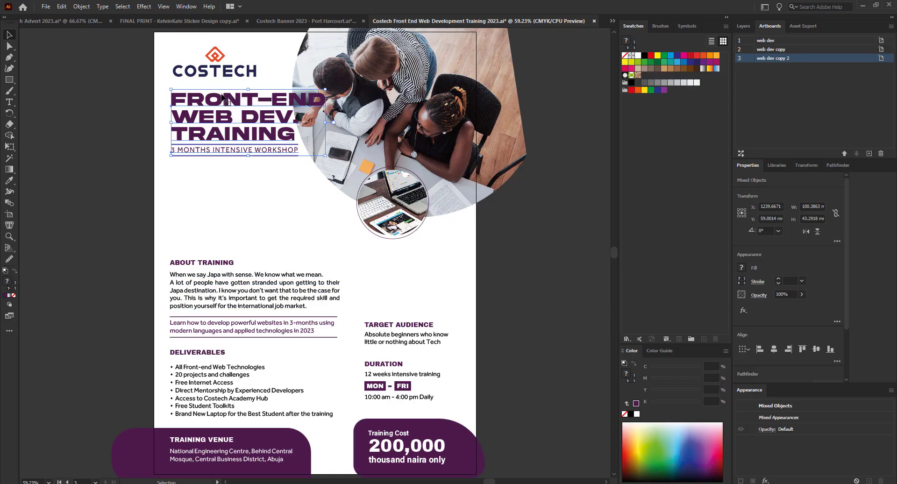
left_click_drag(225, 103, 228, 172)
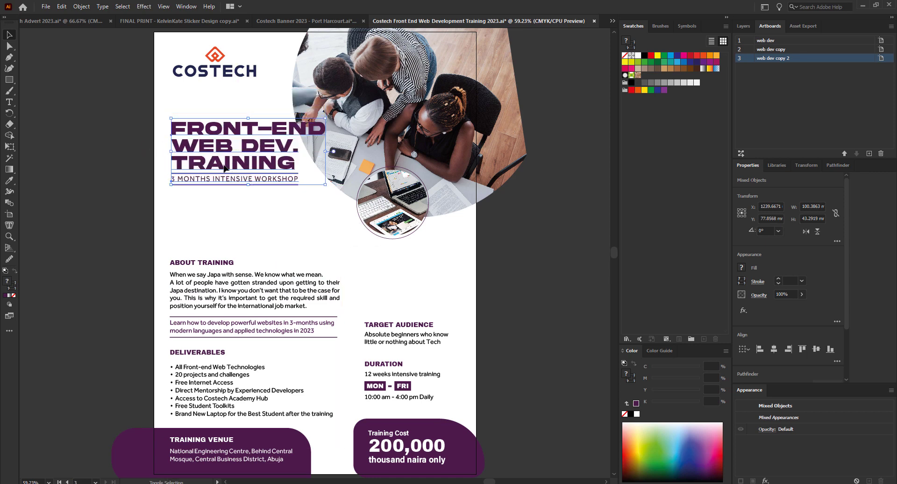
key("shift+f")
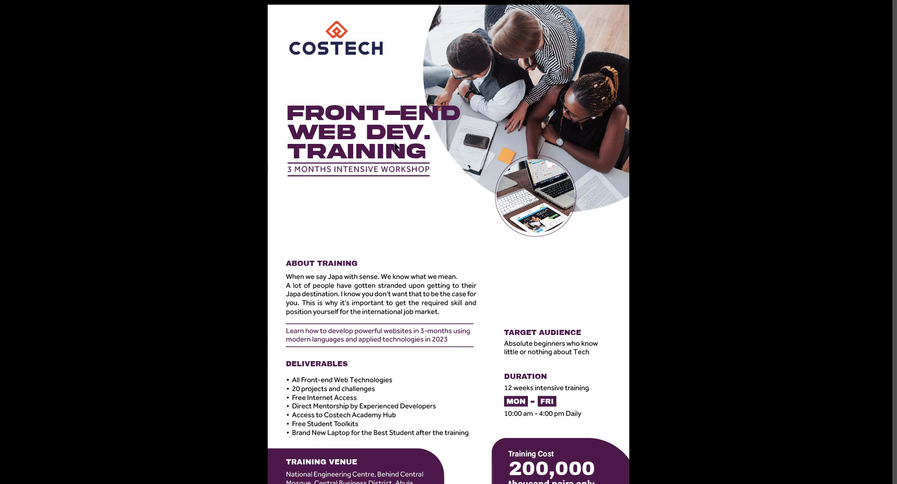
key("Escape")
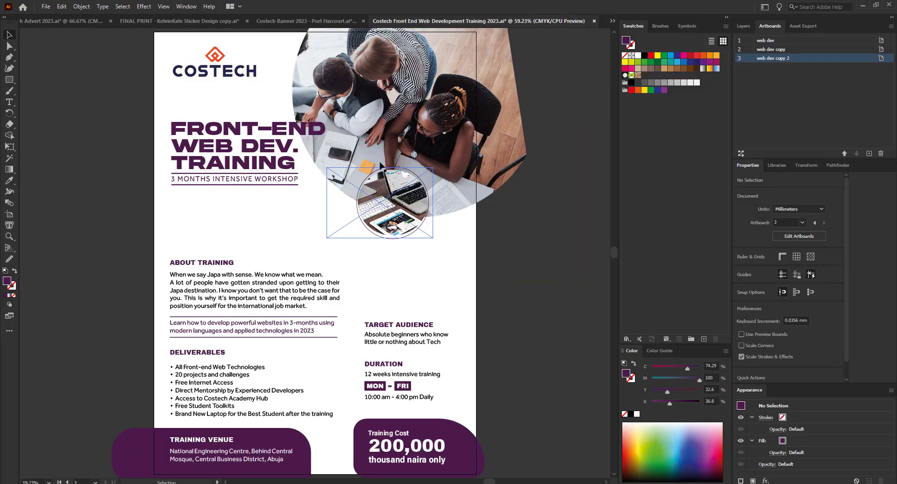
Move the ABOUT TRAINING heading and paragraph upward together.
scroll(446, 240, "down", 2)
scroll(446, 241, "up", 1)
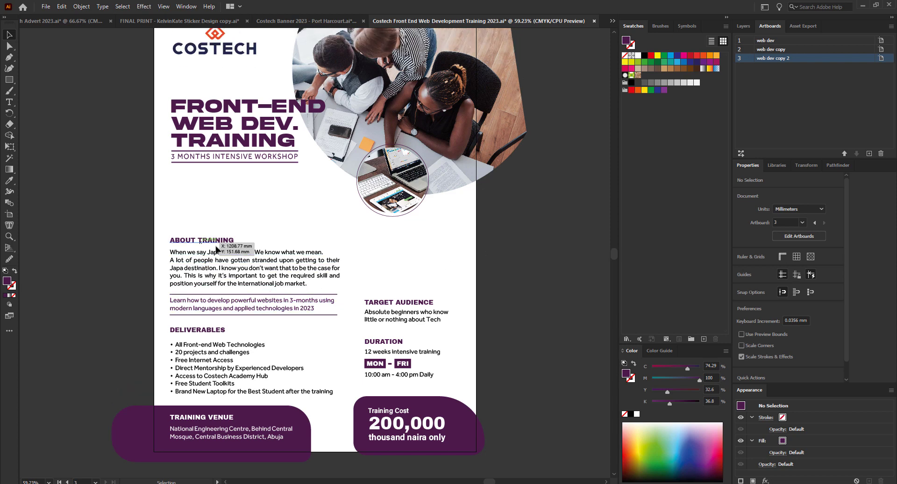
left_click(210, 241)
left_click(217, 264, "shift")
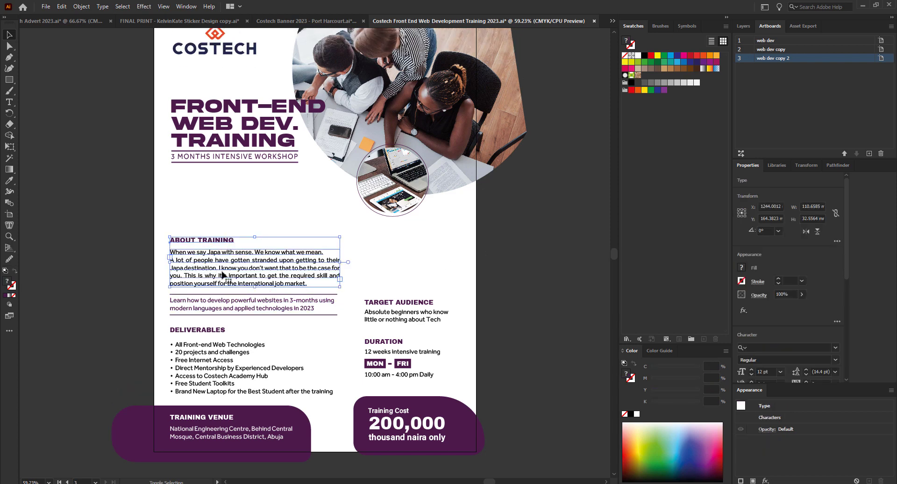
left_click_drag(222, 272, 229, 234)
left_click(226, 239)
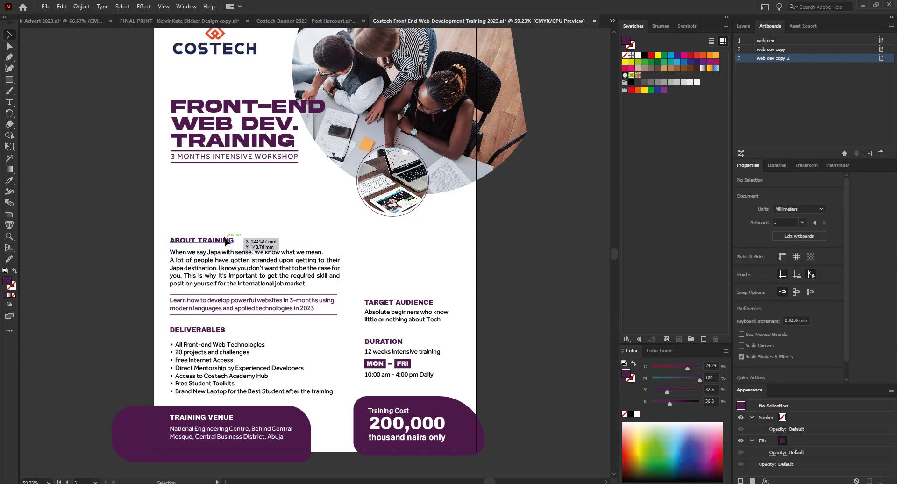
left_click(224, 262, "shift")
left_click_drag(224, 266, 236, 222)
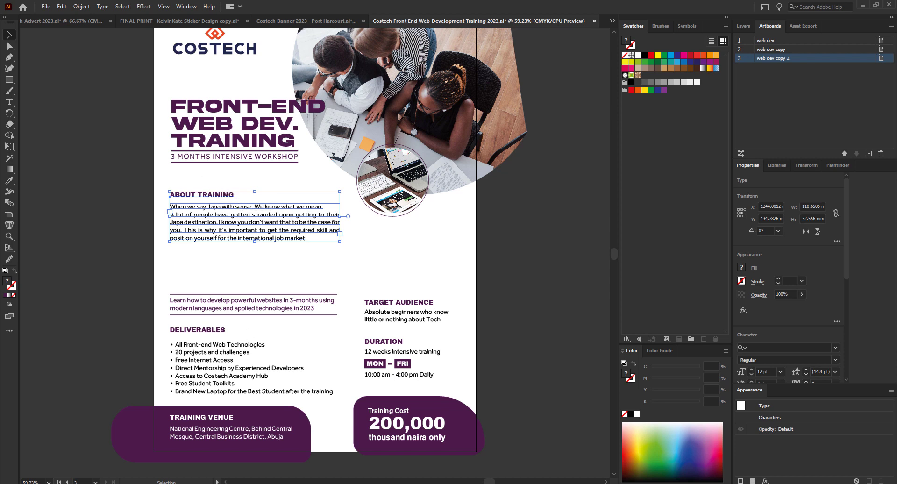
Move the 'Learn how…' tagline and its purple rules up beneath About Training, nudged slightly down.
key("alt+Tab")
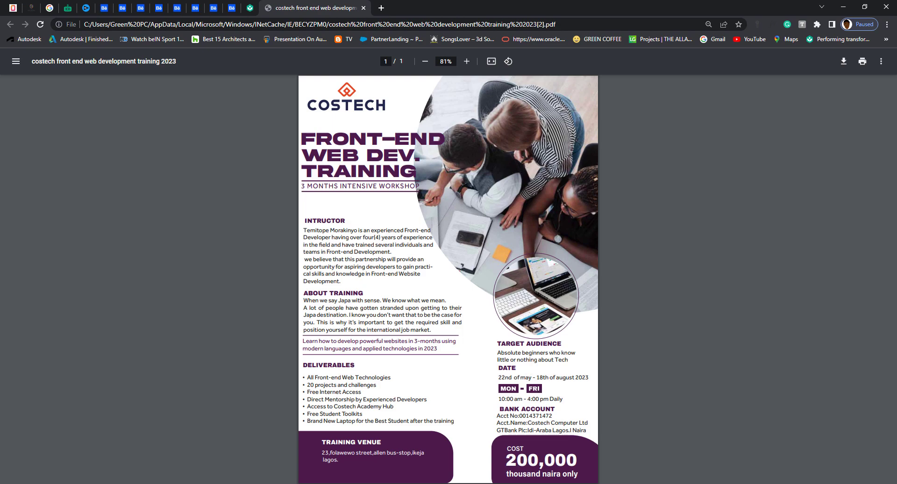
key("alt+Tab")
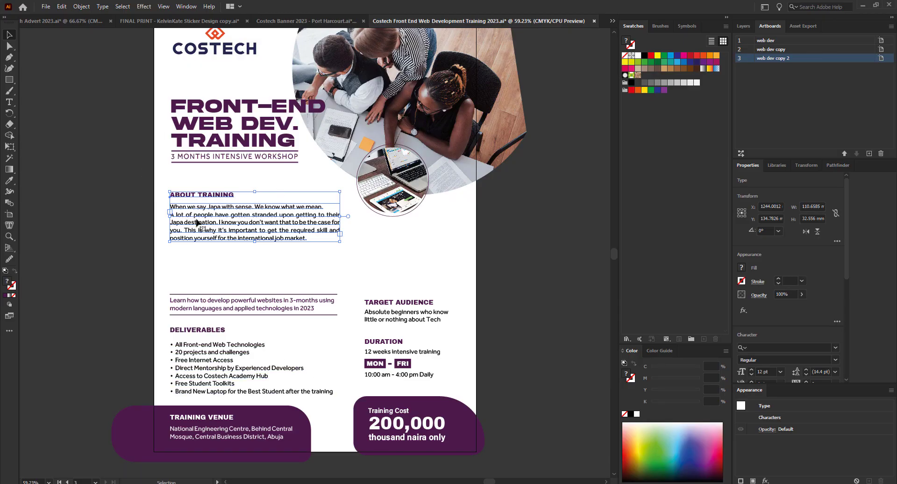
left_click_drag(210, 227, 212, 236)
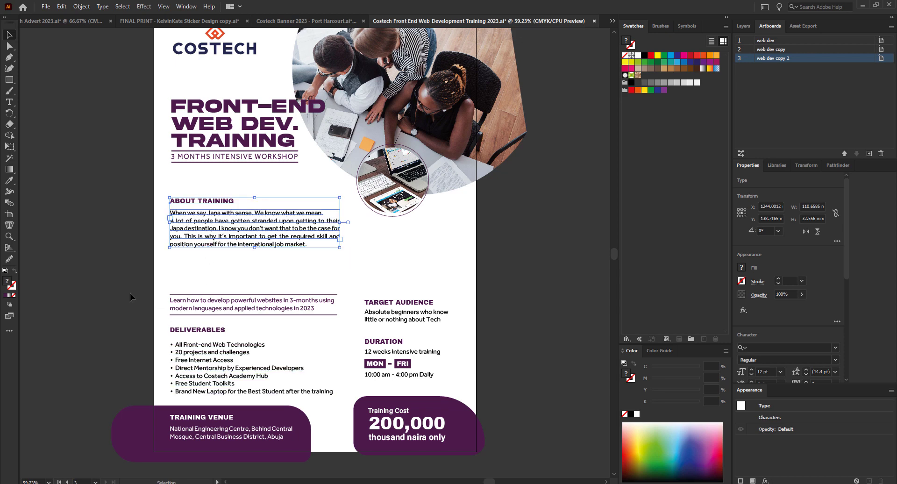
left_click_drag(117, 280, 303, 329)
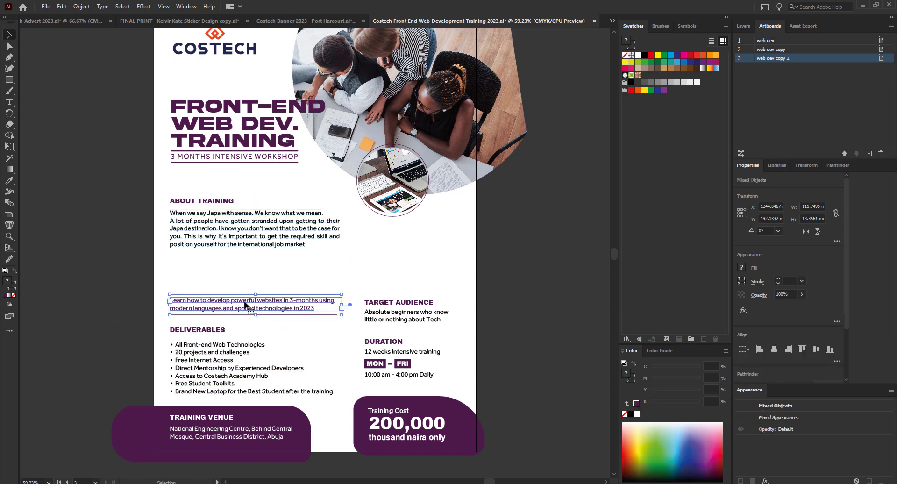
left_click_drag(245, 305, 251, 261)
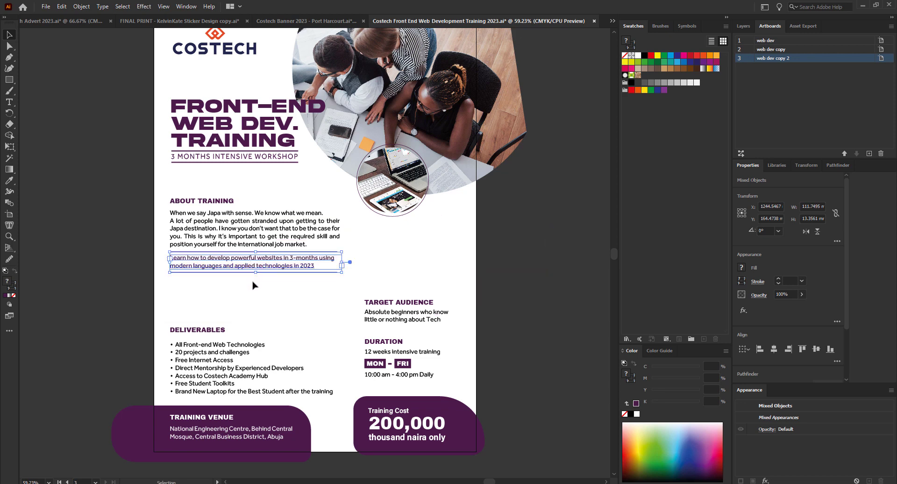
key("Down")
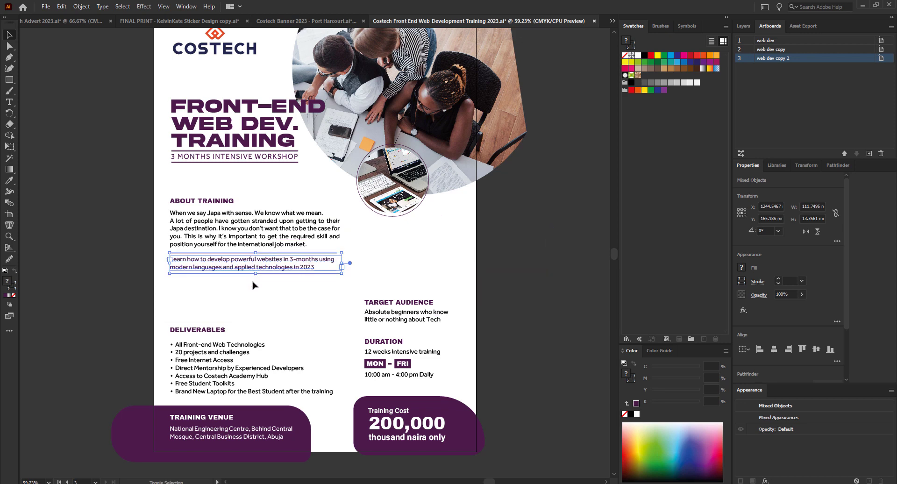
left_click(109, 329)
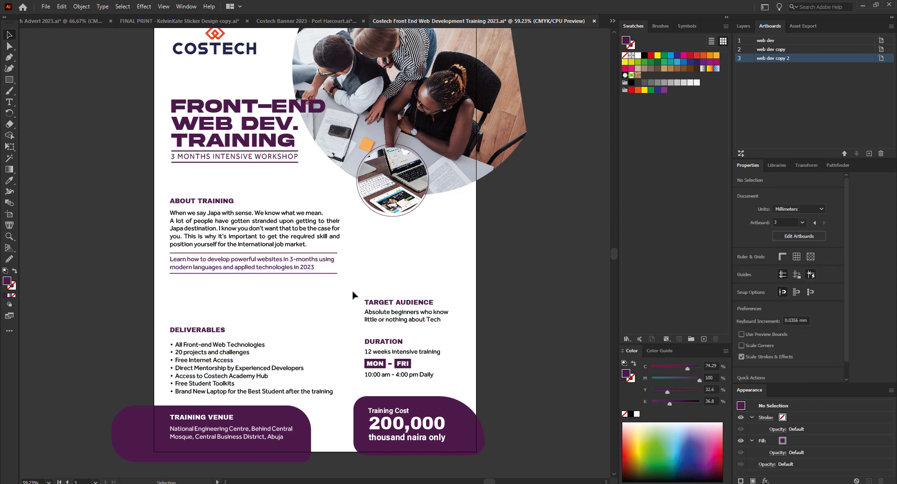
Position the Target Audience block, then narrow the About Training paragraph frame to about 105.9 mm.
left_click_drag(353, 292, 232, 306)
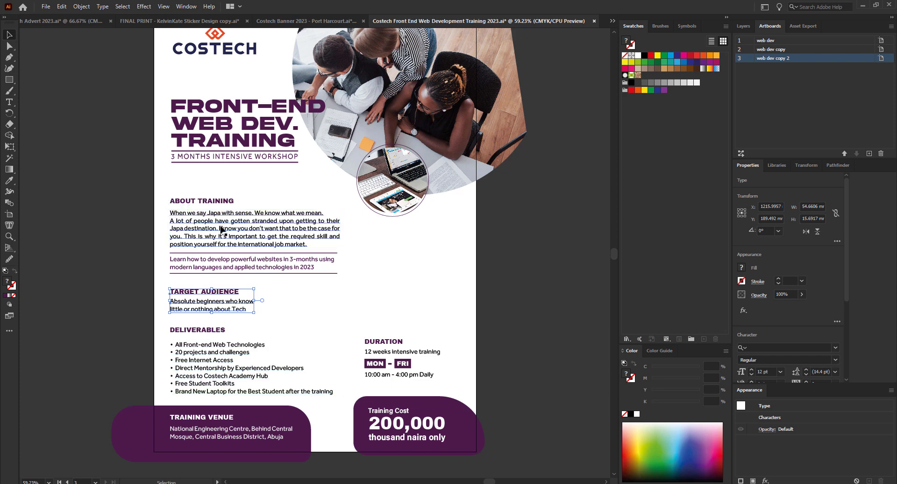
left_click(120, 345)
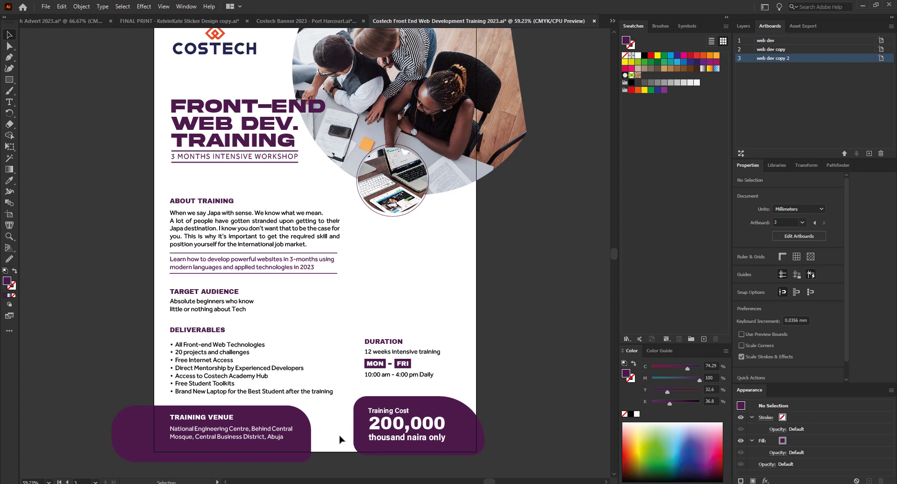
scroll(322, 383, "up", 1)
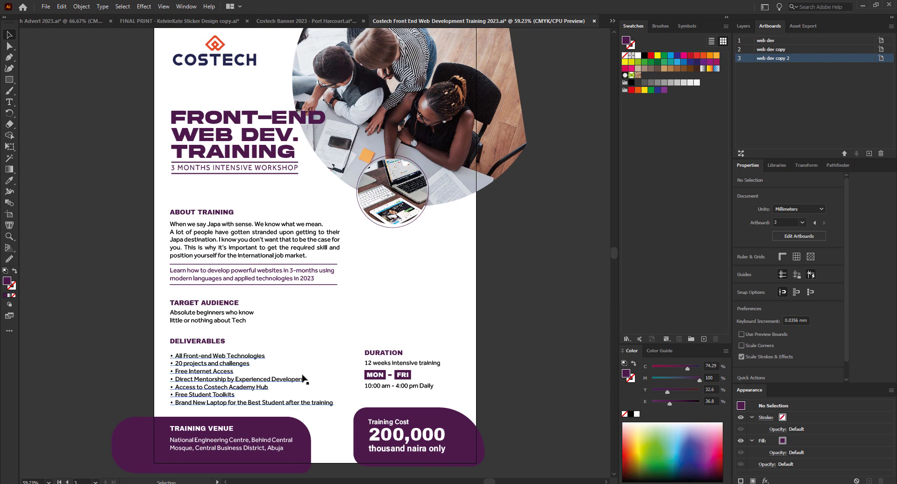
left_click(315, 242)
left_click_drag(340, 240, 332, 240)
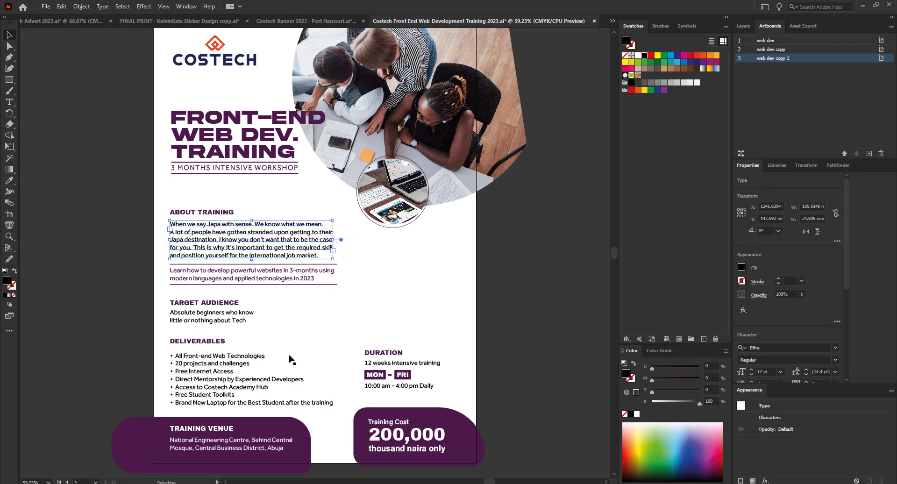
left_click(497, 285)
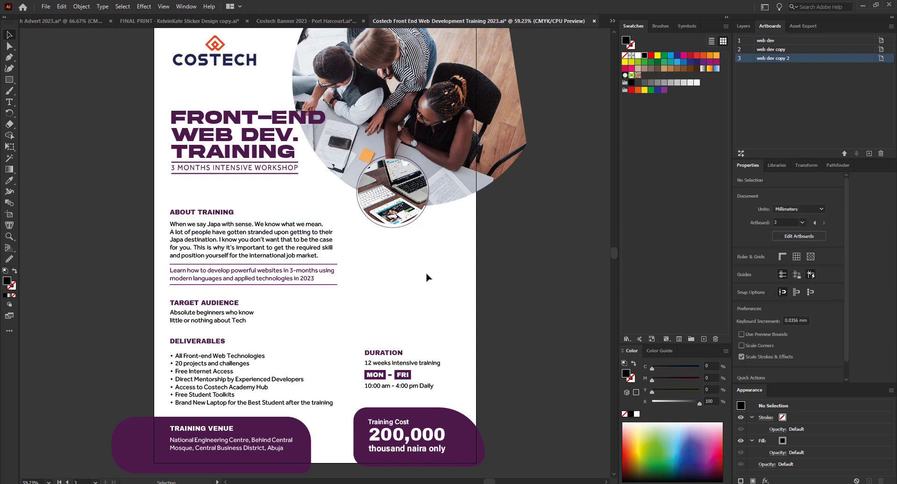
Make a smaller copy of the round laptop photo below the original.
scroll(412, 267, "up", 1, "alt")
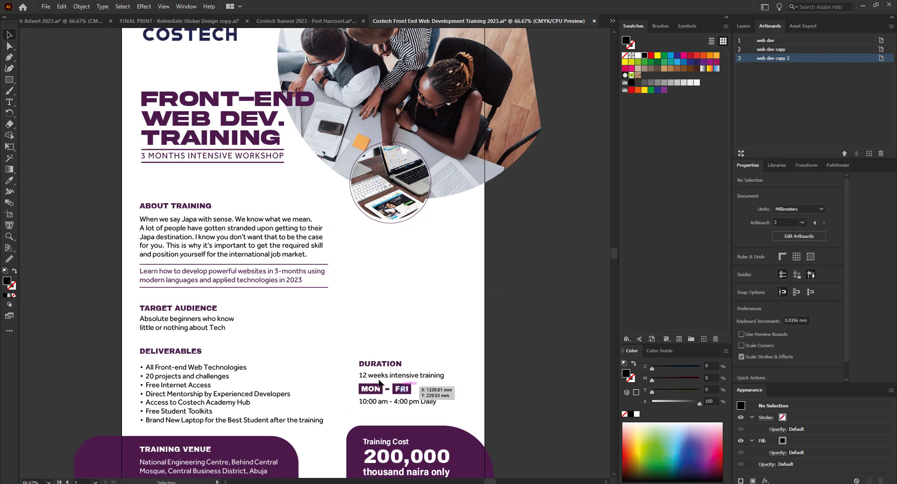
left_click_drag(379, 381, 380, 278)
key("ctrl+z")
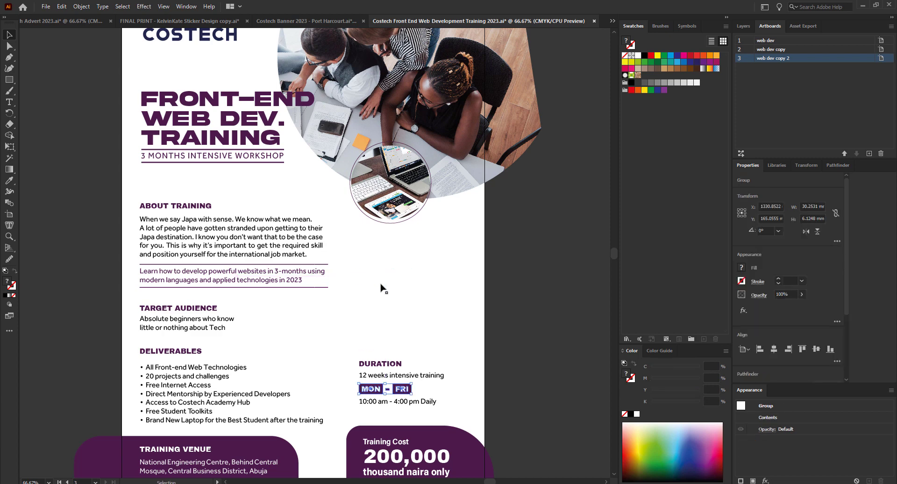
left_click(10, 82)
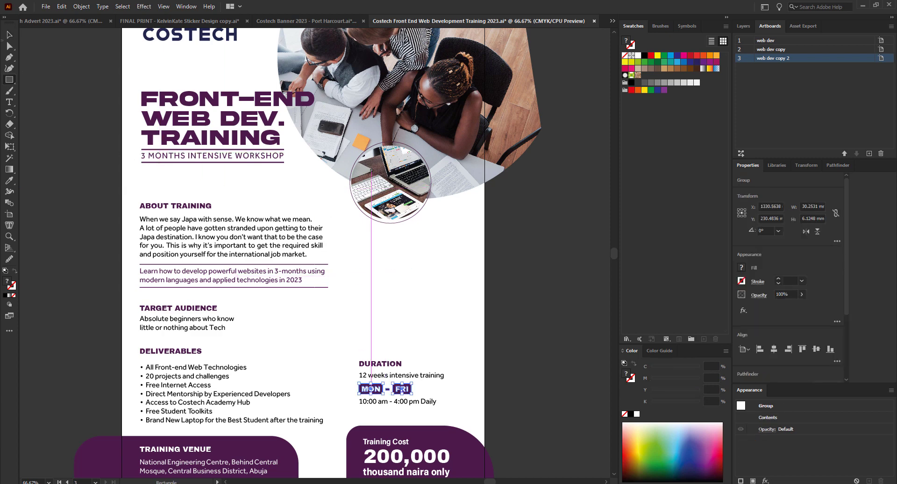
left_click(9, 35)
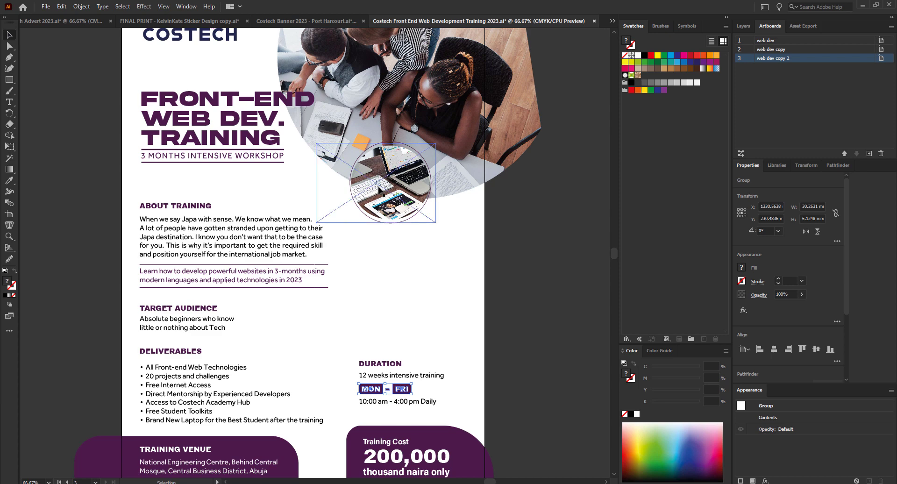
left_click_drag(380, 191, 364, 265)
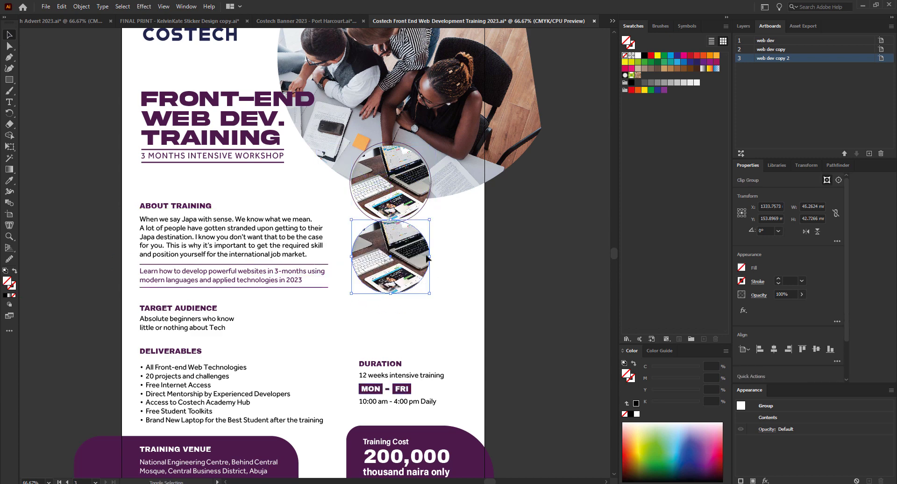
key("ctrl+z")
left_click_drag(512, 239, 399, 305)
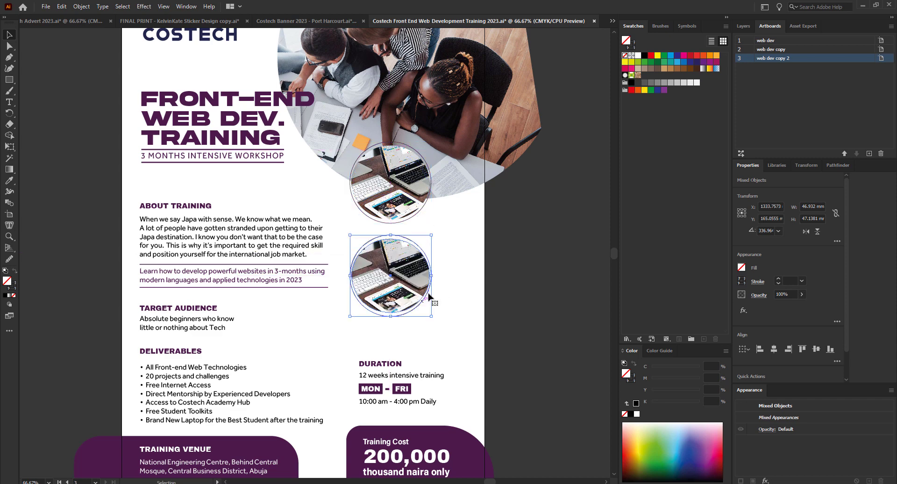
left_click_drag(430, 275, 379, 270)
Remove the ring outline from the small photo copy.
scroll(404, 268, "up", 2)
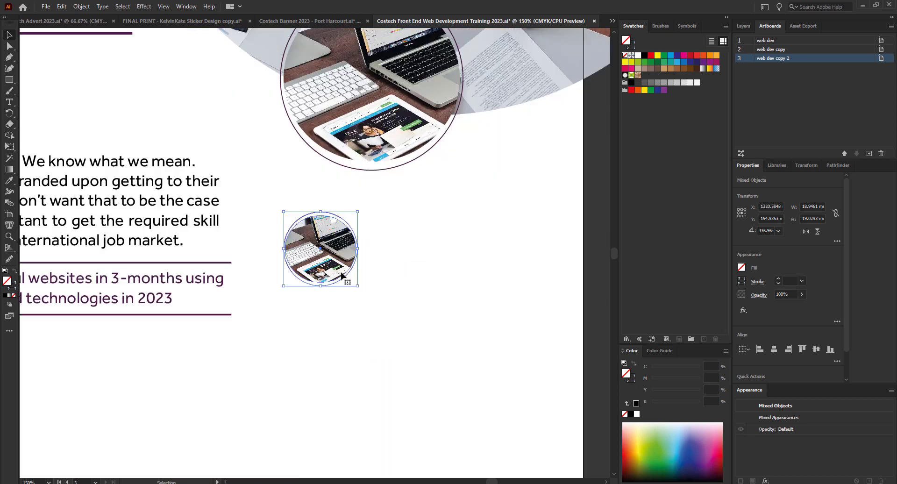
left_click(370, 266)
left_click(344, 280)
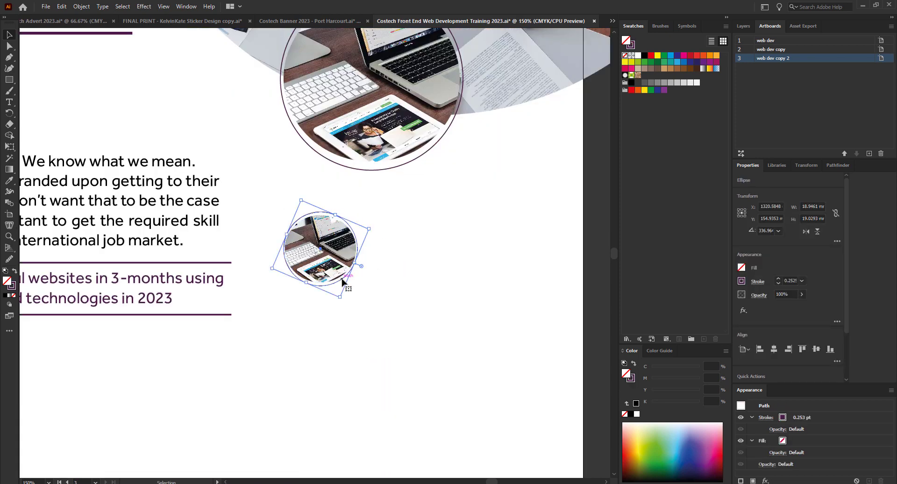
key("ctrl+shift+a")
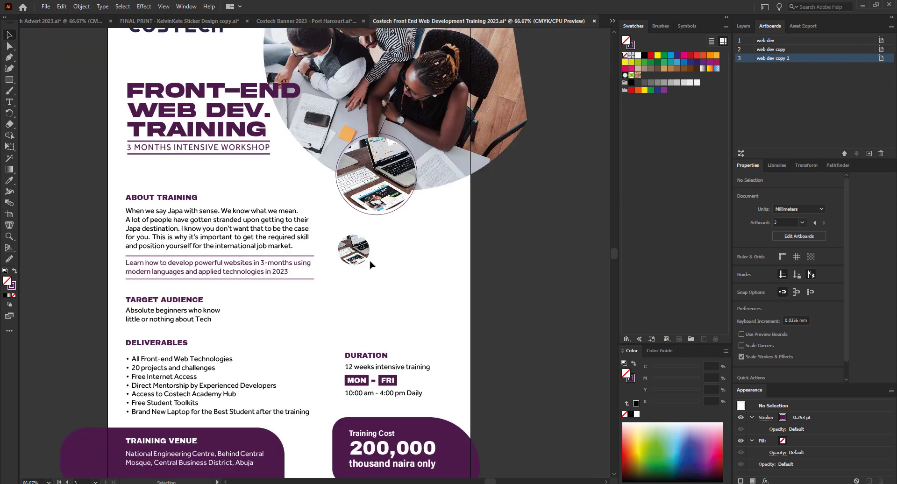
scroll(348, 261, "down", 3)
scroll(354, 256, "up", 2)
left_click(363, 259)
Place a copy of the Target Audience 'Absolute beginners…' text beside the small photo.
scroll(225, 219, "down", 2)
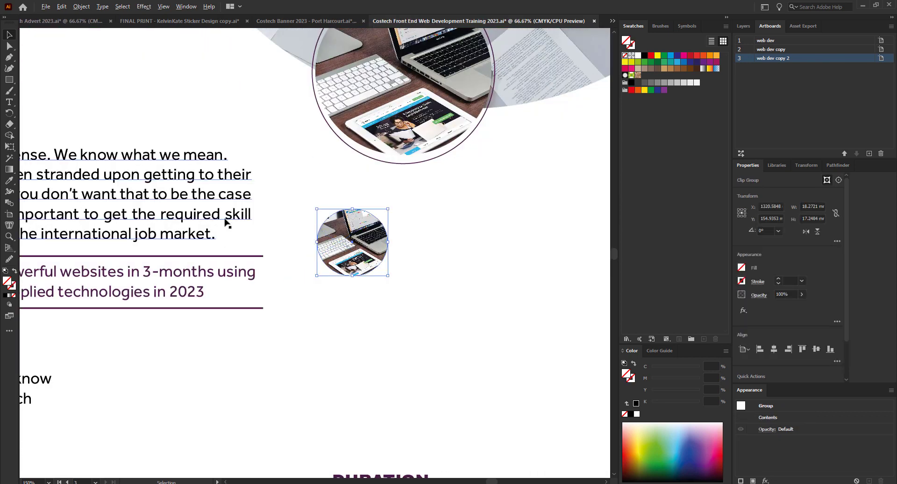
scroll(281, 233, "down", 2)
scroll(269, 283, "up", 1)
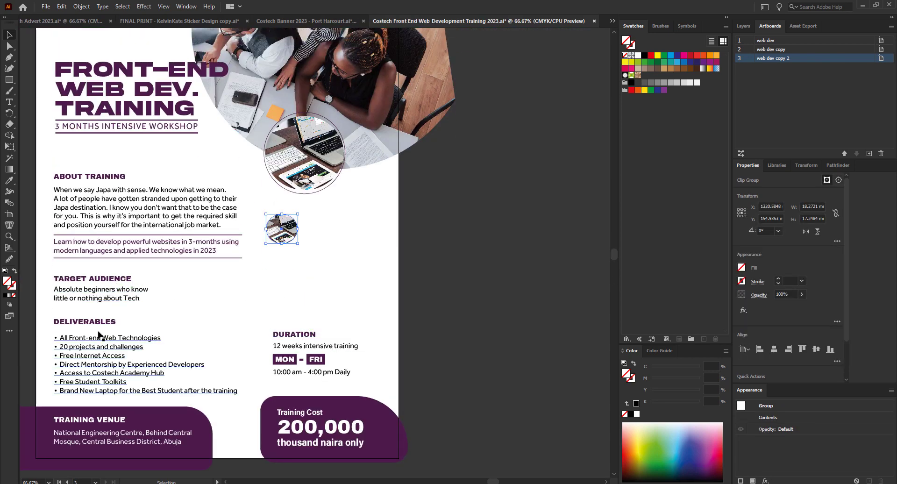
left_click(113, 294)
left_click_drag(112, 294, 354, 229)
scroll(306, 225, "up", 2)
Replace the copied text with the instructor's name and position it beside the photo.
double_click(325, 223)
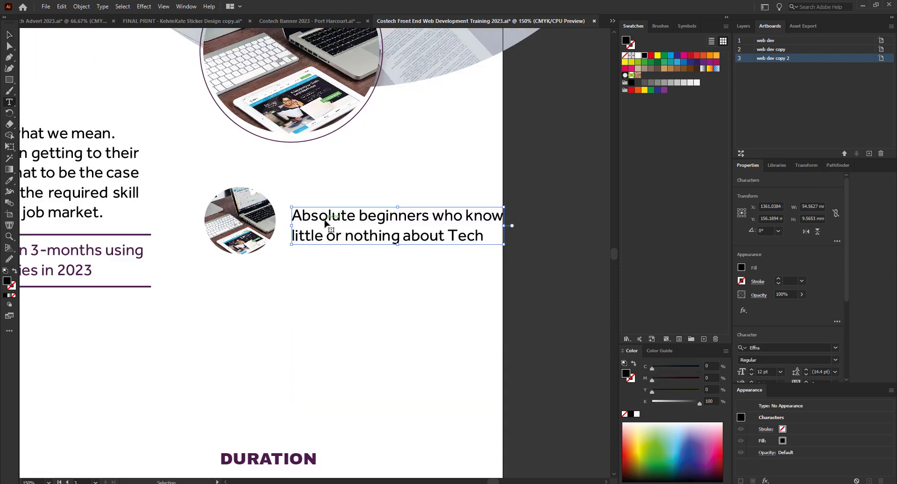
key("ctrl+a")
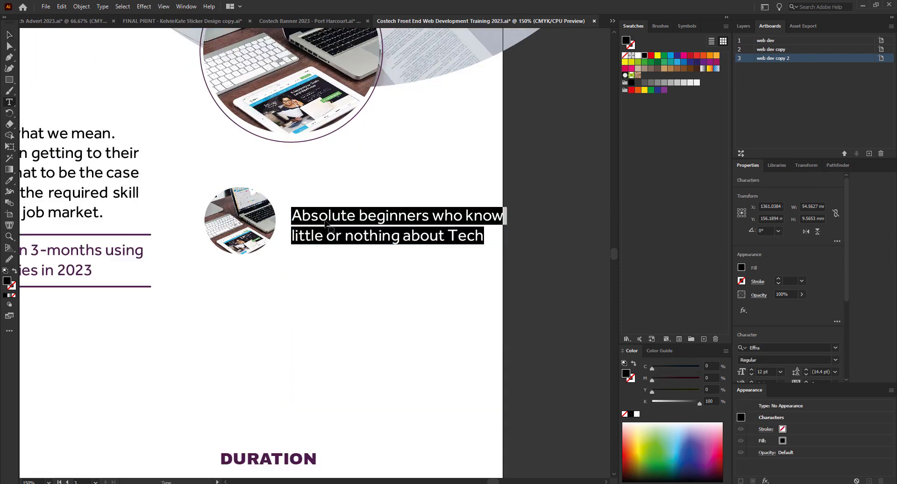
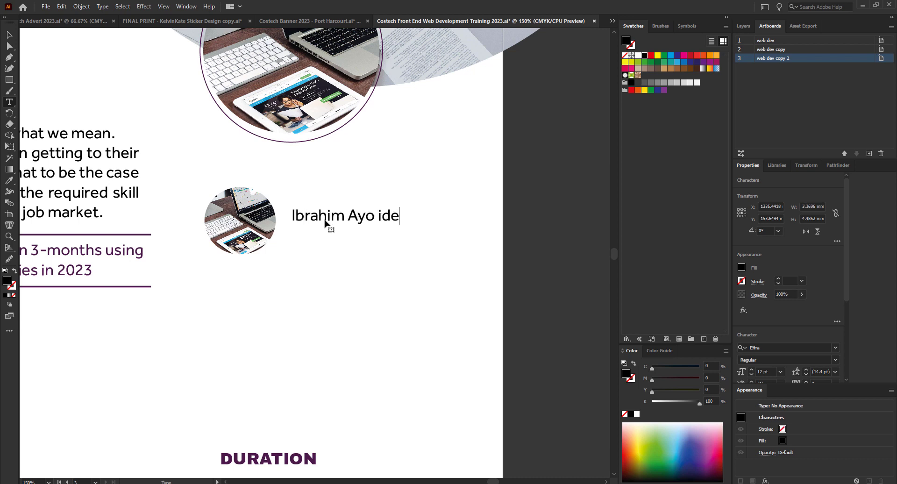
left_click(9, 35)
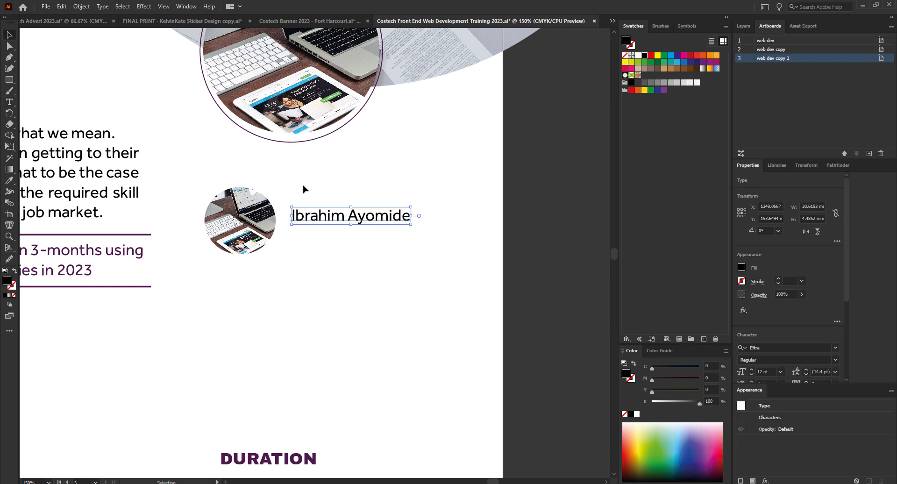
scroll(322, 200, "up", 1)
mouse_move(329, 233)
left_mouse_down()
mouse_move(333, 220)
mouse_move(335, 236)
left_mouse_up()
left_click(327, 238)
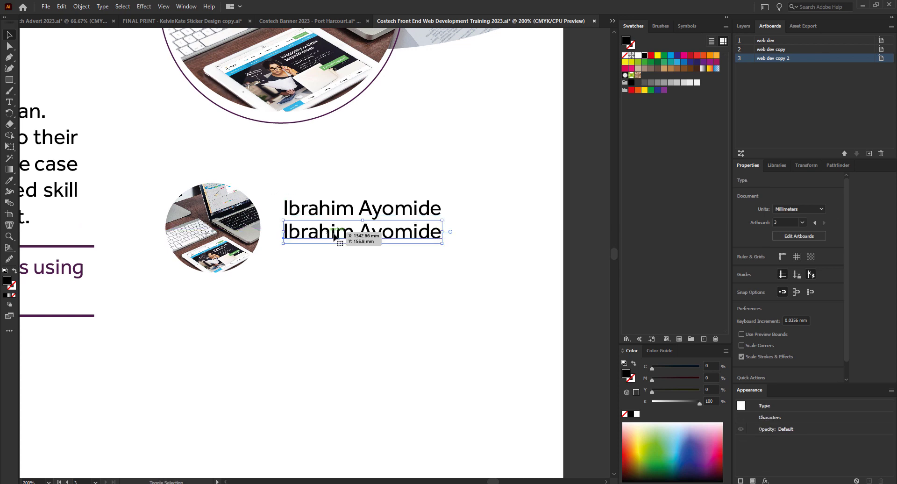
Add a 'Web Developer' title line beneath the instructor's name.
double_click(334, 237)
key("ctrl+a")
type("We")
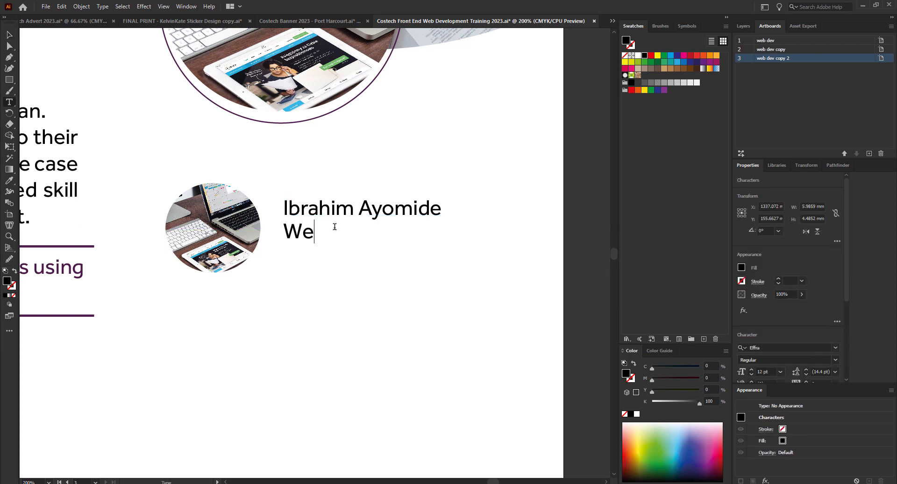
type("b Developer")
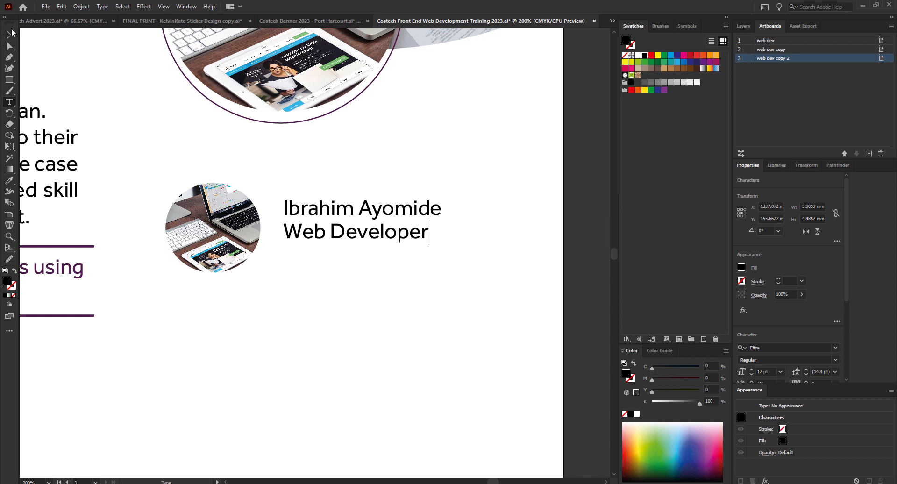
left_click(10, 35)
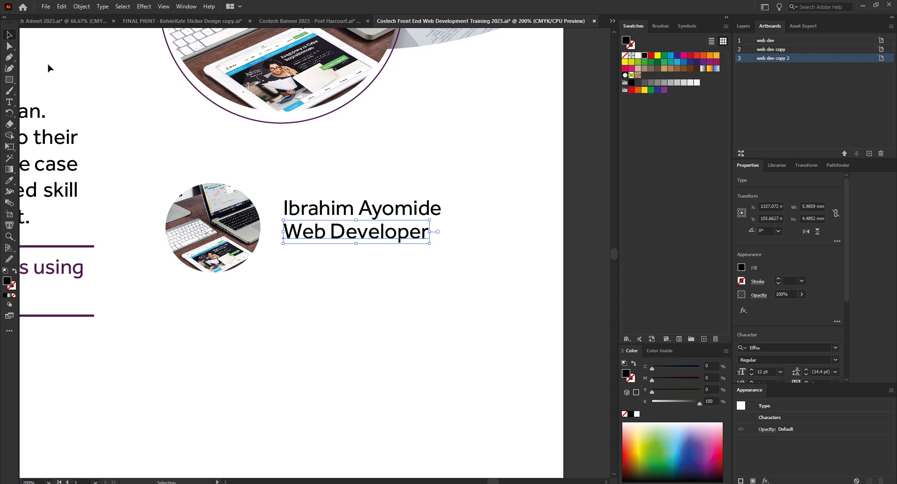
left_click(389, 216)
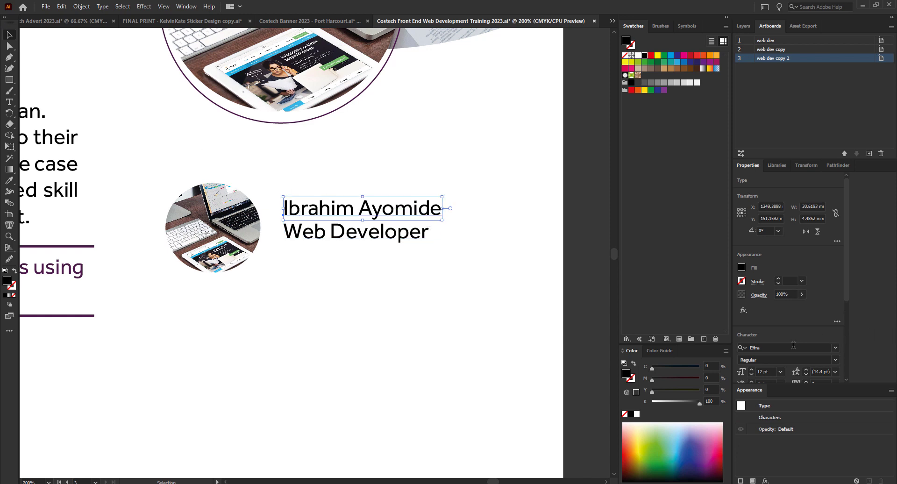
left_click(406, 239)
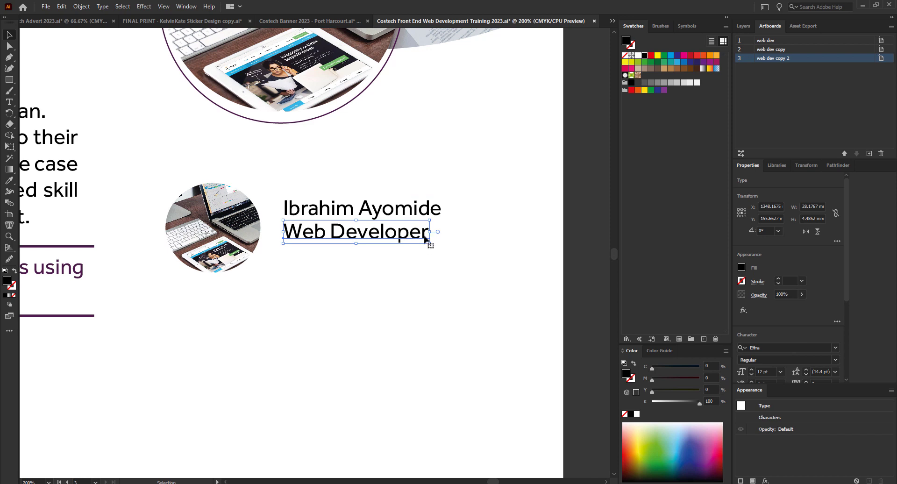
left_click(432, 212)
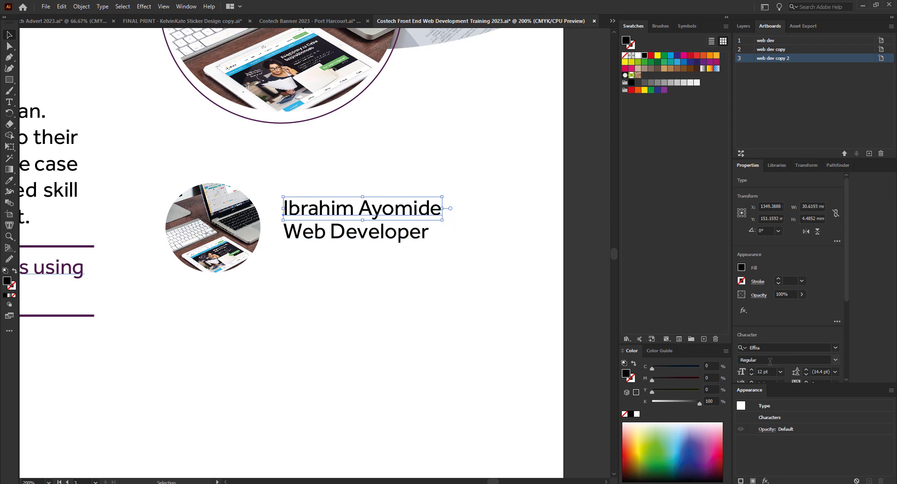
scroll(518, 279, "down", 1)
scroll(498, 279, "down", 2)
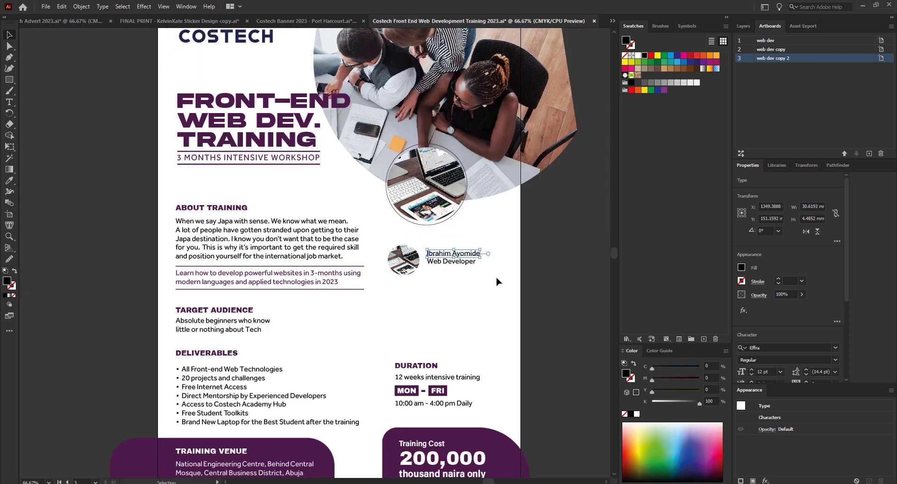
scroll(495, 281, "up", 1)
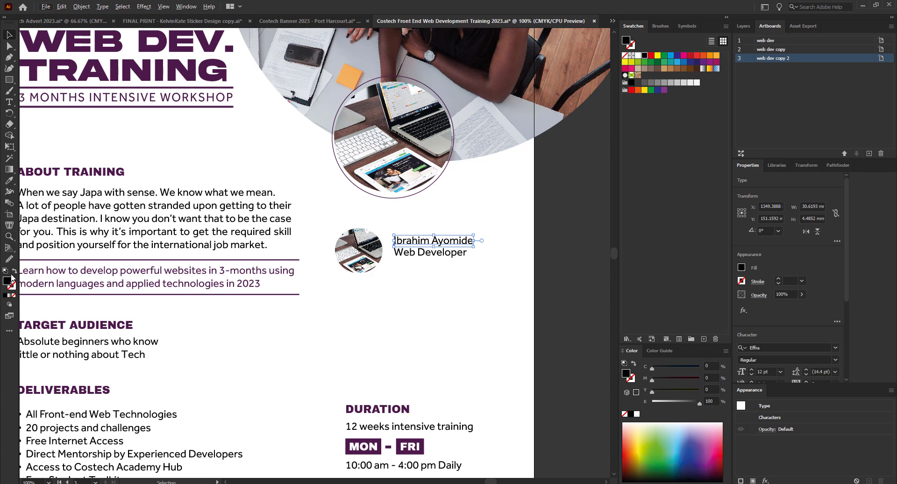
Give the instructor name the bold purple ABOUT TRAINING heading style and scale it narrower.
left_click(9, 181)
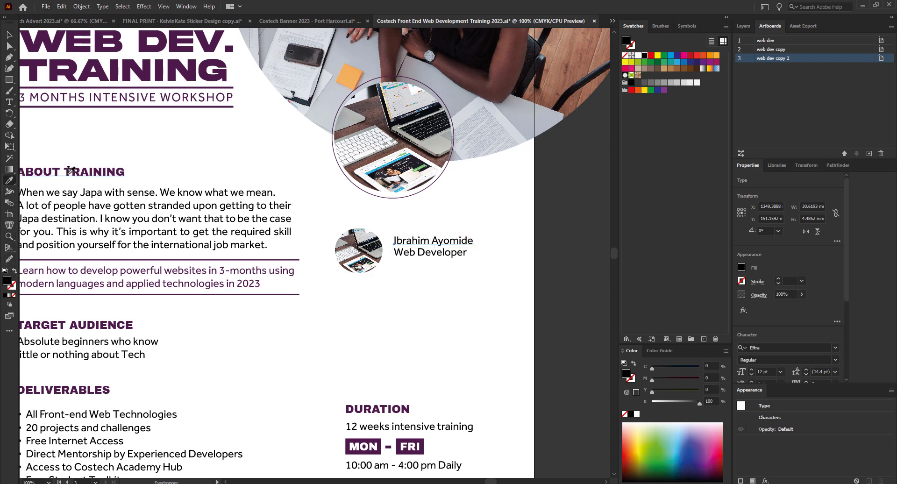
left_click(69, 170)
left_click(10, 35)
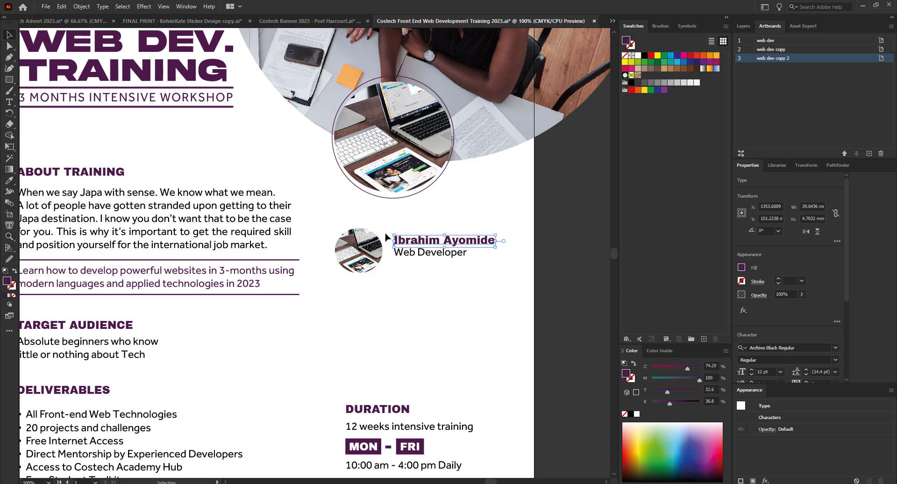
scroll(514, 289, "up", 1)
scroll(552, 284, "up", 1)
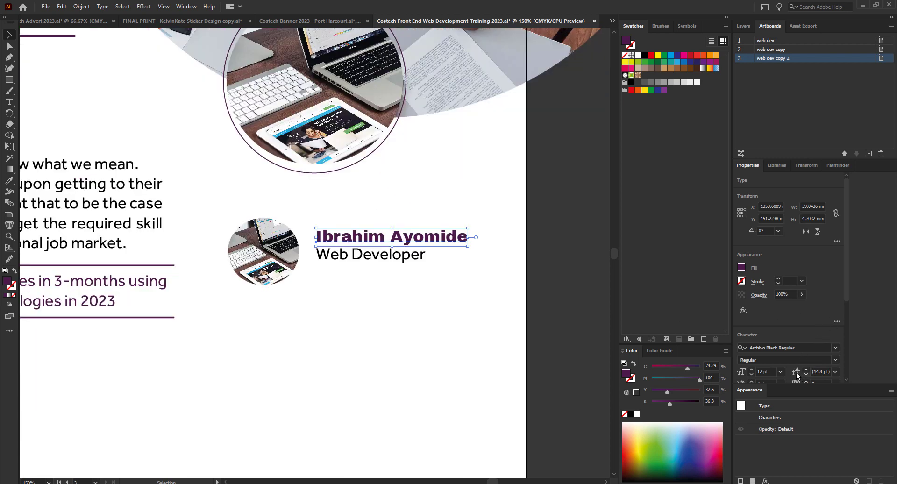
scroll(450, 254, "up", 1)
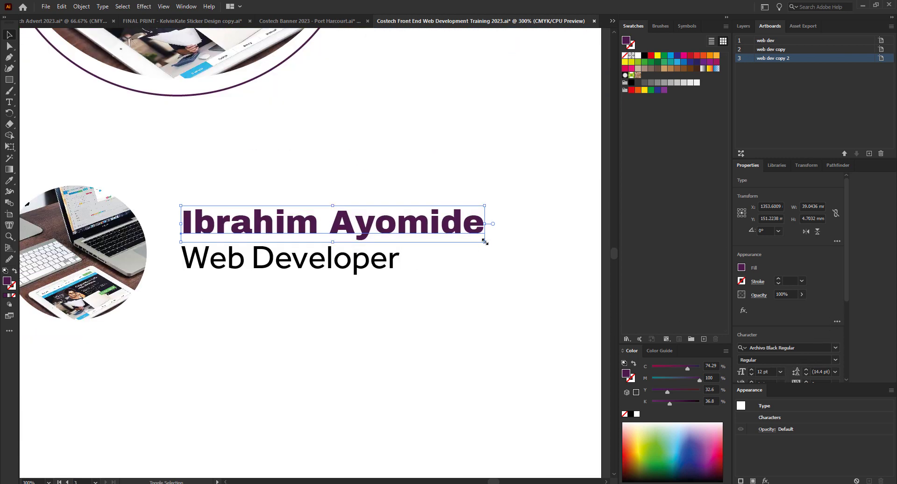
left_click_drag(483, 240, 450, 232)
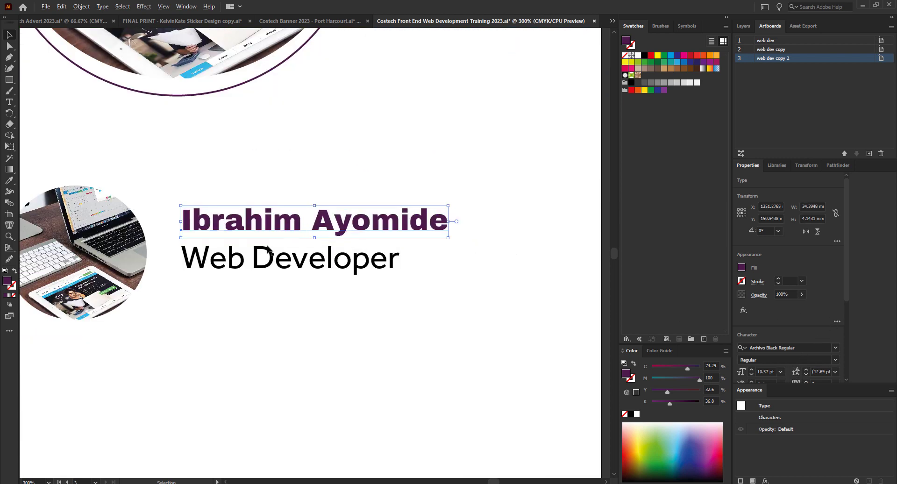
Set the 'Web Developer' line to 10 pt and nudge it up under the name.
left_click(381, 275)
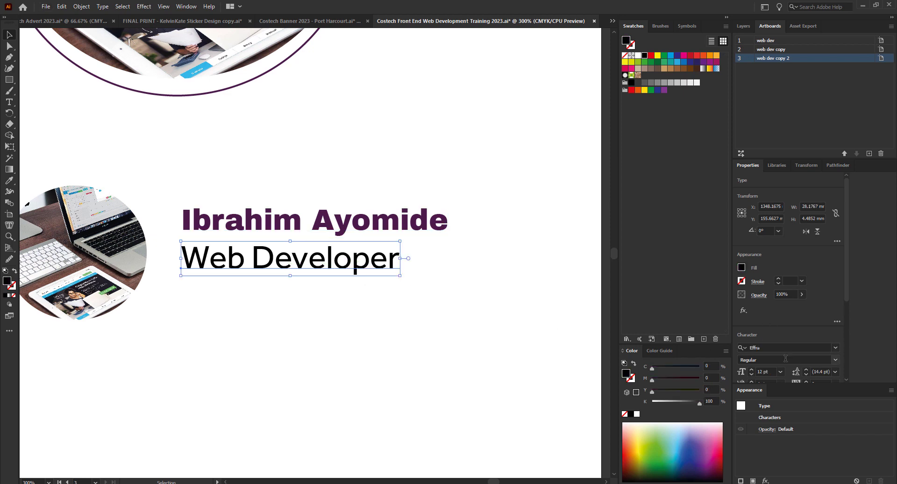
left_click(780, 372)
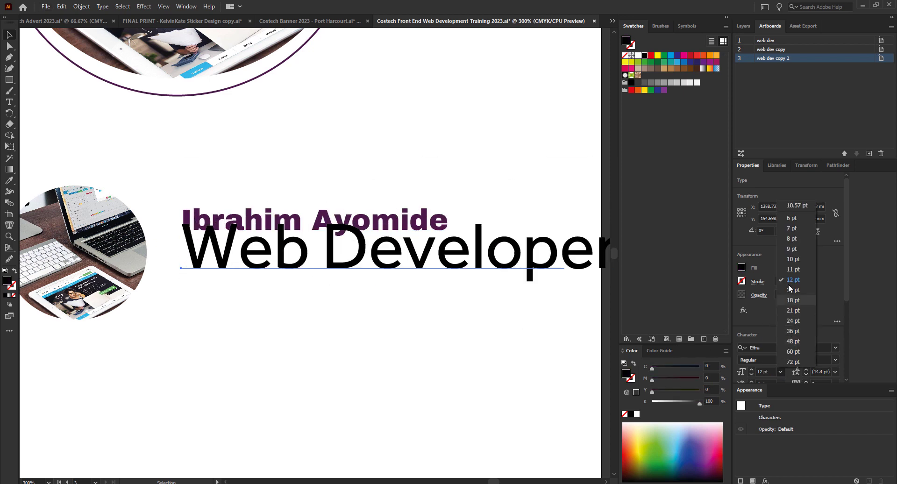
left_click(790, 269)
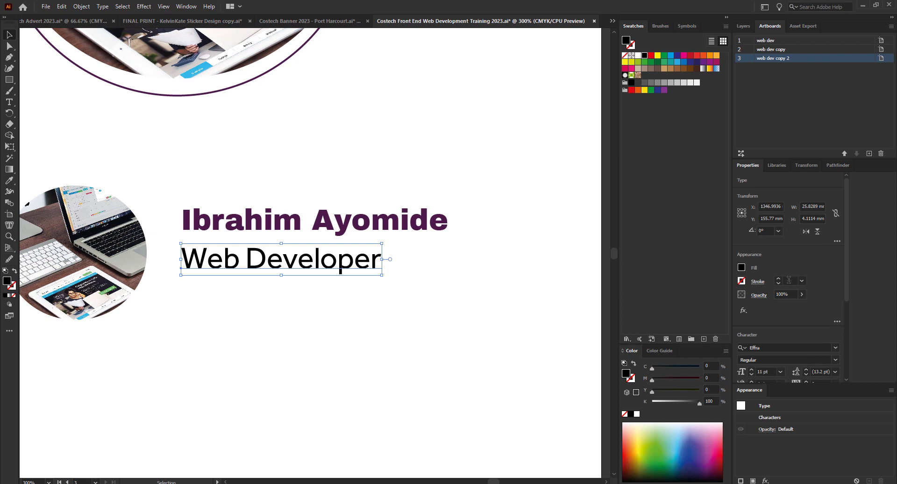
left_click(779, 372)
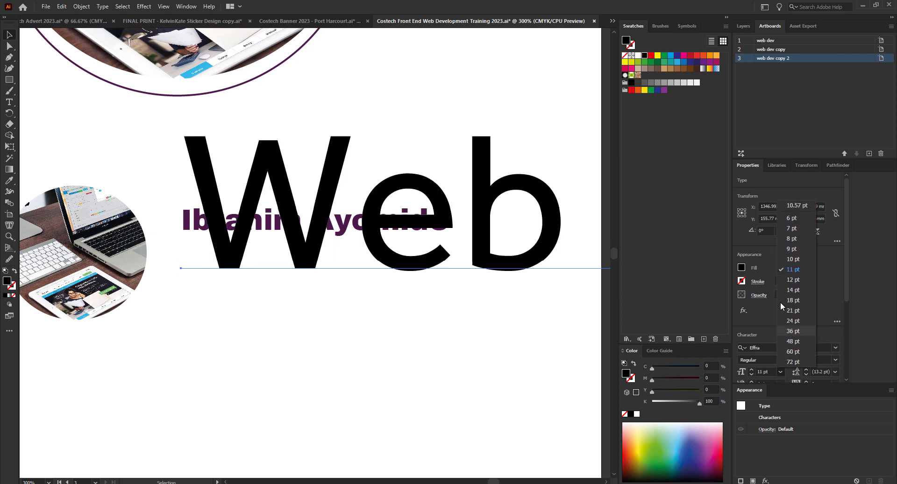
left_click(794, 260)
left_click_drag(315, 262, 315, 256)
Move the instructor name and 'Web Developer' title down together.
key("ctrl+minus")
key("ctrl+minus")
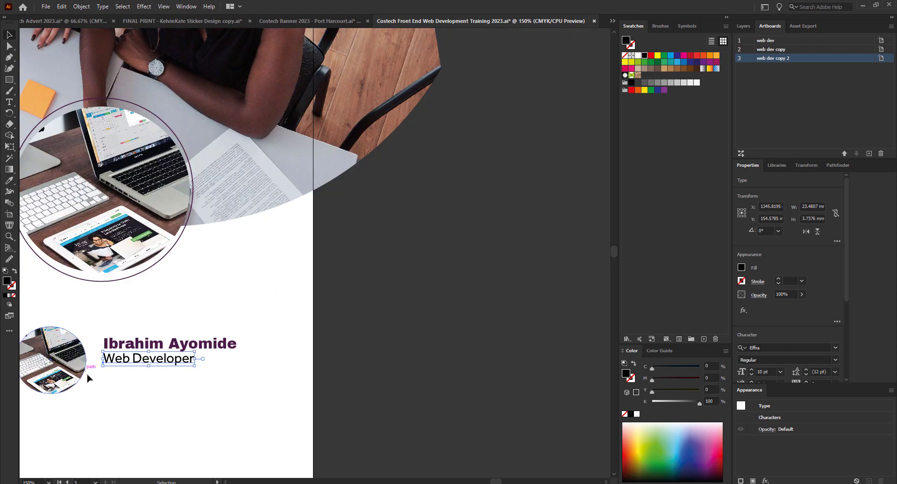
scroll(86, 373, "up", 2)
scroll(503, 288, "down", 2)
scroll(269, 360, "up", 2)
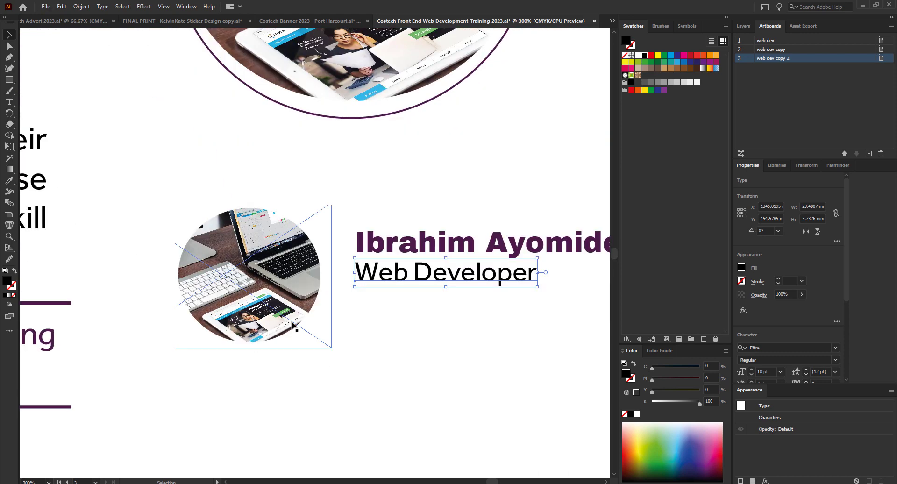
left_click(415, 248, "shift")
mouse_move(414, 247)
left_mouse_down()
mouse_move(411, 294)
mouse_move(411, 262)
left_mouse_up()
scroll(387, 241, "down", 3)
scroll(426, 268, "down", 3)
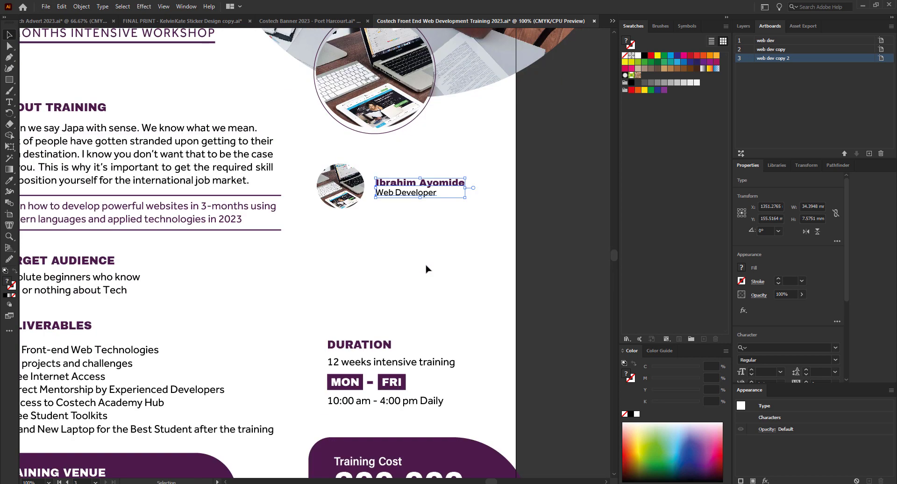
scroll(369, 281, "up", 1)
scroll(286, 220, "down", 1)
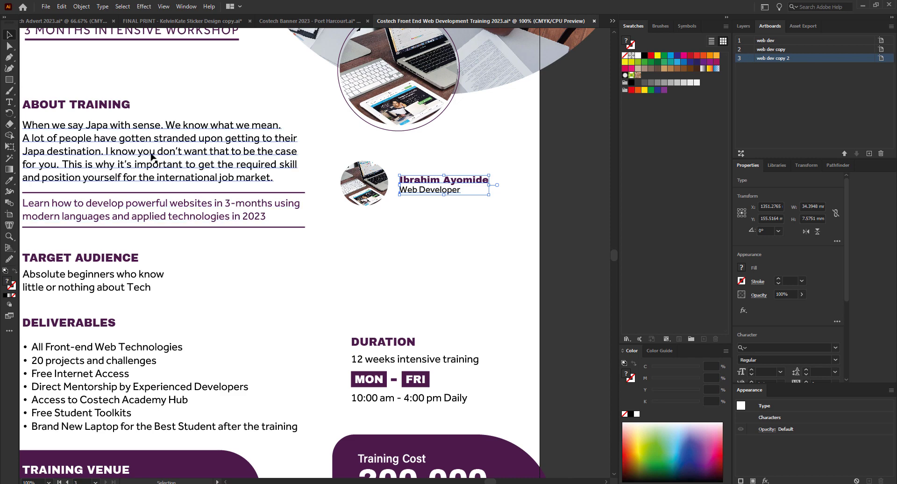
Duplicate the About Training paragraph beneath the instructor block.
left_click_drag(155, 149, 430, 295)
scroll(387, 273, "down", 2)
scroll(518, 268, "up", 1)
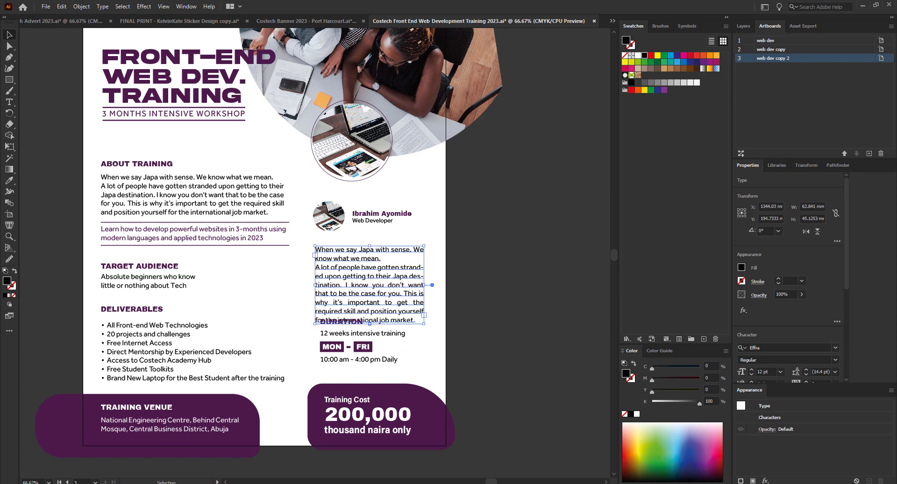
left_click(245, 483)
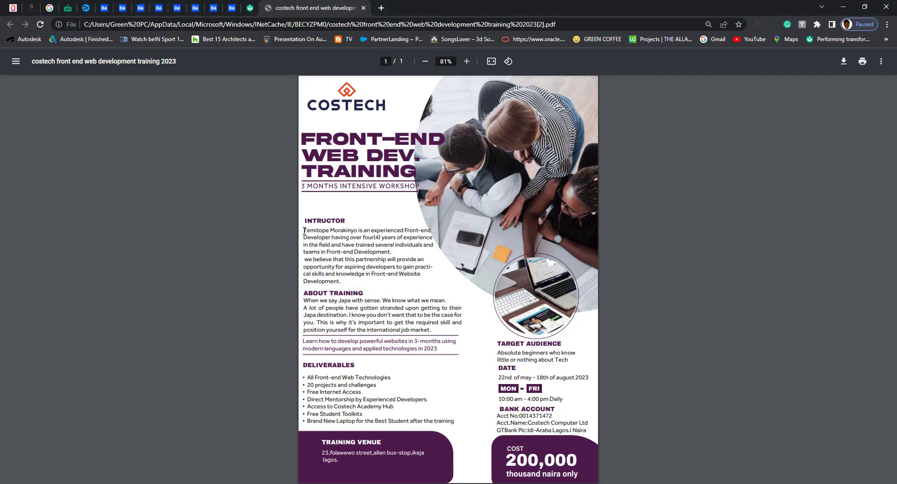
Select and copy the instructor paragraph from the old flyer PDF.
left_click_drag(304, 231, 341, 284)
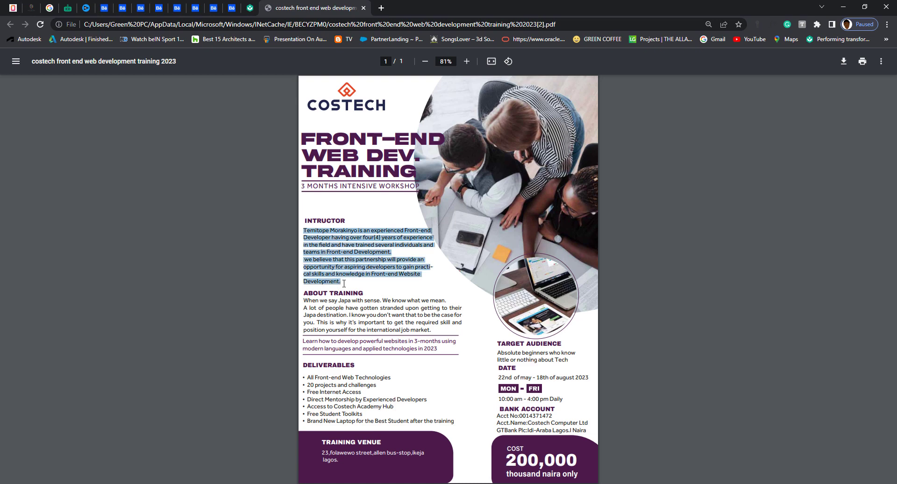
left_click(112, 482)
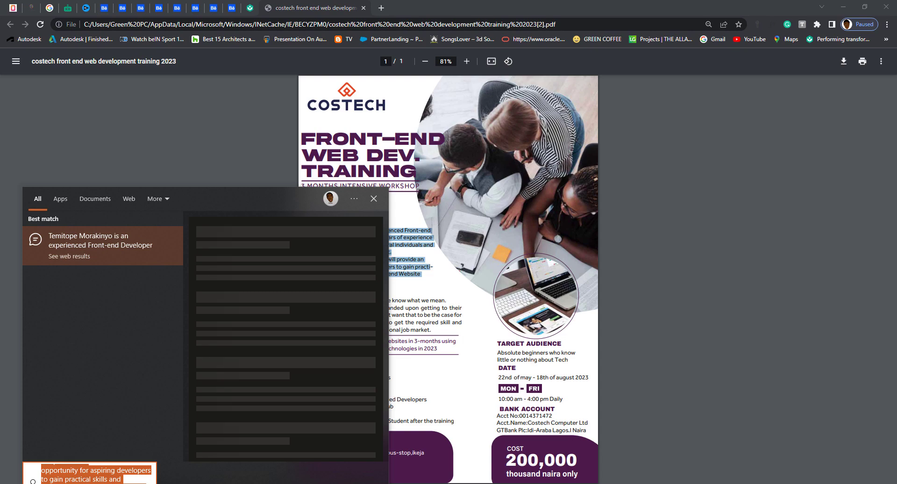
key("ctrl+x")
Replace the copied paragraph under the instructor's name with the pasted instructor bio.
left_click(411, 483)
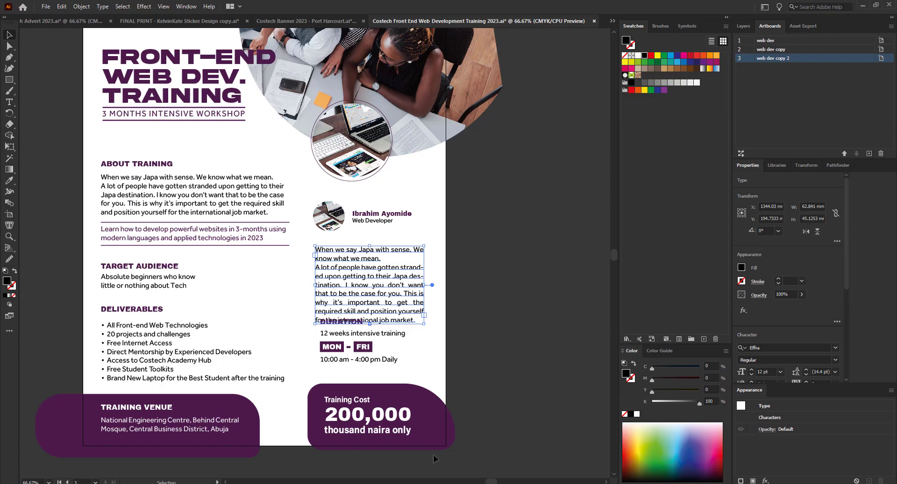
scroll(372, 293, "up", 2)
double_click(352, 269)
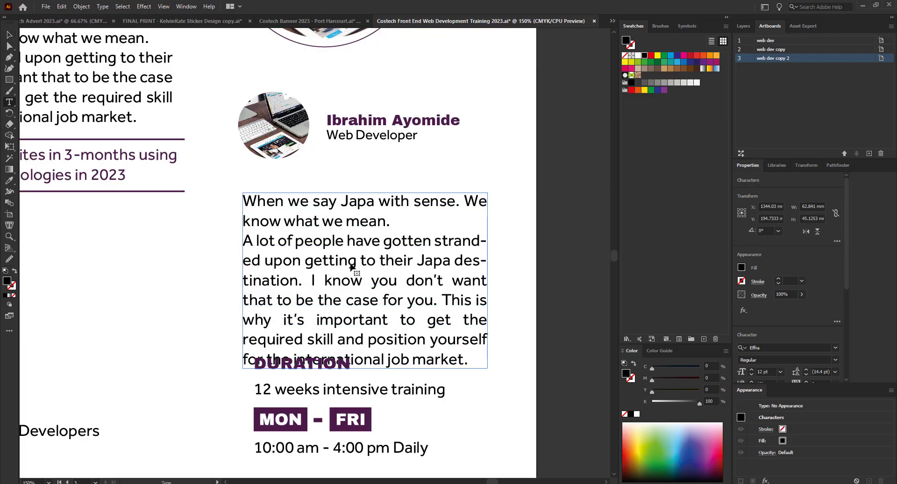
key("ctrl+a")
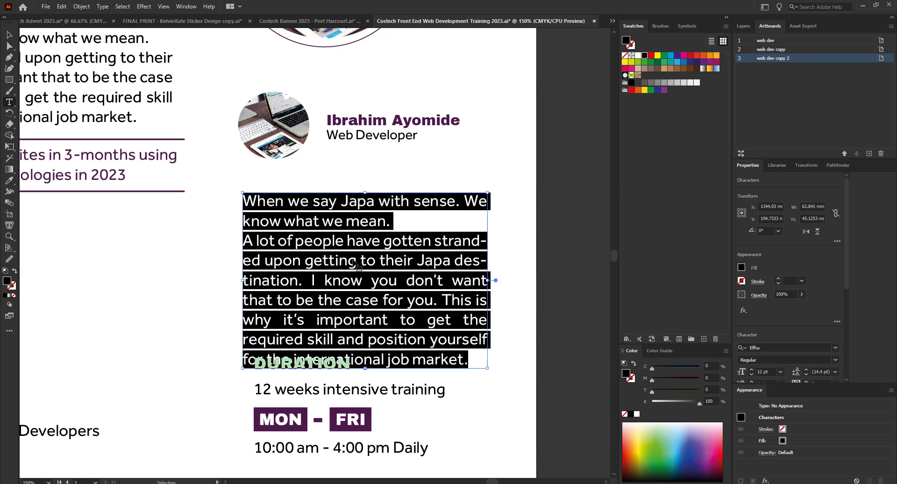
key("ctrl+v")
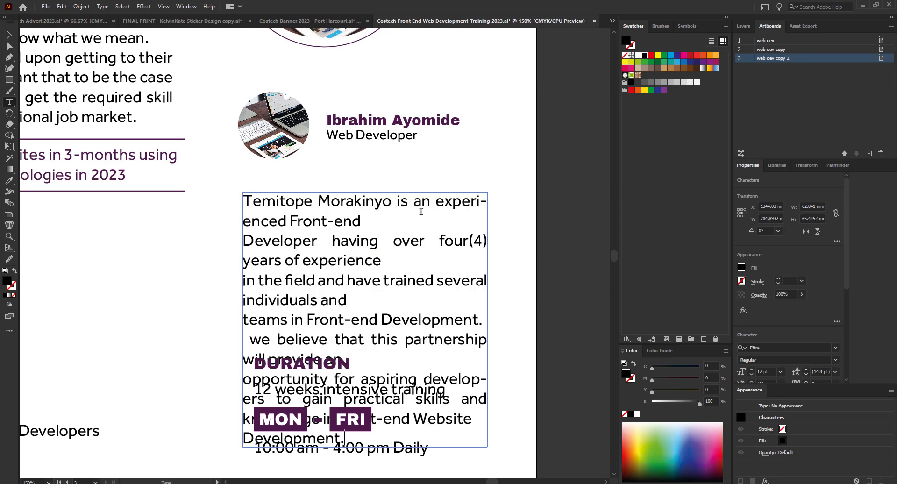
Widen the bio text frame to about 114.8 mm so the lines reflow.
left_click(8, 35)
scroll(154, 290, "down", 1)
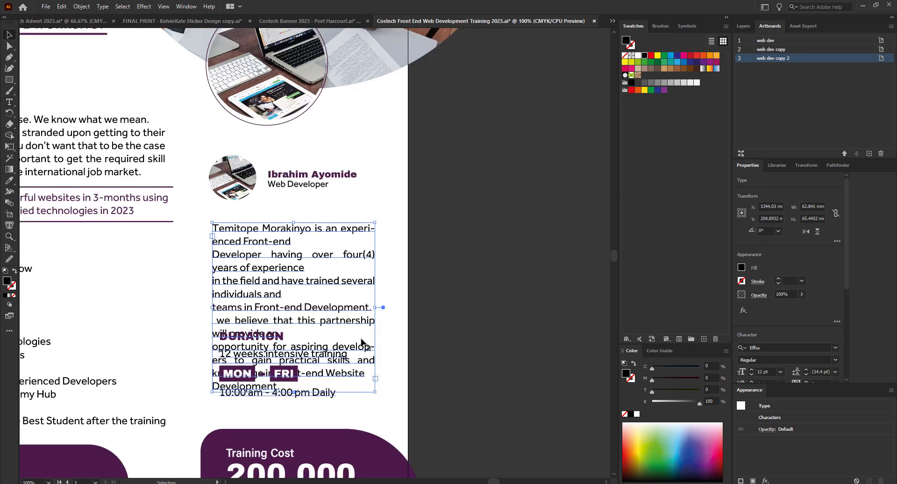
left_click_drag(486, 297, 518, 298)
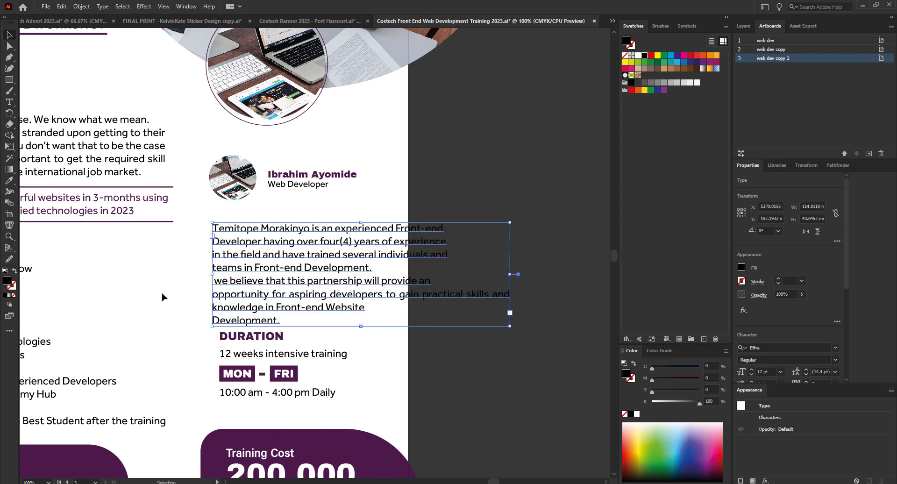
scroll(234, 294, "up", 1)
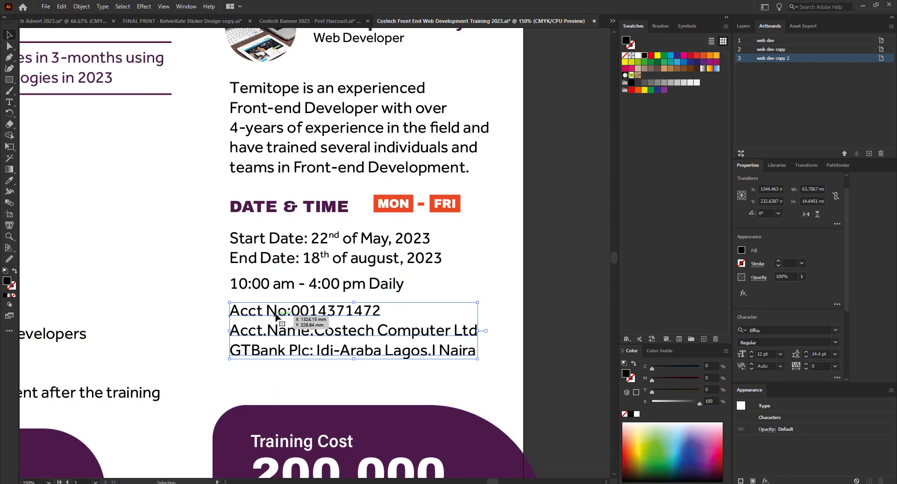
Nudge the account details block slightly lower.
left_click_drag(276, 318, 276, 324)
scroll(401, 334, "down", 3)
scroll(376, 345, "up", 2)
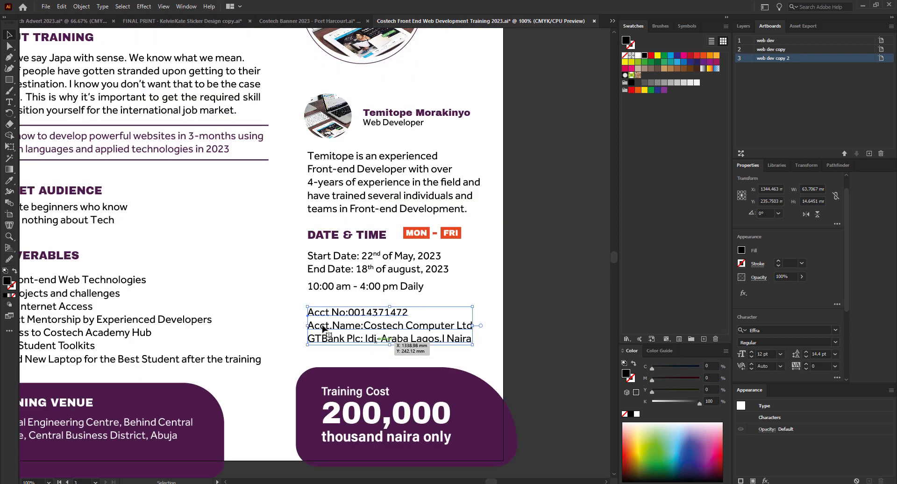
scroll(333, 327, "down", 1)
scroll(345, 243, "up", 1)
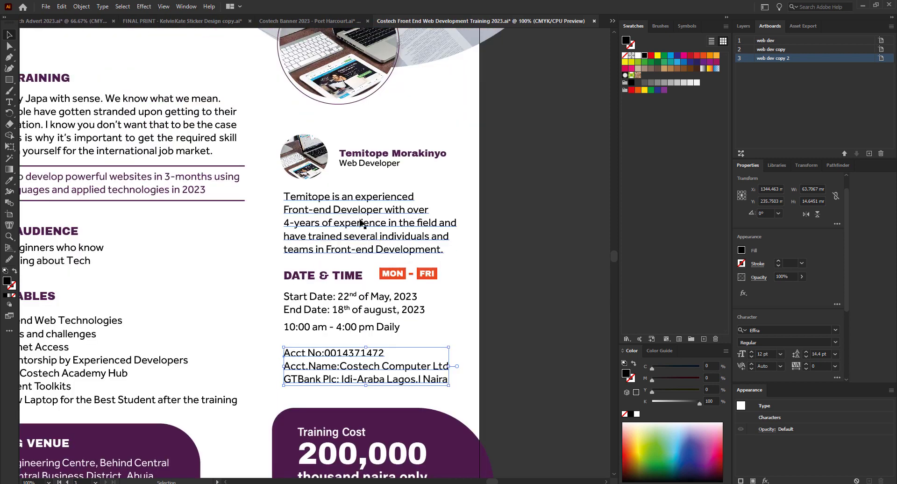
Raise the instructor photo and bio group, and move the DATE & TIME block up under the bio.
left_click_drag(506, 228, 304, 153)
left_click(538, 206)
scroll(348, 227, "down", 1)
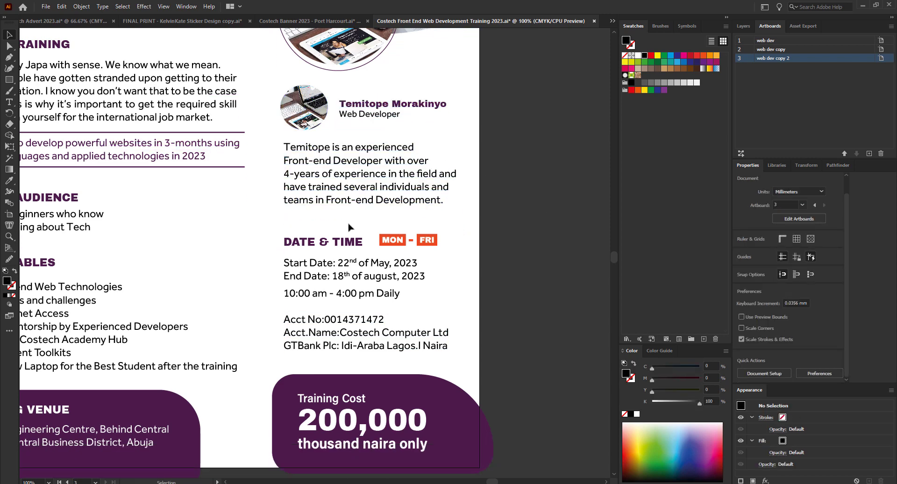
left_click_drag(533, 300, 278, 239)
left_click_drag(318, 263, 318, 253)
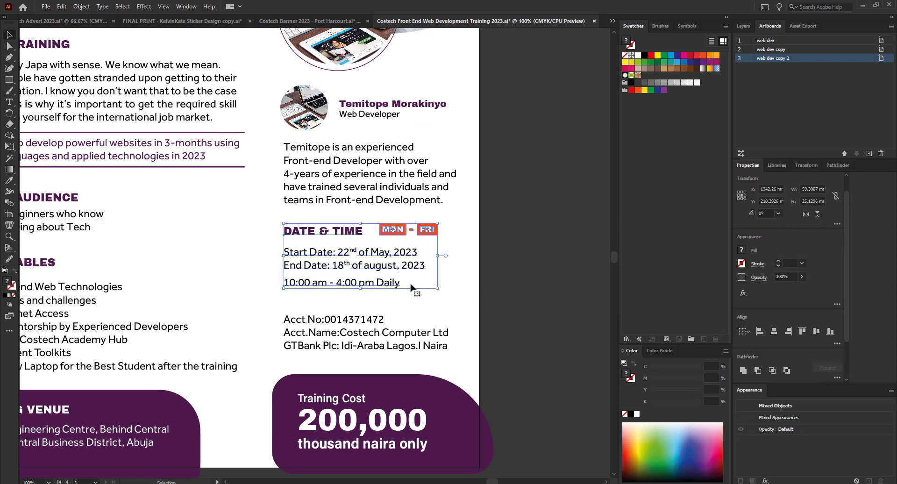
Move the account details block lower, just above the Training Cost panel.
left_click(577, 285)
left_click_drag(326, 332, 336, 364)
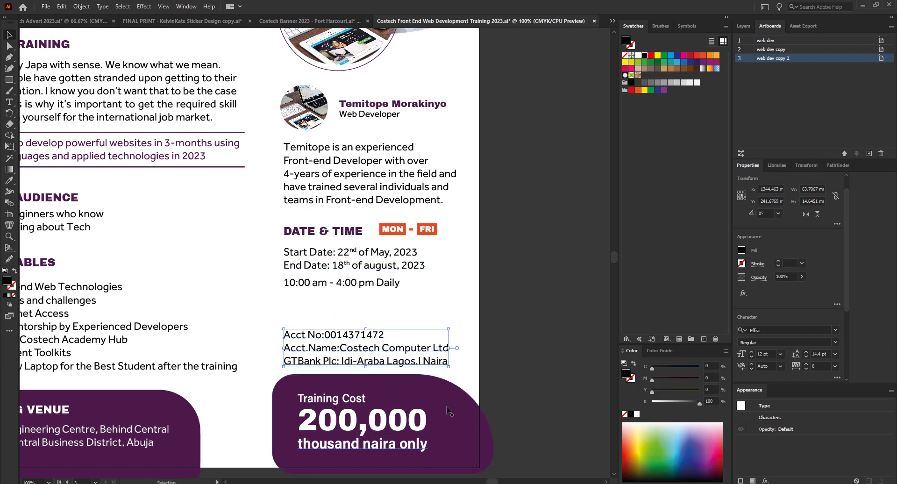
scroll(446, 407, "down", 2)
scroll(486, 439, "down", 1)
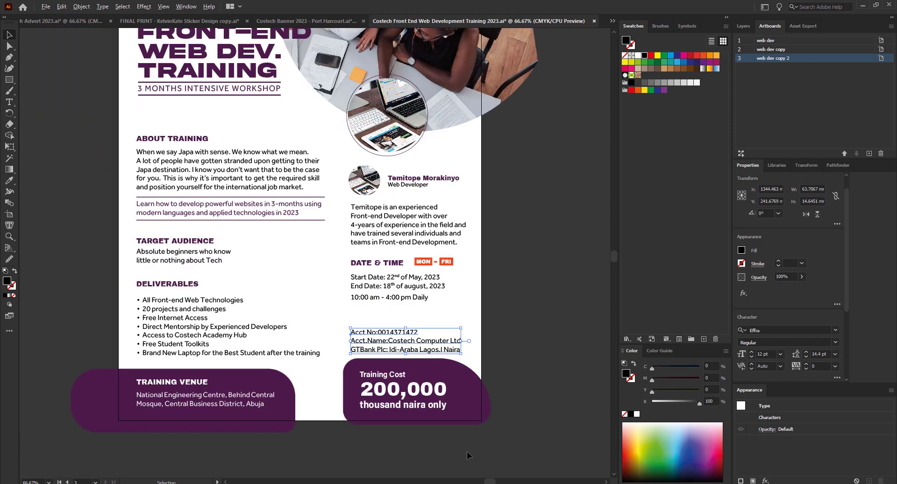
left_click_drag(467, 451, 378, 378)
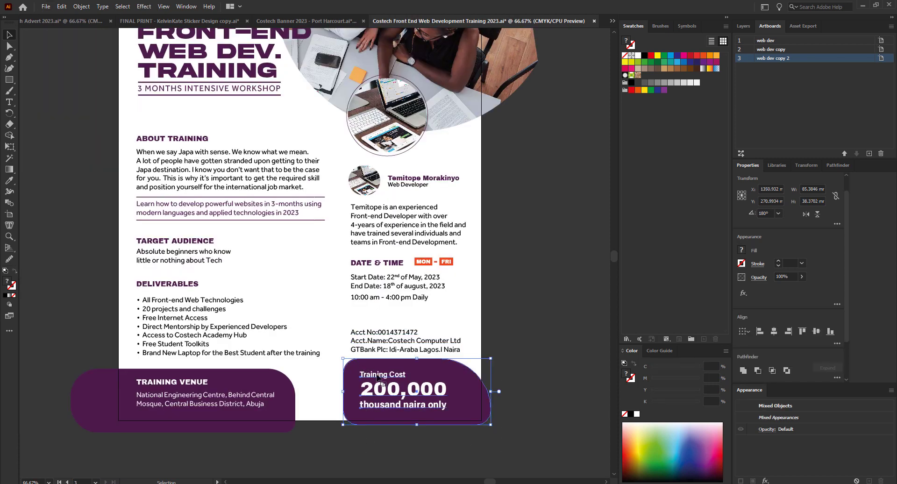
Enlarge the purple Training Cost shape by dragging its corner handle.
left_click_drag(486, 367, 484, 367)
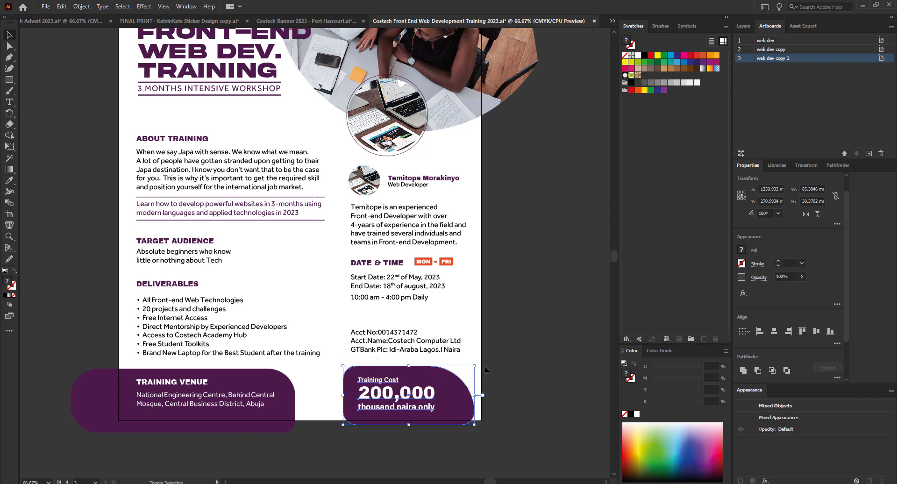
left_click(477, 413)
left_click(466, 411)
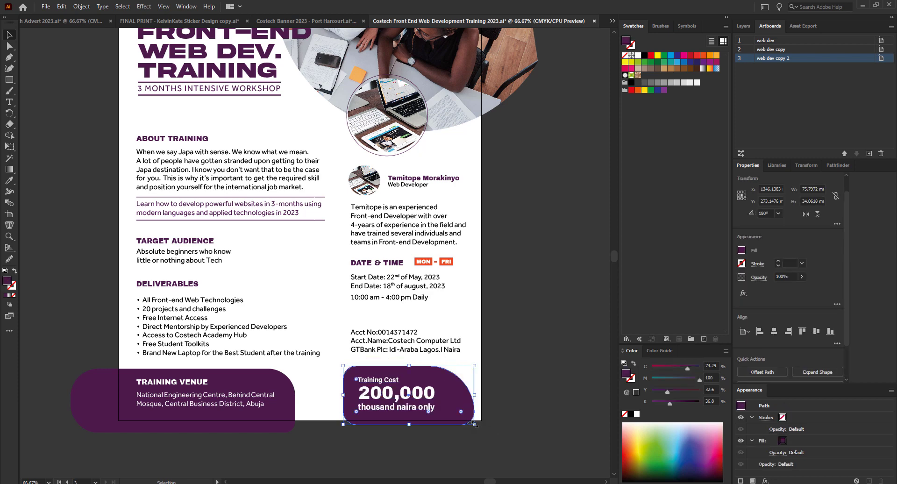
left_click_drag(473, 424, 505, 437)
scroll(433, 434, "up", 1)
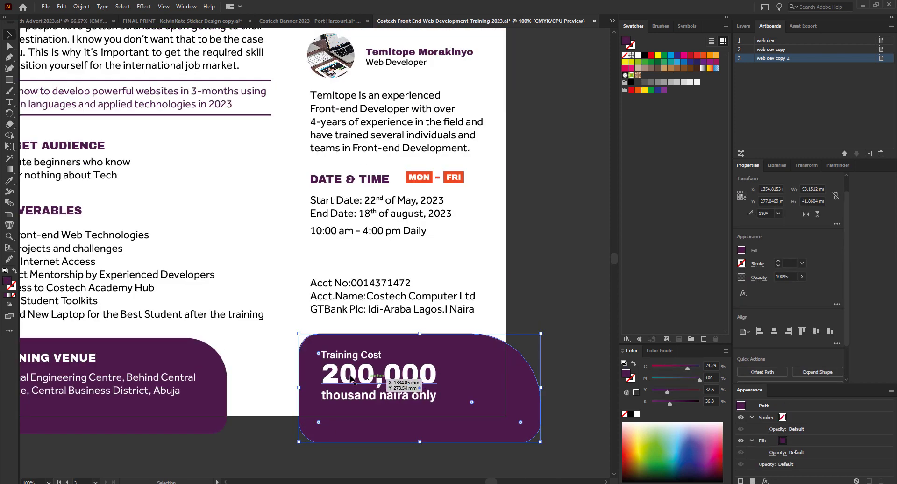
scroll(421, 420, "down", 1)
left_click(400, 417)
scroll(415, 358, "up", 1)
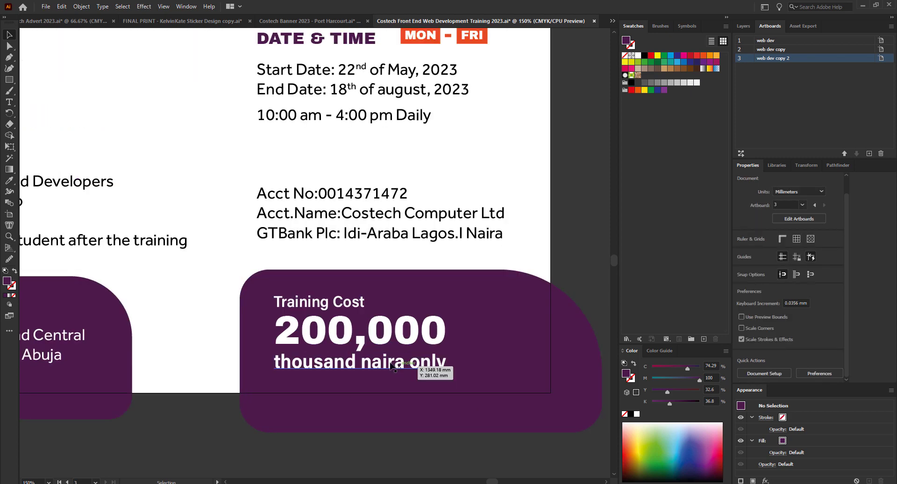
scroll(389, 364, "down", 1)
Undo an accidental edit so the panel heading reads 'Training Cost' again.
left_click(352, 322)
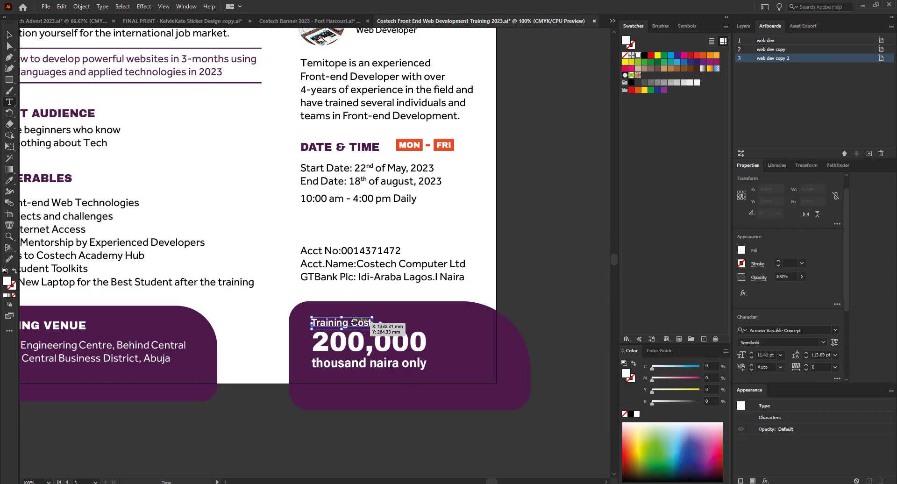
double_click(351, 322)
left_click_drag(351, 322, 312, 321)
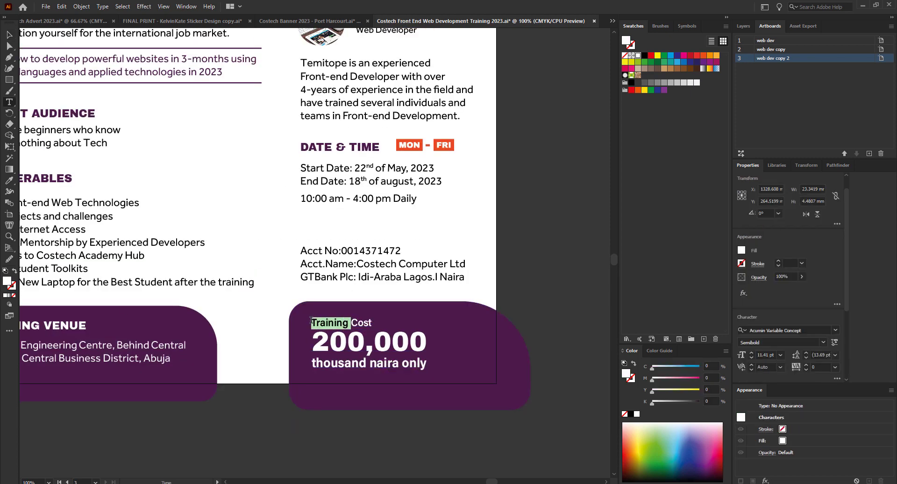
type("cOS")
key("BackSpace")
key("BackSpace")
key("BackSpace")
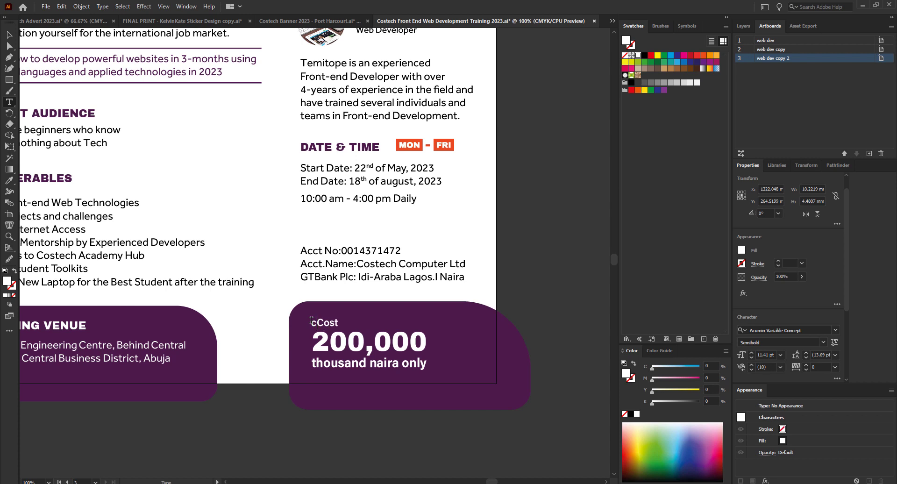
key("Escape")
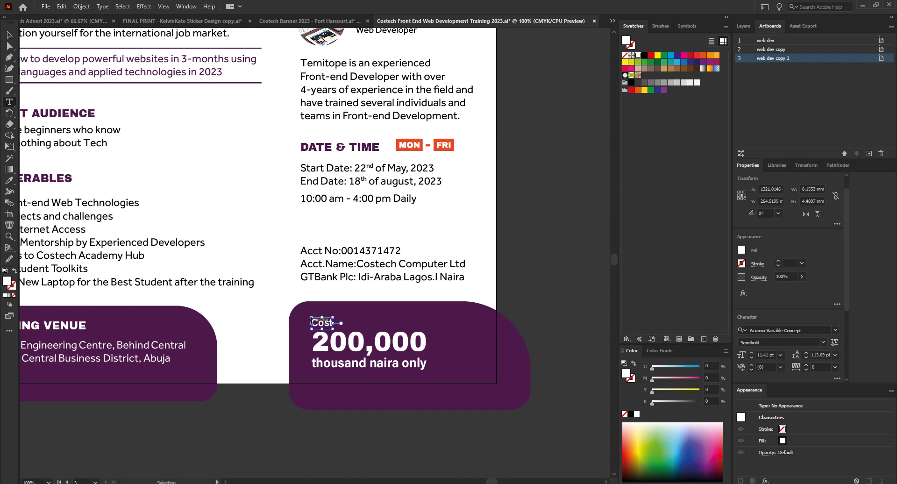
key("ctrl+z")
key("ctrl+z")
key("ctrl+z")
key("ctrl+z")
key("ctrl+z")
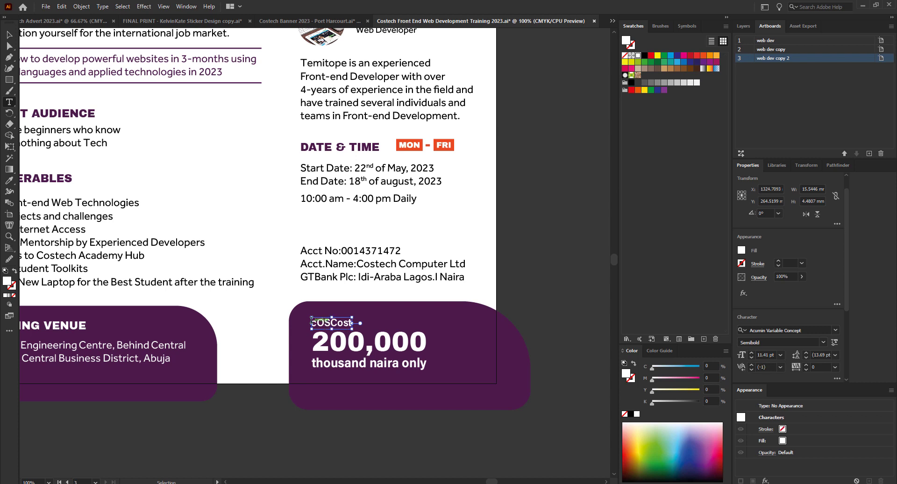
key("ctrl+z")
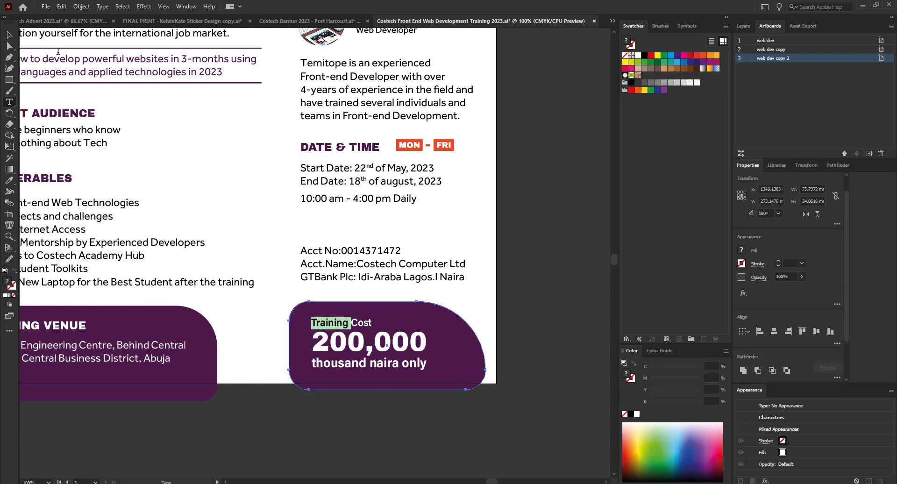
Widen the Training Cost panel to the right, to about 86.6 mm.
left_click(13, 32)
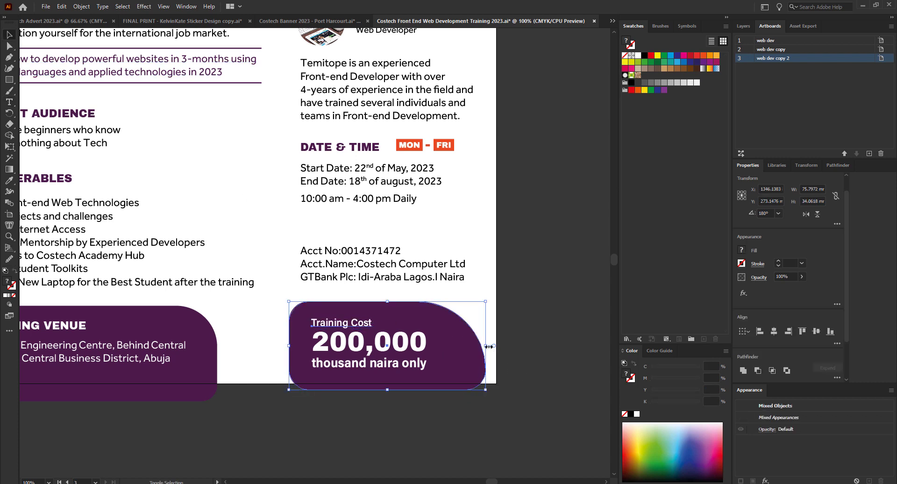
left_click_drag(488, 346, 514, 346)
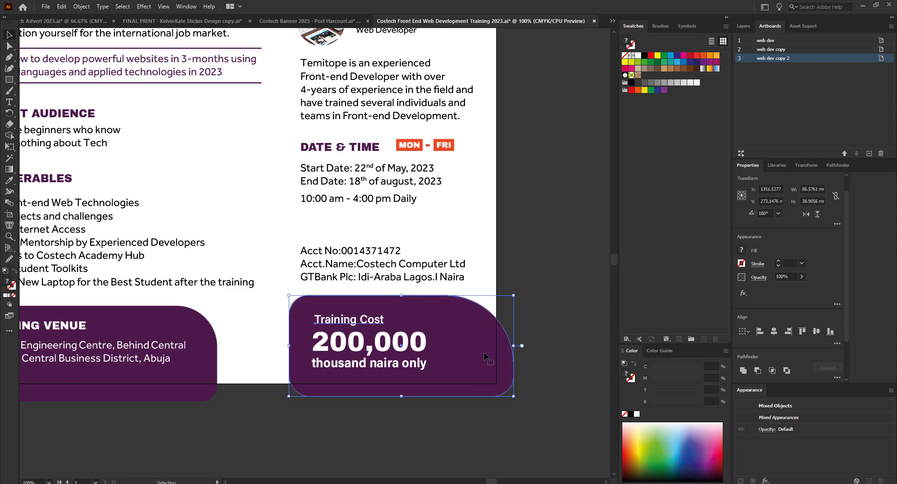
left_click(466, 428)
scroll(320, 355, "up", 2)
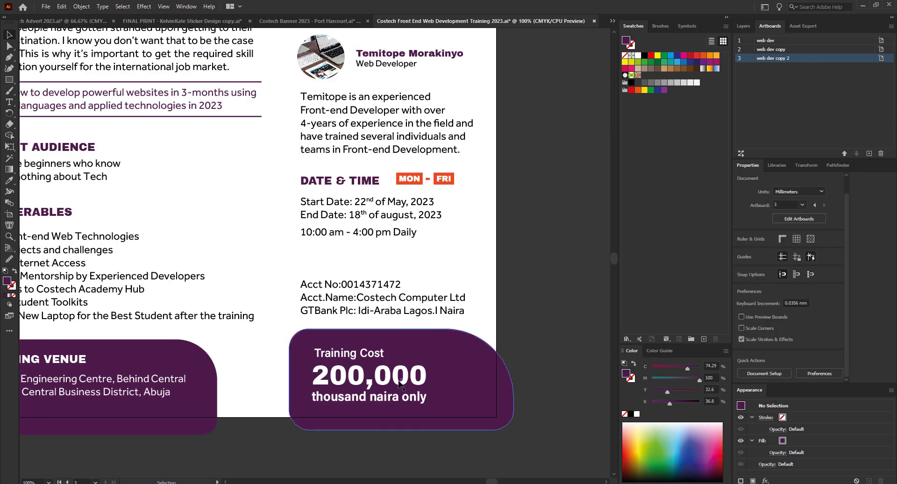
left_click_drag(320, 356, 318, 349)
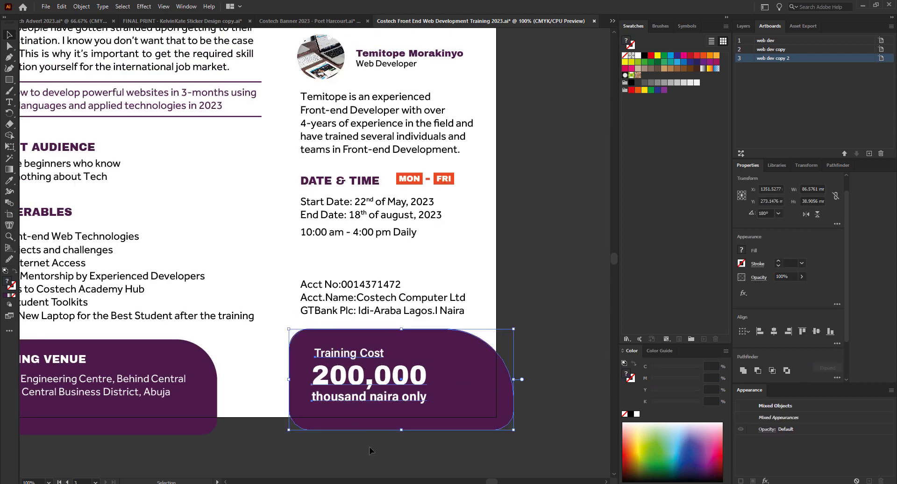
left_click(369, 376)
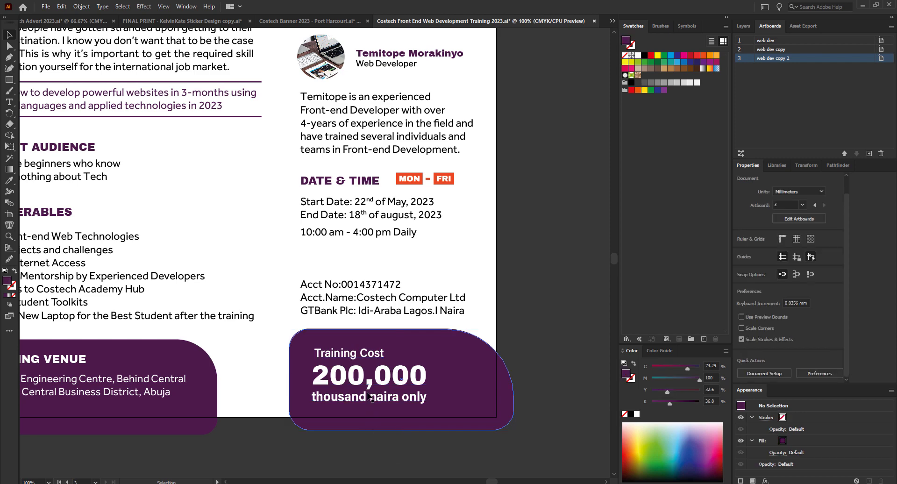
left_click(10, 180)
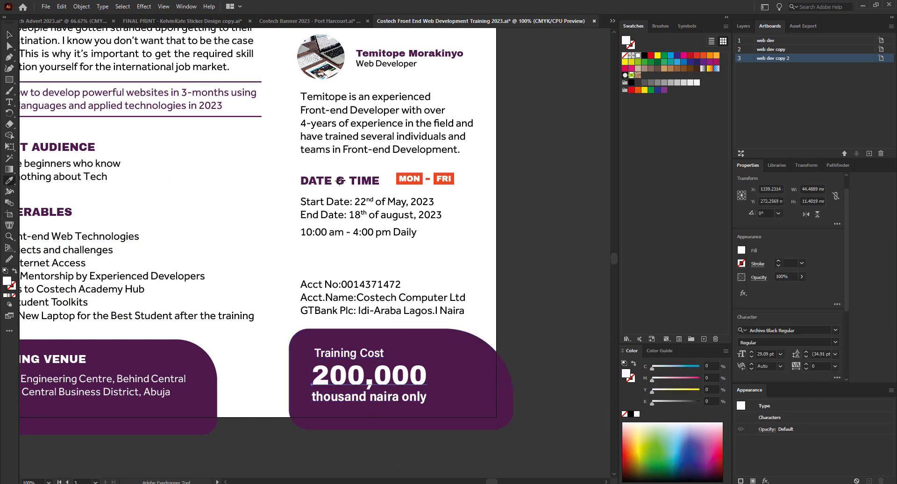
left_click(453, 174)
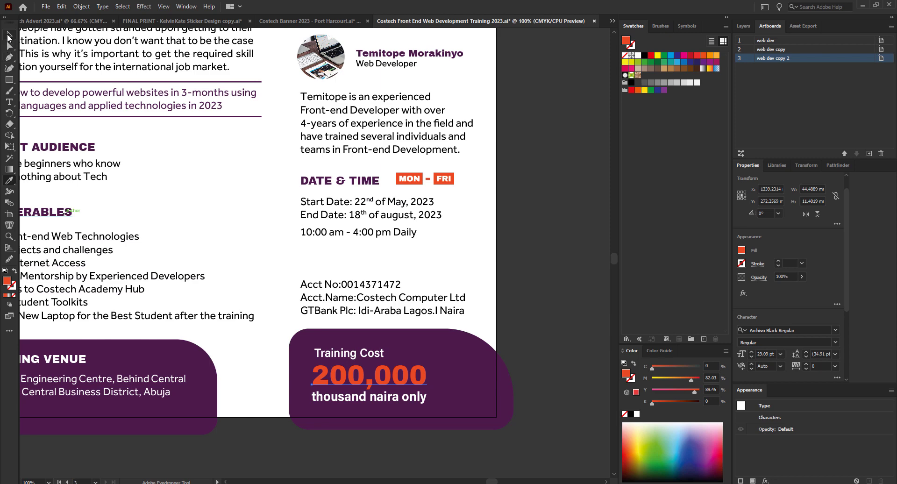
key("ctrl+z")
left_click(8, 34)
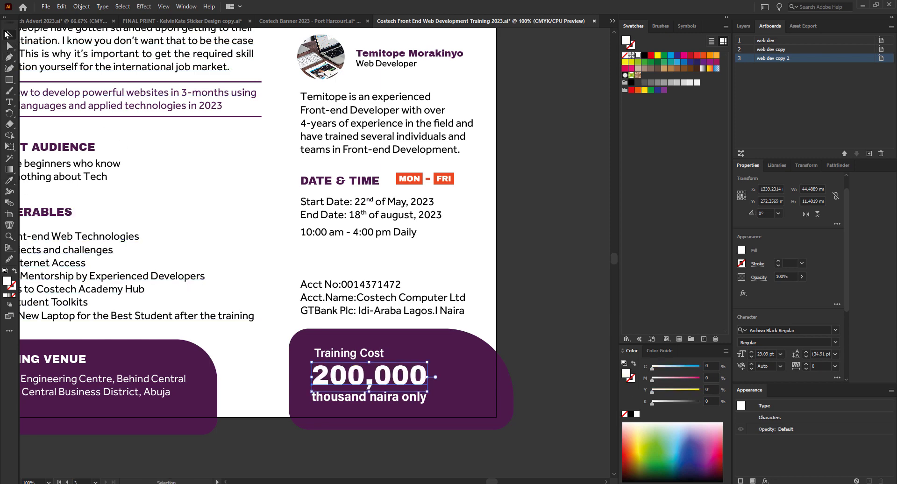
left_click(299, 334)
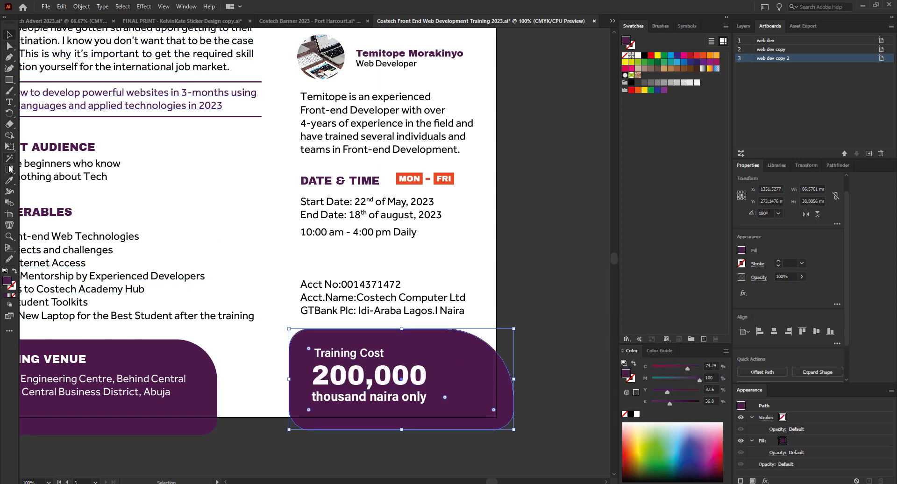
left_click(9, 180)
left_click(447, 173)
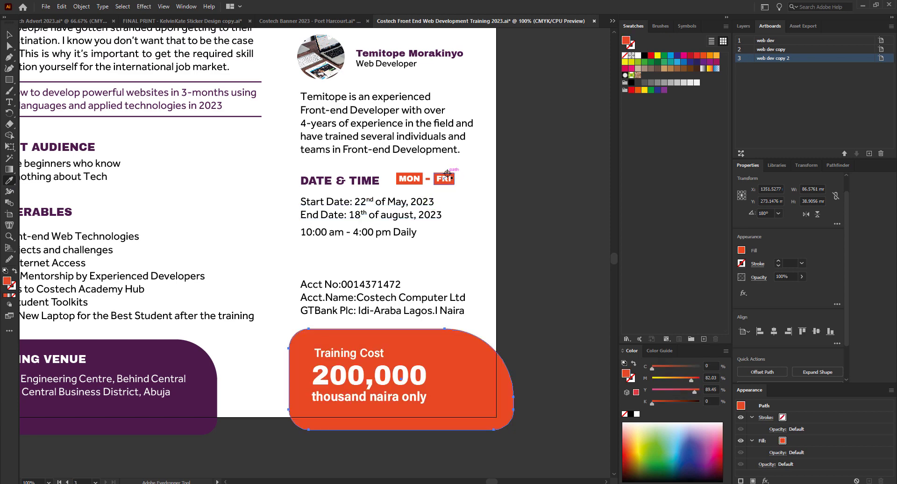
key("shift+f")
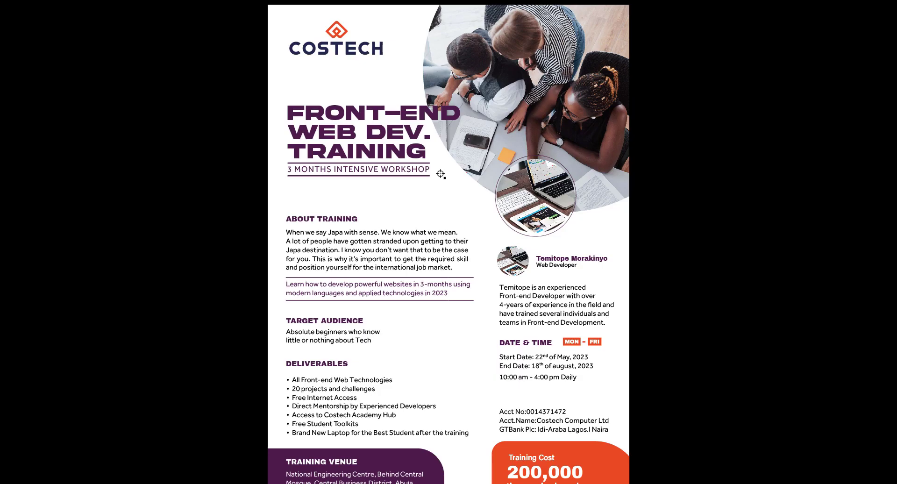
key("Escape")
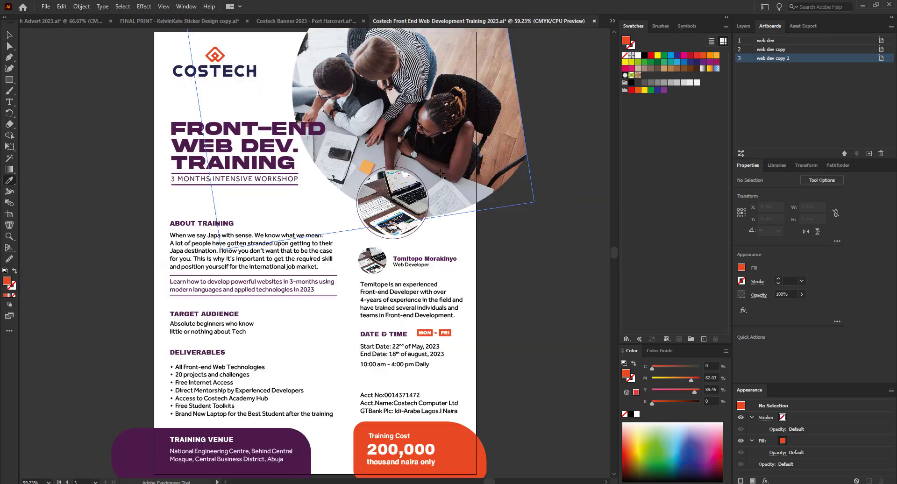
left_click(225, 143)
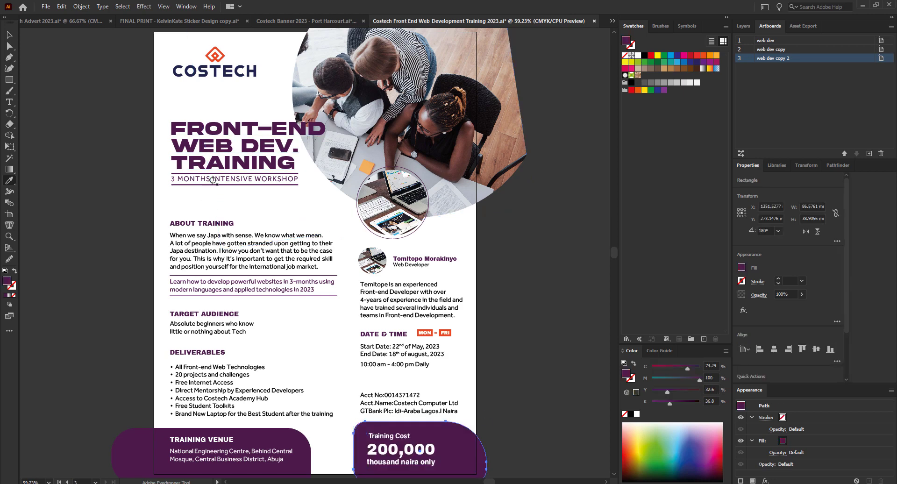
left_click(9, 38)
scroll(201, 216, "down", 3)
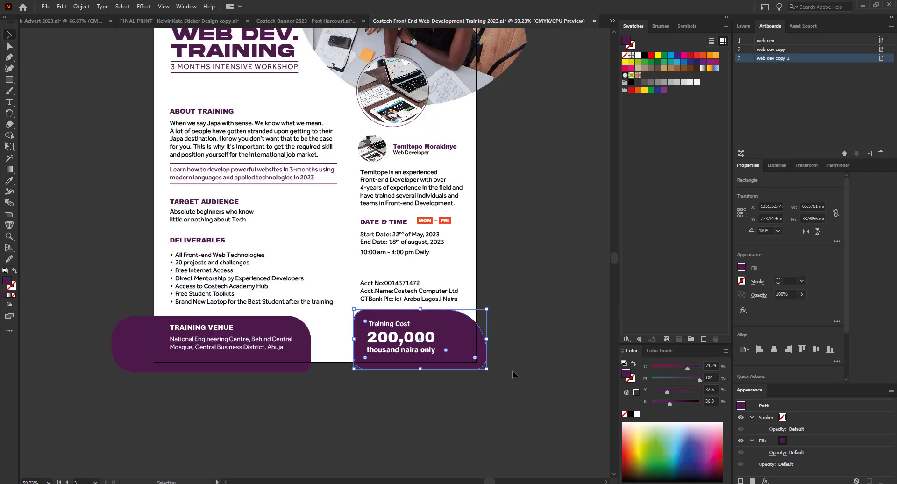
Apply the TRAINING VENUE heading style to the Training Cost heading with the Eyedropper.
scroll(512, 371, "up", 4)
scroll(295, 313, "down", 5)
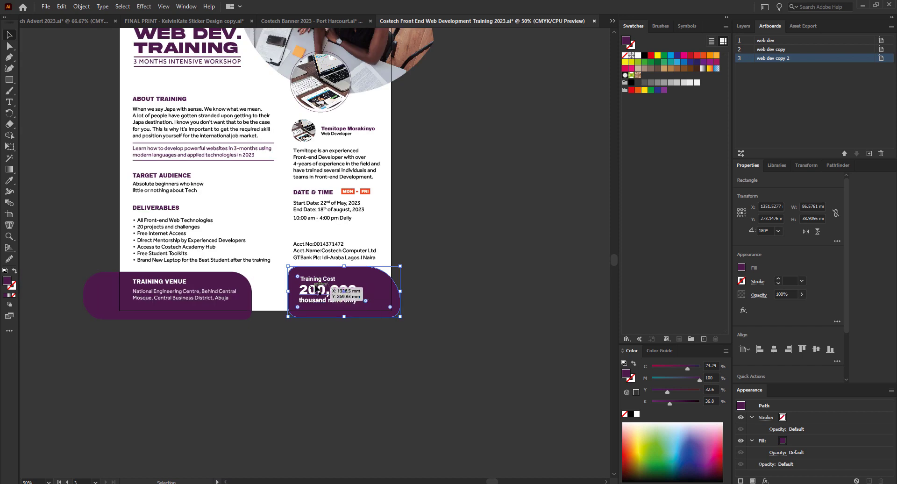
scroll(324, 292, "up", 3)
scroll(323, 292, "down", 2)
left_click(327, 277)
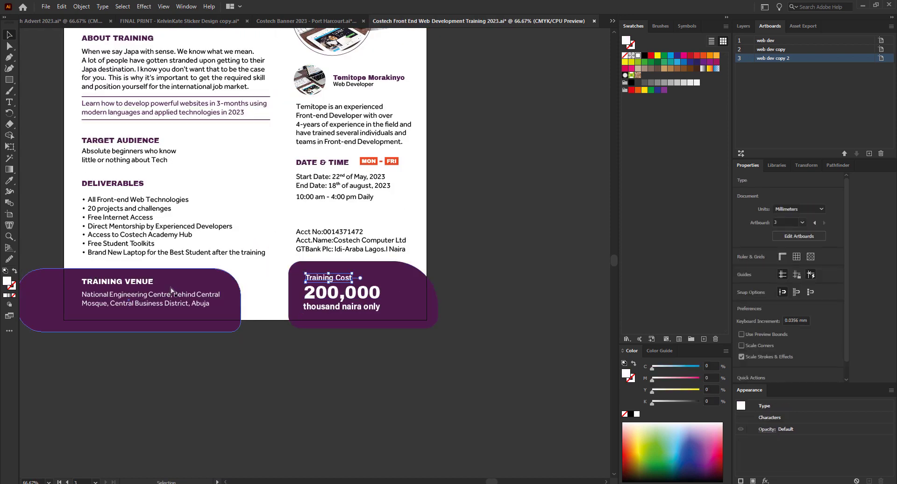
left_click(10, 180)
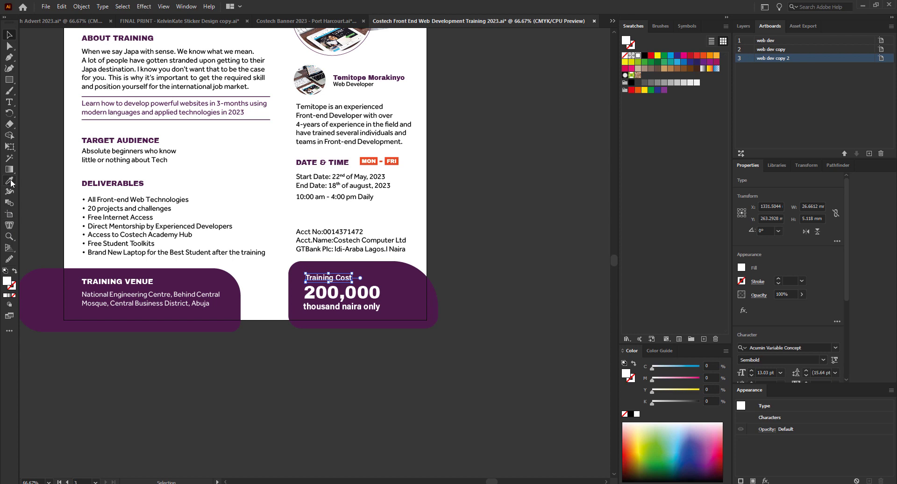
left_click(149, 280)
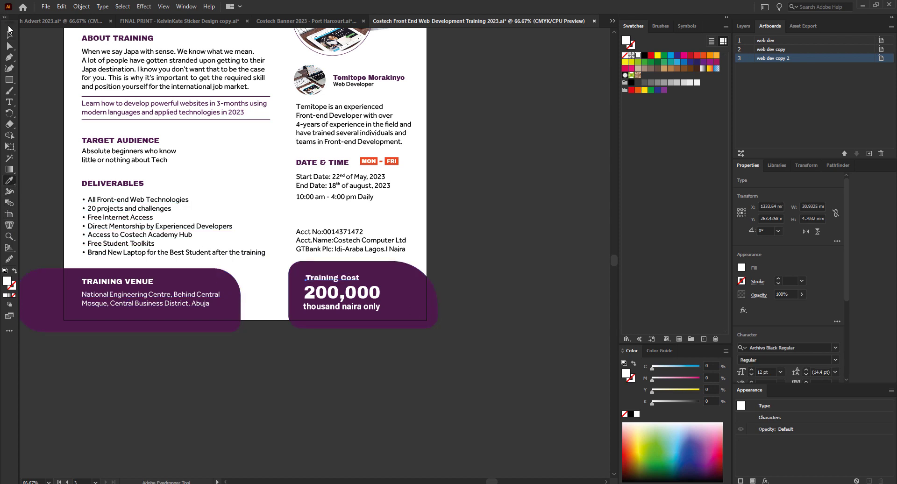
key("v")
Set the Training Cost heading to All Caps and nudge it up slightly.
left_click_drag(845, 278, 841, 324)
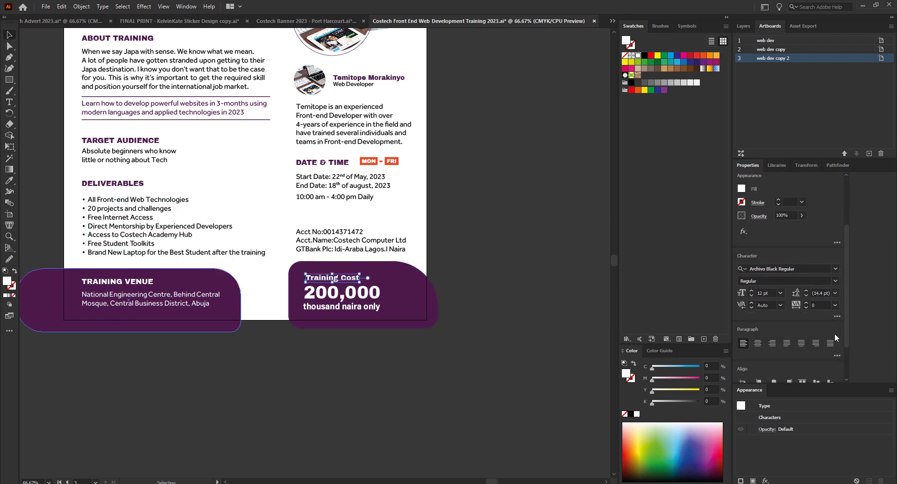
left_click(837, 316)
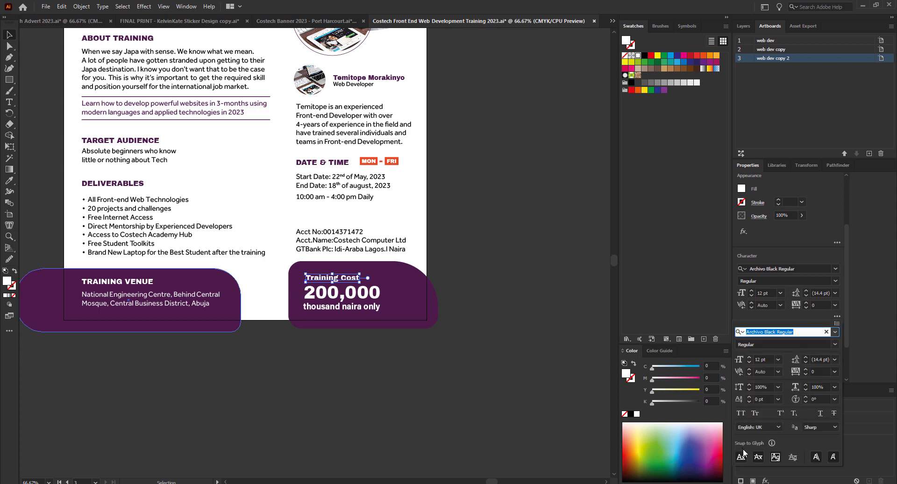
left_click(743, 412)
left_click(325, 276)
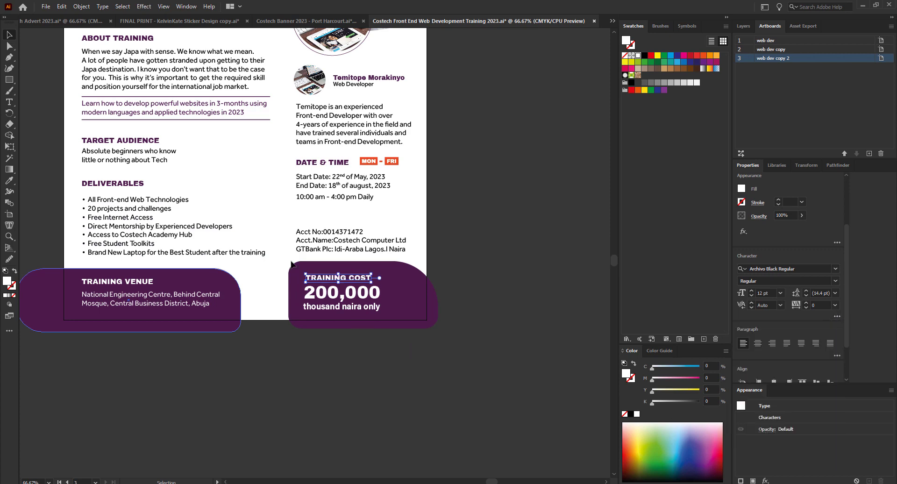
scroll(290, 259, "up", 3)
scroll(355, 334, "down", 2)
left_click(345, 435)
scroll(354, 420, "down", 2)
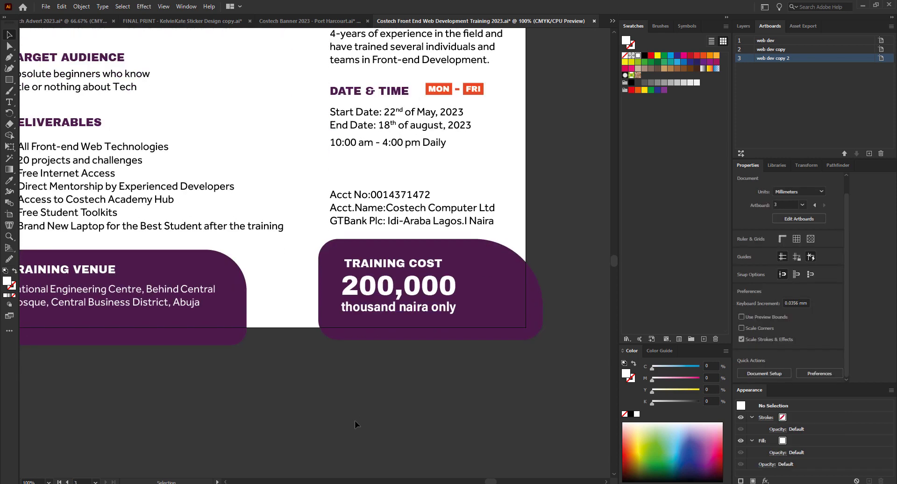
scroll(500, 352, "down", 1)
scroll(463, 355, "up", 2)
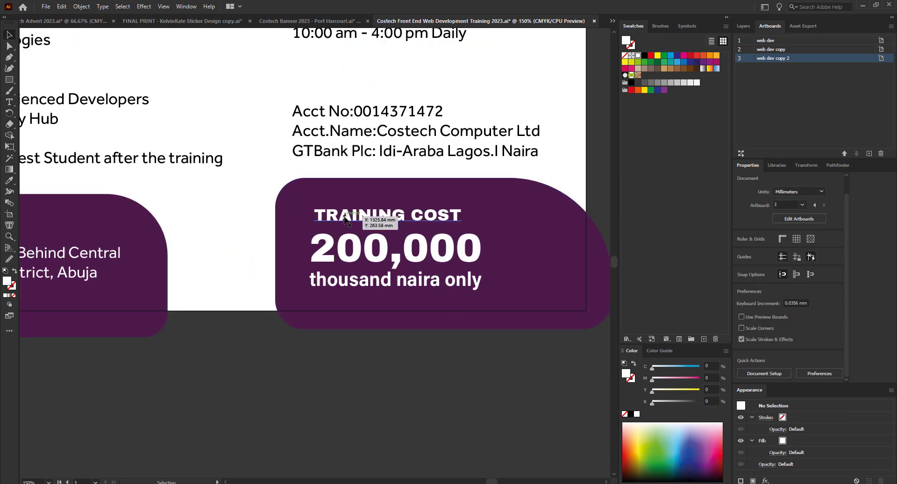
left_click_drag(365, 221, 365, 217)
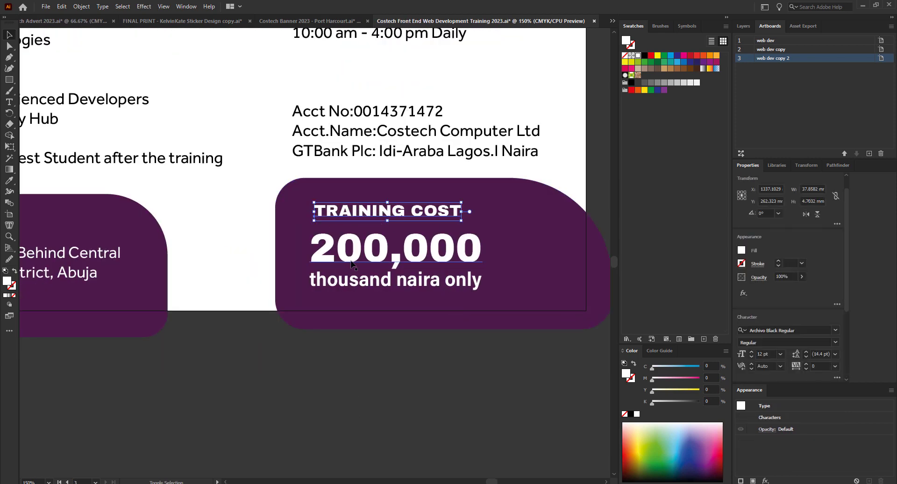
Capitalize 'thousand' so the cost line reads 'Thousand naira only'.
left_click_drag(389, 411, 353, 196)
key("t")
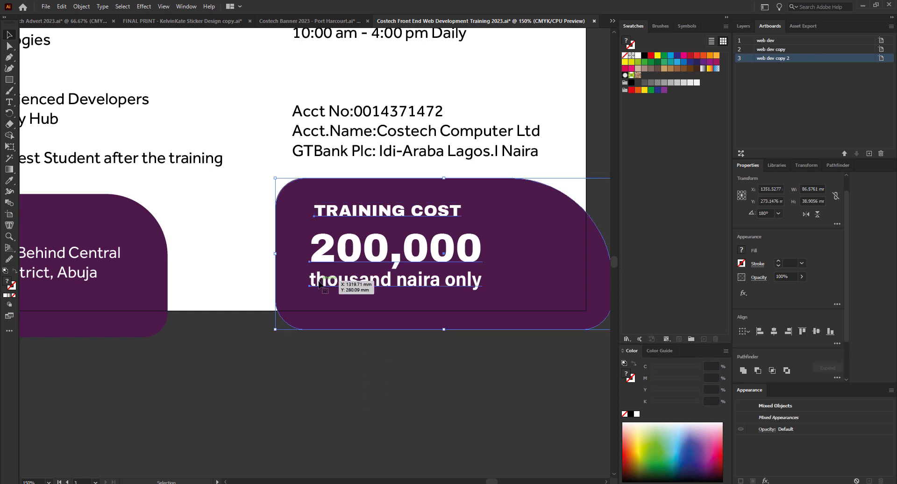
left_click_drag(316, 279, 305, 275)
left_click(317, 280)
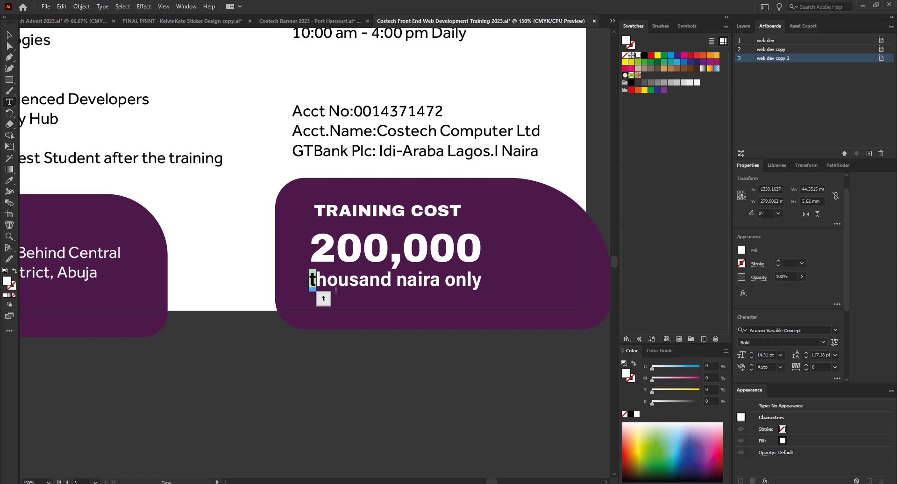
key("Right")
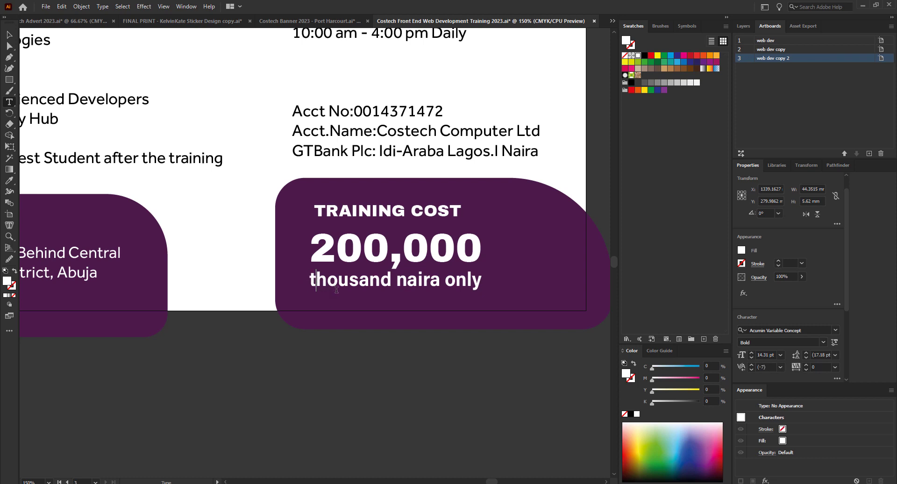
key("shift+Left")
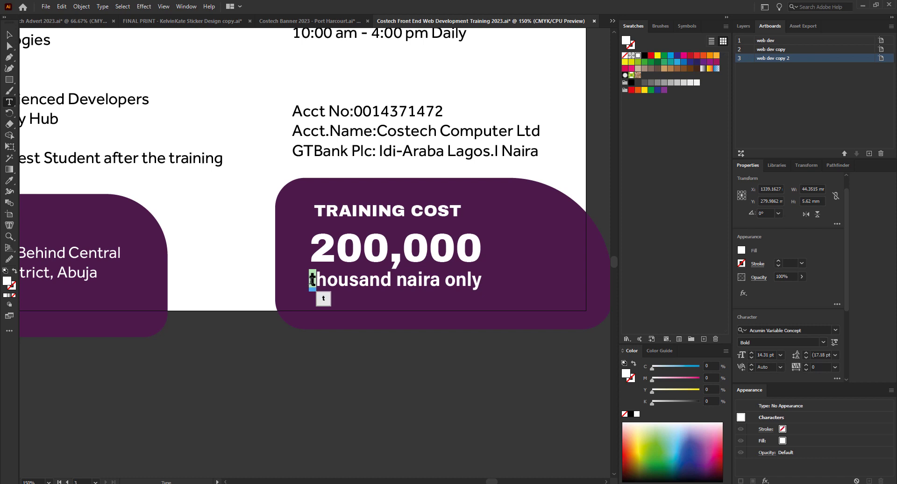
type("T")
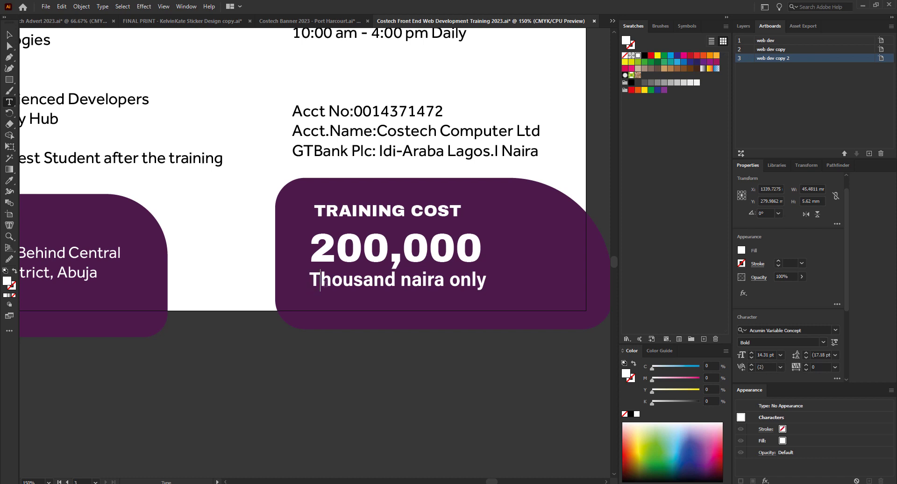
left_click(11, 35)
Shift the purple cost shape left and left-align the cost texts to the account details.
scroll(246, 318, "down", 2)
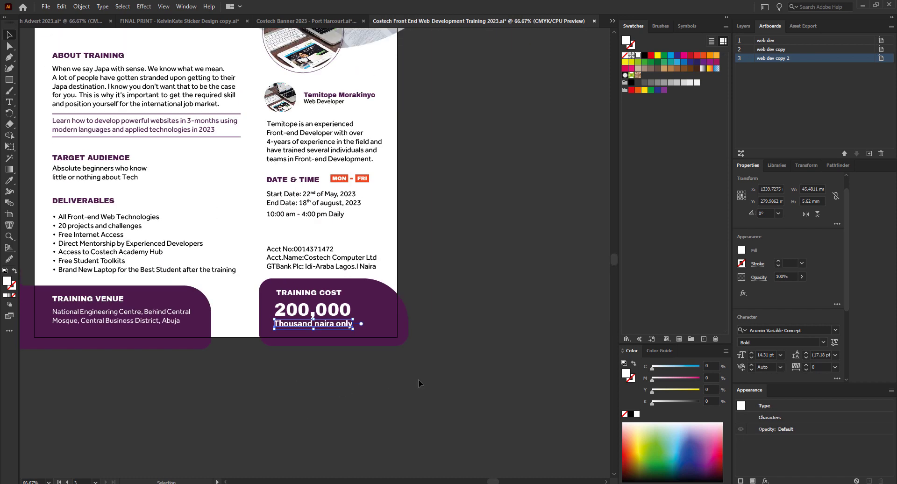
left_click_drag(388, 330, 381, 329)
left_click_drag(354, 403, 295, 287)
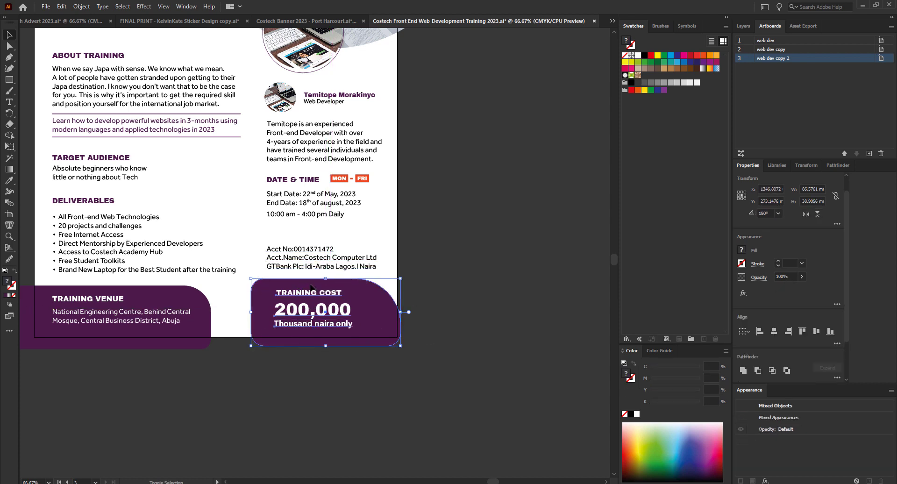
left_click(310, 285, "shift")
left_click(307, 269, "shift")
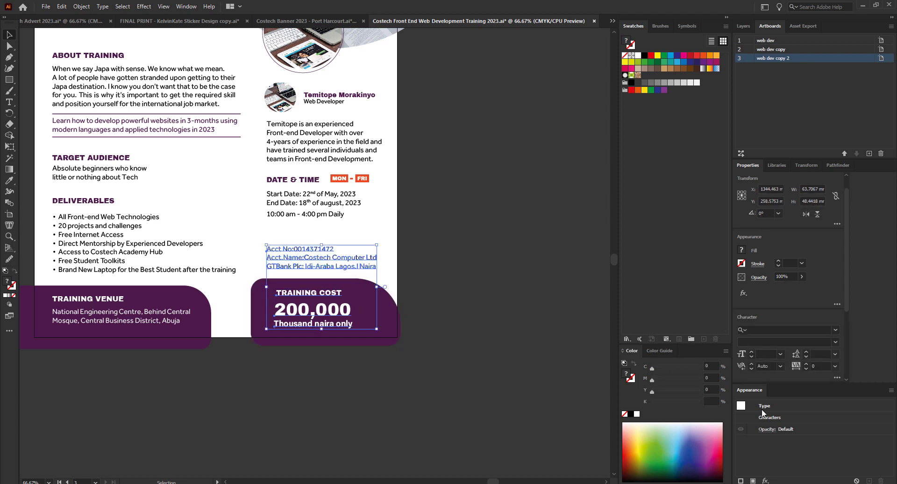
scroll(836, 289, "down", 5)
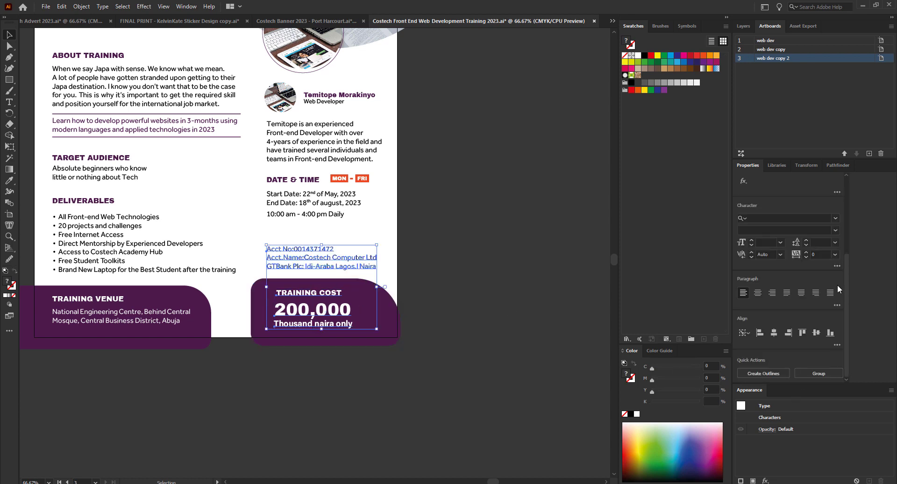
left_click(759, 333)
left_click(468, 397)
Preview the flyer full-screen, then copy the DATE & TIME heading above the account details.
key("shift+f")
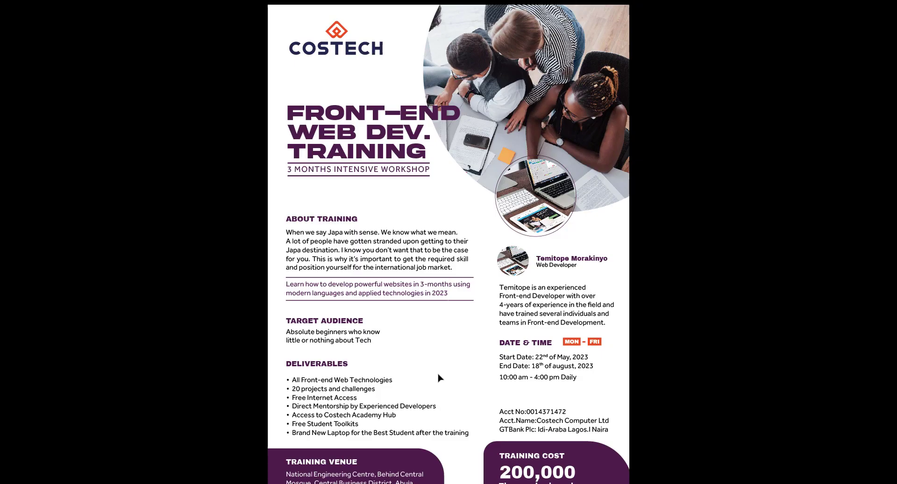
key("Escape")
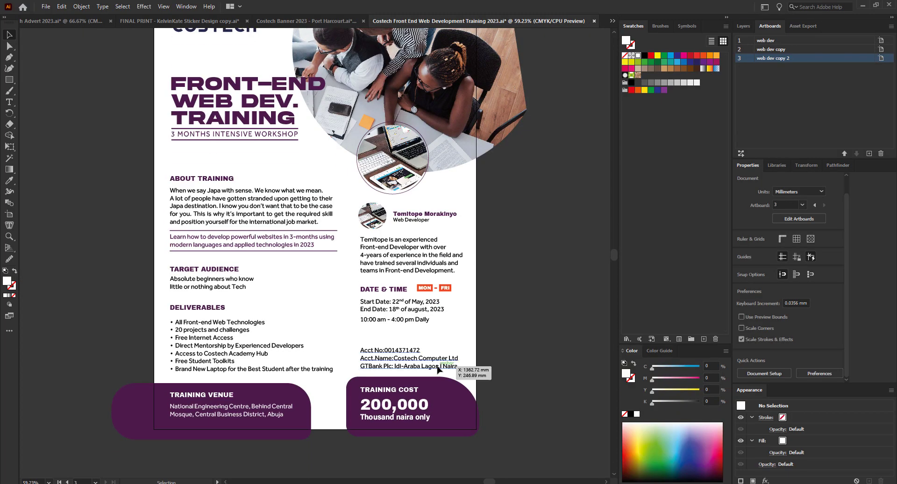
scroll(454, 302, "down", 7)
scroll(454, 310, "up", 5)
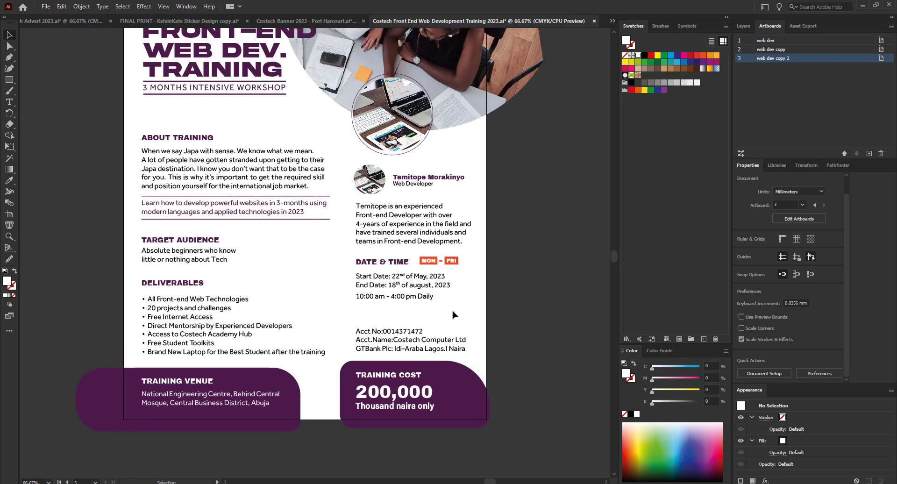
scroll(395, 343, "up", 1)
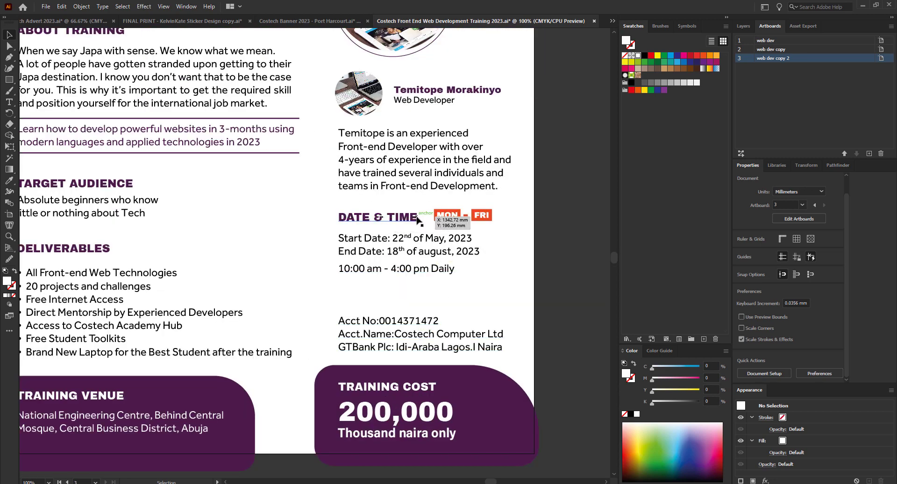
left_click_drag(392, 225, 376, 301)
Change the duplicated heading above the account lines to read BANK DETAILS.
double_click(376, 301)
key("ctrl+a")
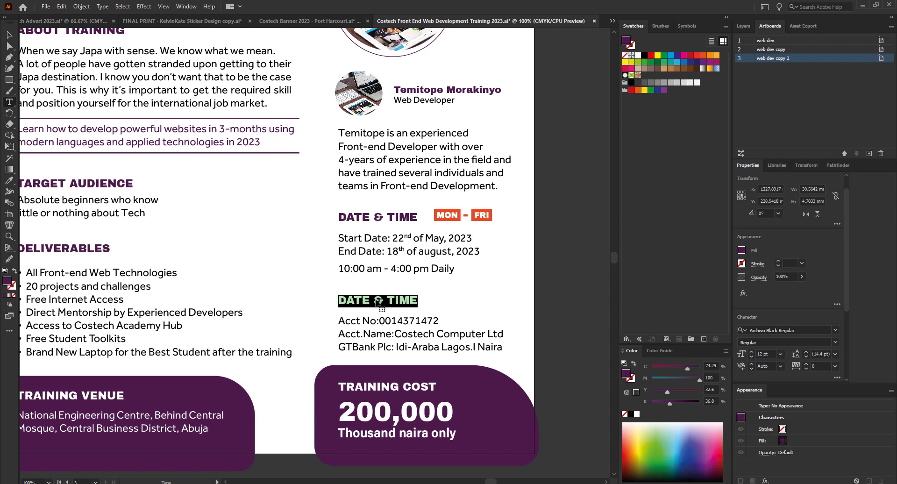
type("BANK DE")
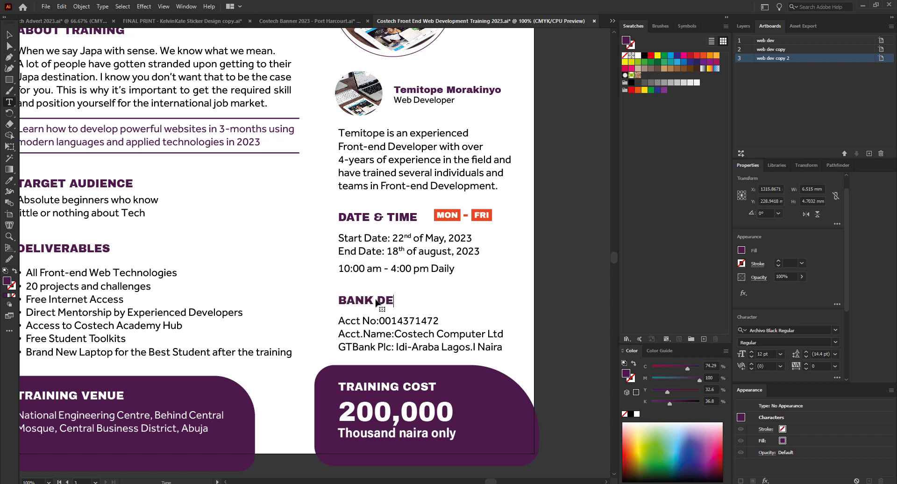
type("TAILS")
left_click(10, 34)
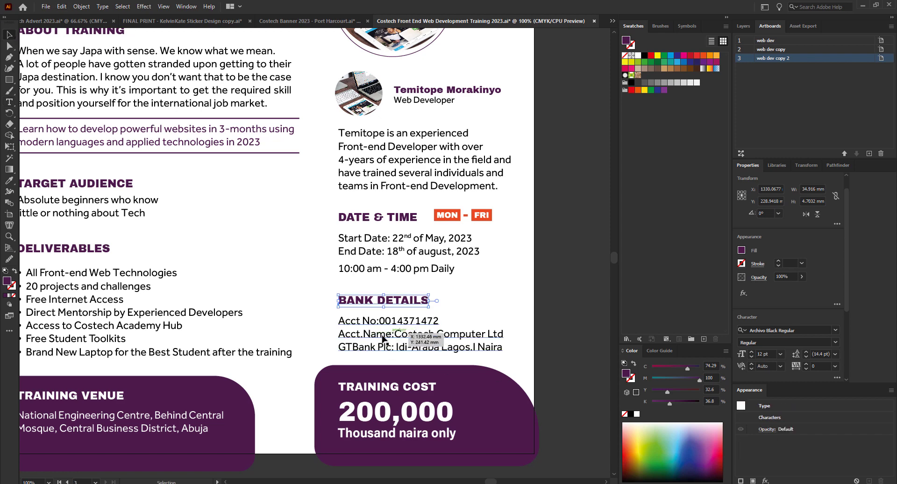
double_click(395, 336)
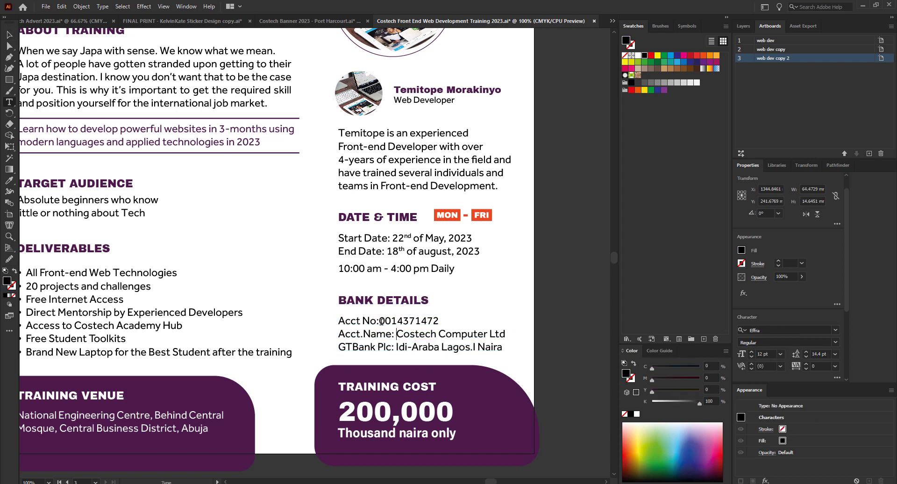
Add a space after 'Acct No:' and delete the branch text following GTBank Plc.
left_click(381, 321)
left_click(396, 346)
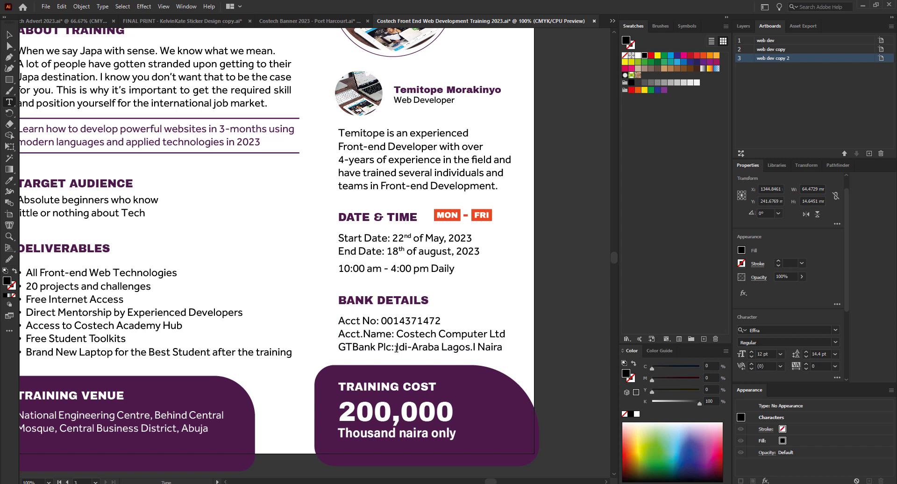
left_click(474, 345)
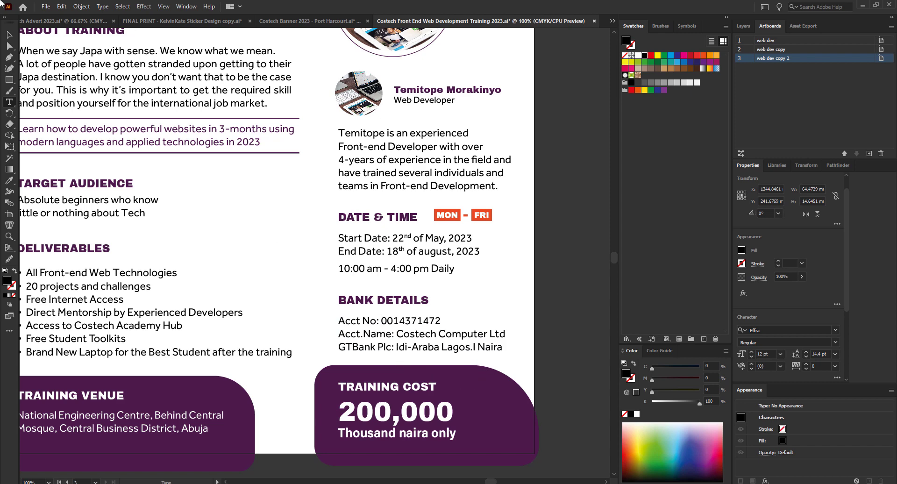
double_click(393, 346)
left_click_drag(391, 346, 571, 359)
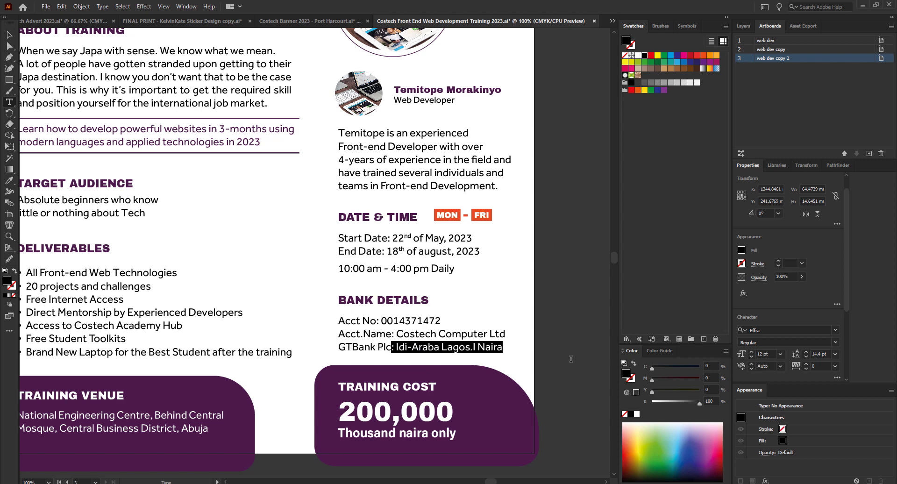
key("BackSpace")
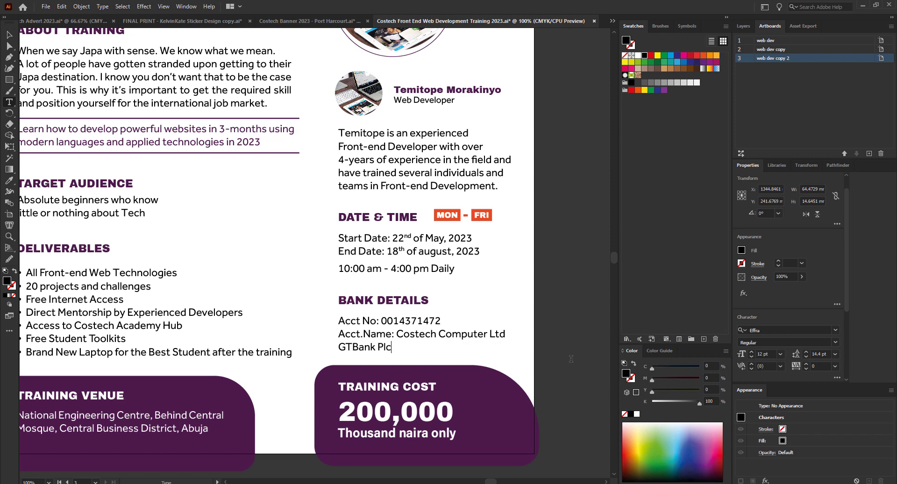
Insert a 'Bank:' label before GTBank Plc on the third account line.
left_click(339, 347)
type("bAN")
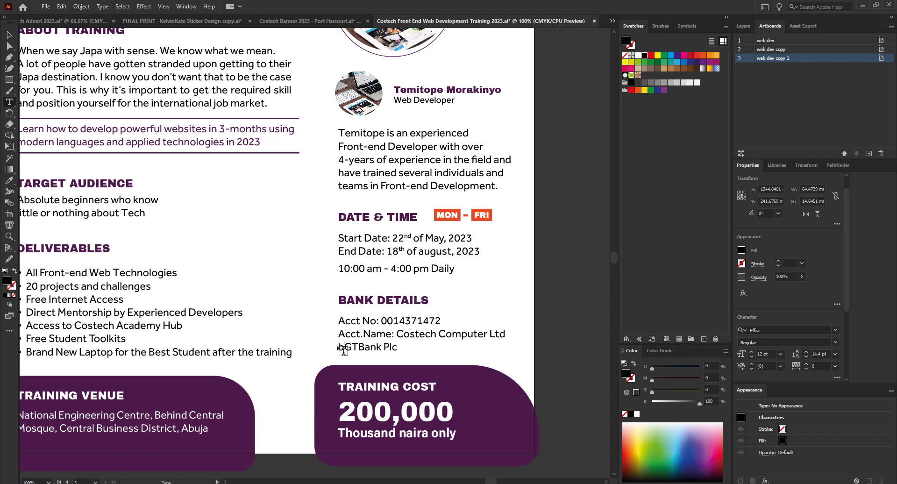
key("BackSpace")
key("BackSpace")
key("BackSpace")
key("BackSpace")
type("Bank GTBank Plc")
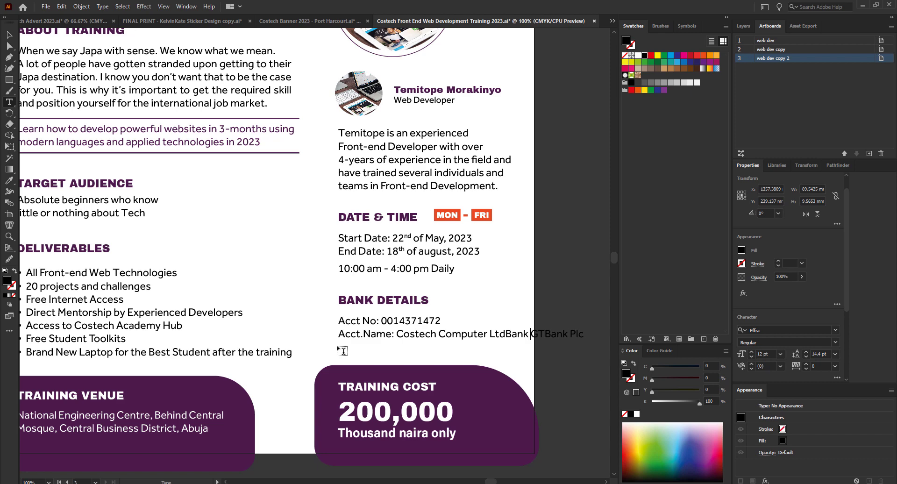
type("Name:")
key("BackSpace")
key("BackSpace")
key("BackSpace")
key("BackSpace")
key("BackSpace")
key("BackSpace")
key("BackSpace")
type("k:")
key("Return")
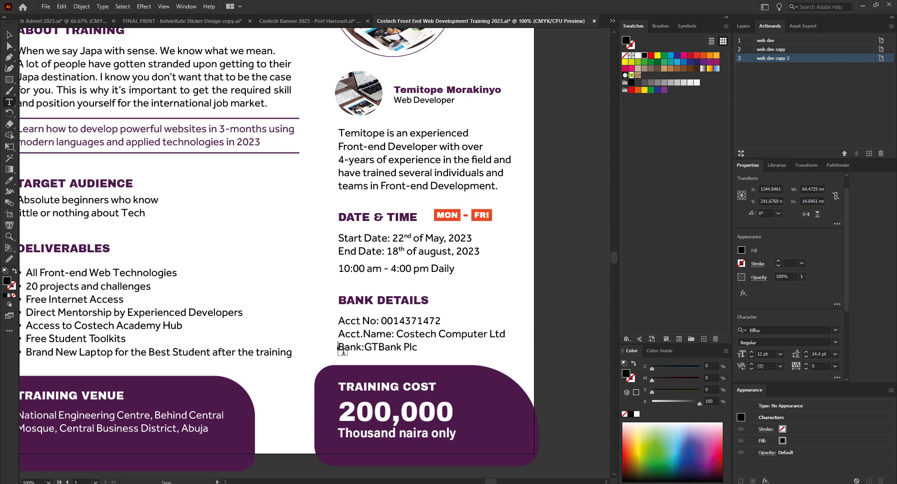
Relabel the line so it reads 'Financial Institution: GTBank Plc'.
type("Finan")
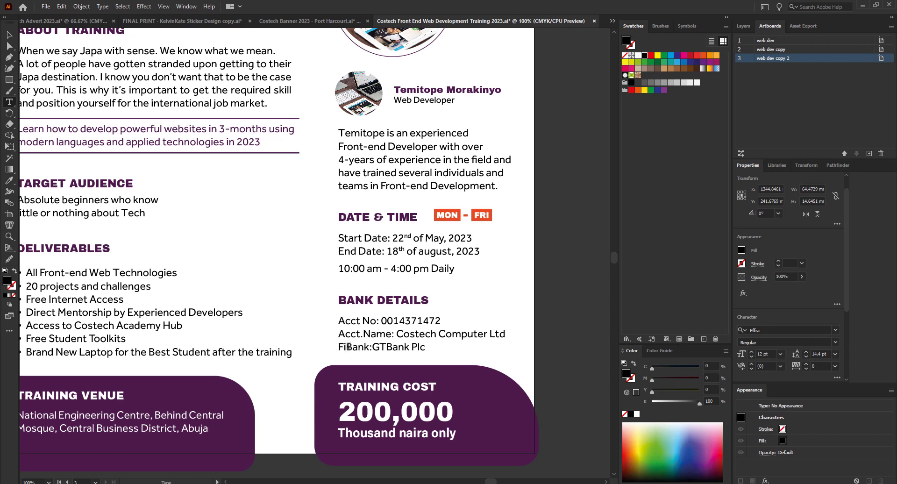
type("cial Inst")
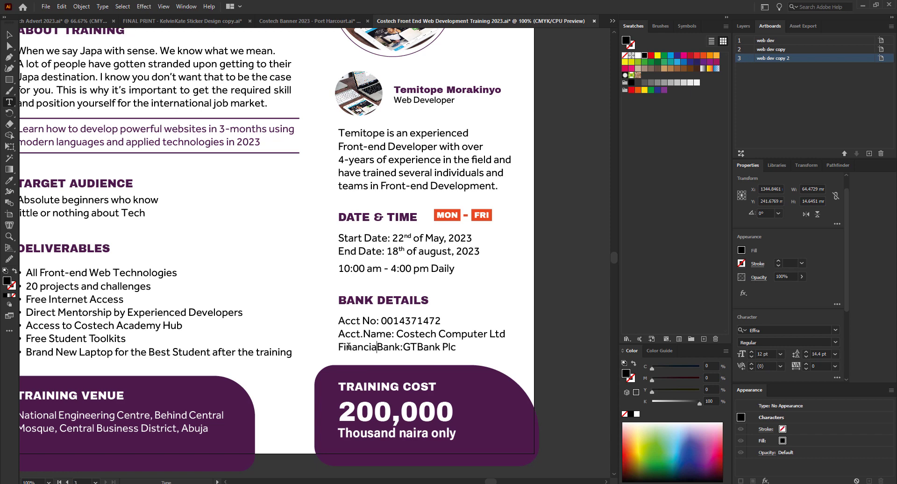
type("itution")
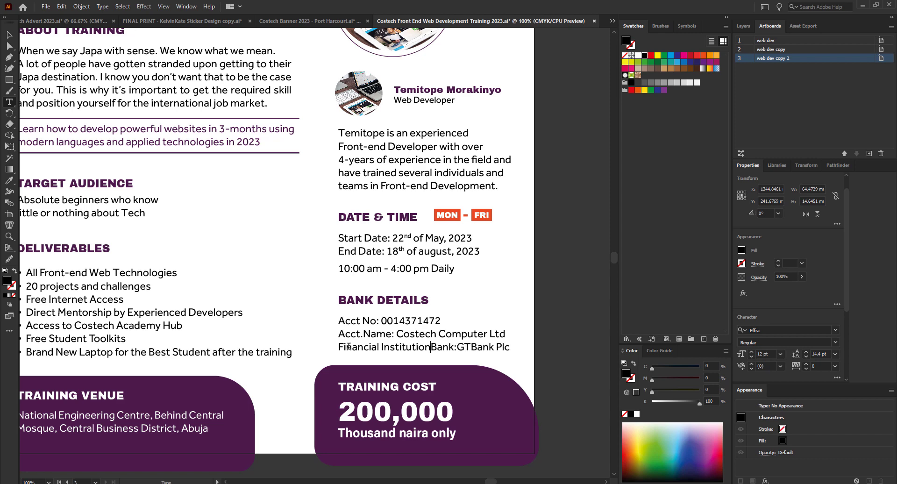
key("Delete")
key("Delete")
key("Delete")
key("Delete")
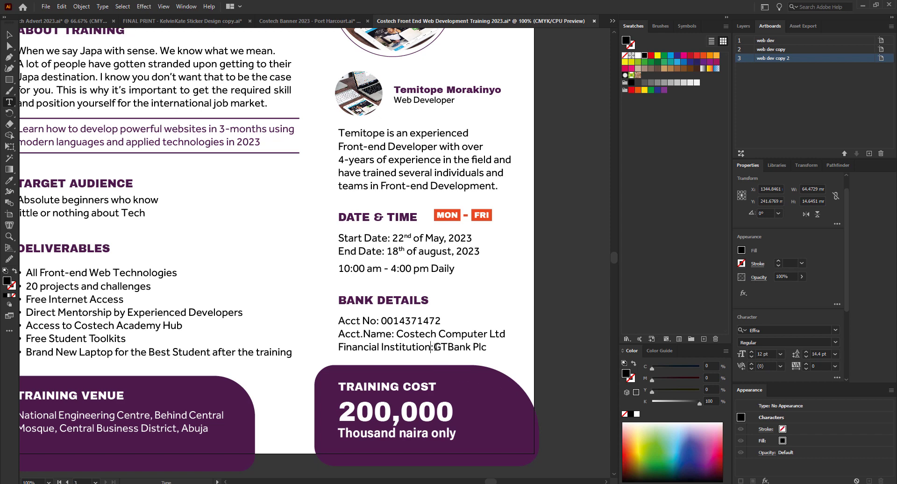
left_click(436, 348)
type("F")
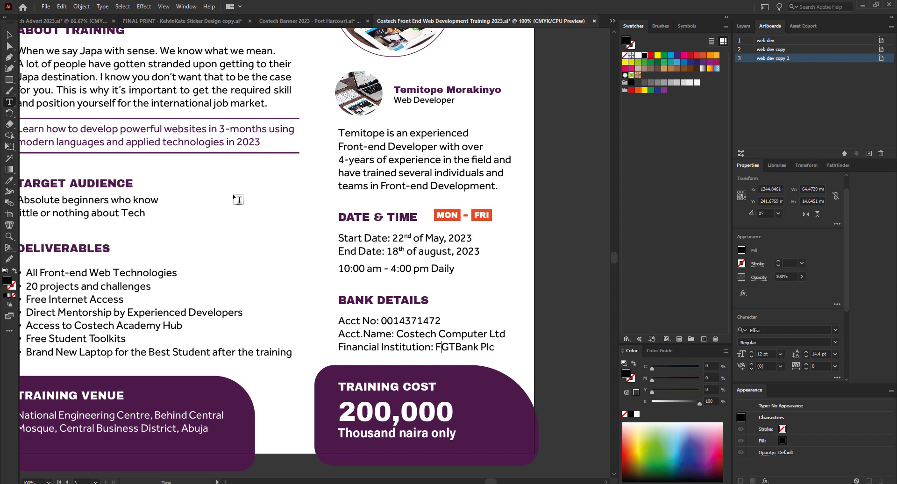
key("BackSpace")
left_click(10, 35)
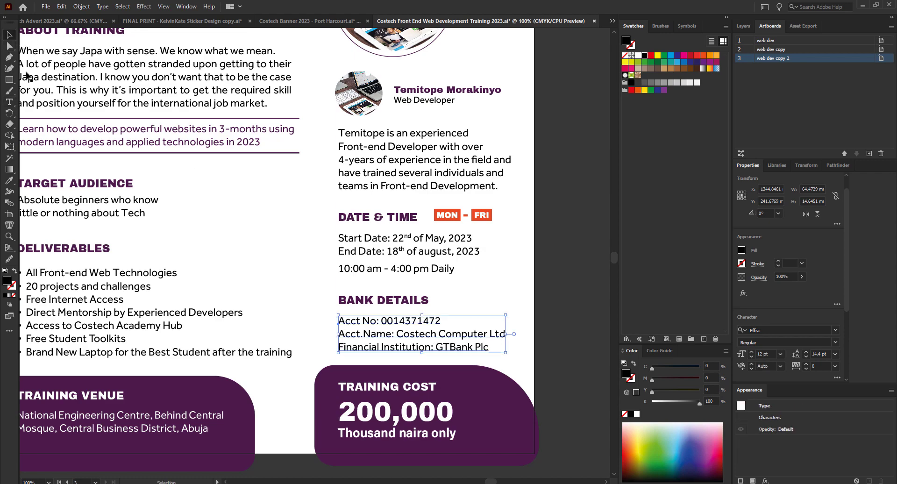
key("shift+f")
Exit the preview, drag the old COSTECH logo off the top-left, and go to Costech Banner 2023.
scroll(804, 319, "down", 1)
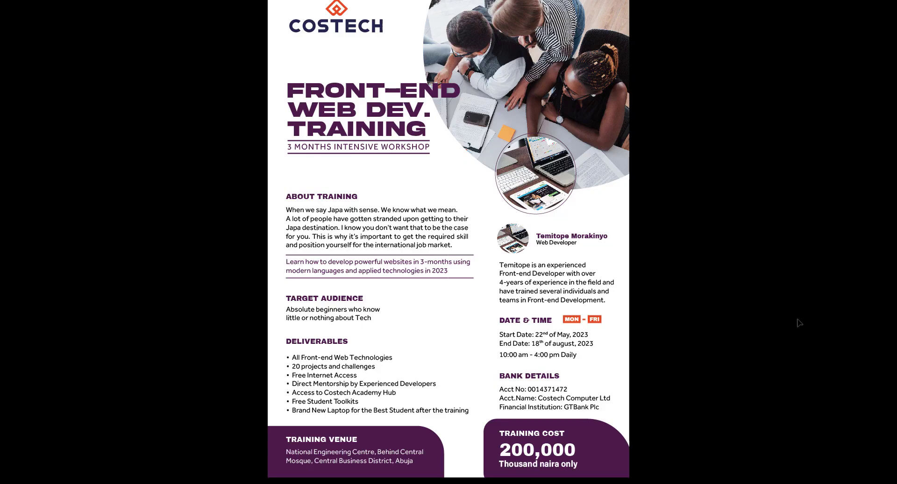
scroll(789, 322, "up", 1)
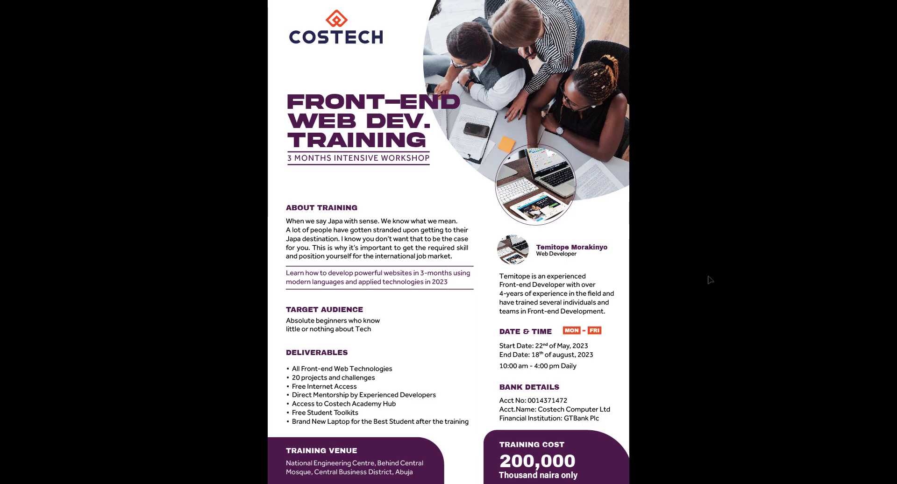
key("Escape")
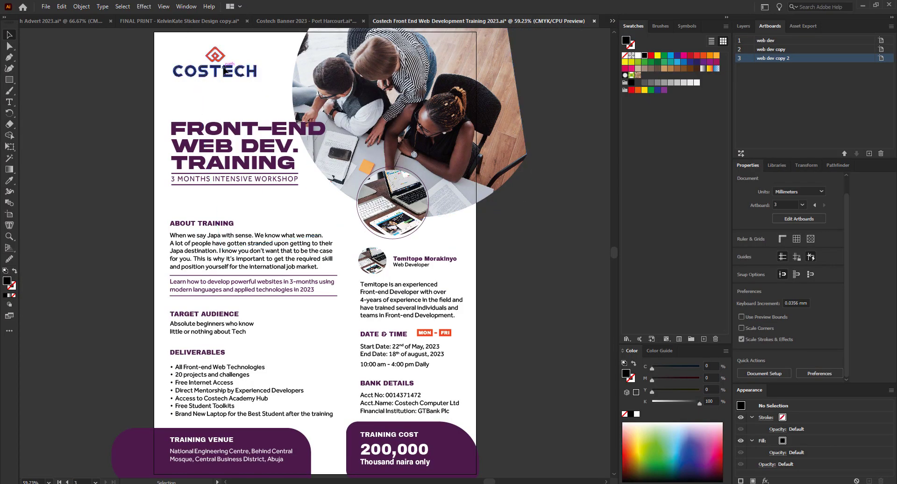
left_click(225, 72)
left_click_drag(226, 73, 229, 75)
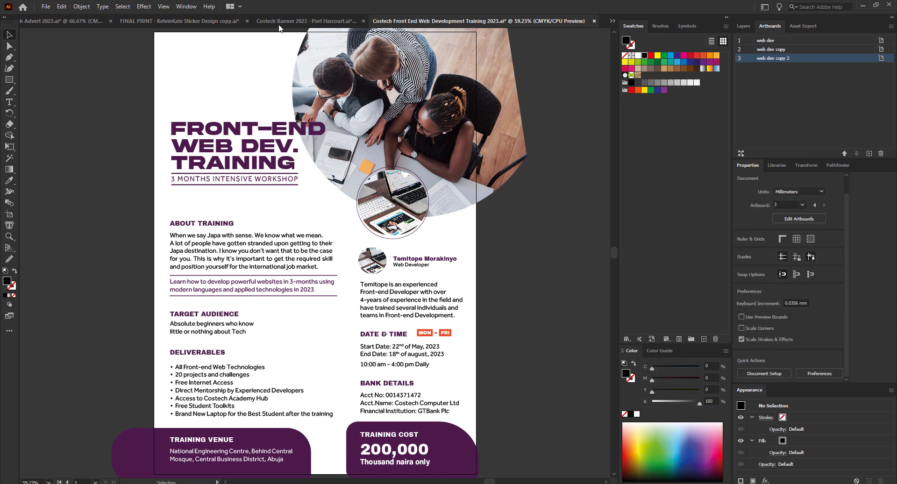
left_click(277, 21)
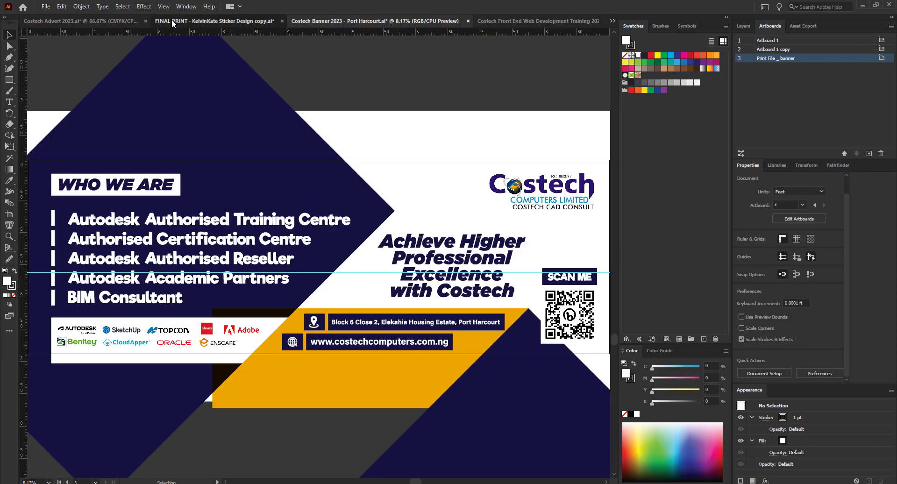
In Costech Advert 2023, undo the accidental robot image move and recent stray edits.
left_click(172, 20)
left_click(91, 24)
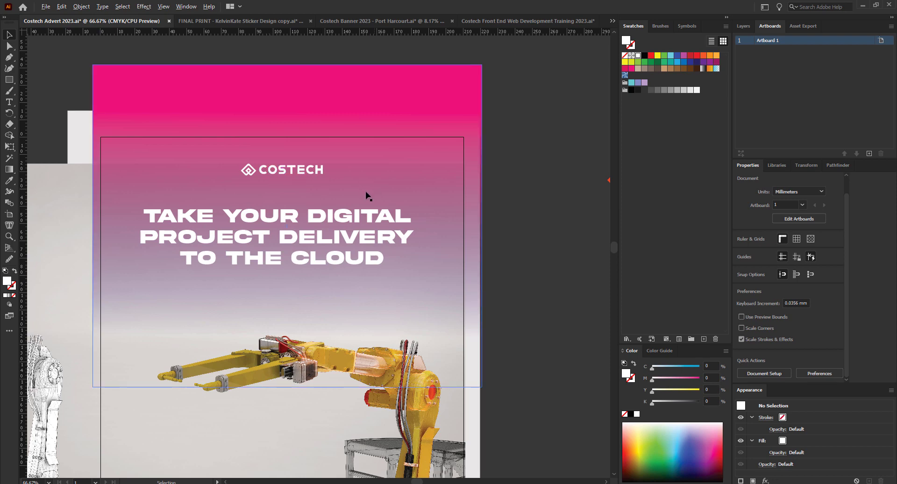
scroll(409, 201, "down", 2)
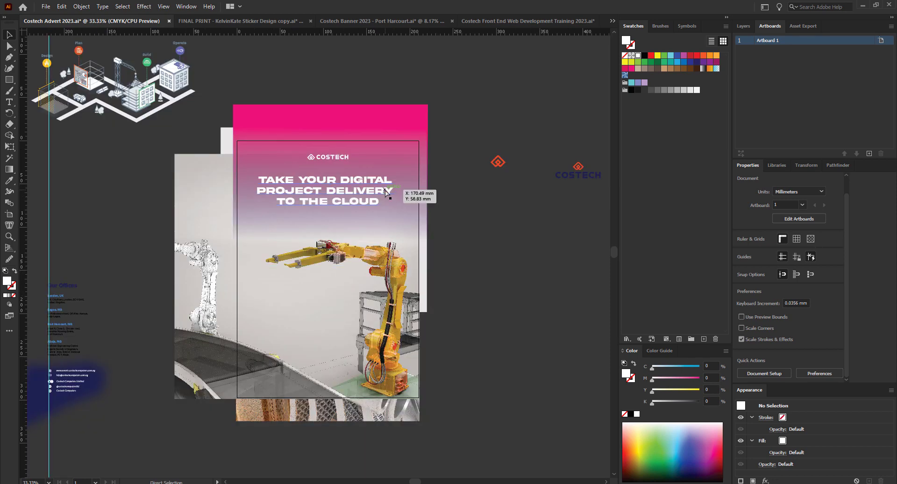
left_click_drag(391, 189, 411, 201)
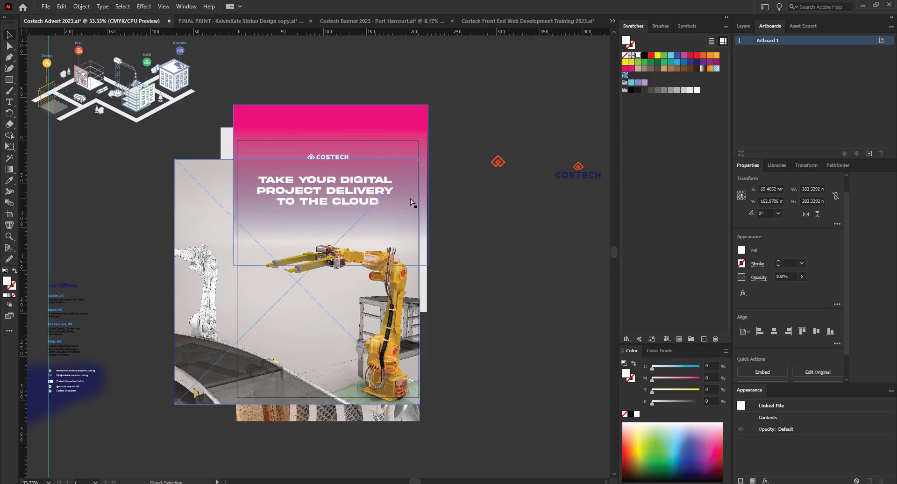
key("ctrl+z")
key("ctrl+z")
key("ctrl+z")
key("ctrl+z")
key("ctrl+z")
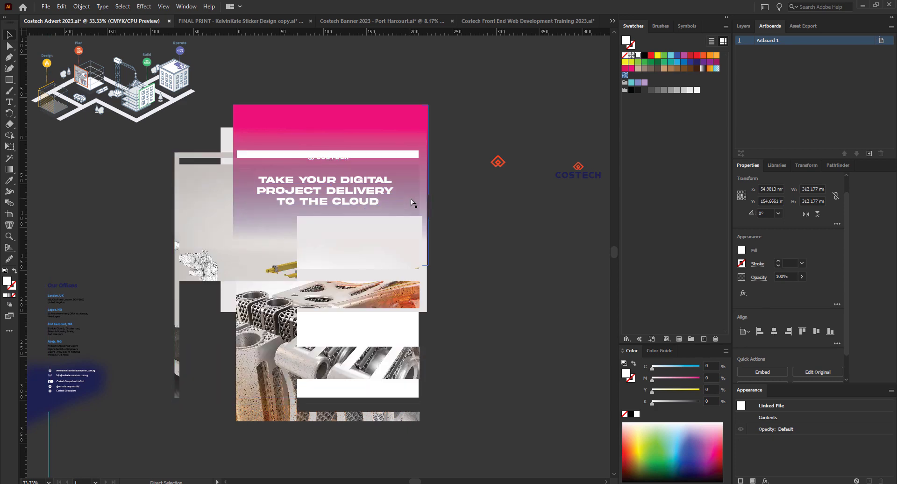
key("ctrl+z")
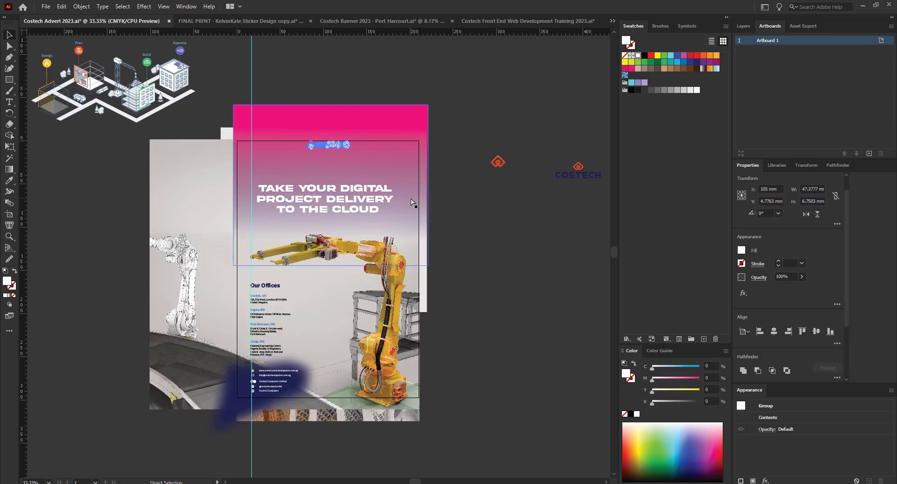
key("ctrl+z")
key("ctrl+z")
key("ctrl+z")
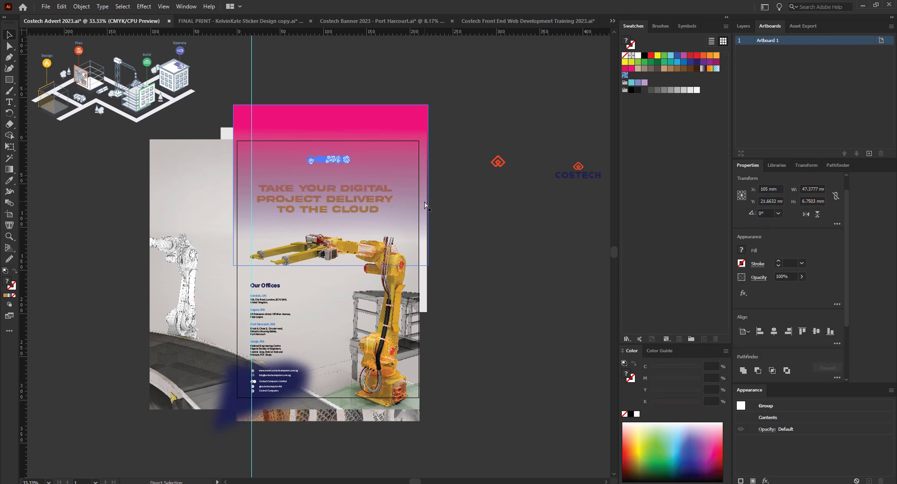
key("ctrl+z")
key("ctrl+z")
key("ctrl+z")
key("ctrl+z")
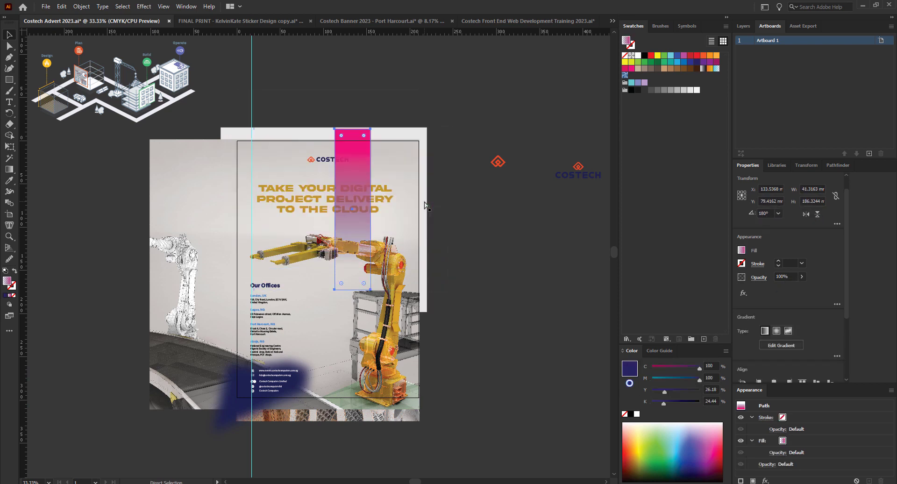
key("ctrl+z")
key("ctrl+z")
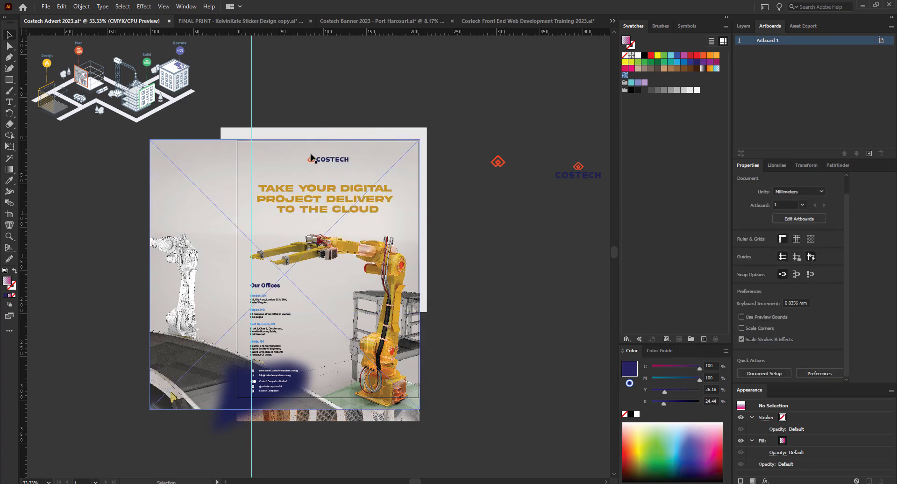
Paste the advert's COSTECH logo onto the Front End Web Dev Training flyer.
left_click(317, 158)
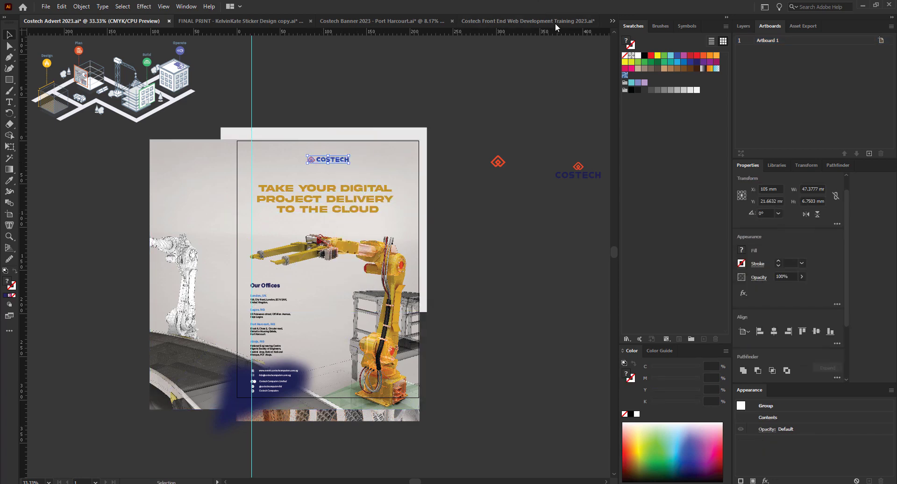
left_click(553, 21)
key("ctrl+v")
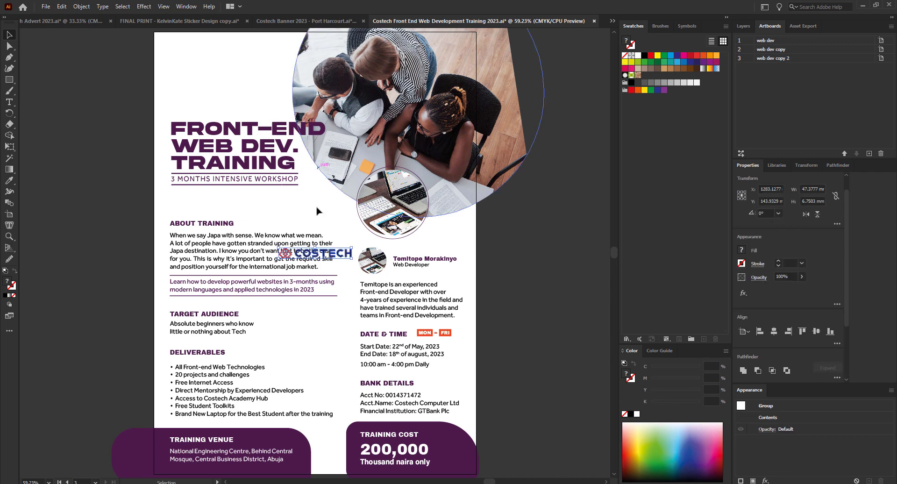
Place the pasted COSTECH logo at the flyer's top-left, left-aligned with the headline.
left_click_drag(346, 254, 244, 55)
left_click(201, 132, "shift")
left_click_drag(201, 132, 202, 132)
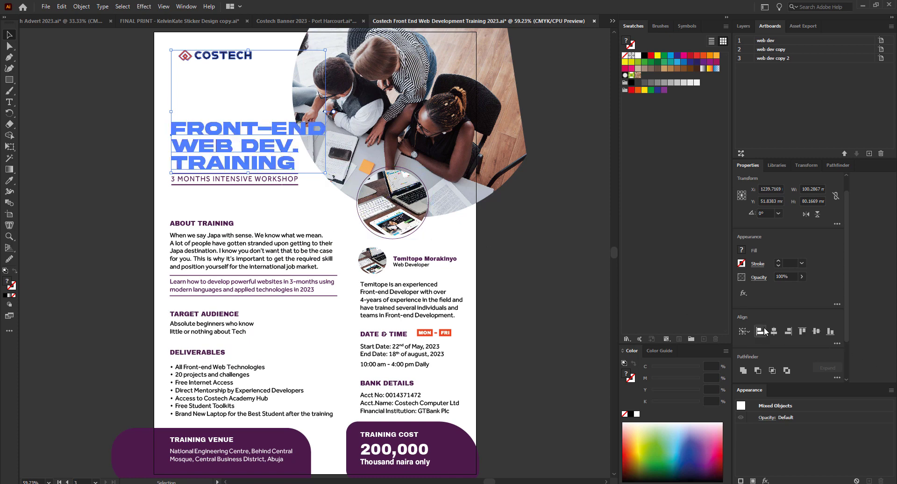
left_click(762, 331)
left_click(153, 96)
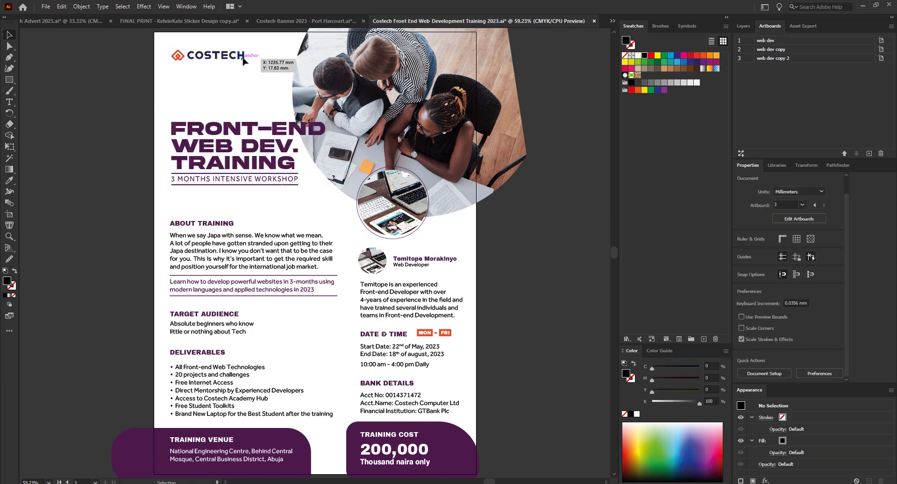
Resize the COSTECH logo to about 71 mm wide and check it in full-screen preview.
left_click(243, 60)
mouse_move(244, 61)
left_mouse_down()
mouse_move(284, 97)
mouse_move(285, 67)
mouse_move(255, 64)
left_mouse_up()
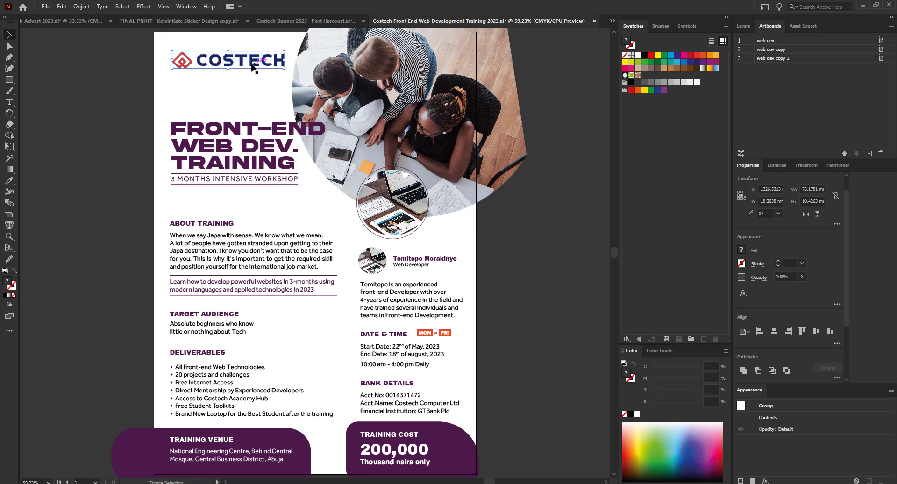
key("shift+f")
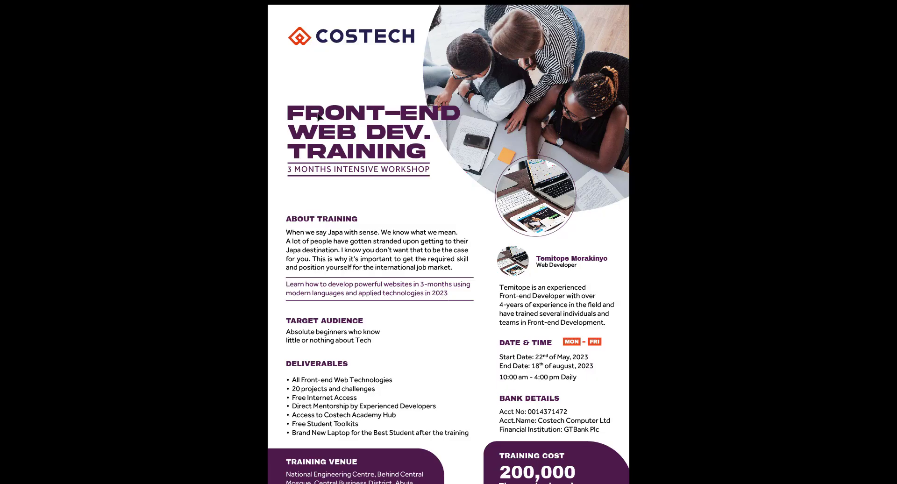
key("Escape")
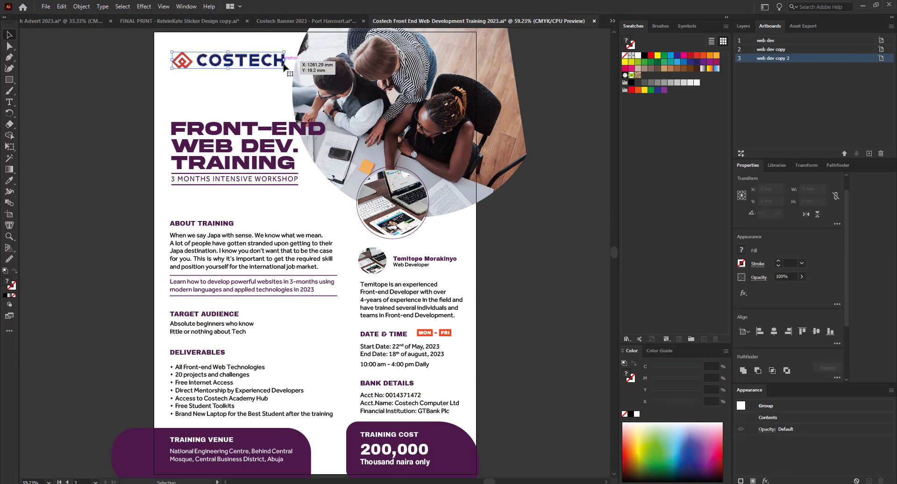
left_click_drag(286, 68, 282, 67)
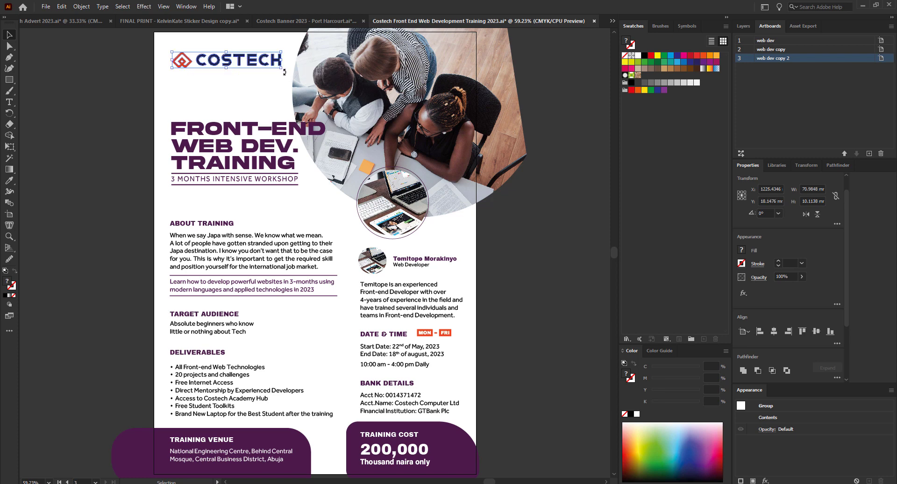
scroll(191, 464, "down", 2)
scroll(189, 410, "up", 3)
Replace the old training venue text with the new Ikeja, Lagos venue address.
double_click(191, 398)
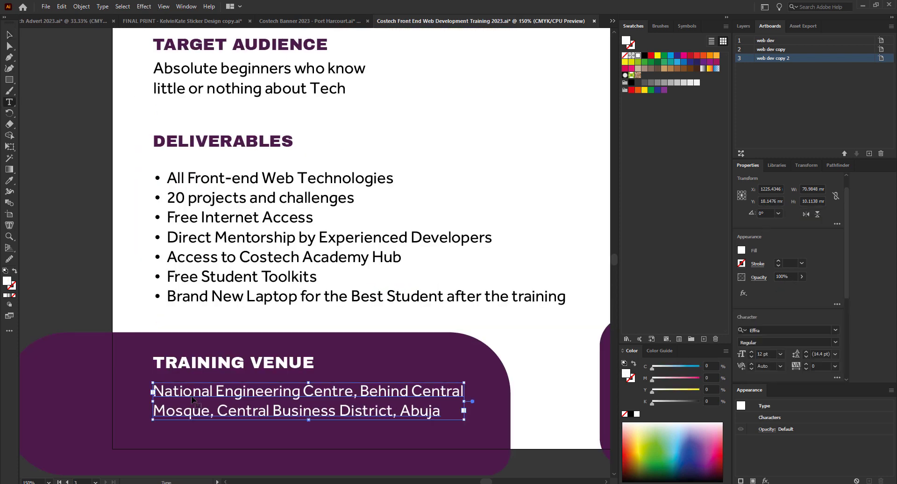
key("ctrl+a")
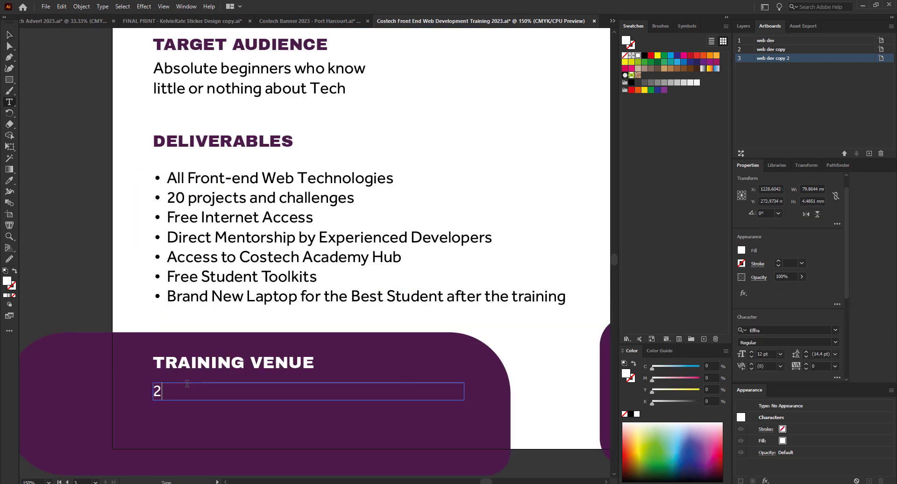
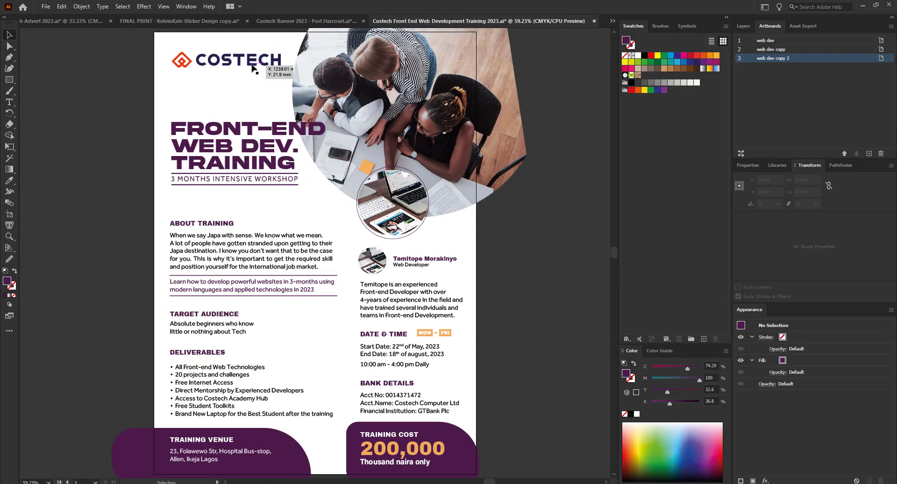
Narrow the COSTECH logo to about 69.2 mm wide and shift the photo group slightly.
left_click(276, 60)
left_click_drag(282, 59, 280, 60)
left_click_drag(511, 259, 439, 193)
left_click(540, 296)
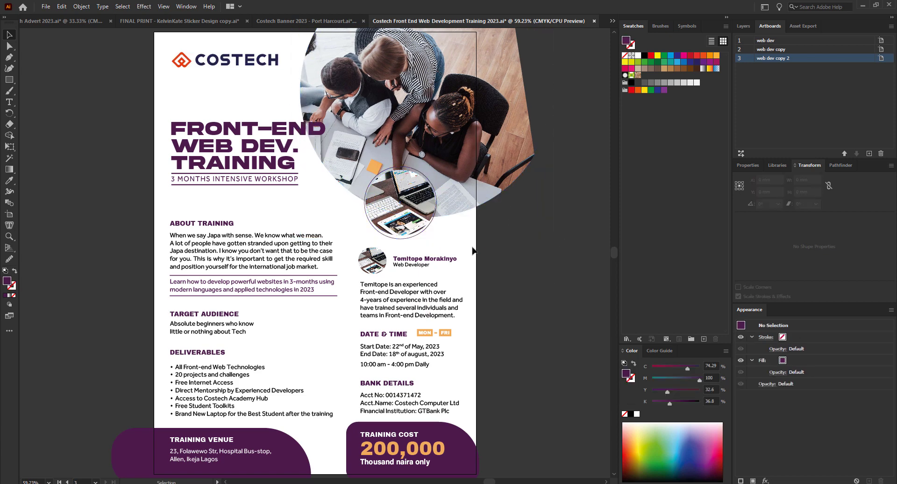
Enlarge the COSTECH logo to about 75 mm wide, nudge it into place, and preview full-screen.
left_click(248, 63)
left_click_drag(276, 69, 291, 67)
key("Down")
key("Down")
key("Down")
key("Down")
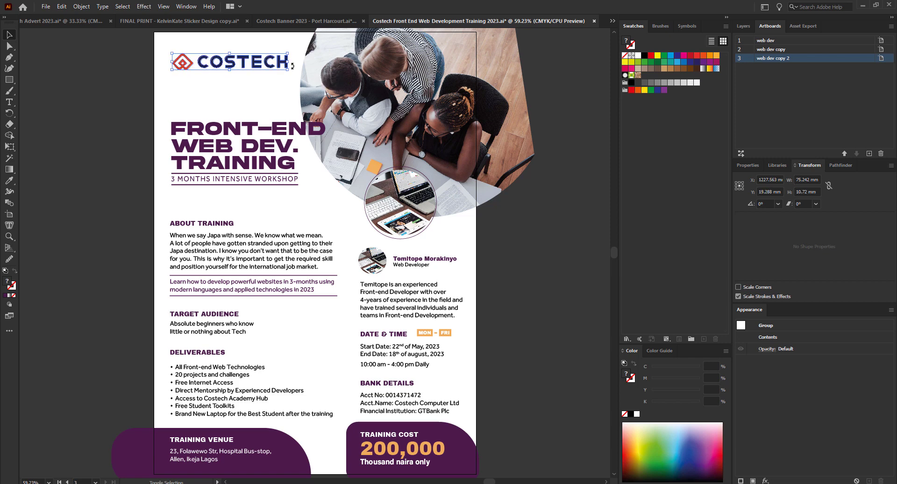
key("Up")
key("Up")
key("Up")
key("Up")
key("Up")
key("Up")
key("Right")
key("Right")
key("Right")
key("Right")
key("Right")
key("Right")
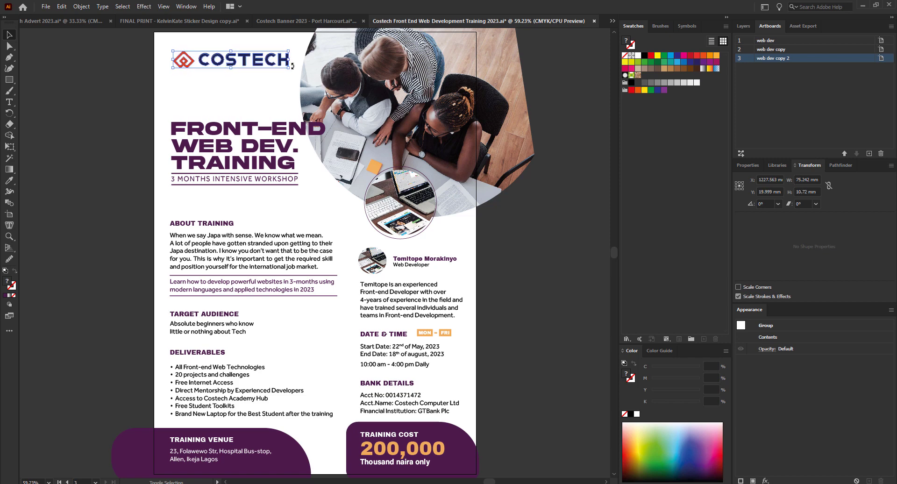
key("shift+f")
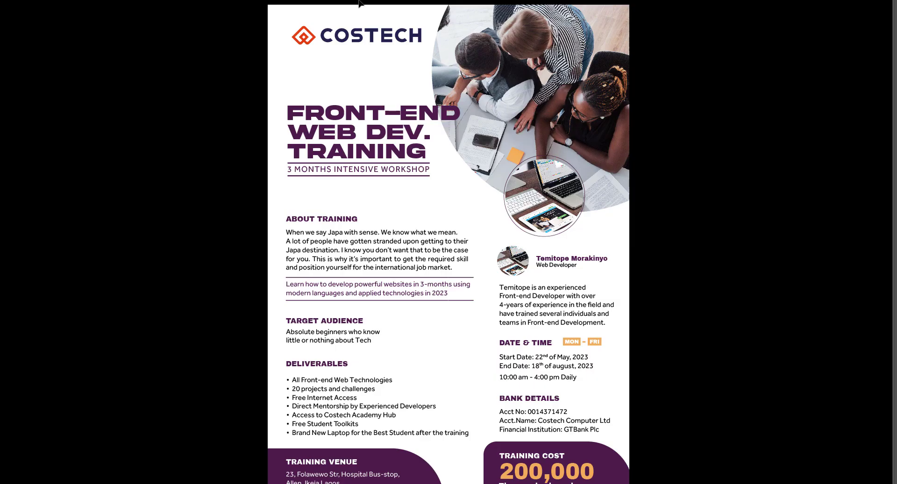
key("Escape")
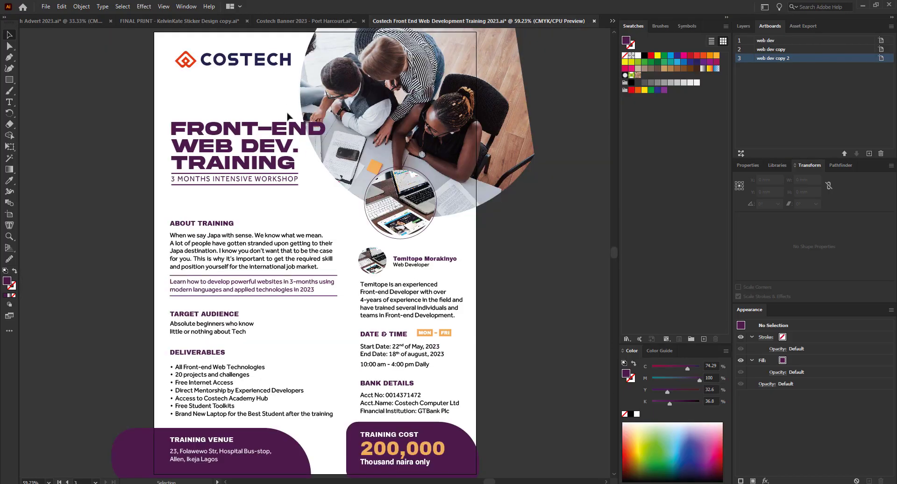
Left-align the COSTECH logo to the FRONT-END WEB DEV. TRAINING title, using the title as key object.
left_click(200, 132)
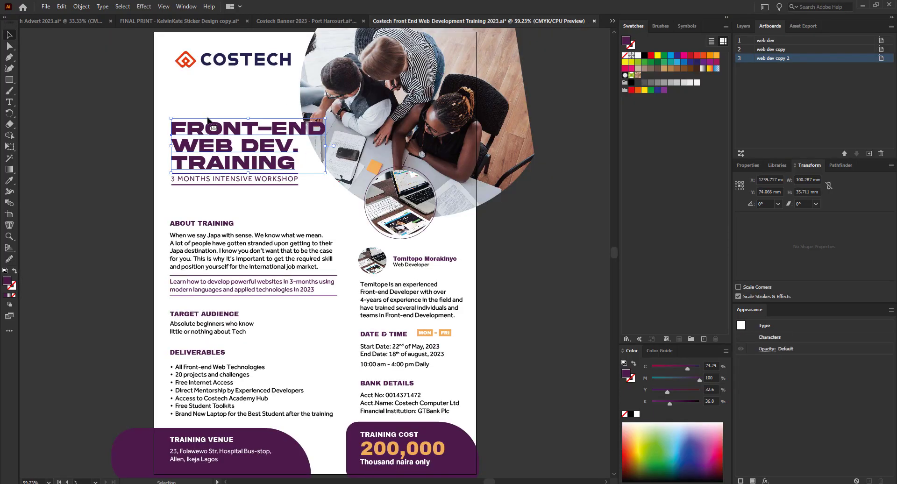
left_click(210, 68, "shift")
left_click(202, 150)
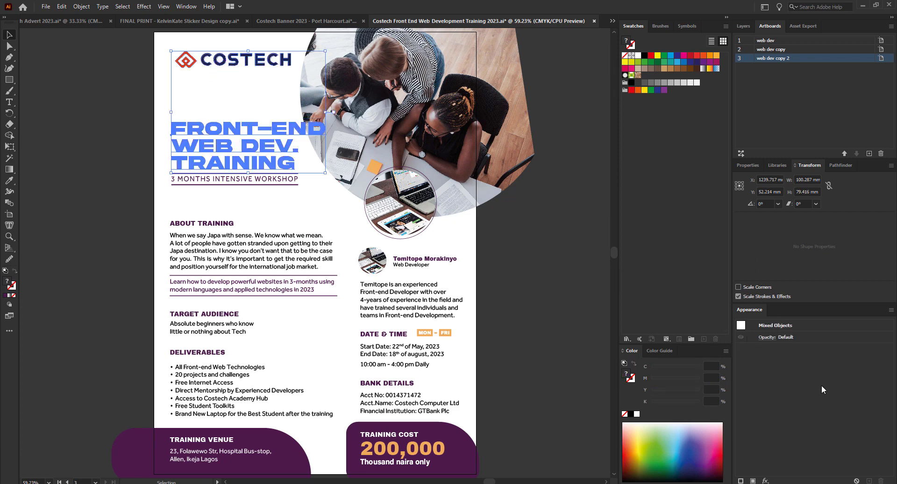
left_click(748, 165)
left_click(759, 331)
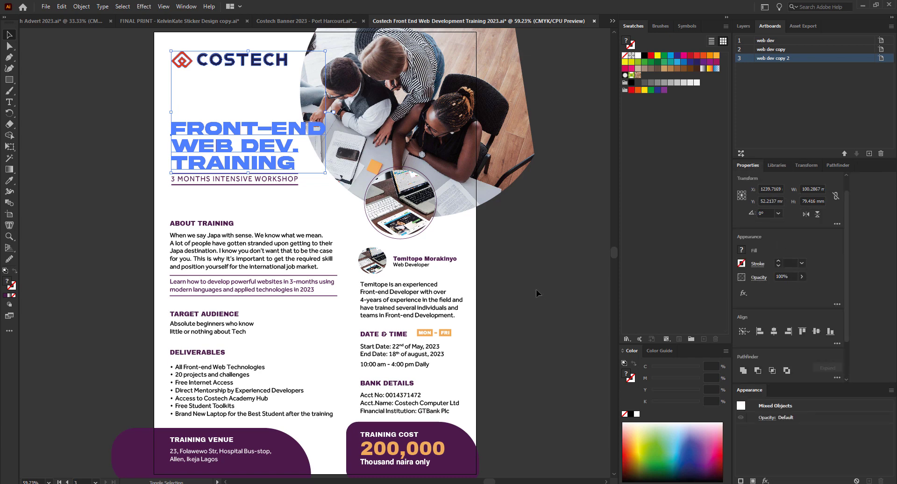
left_click(124, 122)
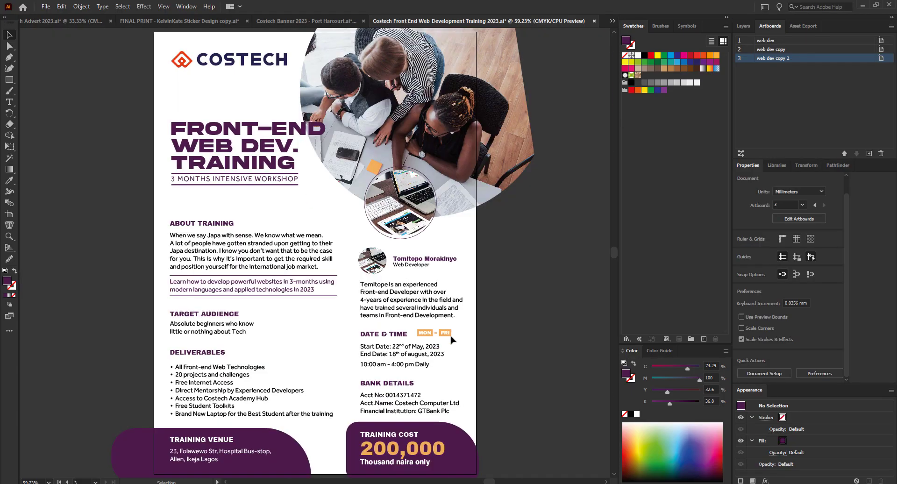
scroll(392, 280, "down", 3)
scroll(397, 371, "up", 5)
left_click(391, 367)
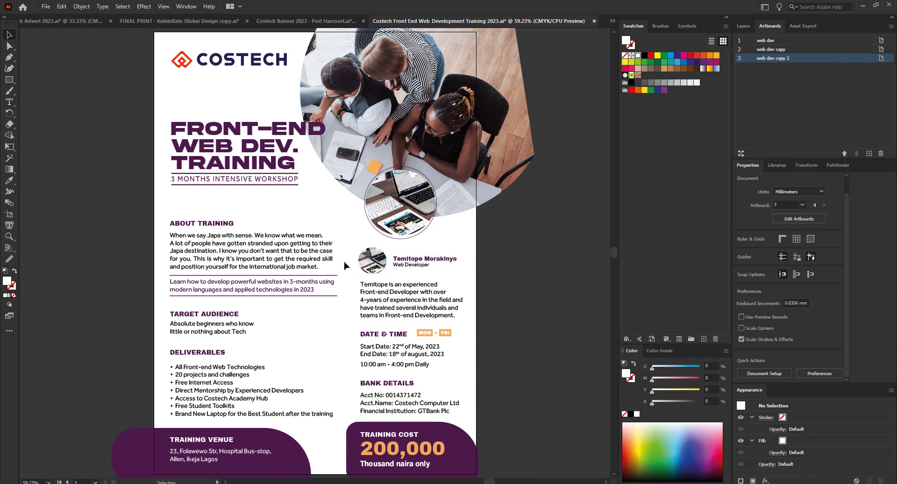
Relink the instructor's round bio photo to a new headshot image from the Pictures folder.
scroll(344, 266, "up", 2)
double_click(404, 267)
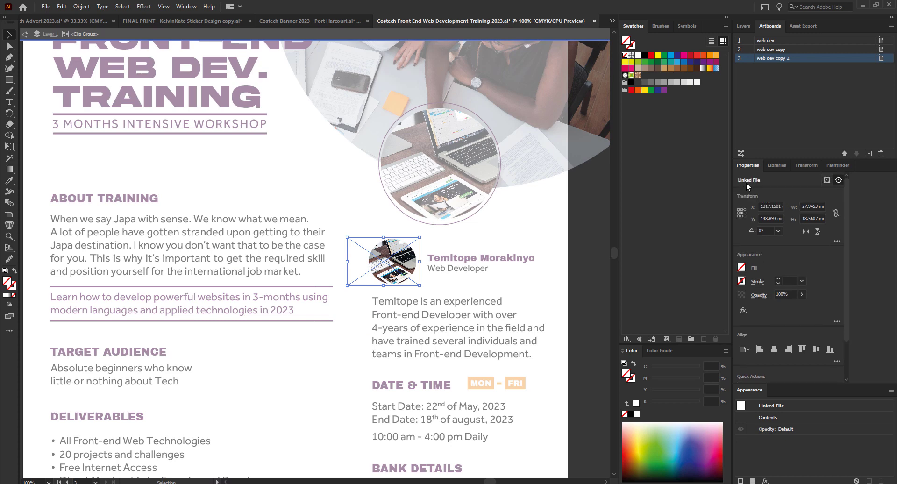
left_click(746, 181)
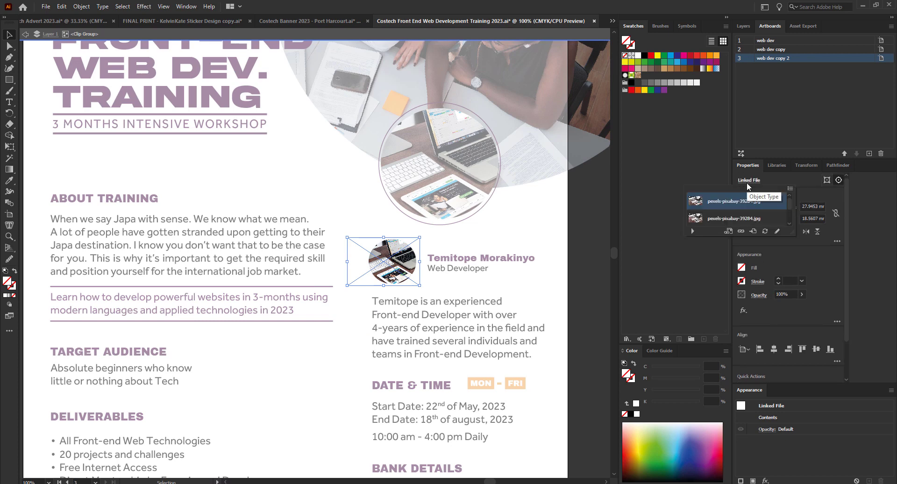
left_click(742, 232)
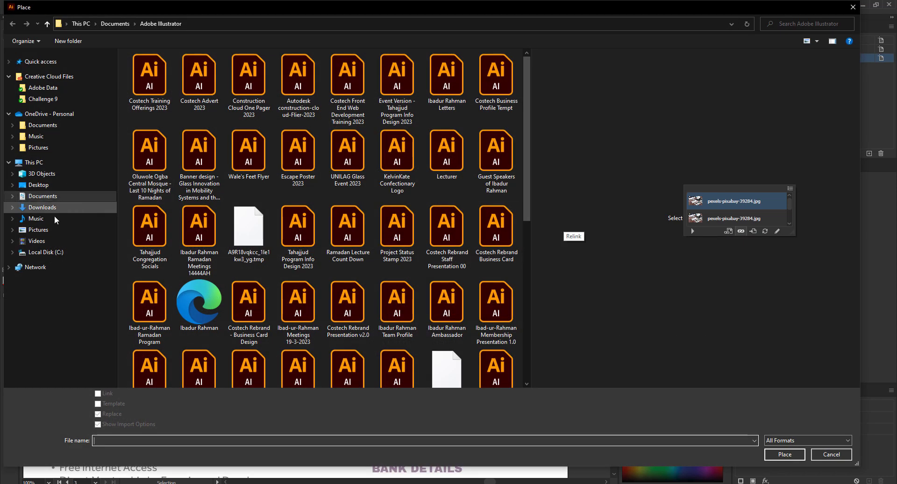
left_click(55, 230)
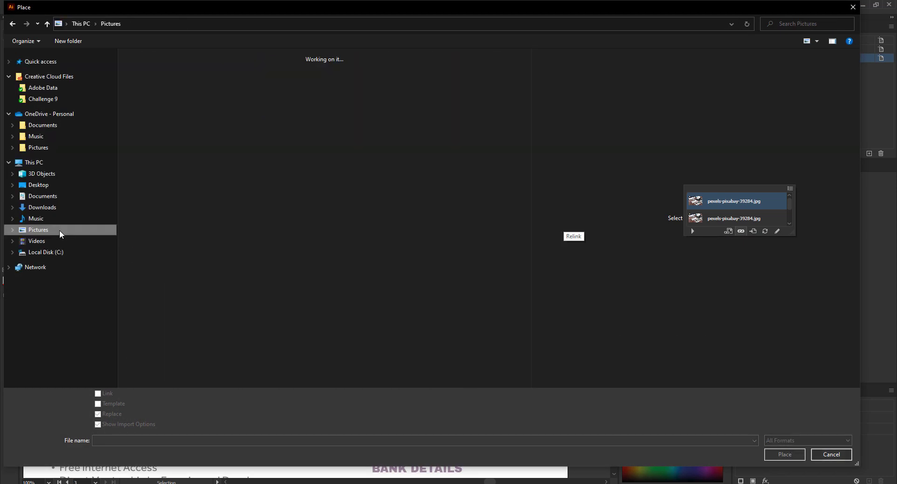
scroll(295, 251, "down", 5)
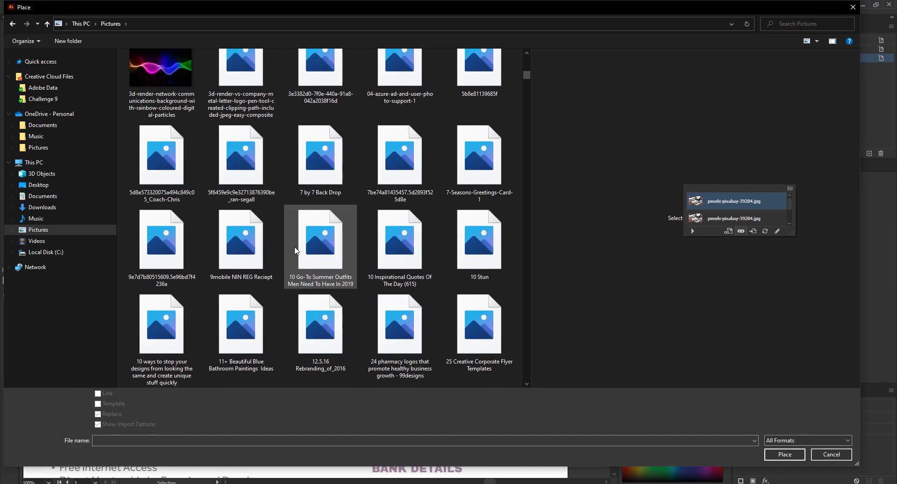
scroll(290, 235, "up", 6)
scroll(290, 236, "down", 4)
scroll(301, 260, "up", 2)
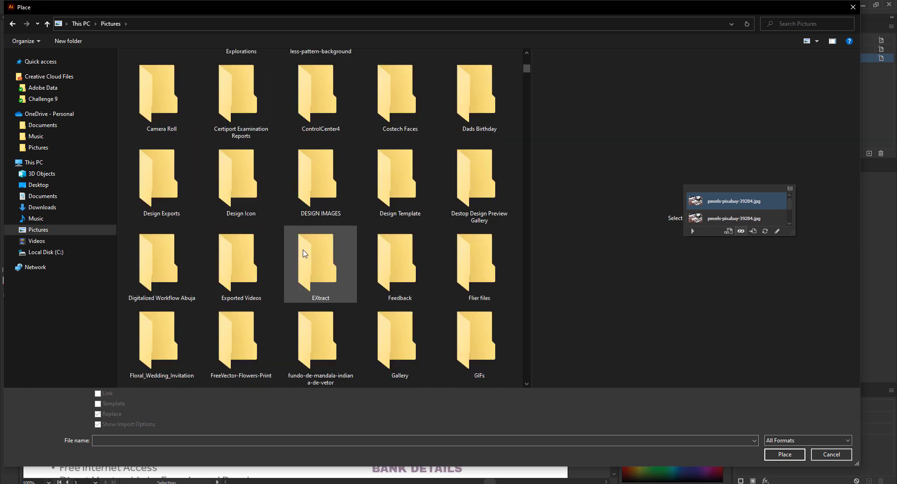
scroll(235, 256, "up", 3)
scroll(234, 256, "down", 6)
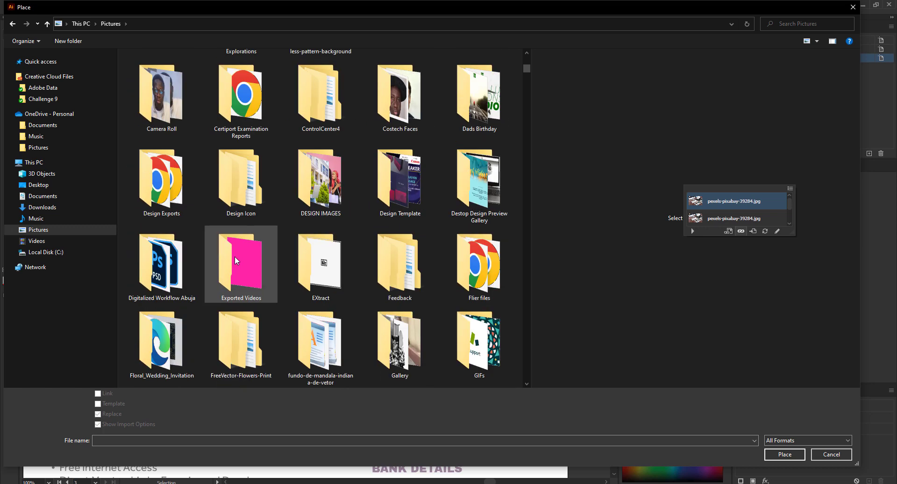
scroll(237, 261, "down", 5)
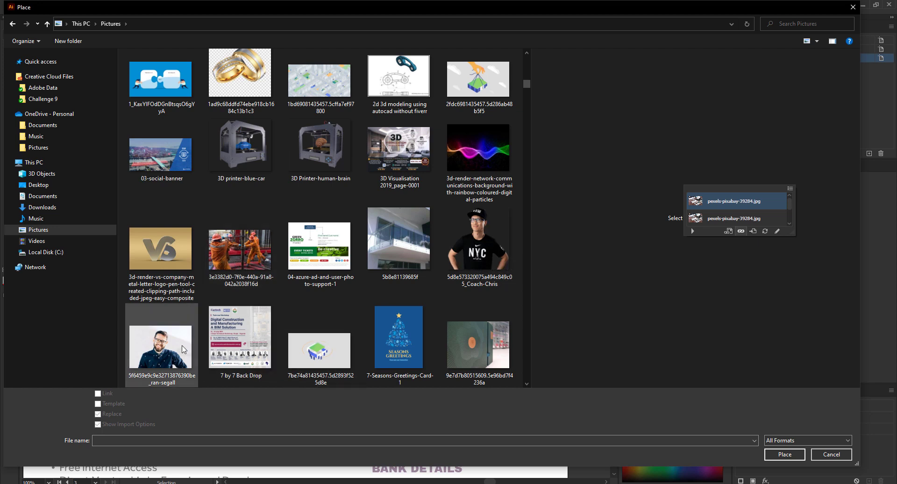
left_click(160, 346)
left_click(803, 457)
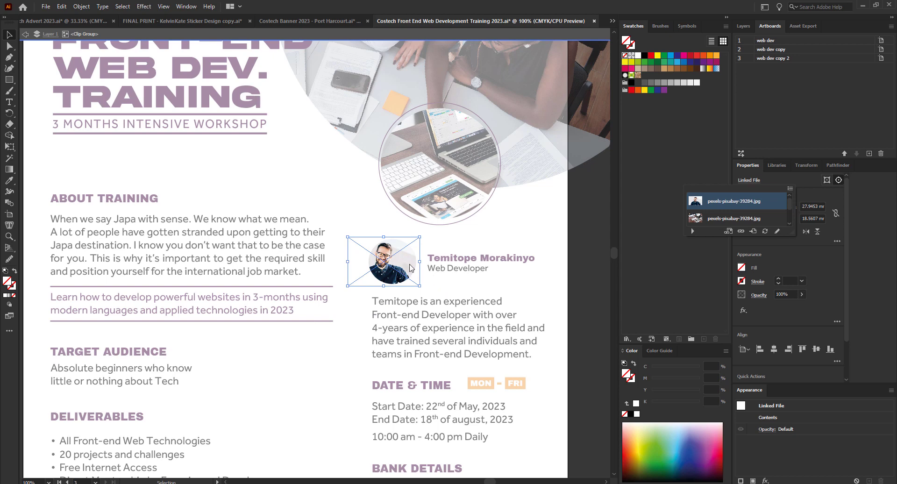
Shift the headshot about 2.16 mm right to centre the face, then view the flyer in Presentation Mode.
scroll(438, 270, "up", 3)
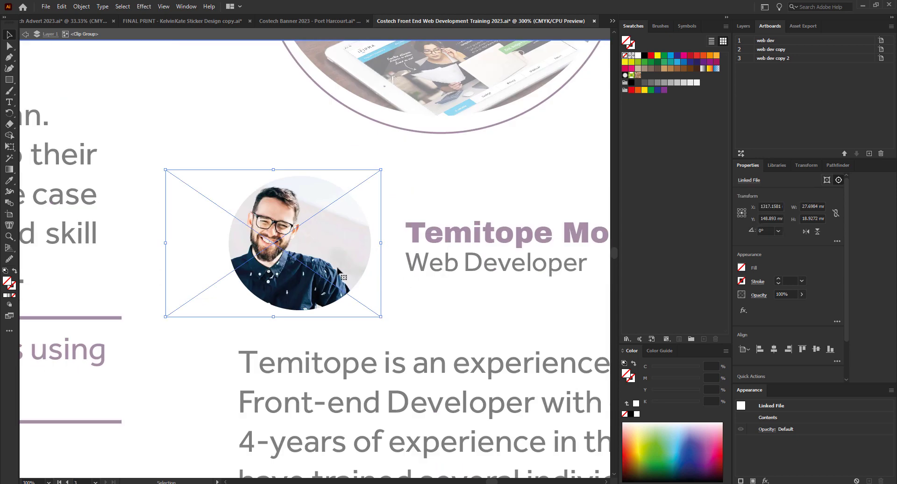
left_click_drag(317, 278, 344, 278)
double_click(433, 304)
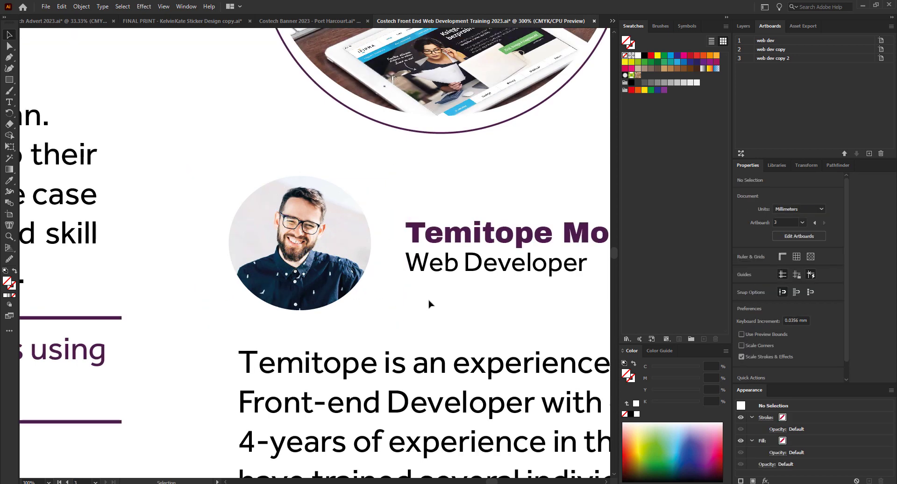
scroll(307, 280, "down", 3)
scroll(349, 276, "down", 2)
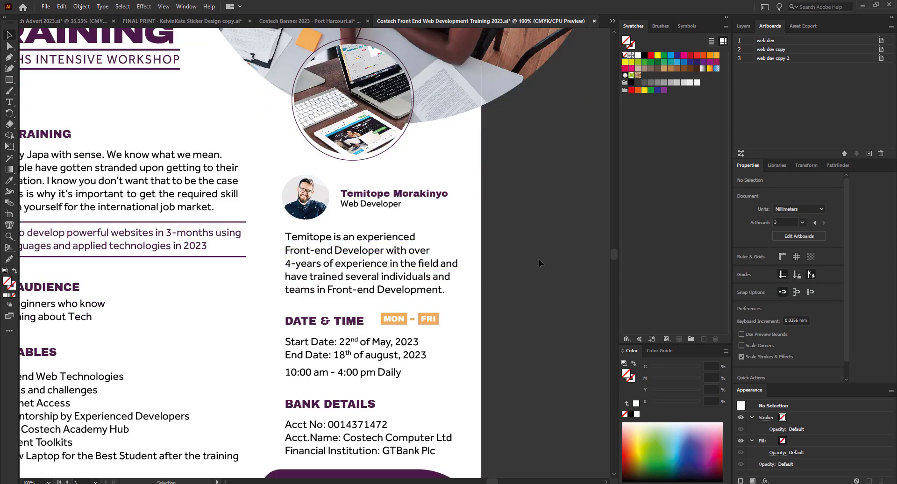
scroll(354, 240, "up", 2)
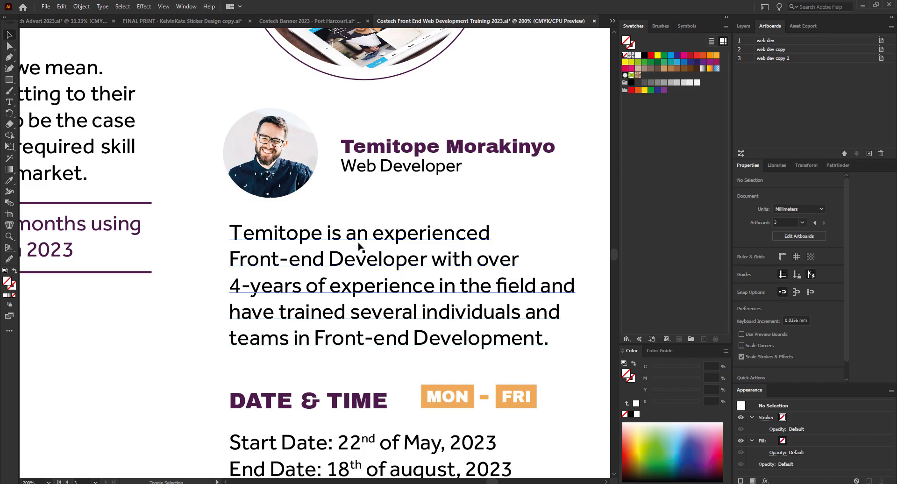
key("f")
key("f")
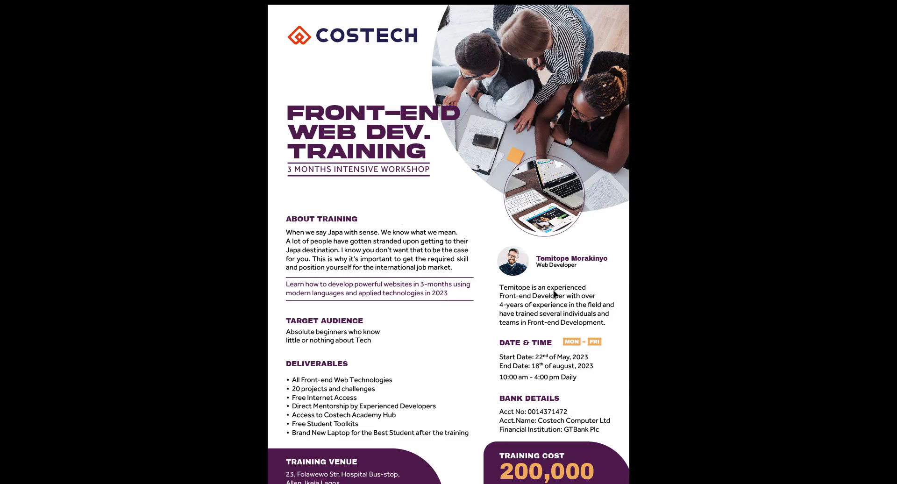